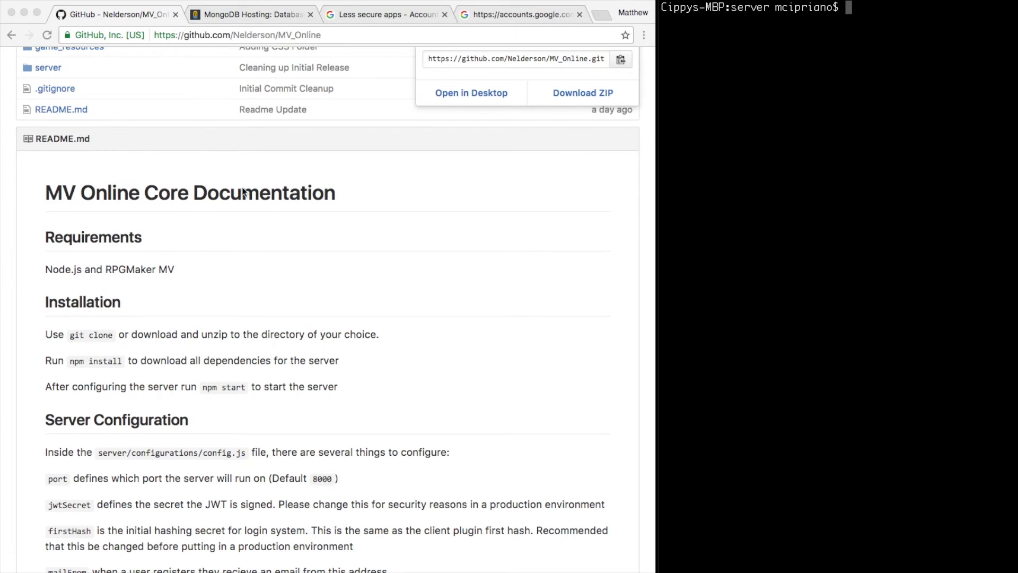
- Search Google for 'nodejs', visit nodejs.org, then return to the MV_Online GitHub README
click(594, 31)
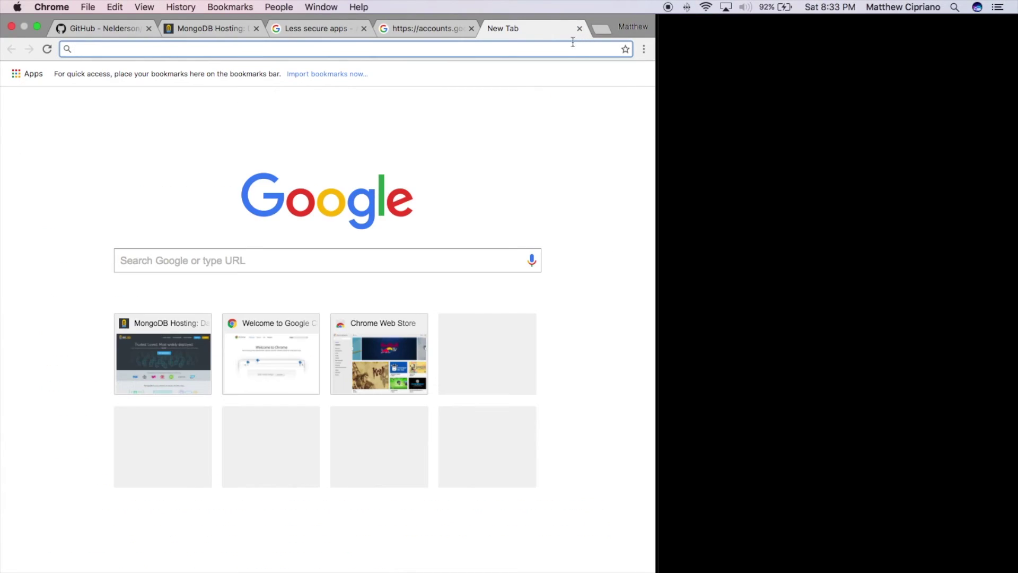
text(nodejs)
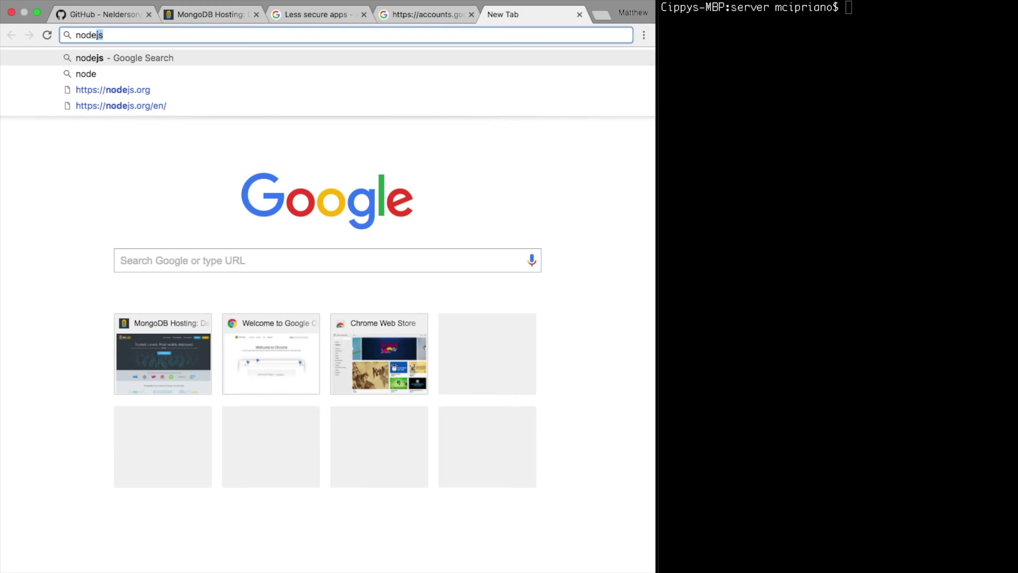
key(Return)
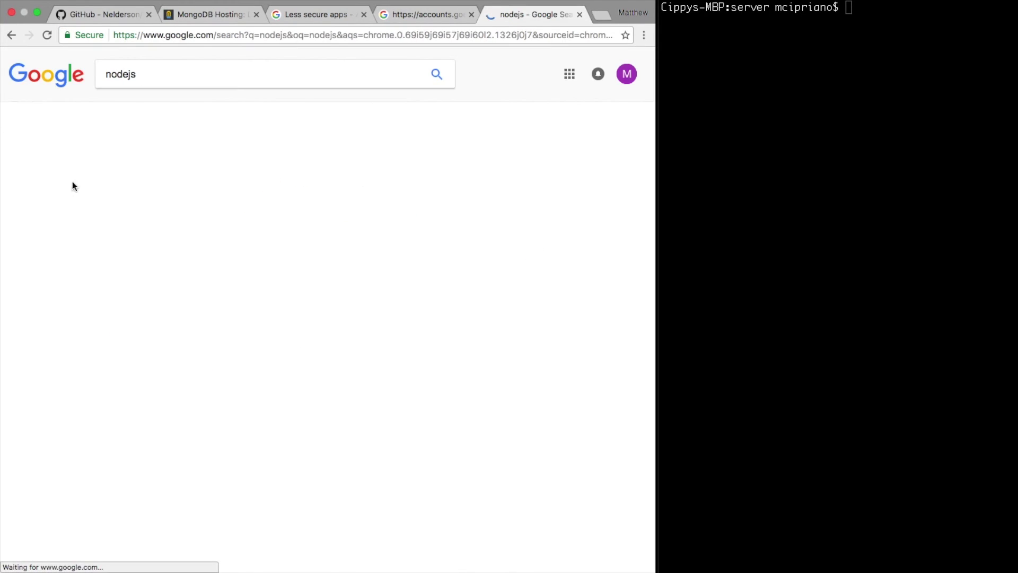
click(126, 165)
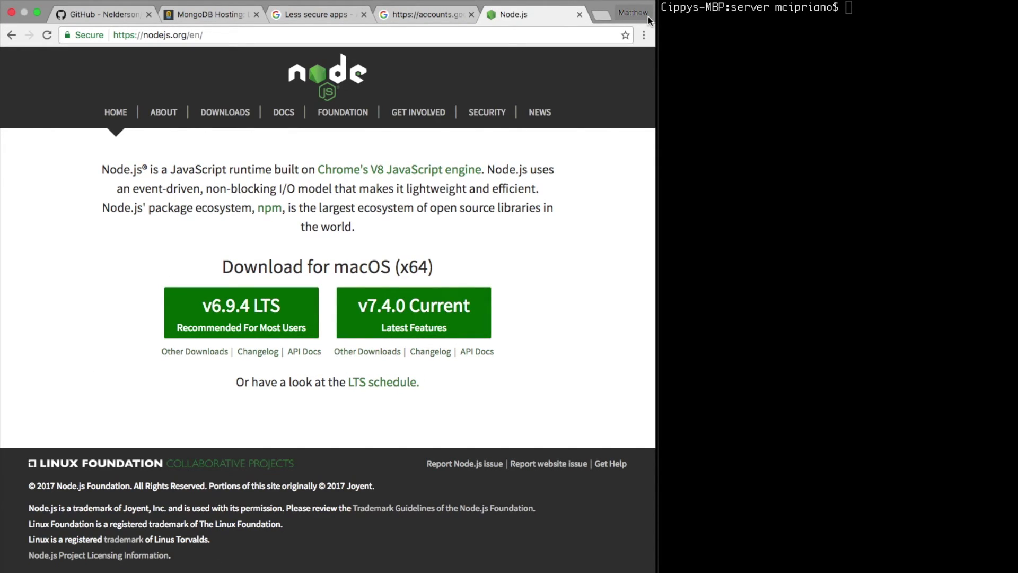
click(579, 29)
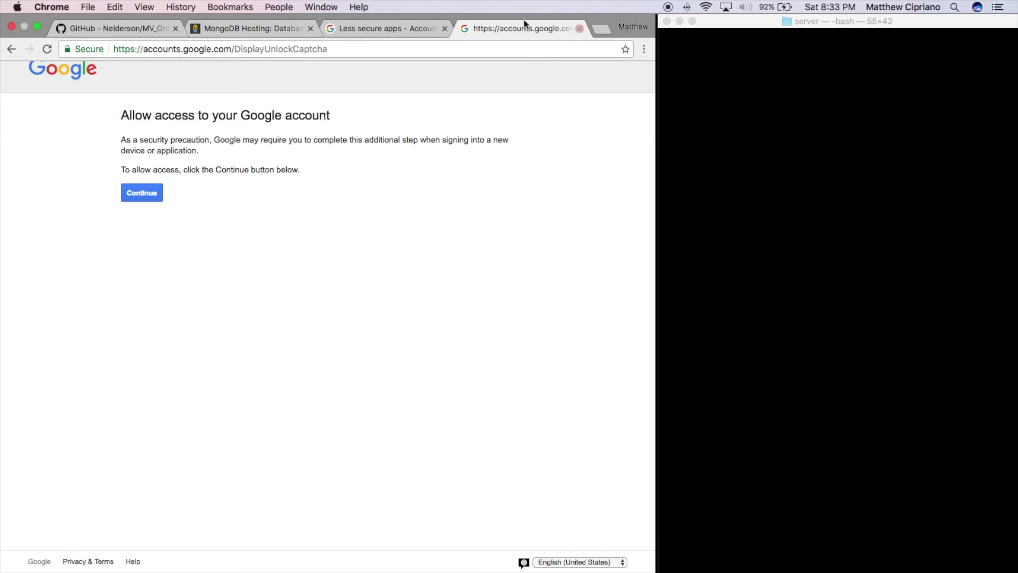
click(110, 27)
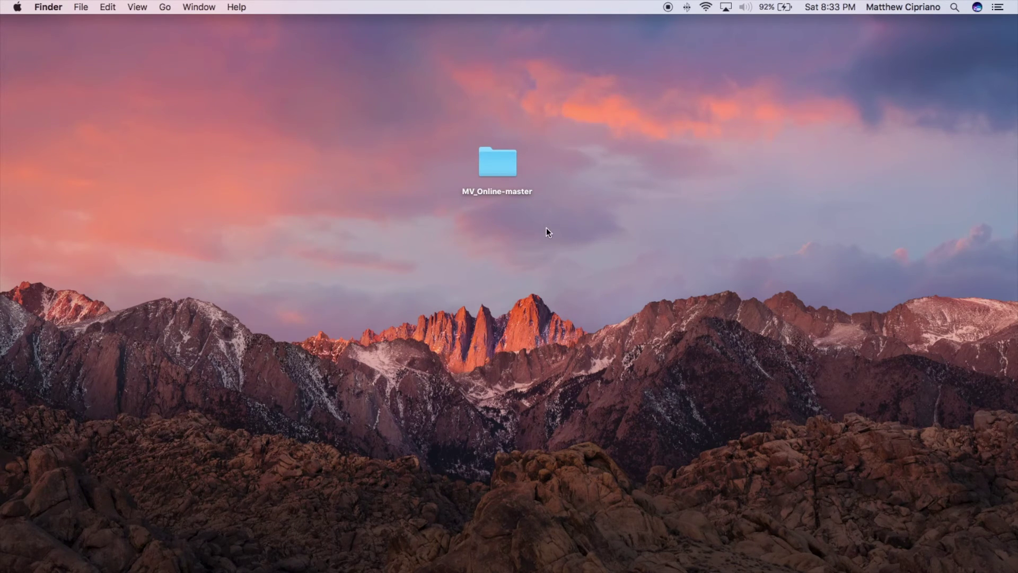
- Change the Terminal's working directory to ~/Desktop/MV_Online-master/
key(ctrl+Right)
click(856, 90)
text(cd ~/Desktop)
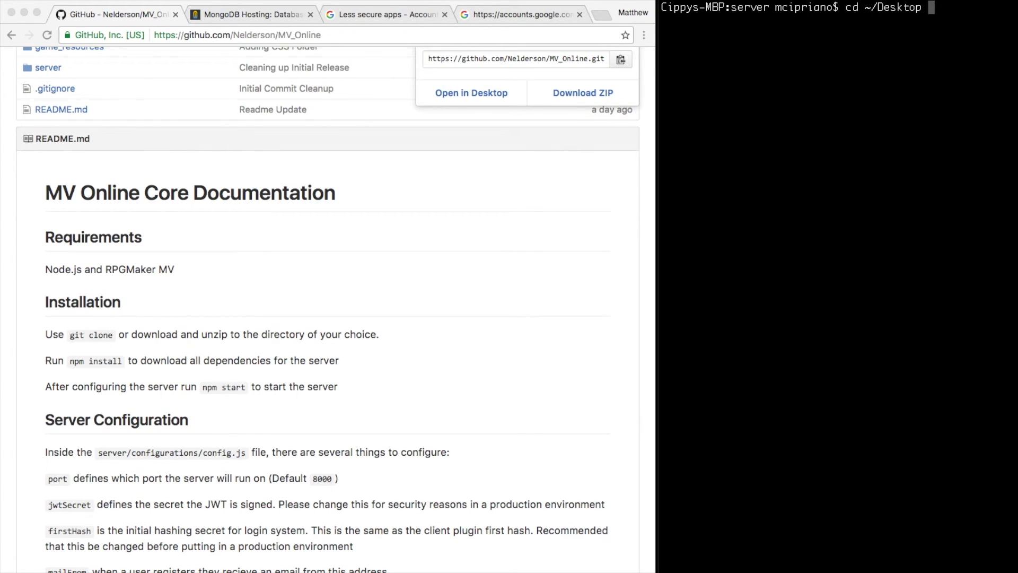
key(BackSpace)
text(/MV_On)
key(Tab)
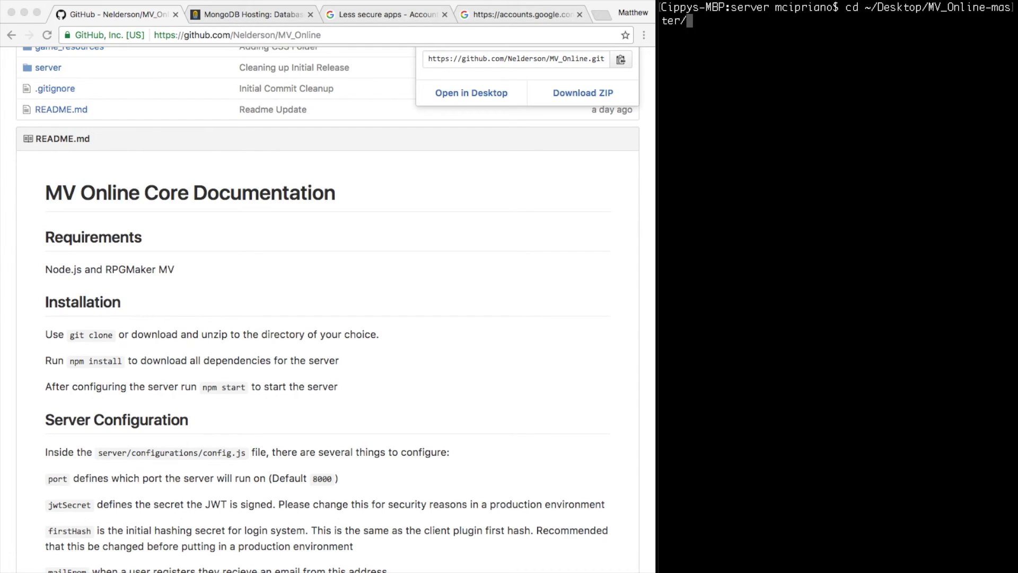
key(Return)
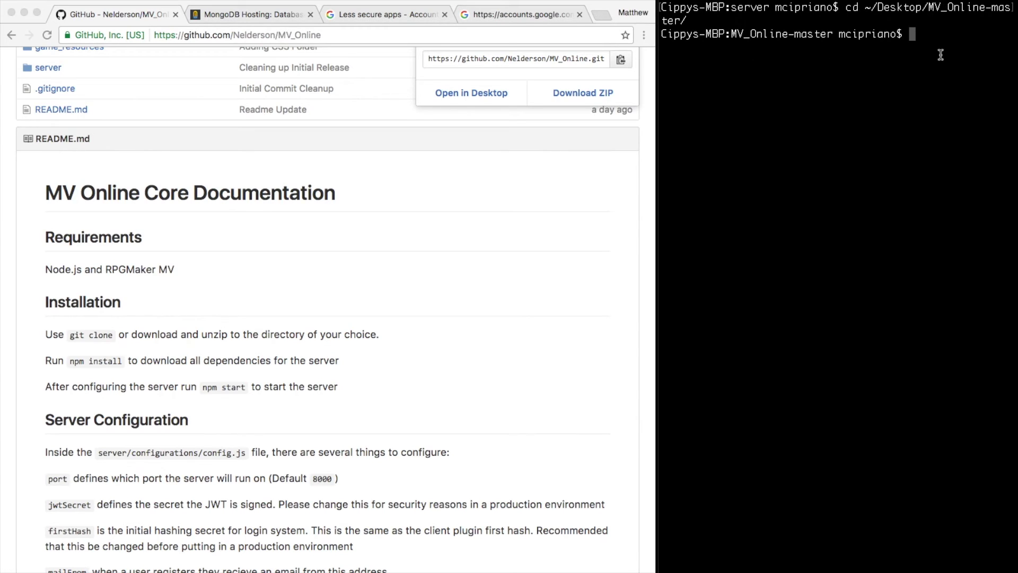
- List MV_Online-master's contents with ls and open the folder in Finder
text(ls)
key(Return)
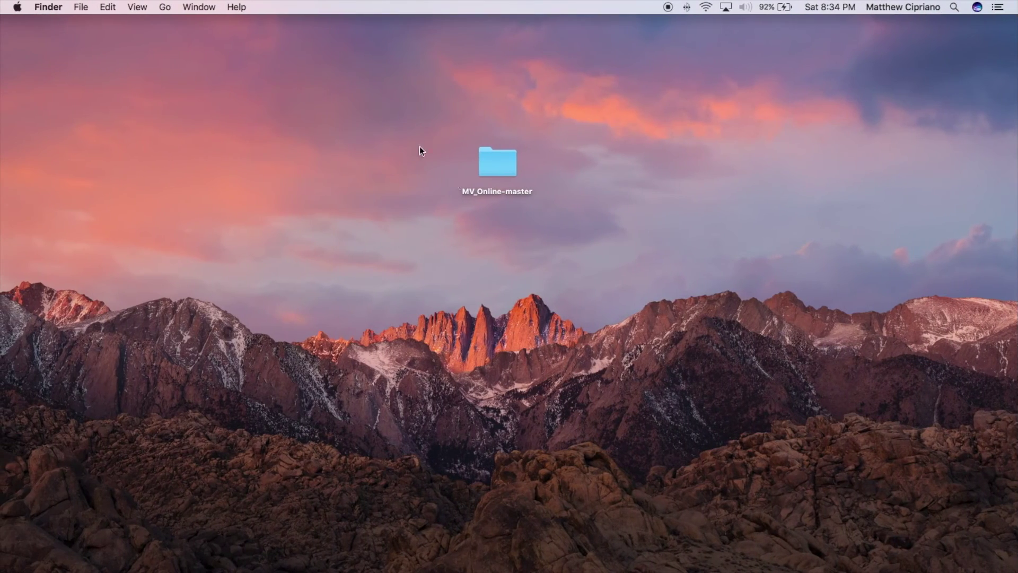
double_click(484, 168)
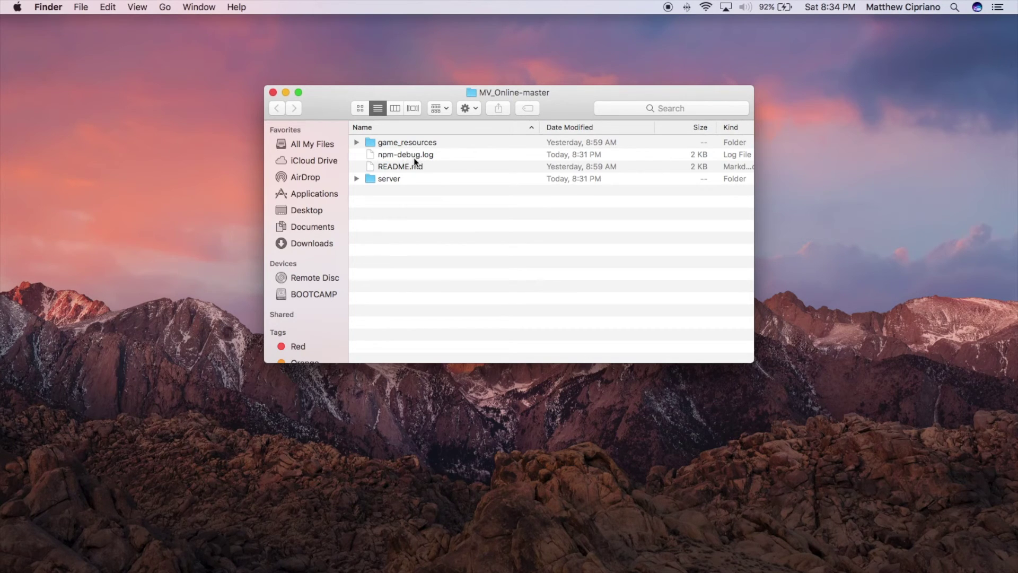
- Move npm-debug.log to the Trash, then look inside the server folder and go back
click(414, 158)
right_click(414, 158)
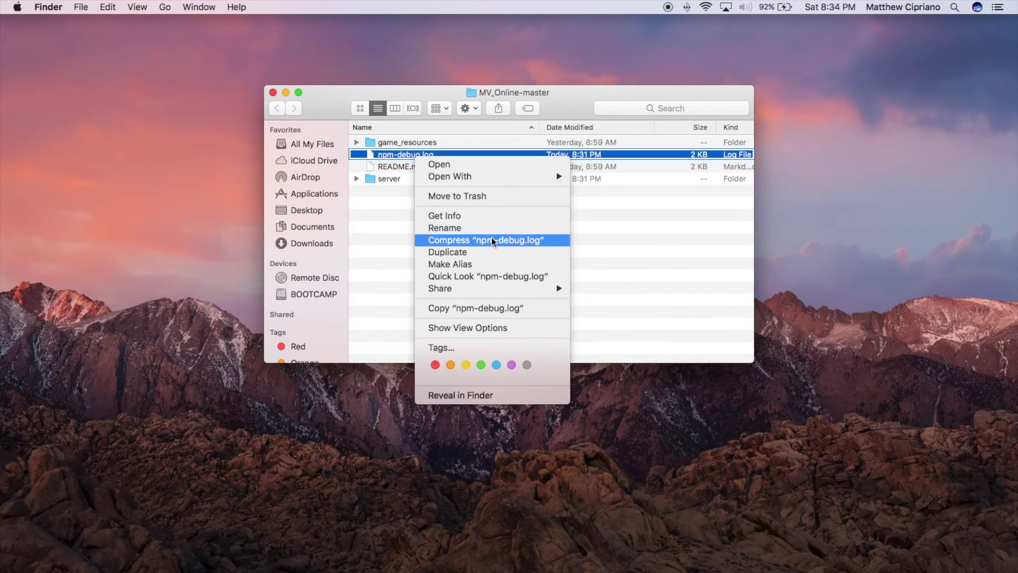
click(486, 195)
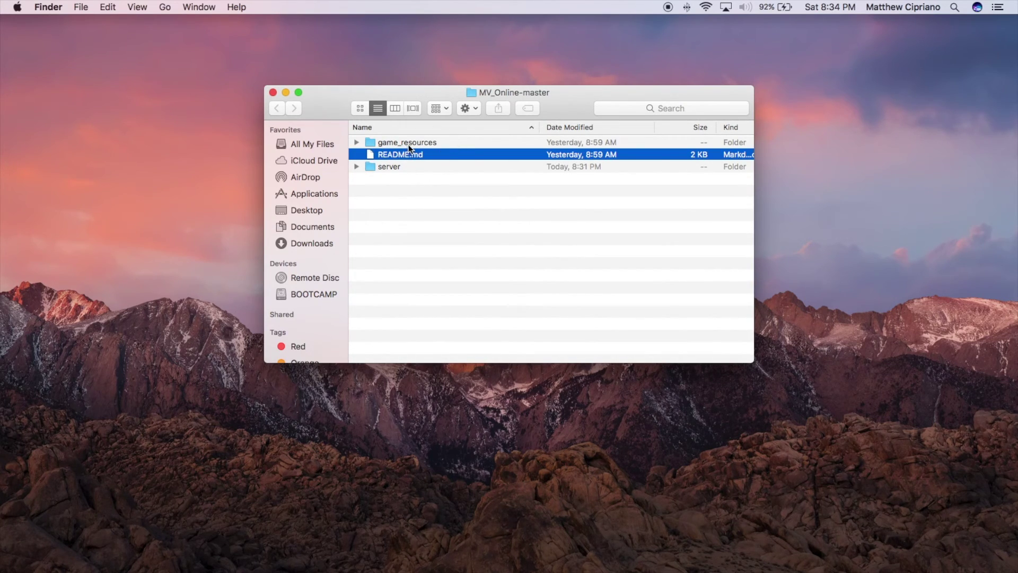
double_click(392, 167)
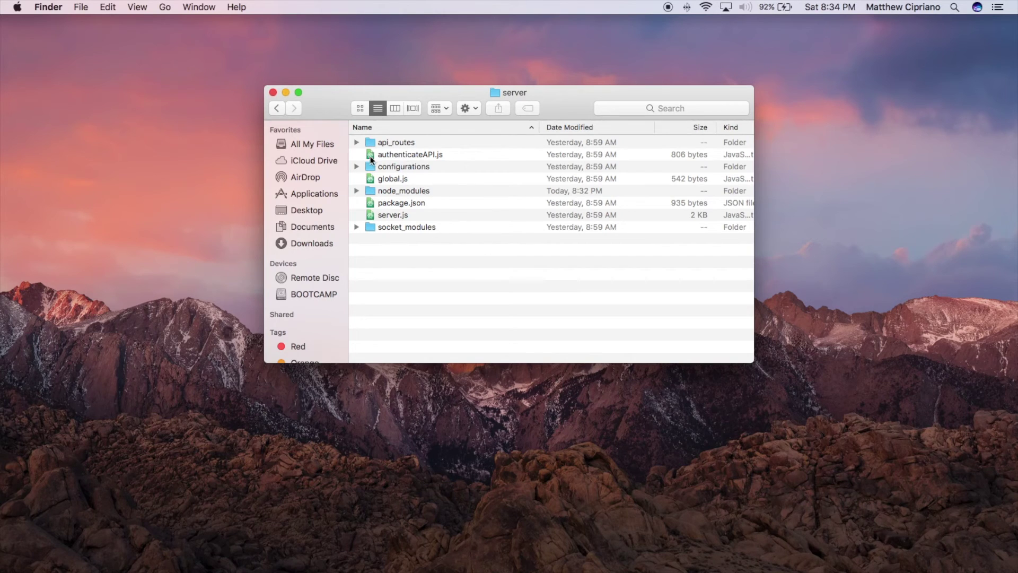
click(276, 108)
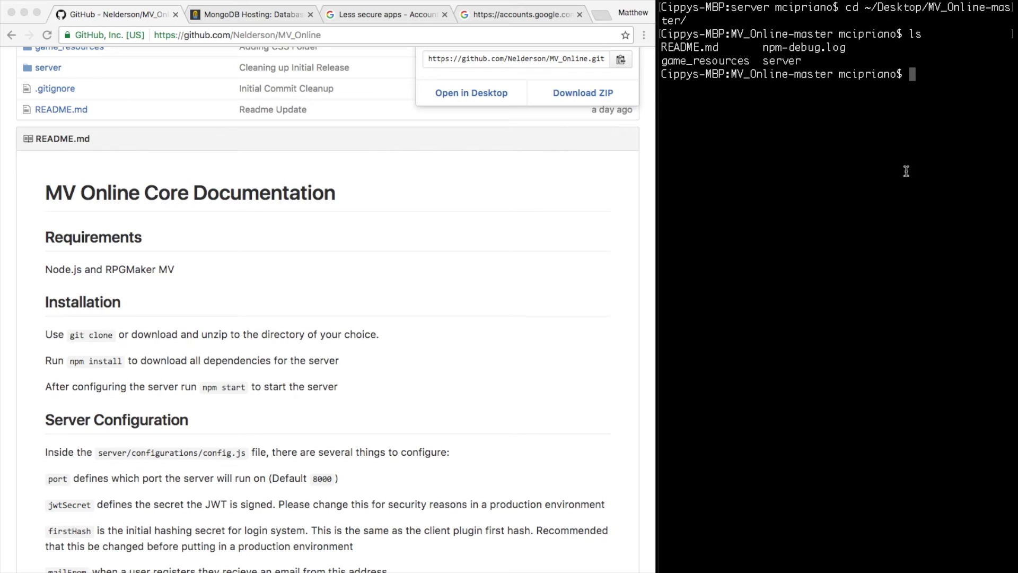
- Move into the server folder with cd server and list its files
text(ls)
key(Return)
text(cd server)
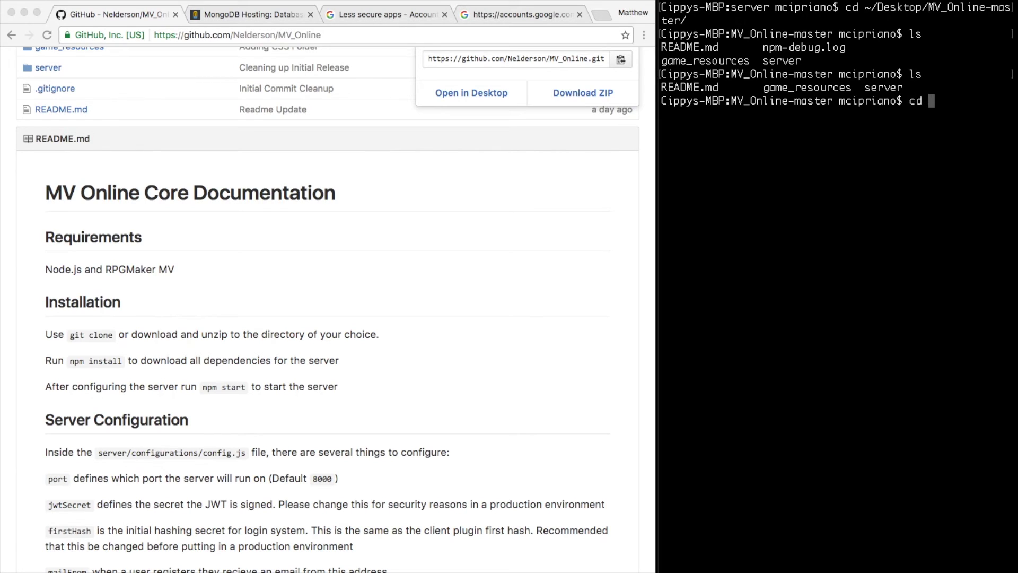
key(Return)
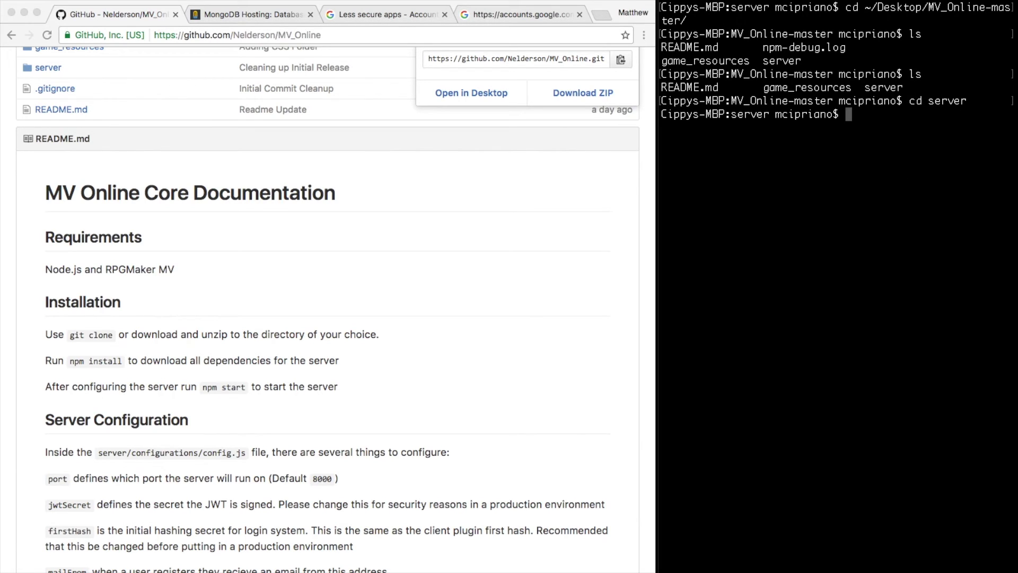
text(ls)
key(Return)
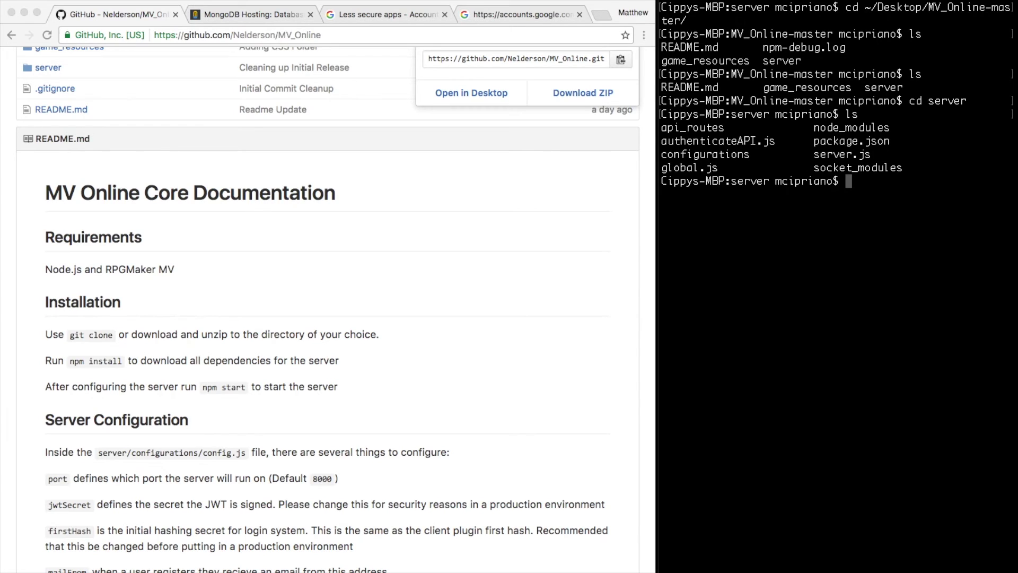
- Following the README's install instructions, run npm install in the server folder
click(98, 369)
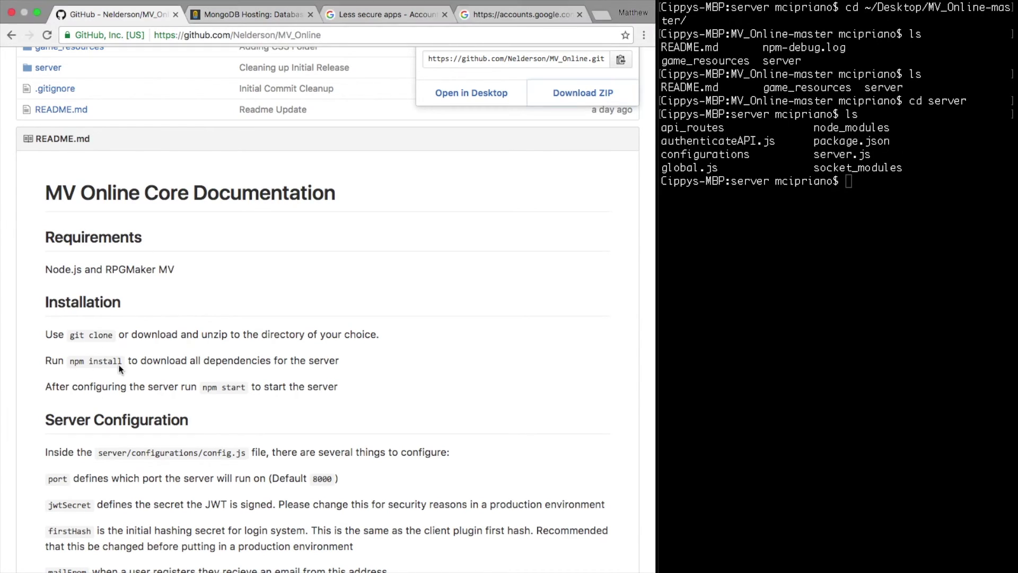
click(871, 193)
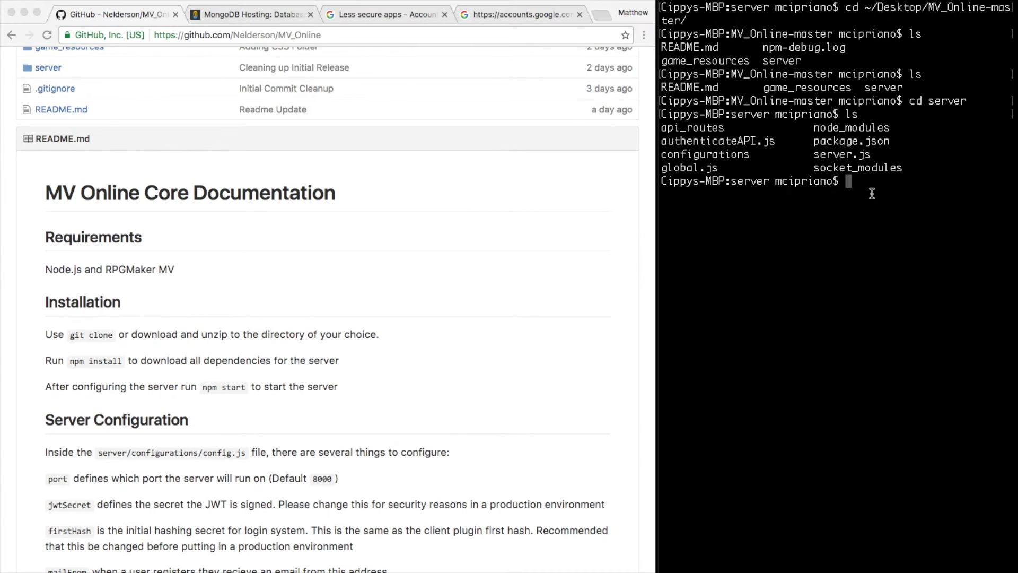
text(npm install)
key(Return)
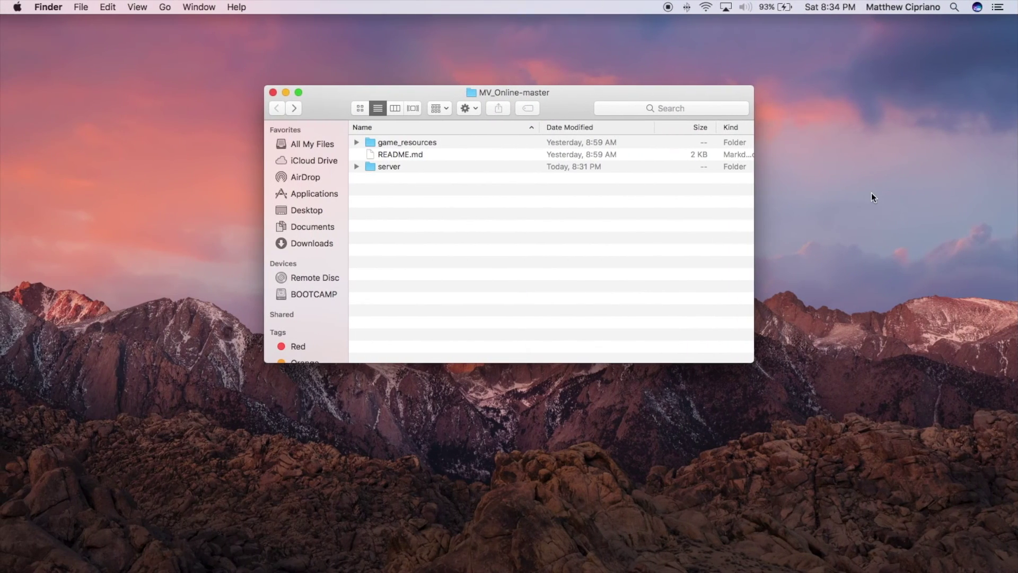
- Delete the server folder's node_modules folder in Finder
double_click(459, 165)
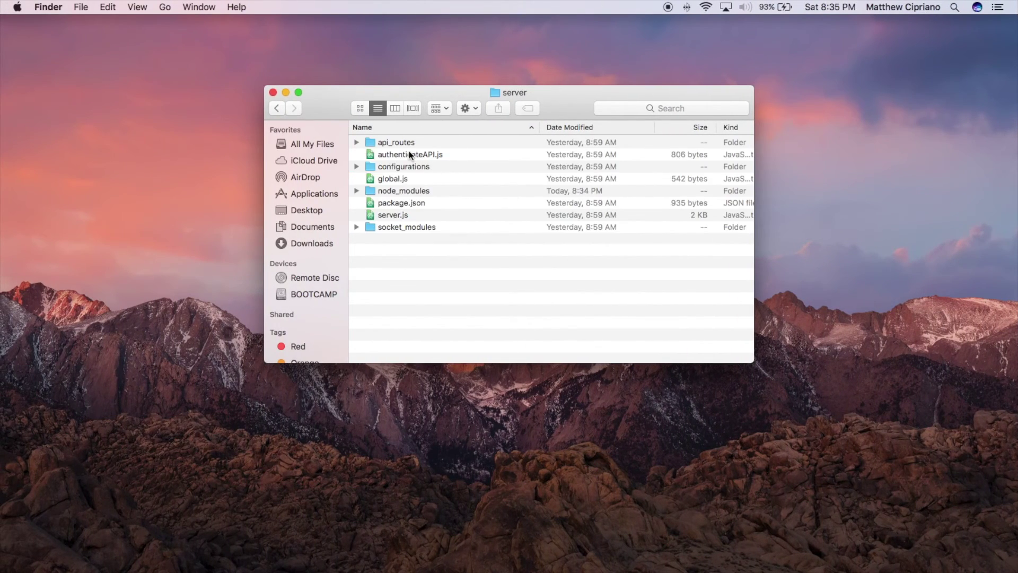
right_click(400, 191)
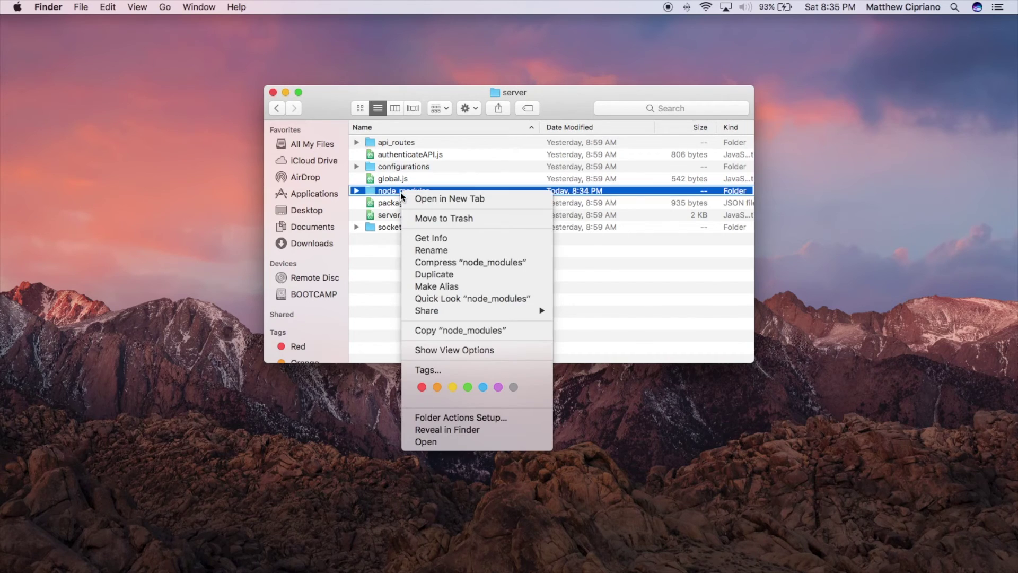
click(451, 218)
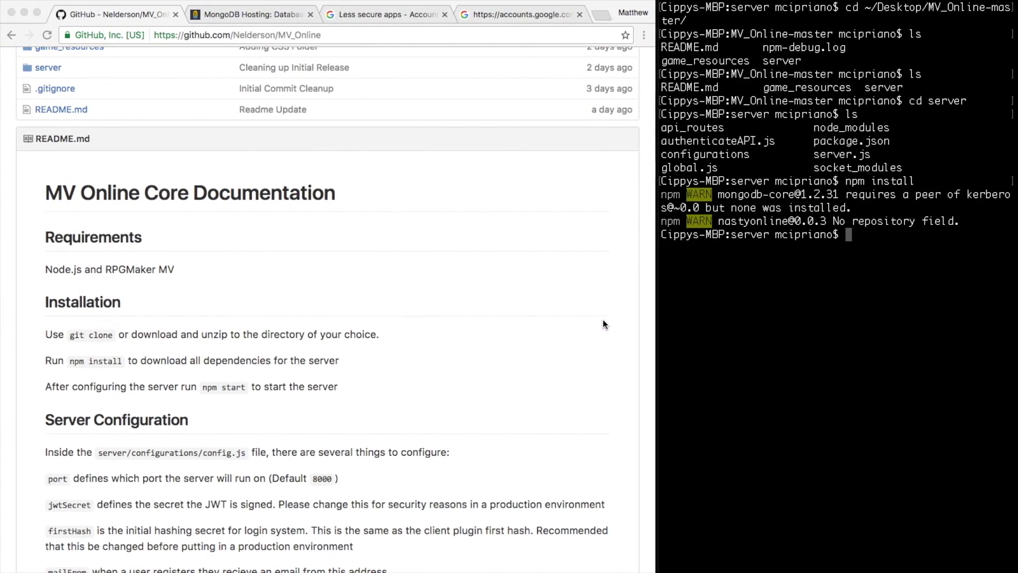
- After checking the repository's server folder on GitHub, rerun npm install in Terminal
scroll(347, 185, up, 4)
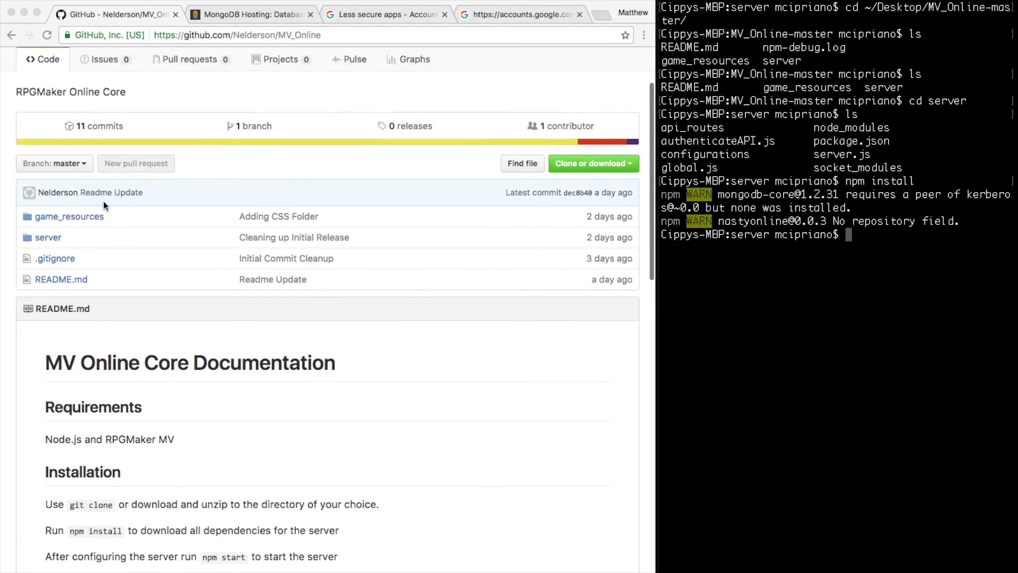
click(53, 240)
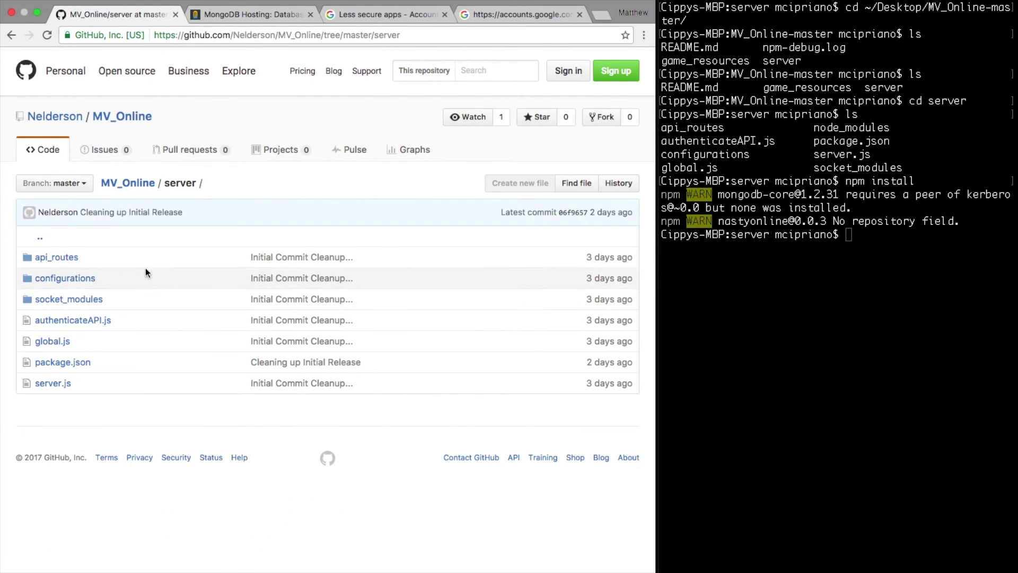
click(128, 183)
key(ctrl+Left)
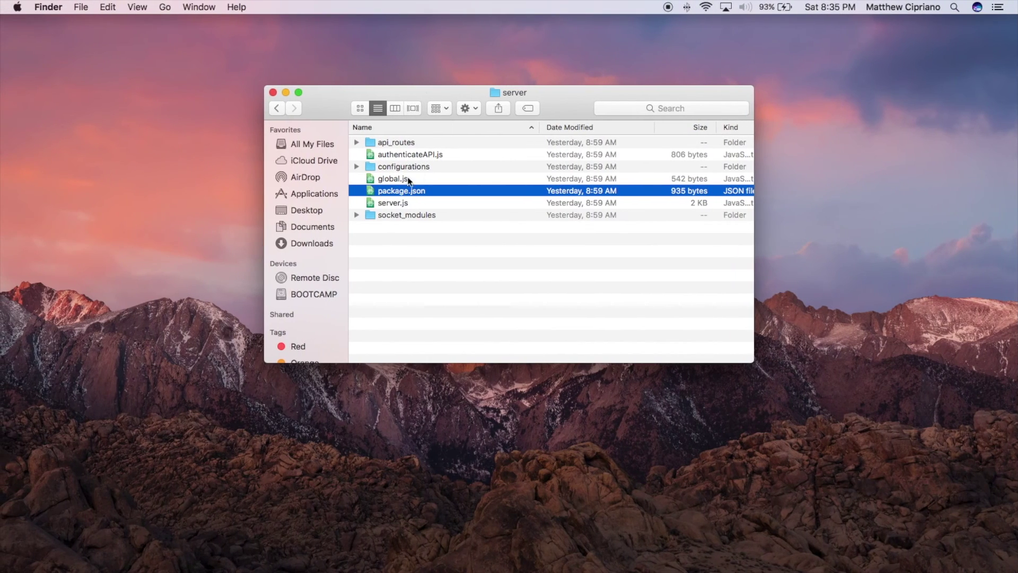
key(ctrl+Right)
click(850, 281)
key(Up)
key(Return)
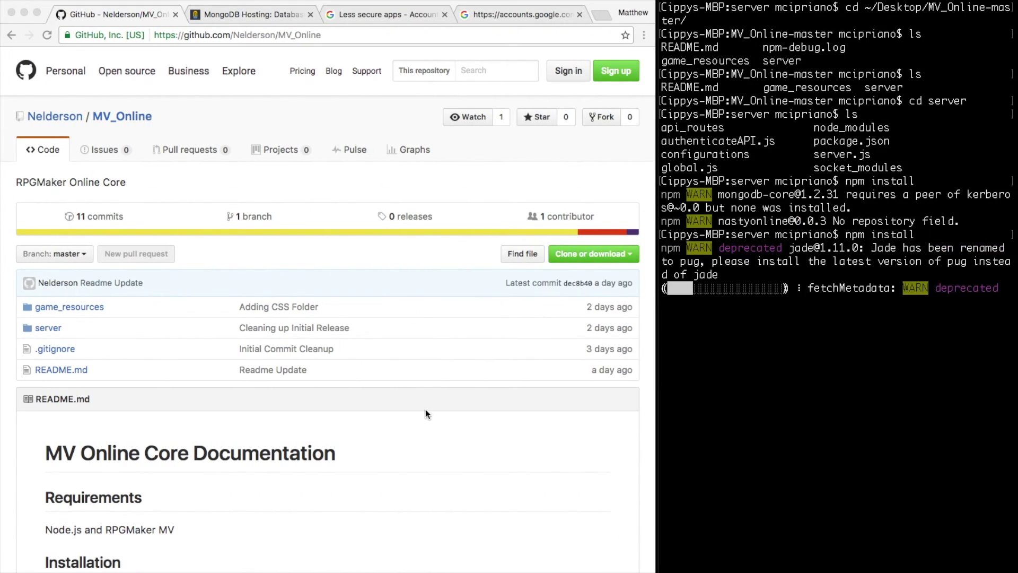
- Review the install output and run npm start to launch the server on port 8000
scroll(429, 385, down, 2)
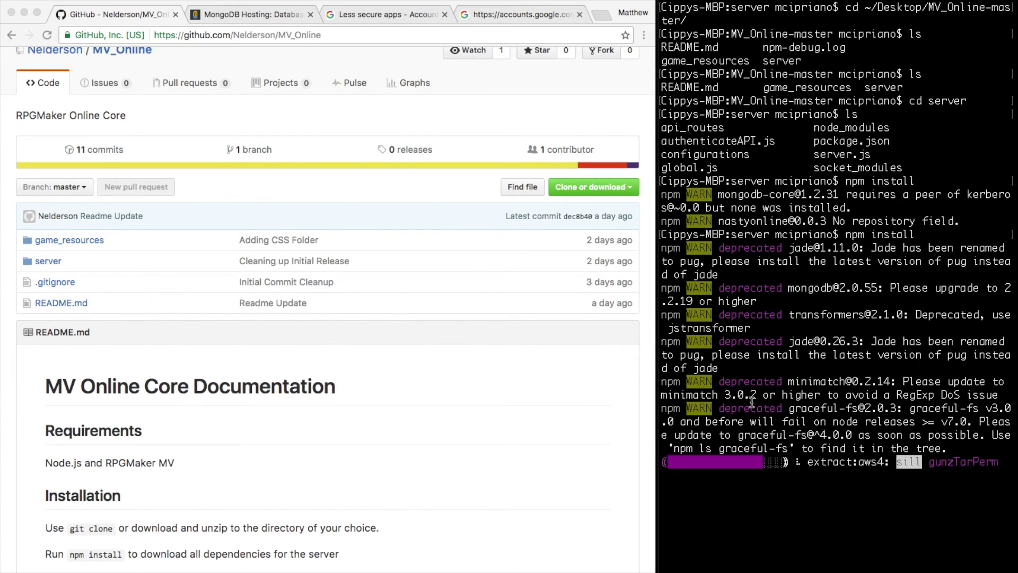
scroll(367, 324, down, 3)
scroll(367, 323, down, 3)
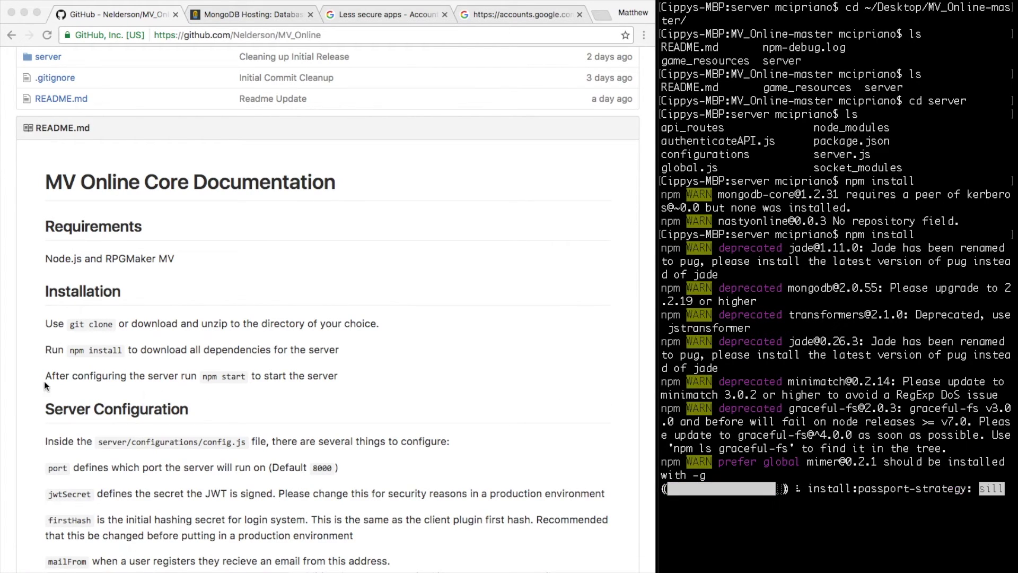
scroll(103, 345, down, 2)
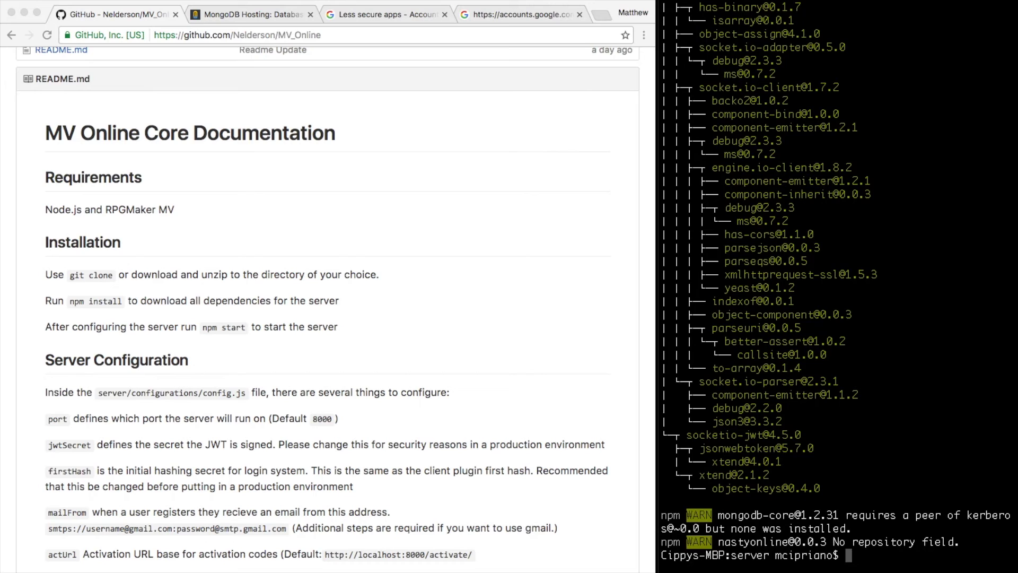
text(npm start)
key(Return)
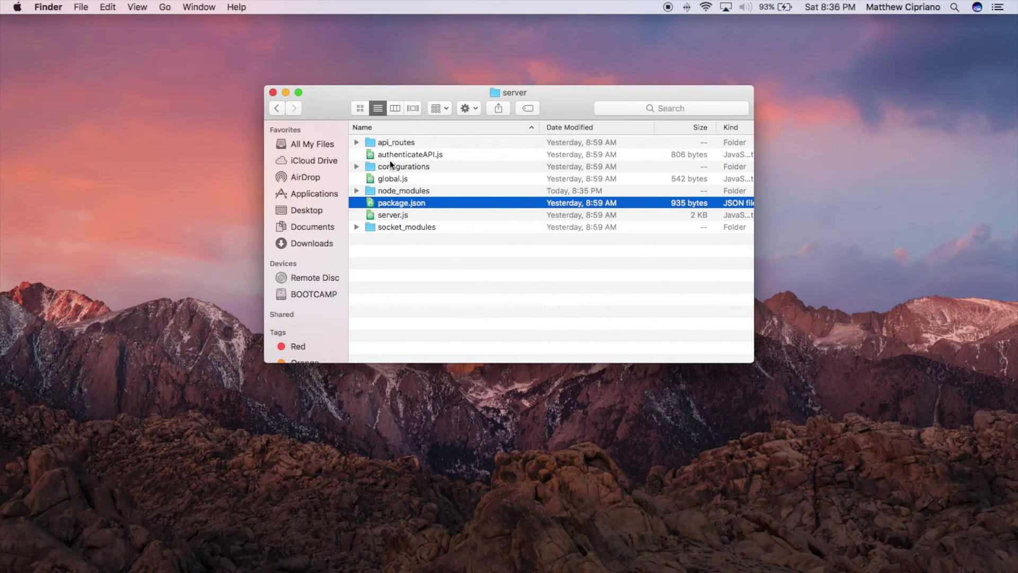
- Open configurations/config.js in Atom and move the editor window to the top-left
click(388, 175)
double_click(393, 165)
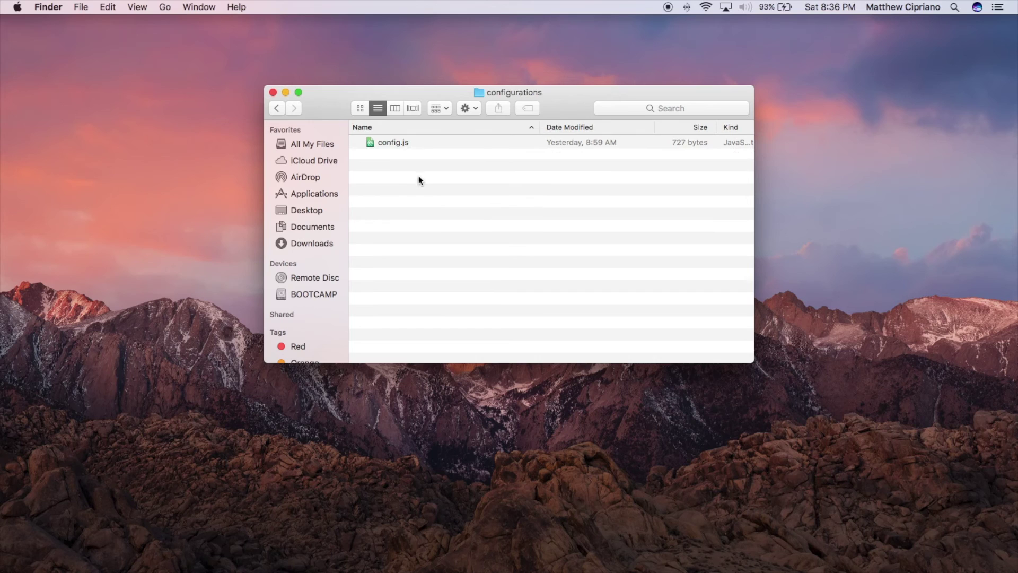
double_click(402, 142)
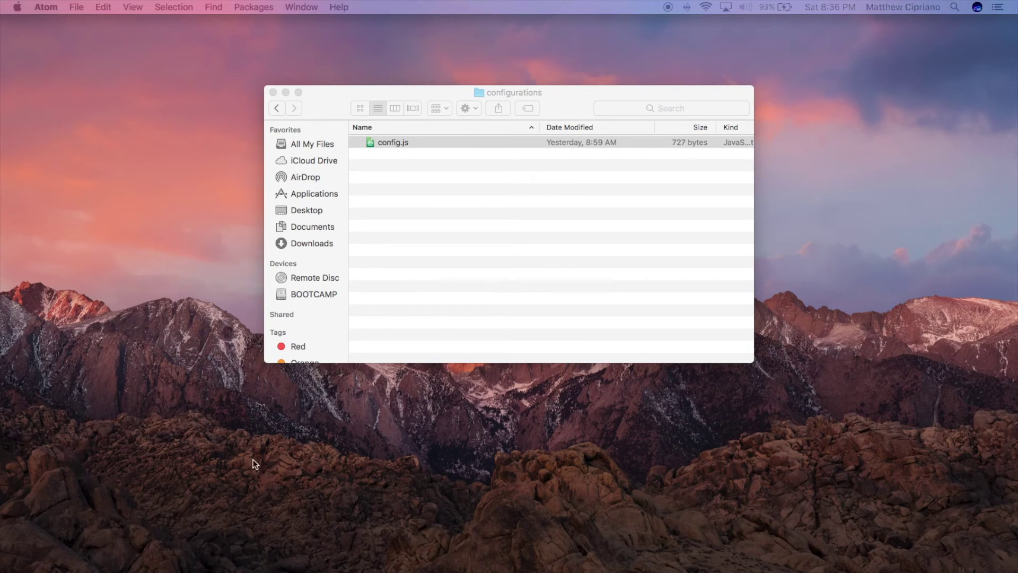
drag(230, 554, 114, 5)
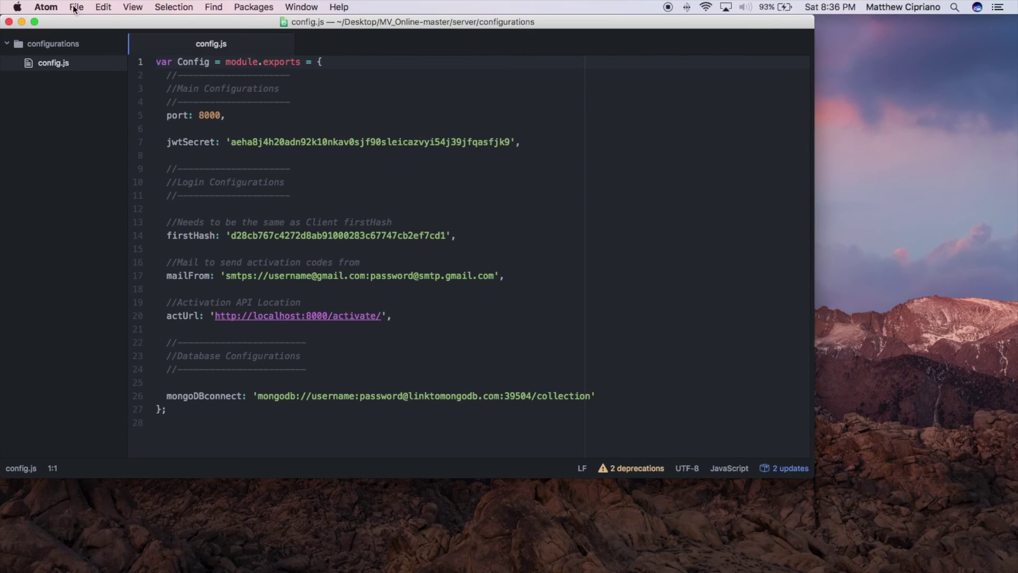
- Make the Atom editor full-screen and glance at the README on the other desktop
click(35, 21)
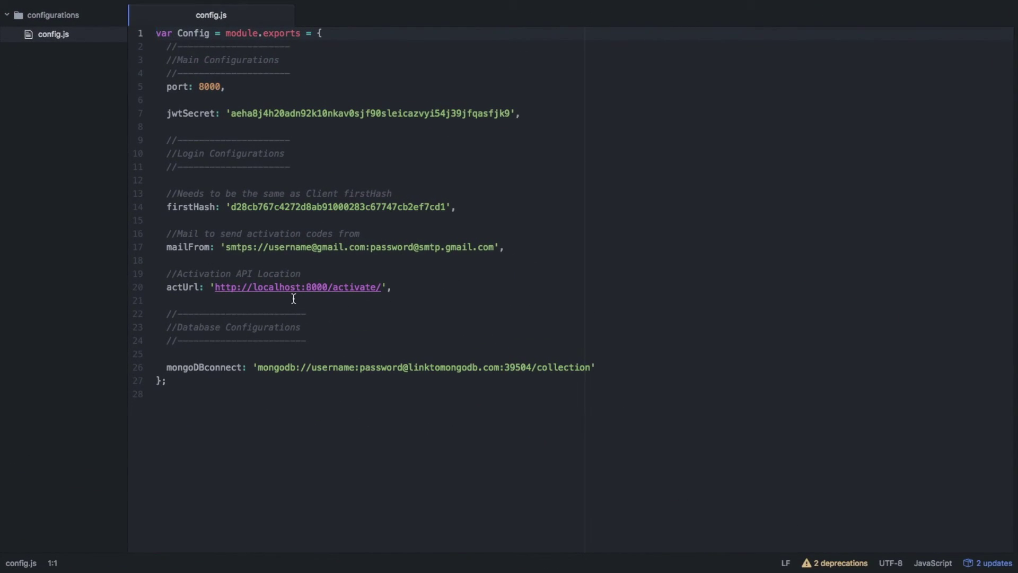
key(ctrl+Right)
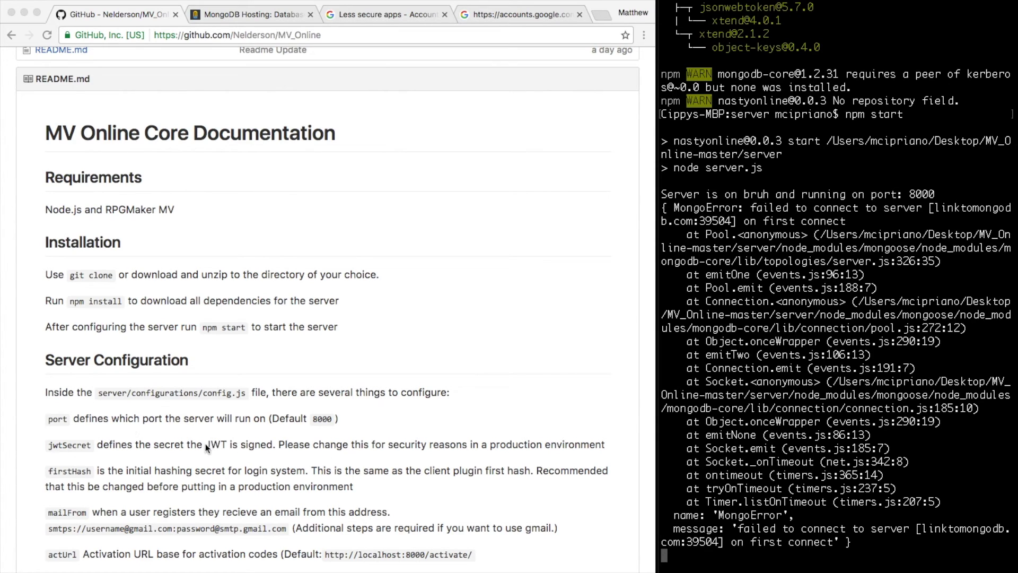
key(ctrl+Left)
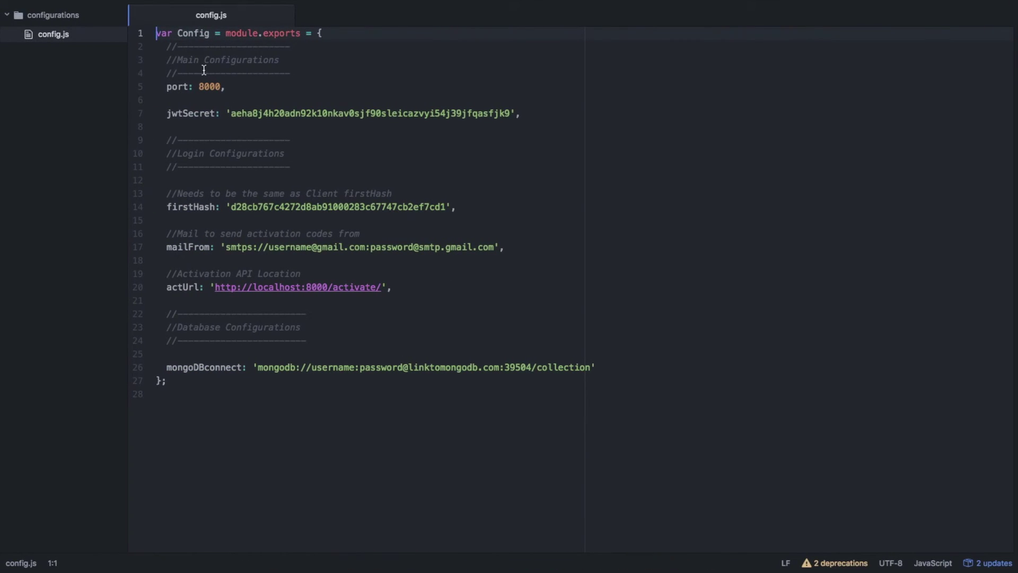
- Try changing the port to 3000, revert it to 8000, and read the README's Server Configuration section
click(204, 86)
key(BackSpace)
text(3)
key(super+z)
key(ctrl+Right)
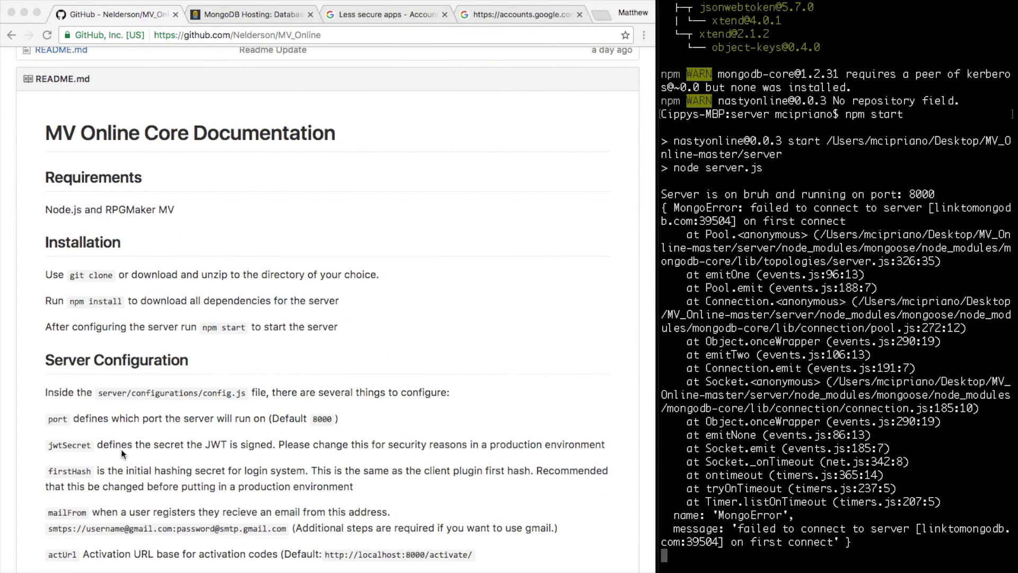
scroll(123, 451, down, 1)
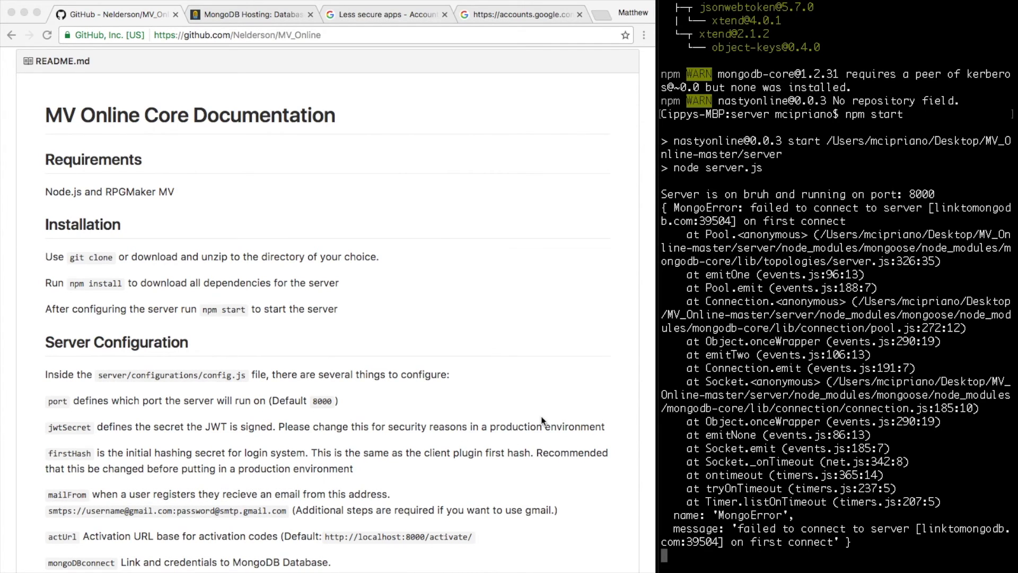
key(ctrl+Left)
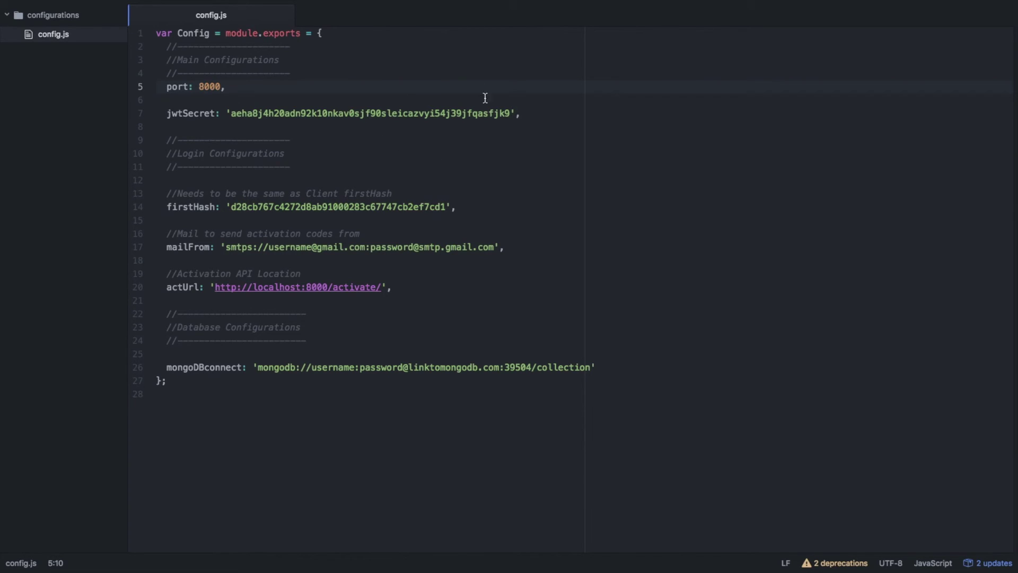
- Replace the jwtSecret value on line 7 with a new random string and save config.js
double_click(423, 113)
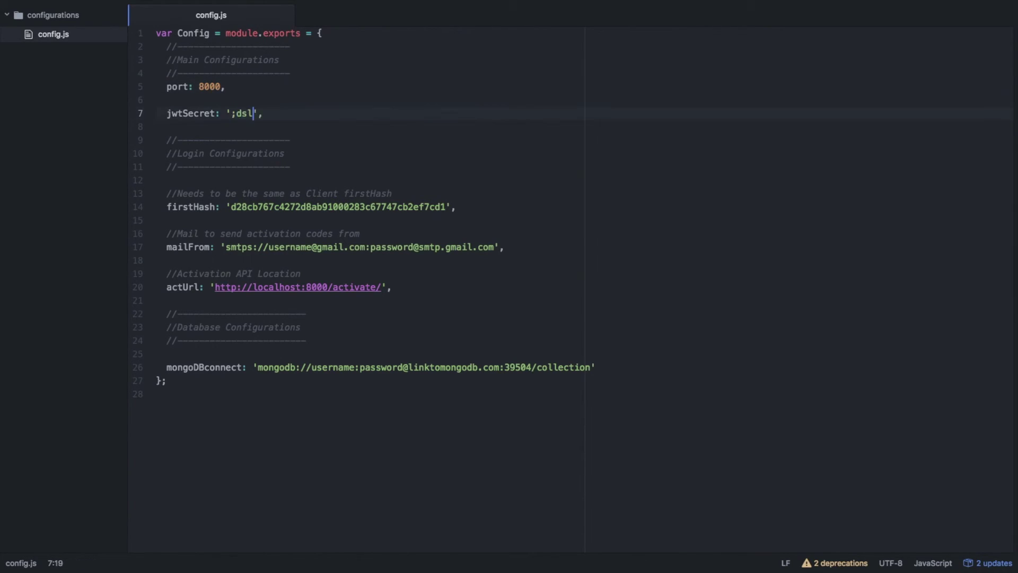
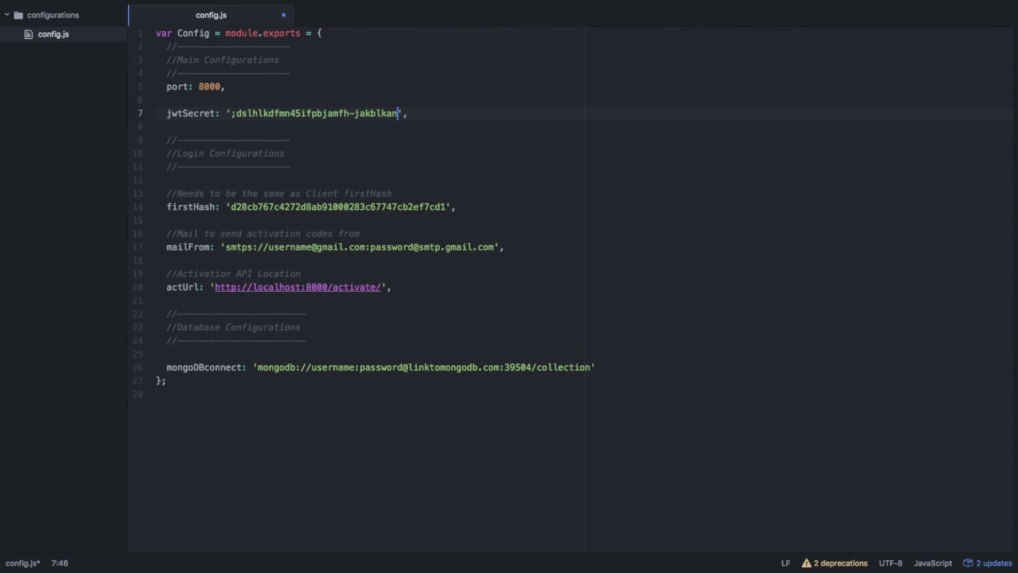
key(cmd+s)
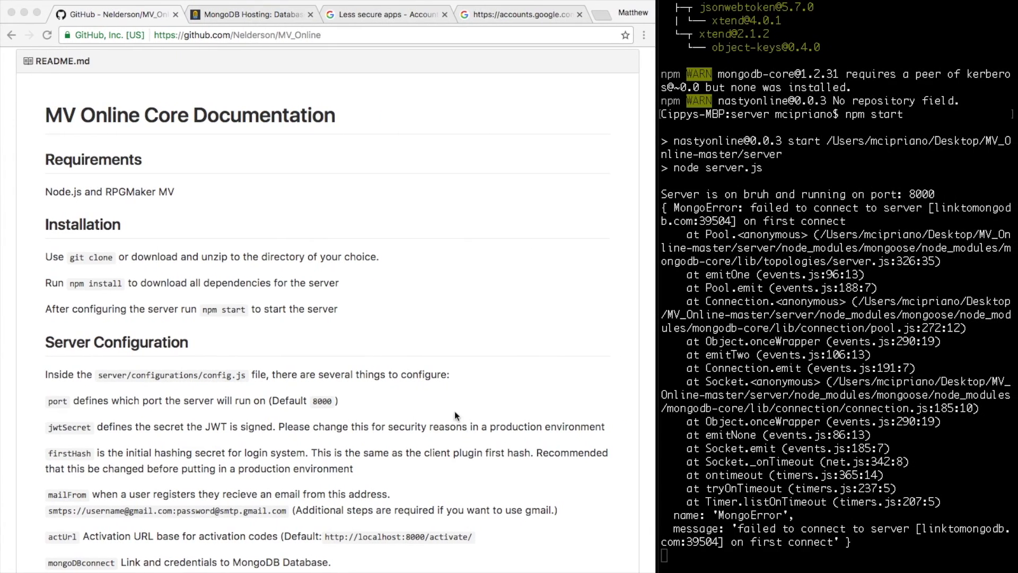
scroll(194, 434, down, 1)
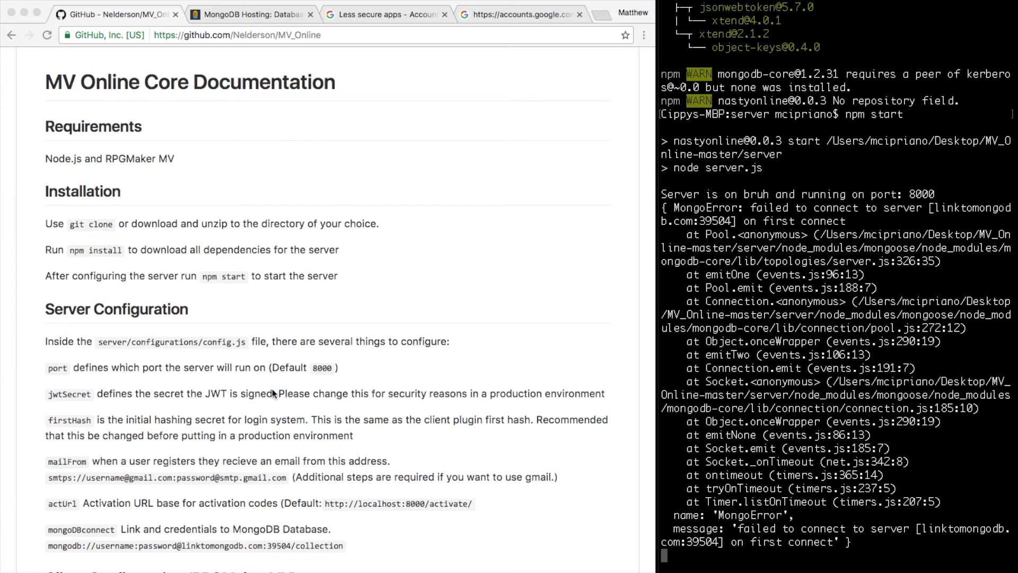
scroll(229, 392, down, 1)
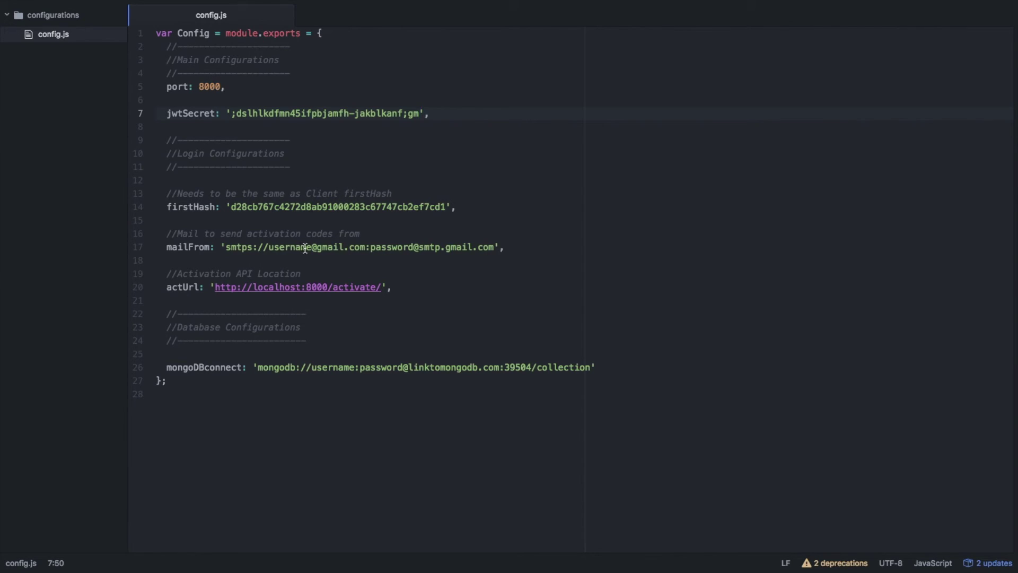
- Replace the 'username' placeholder in mailFrom with the project's Gmail account name
key(ctrl+Right)
double_click(282, 247)
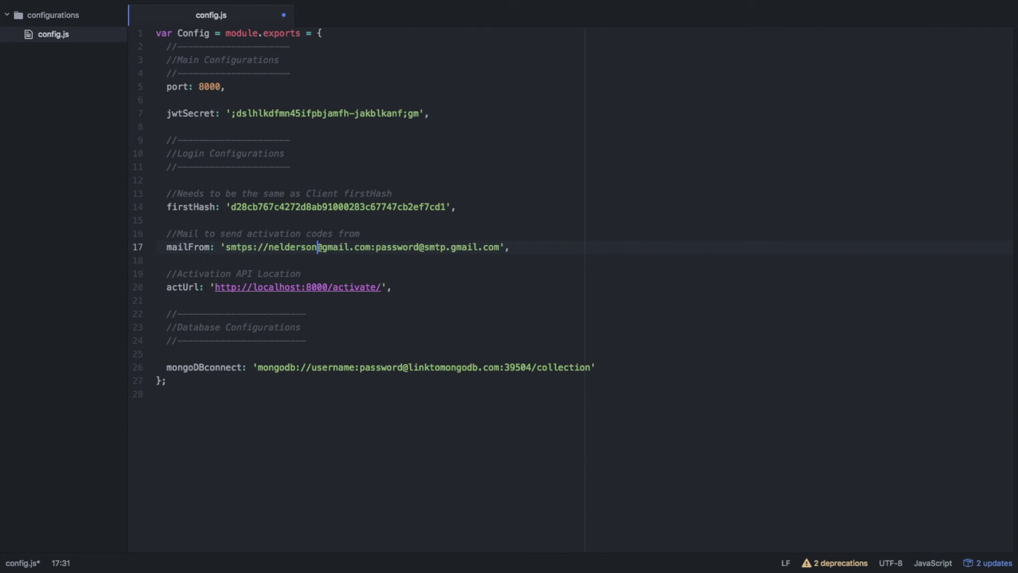
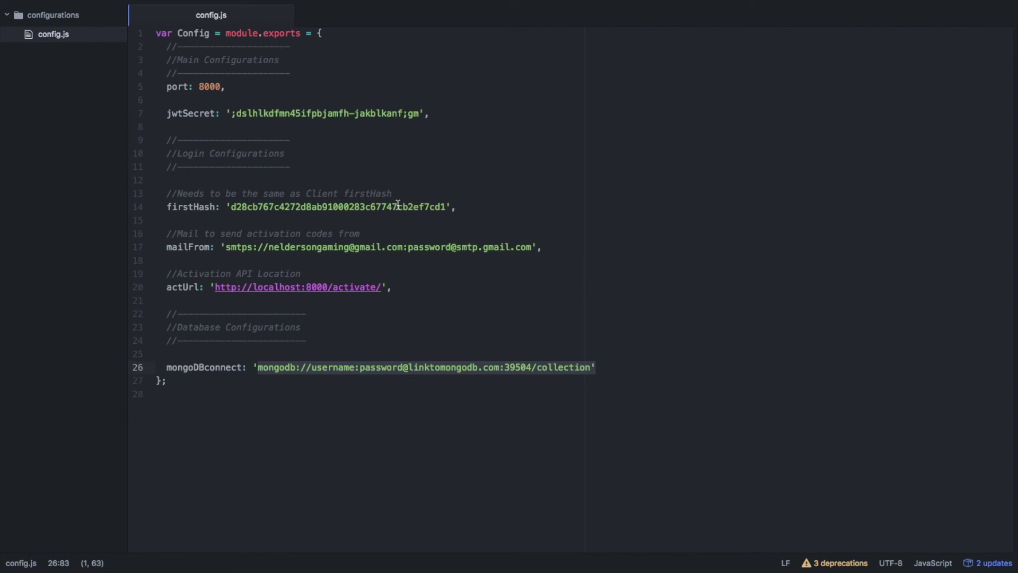
click(342, 263)
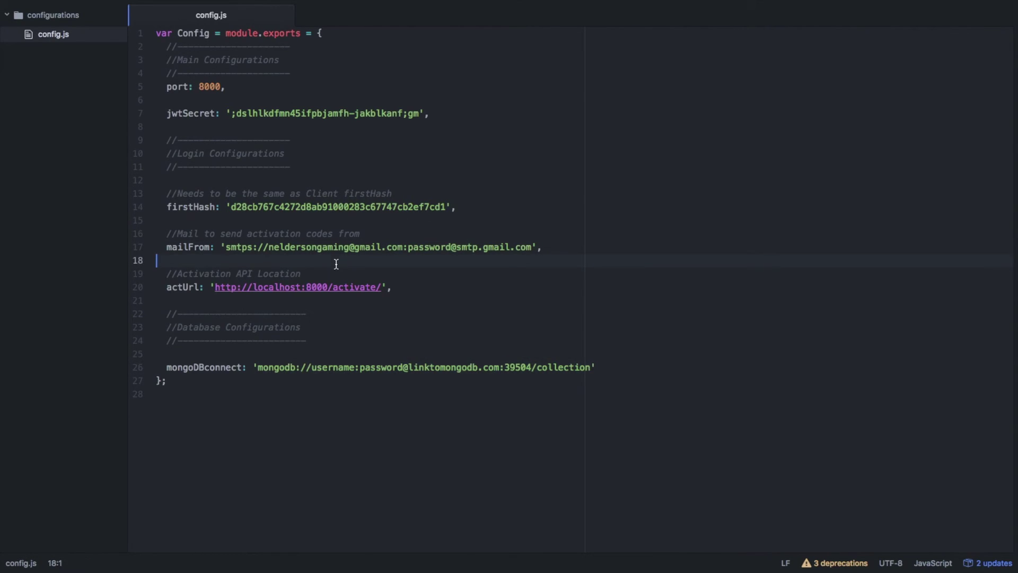
- Turn on less secure app access, then bring up Google's Allow access (DisplayUnlockCaptcha) page
key(ctrl+Right)
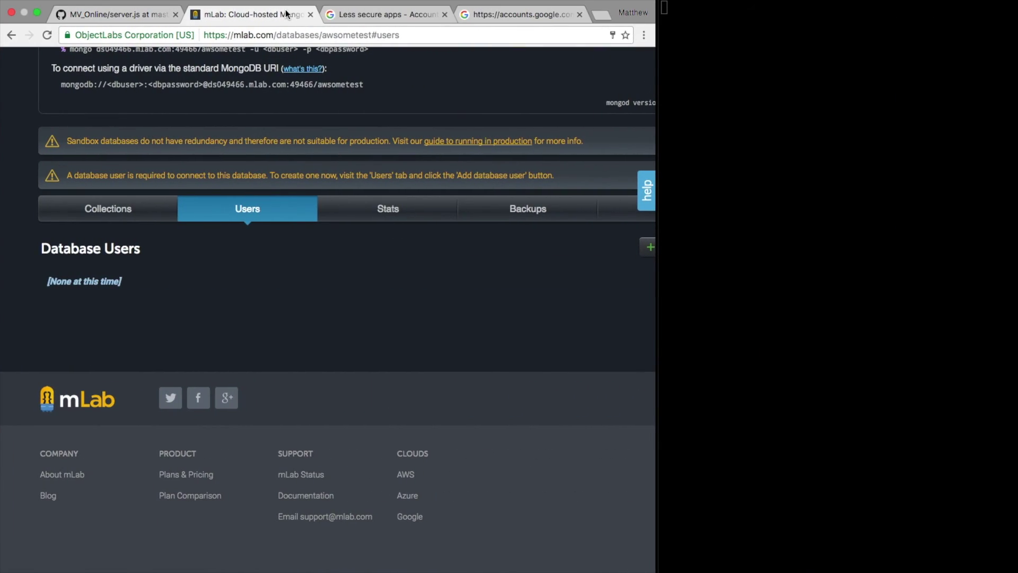
click(366, 16)
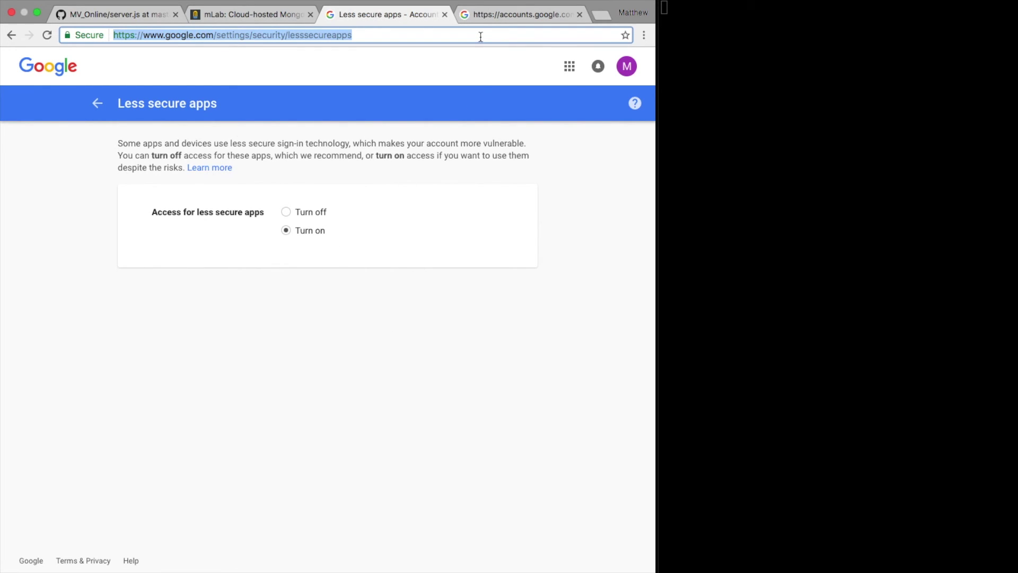
click(487, 16)
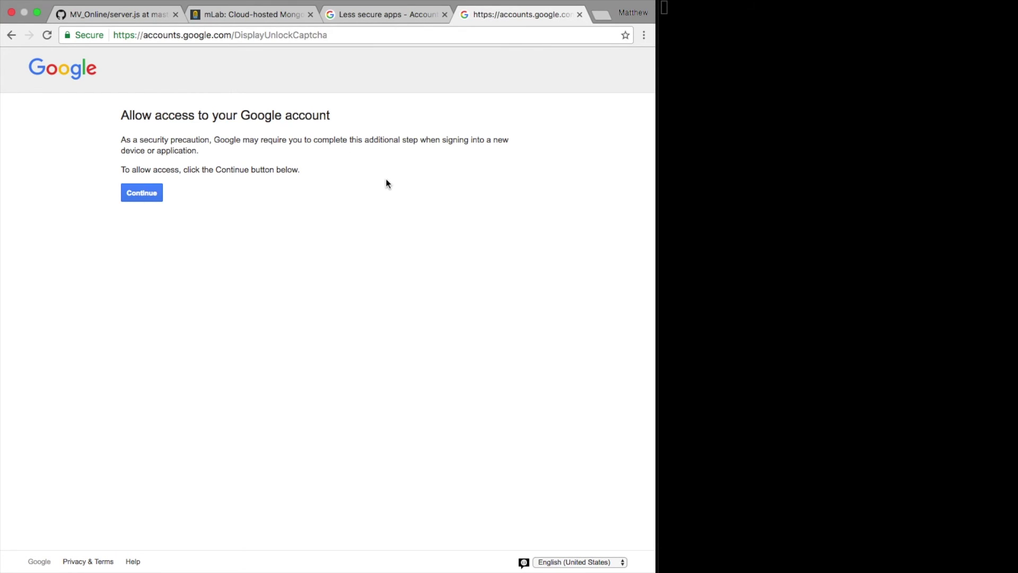
- Return to the full-screen Atom space showing config.js
key(ctrl+Left)
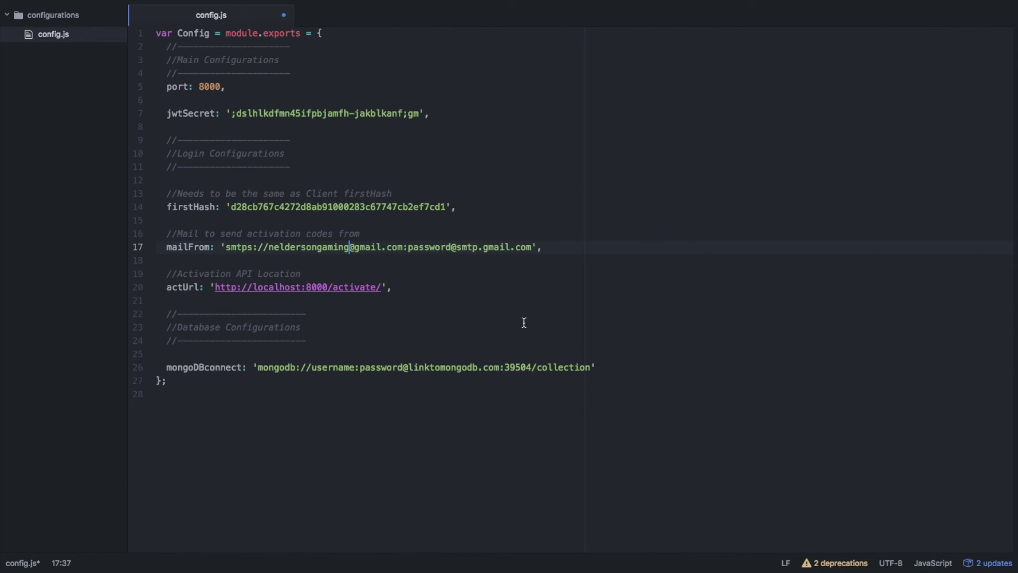
- Go to the browser desktop and bring up the mlab.com MongoDB Hosting tab
key(ctrl+Right)
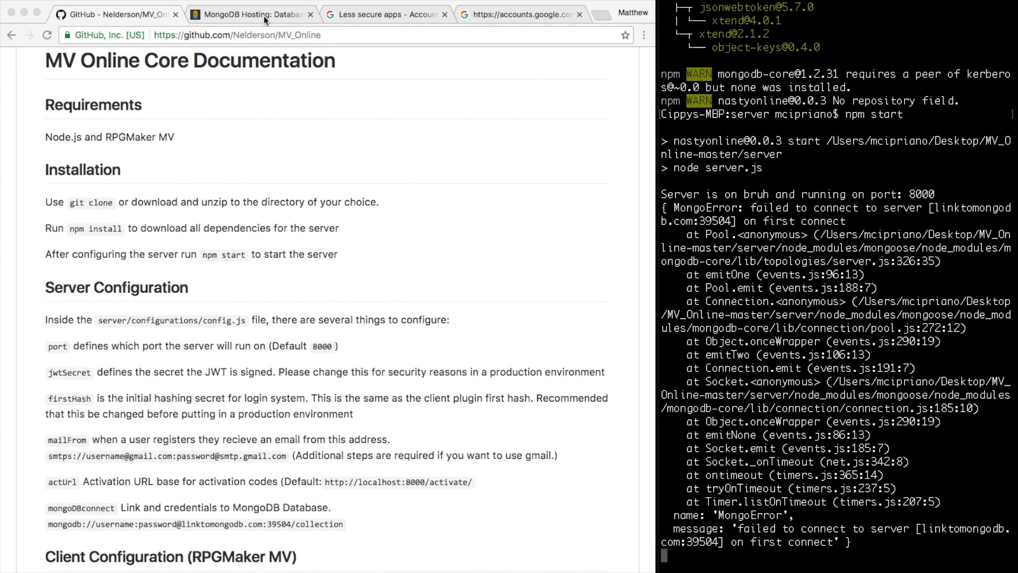
click(260, 16)
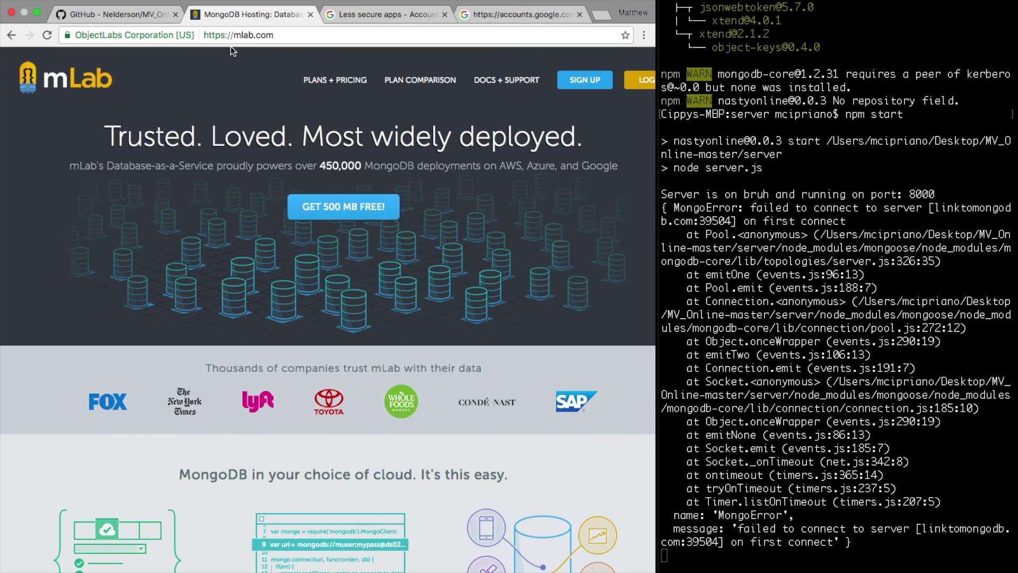
- Log in to mLab with the account's username and password
click(643, 79)
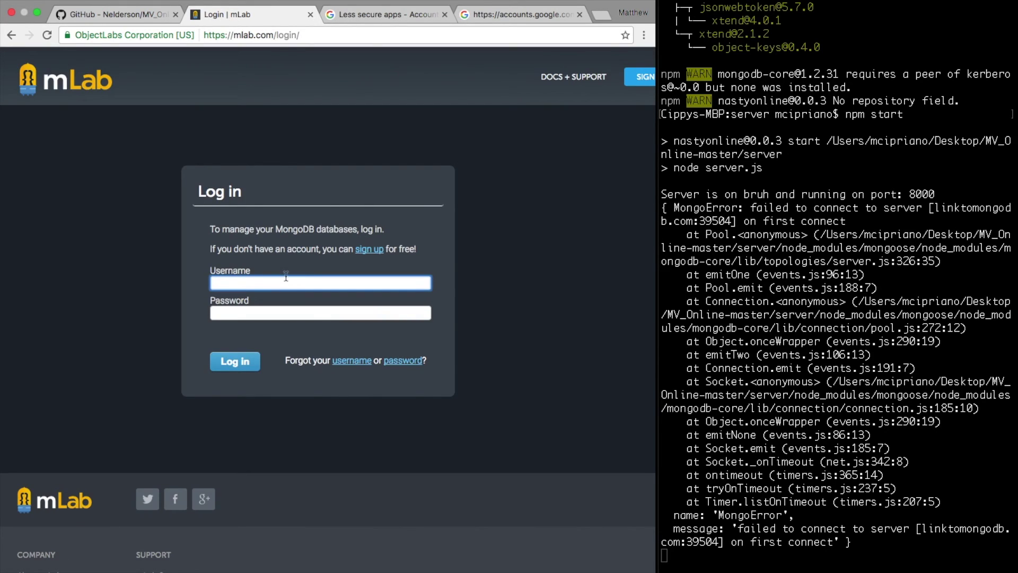
double_click(281, 273)
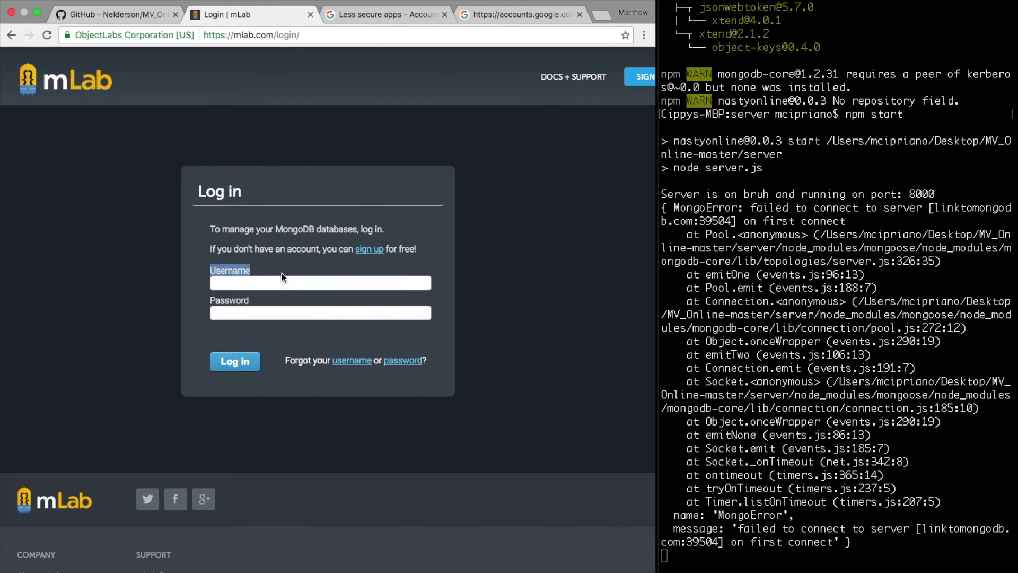
click(281, 284)
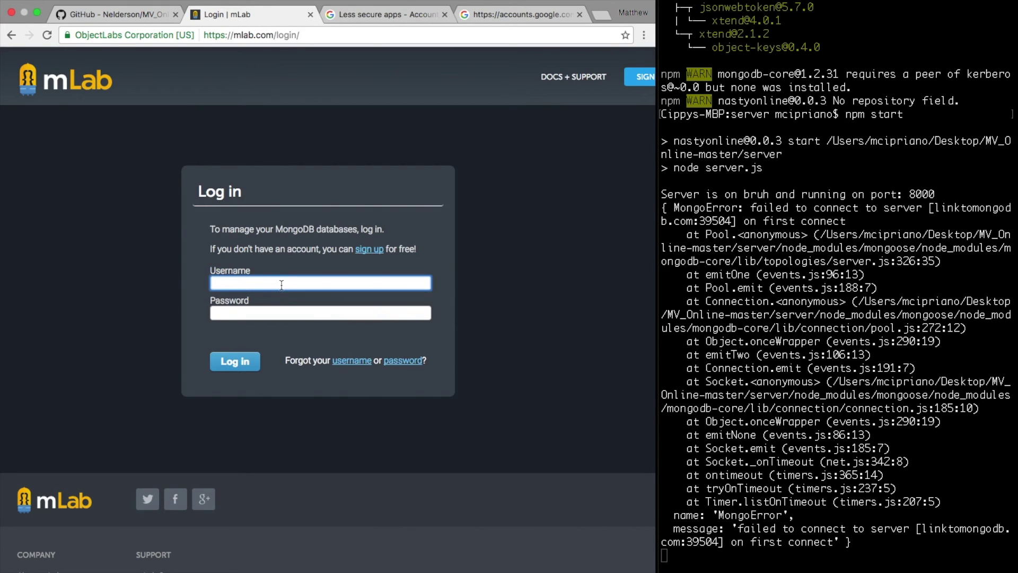
text(Nelderson1)
key(Tab)
text(•••••••••)
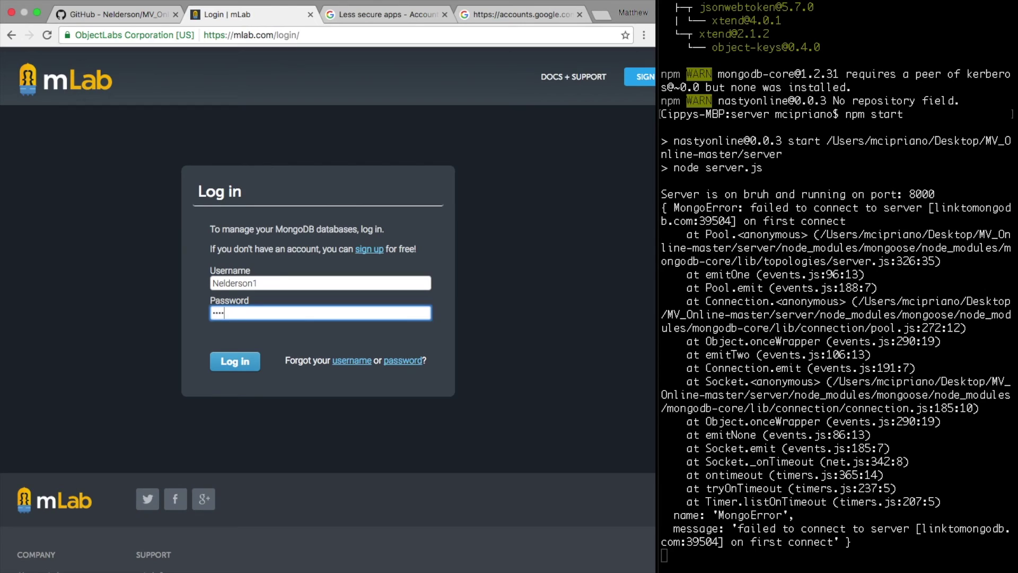
key(Return)
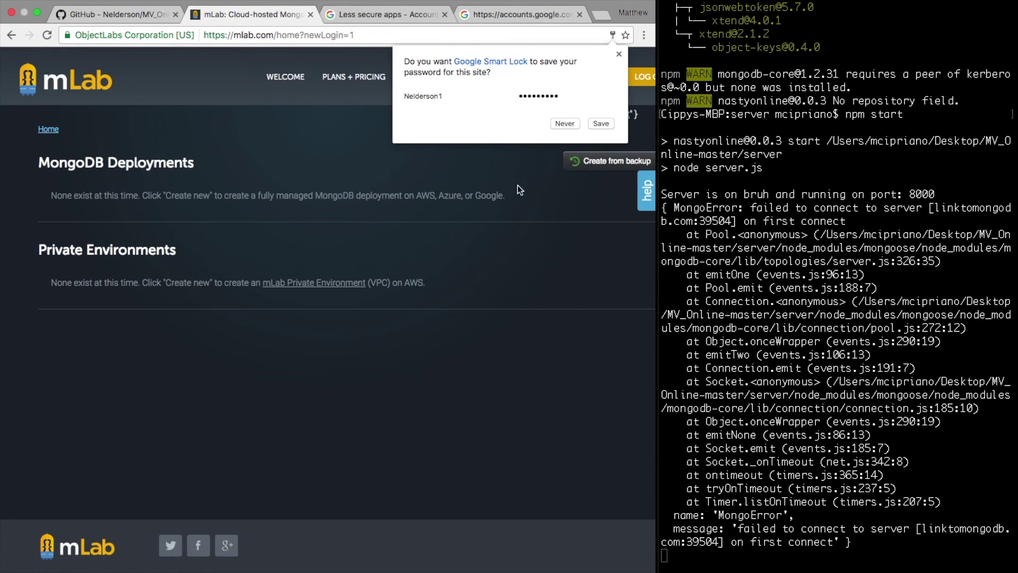
- Save the login in Chrome's Smart Lock and view the empty mLab home page
click(602, 125)
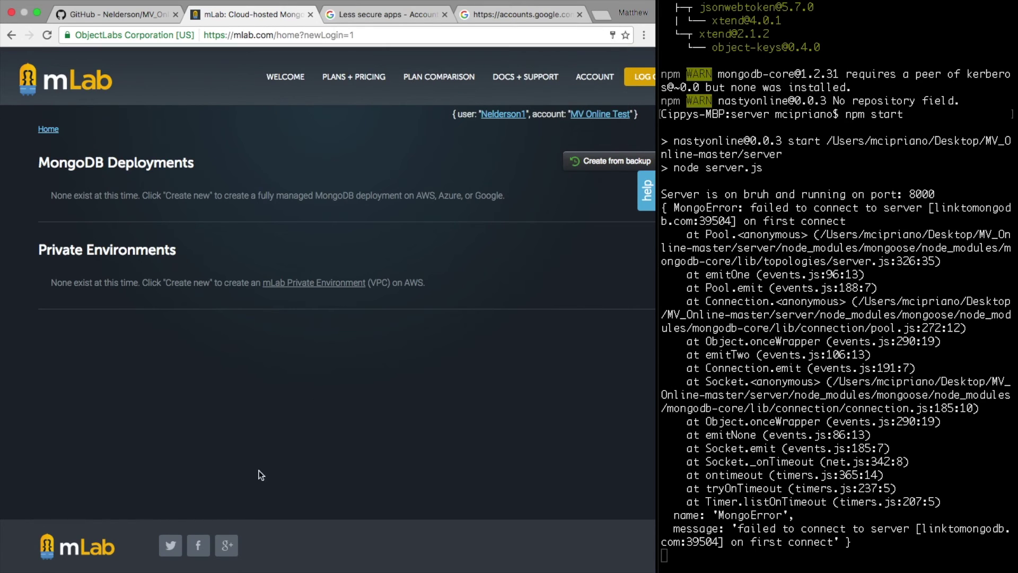
scroll(446, 236, right, 2)
scroll(445, 237, right, 3)
scroll(445, 237, left, 3)
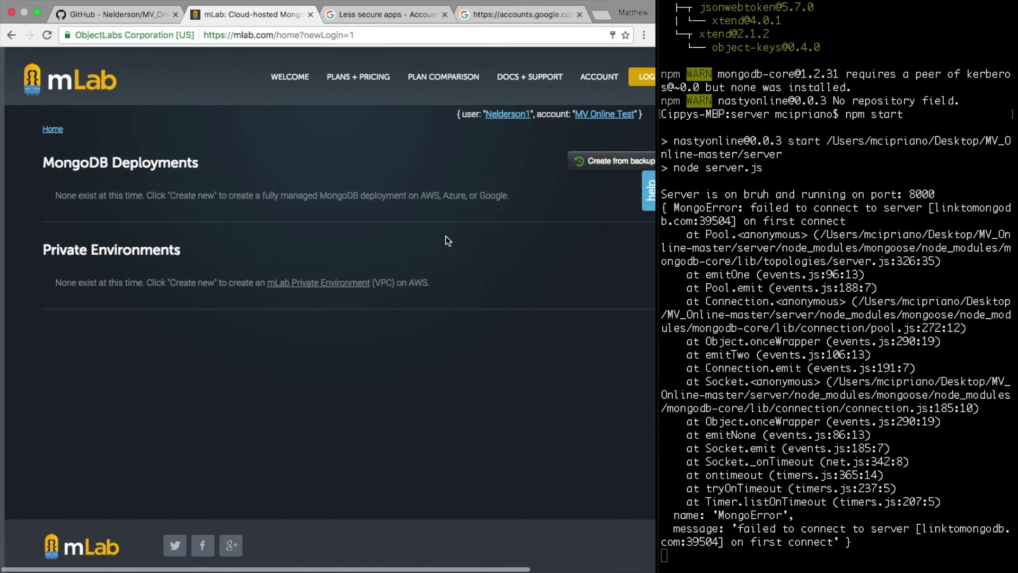
scroll(574, 231, right, 2)
scroll(575, 231, left, 4)
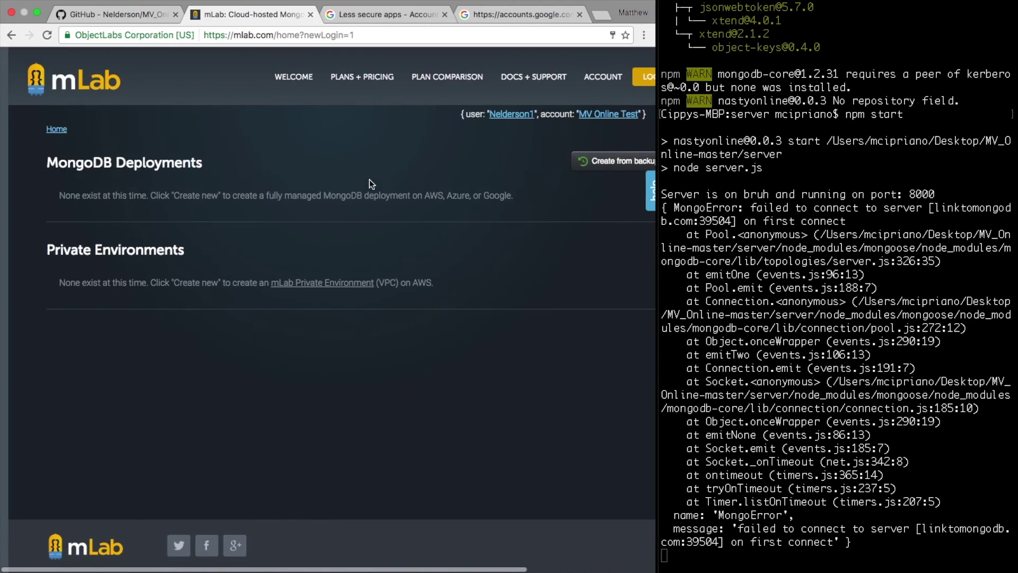
scroll(242, 175, right, 3)
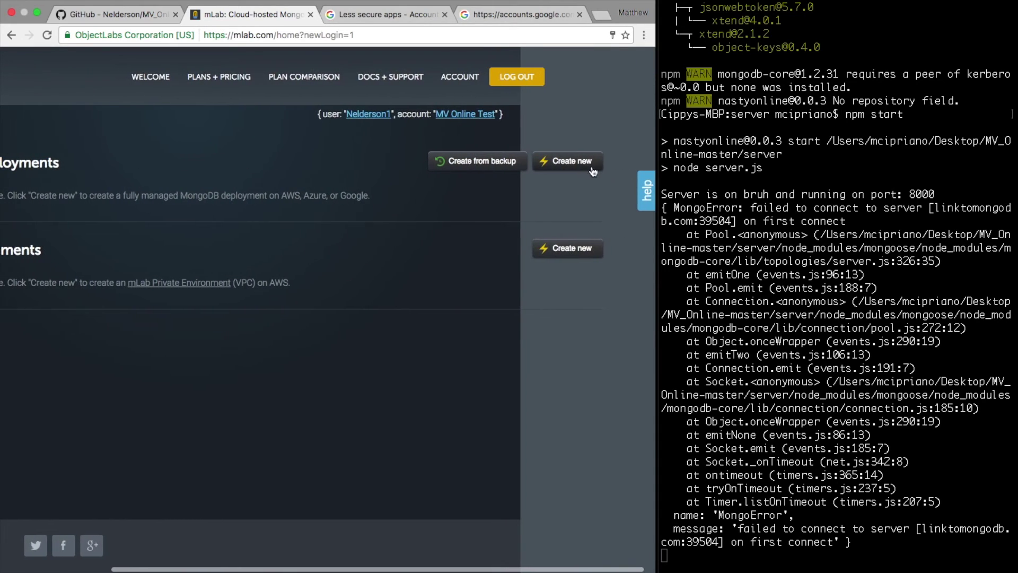
- Start a new MongoDB deployment with Amazon Web Services as the cloud provider
click(567, 161)
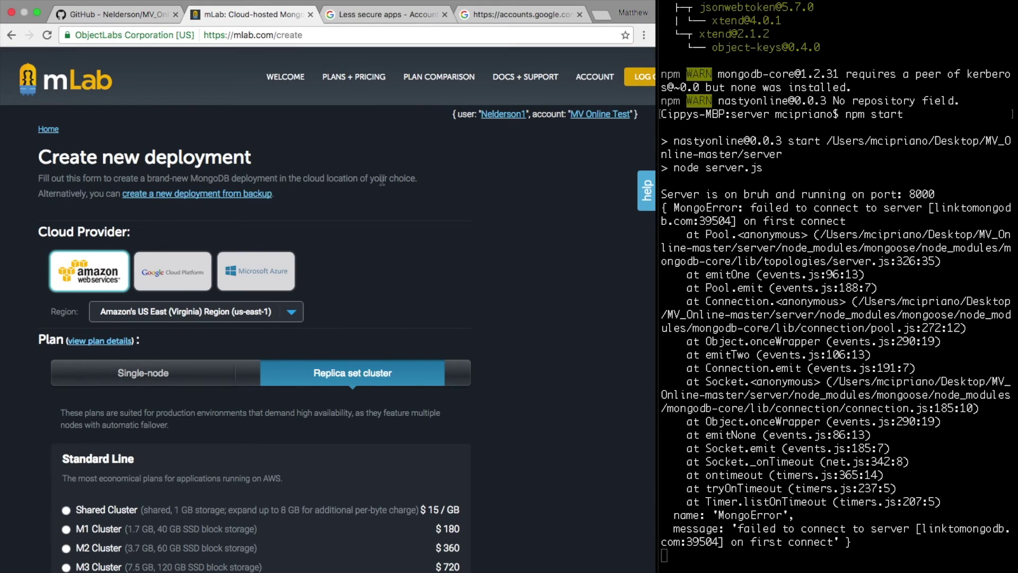
scroll(366, 183, down, 2)
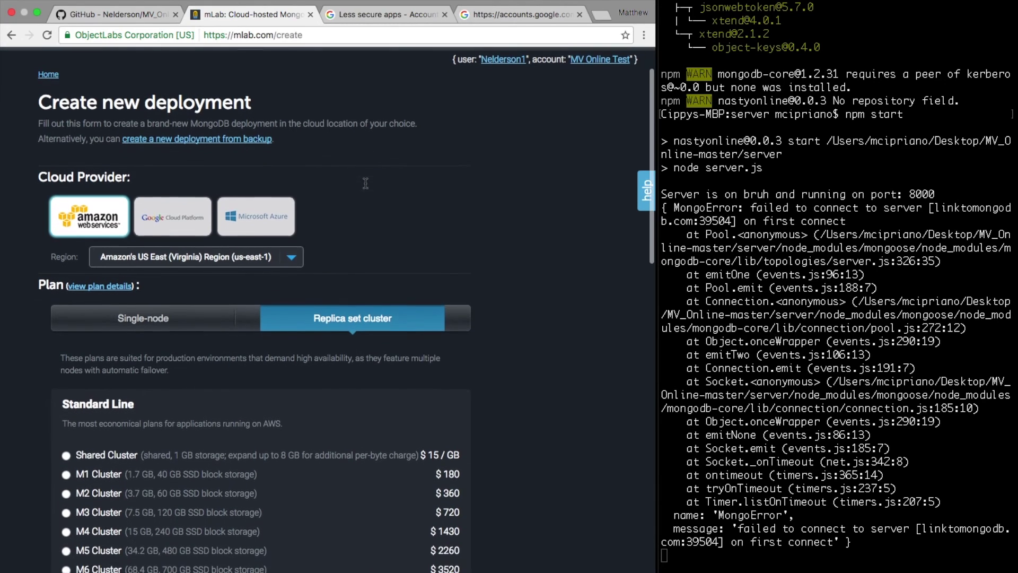
click(151, 230)
click(275, 227)
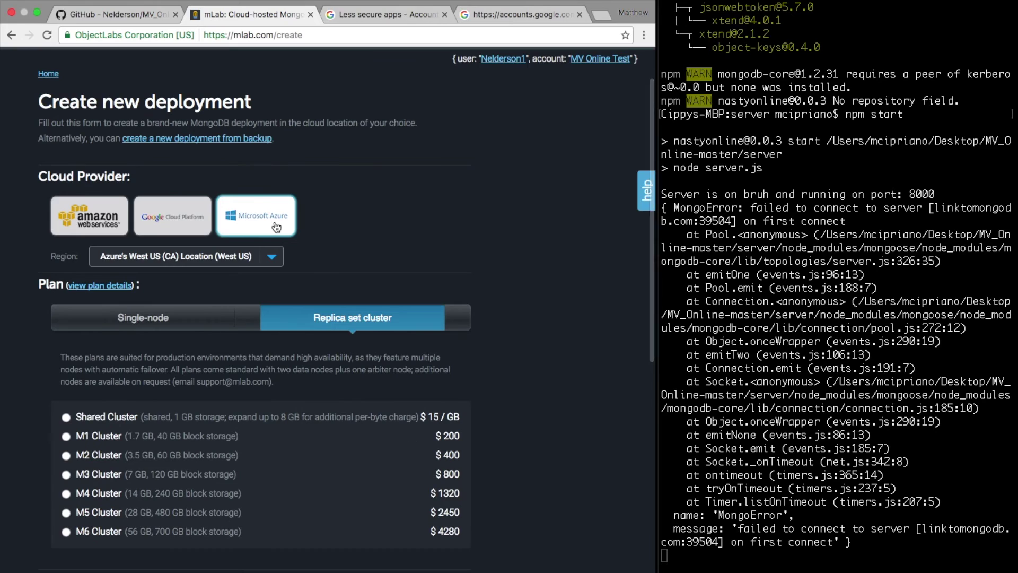
click(65, 209)
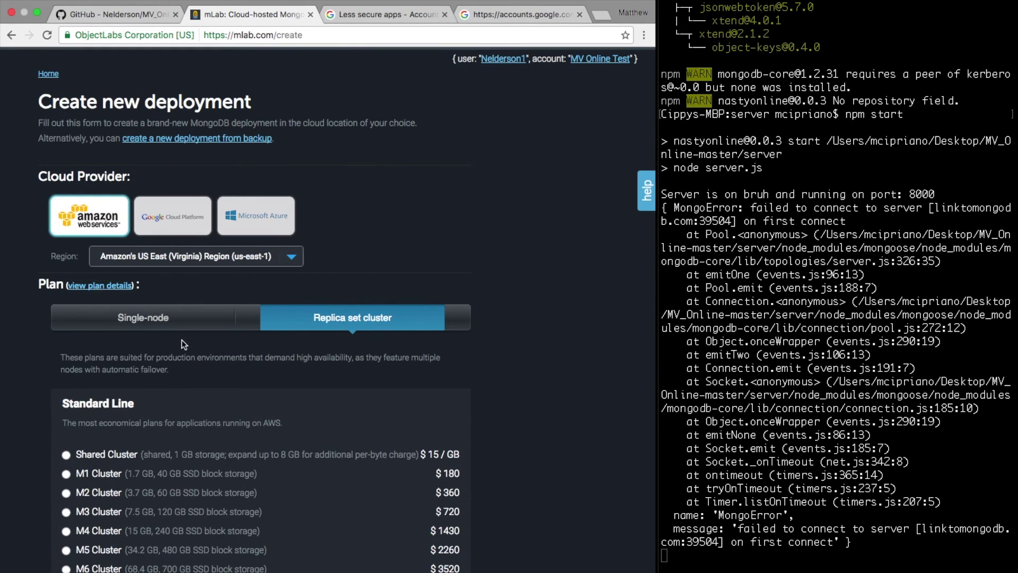
- Choose the free single-node Sandbox plan in US East
scroll(382, 349, down, 1)
scroll(381, 347, down, 2)
scroll(411, 395, down, 3)
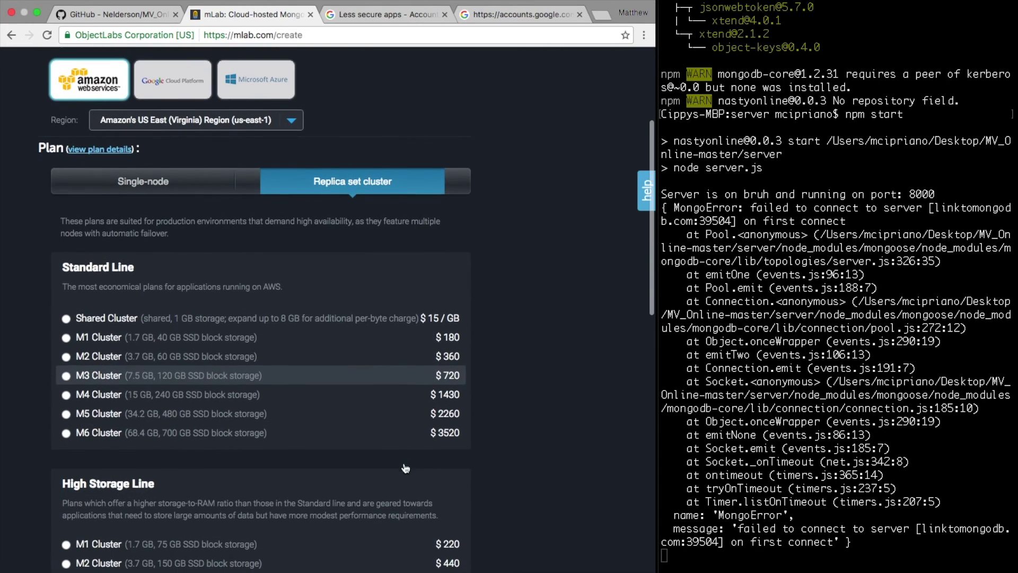
scroll(440, 389, down, 7)
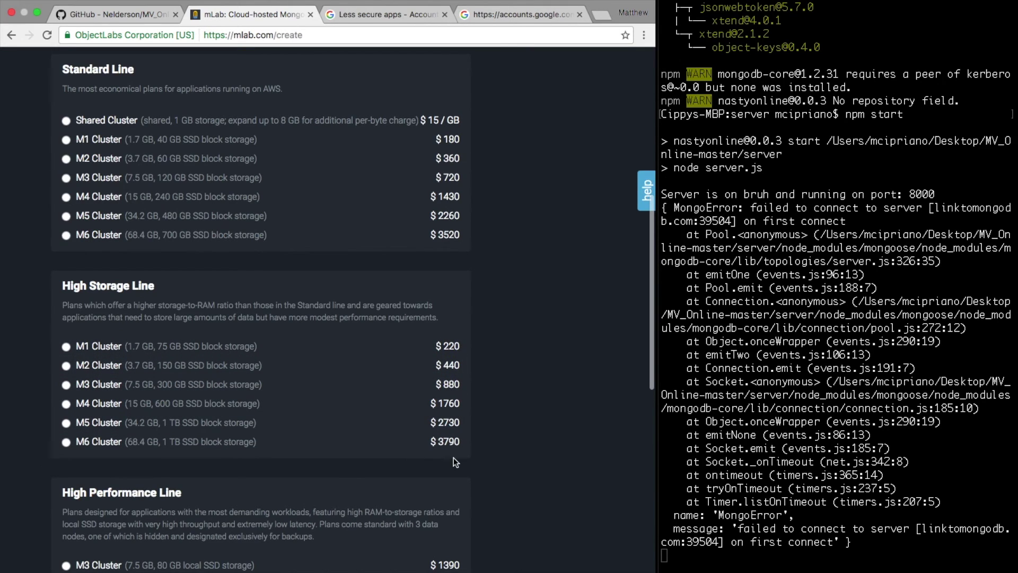
scroll(343, 309, up, 14)
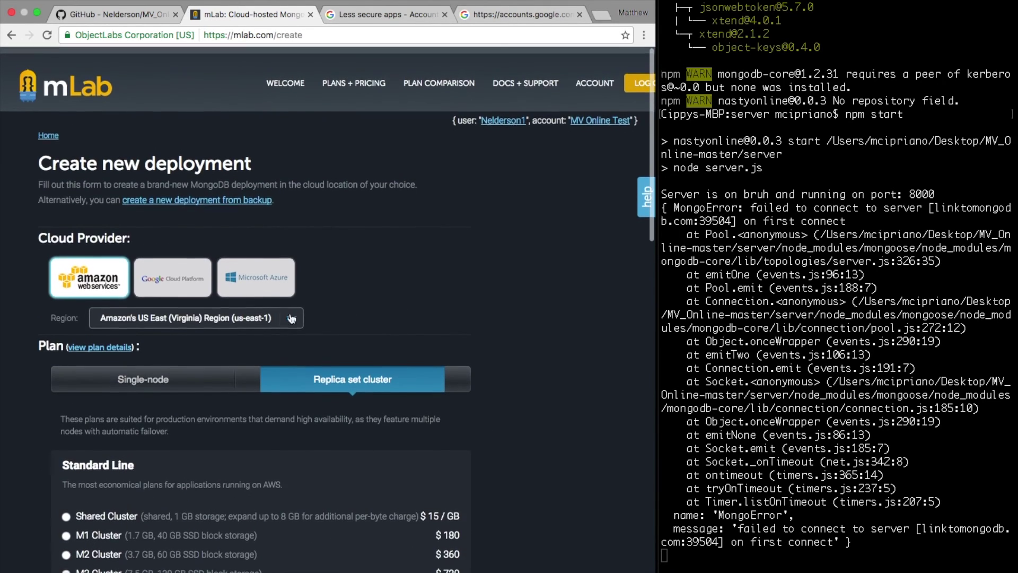
scroll(127, 328, down, 2)
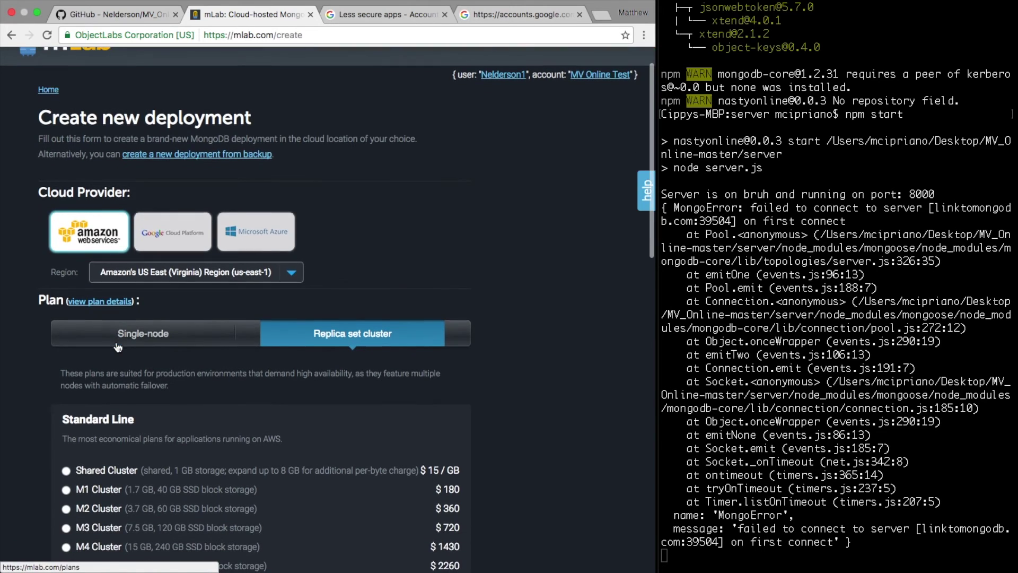
click(174, 320)
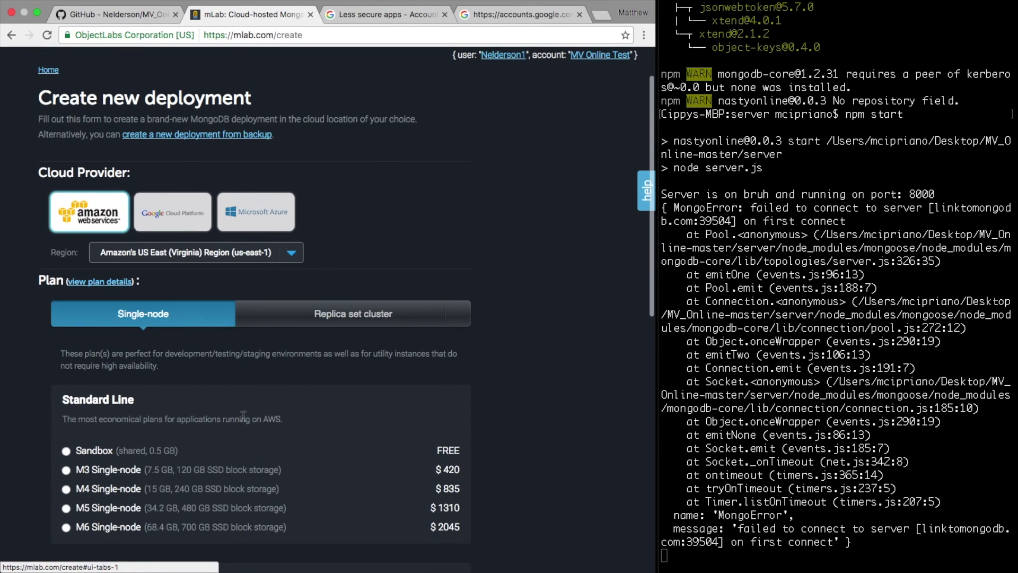
scroll(244, 415, down, 1)
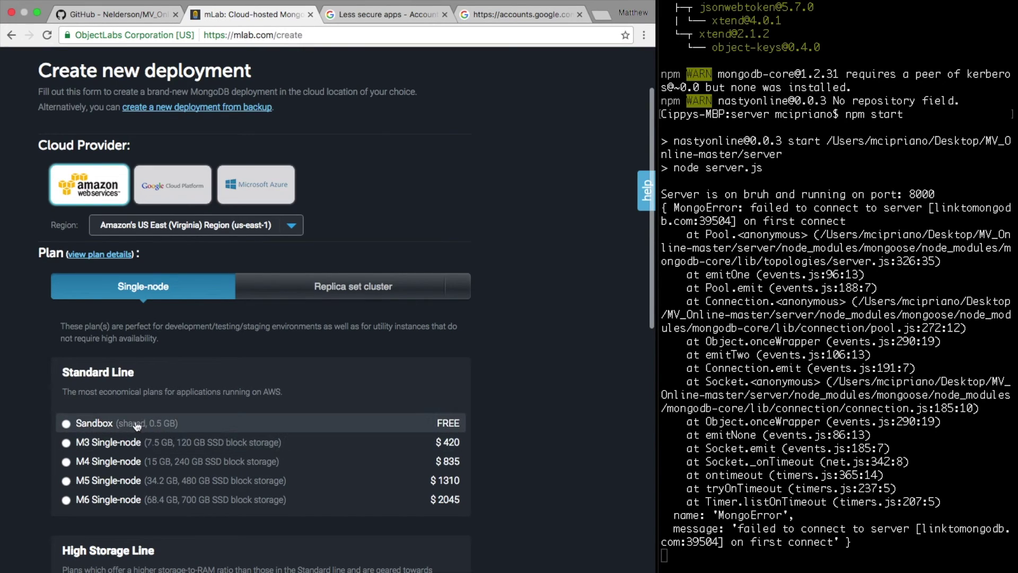
click(92, 424)
scroll(555, 408, down, 10)
- Enter 'AwsomeTest' as the database name and try to create the deployment
click(94, 151)
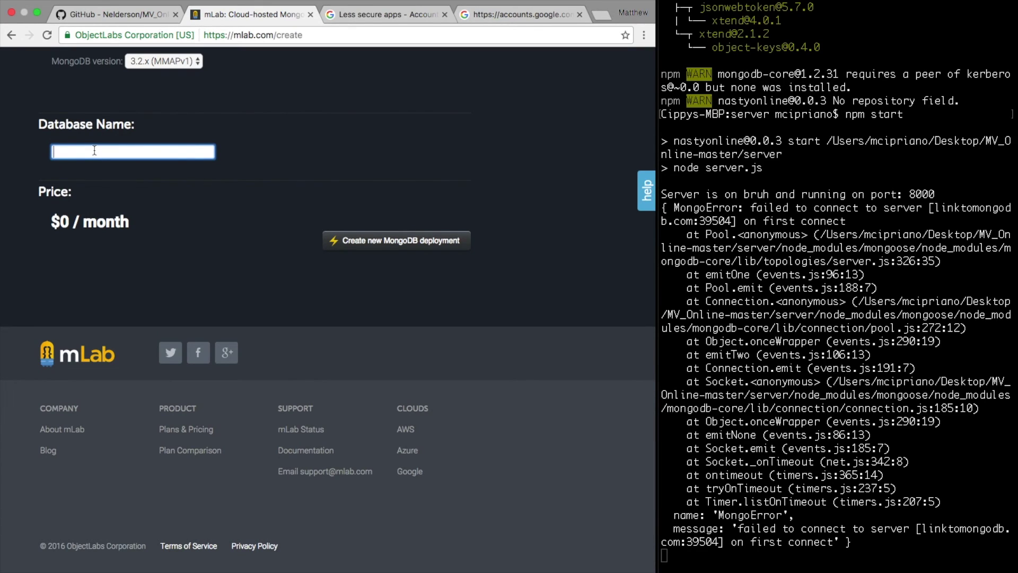
text(AwsomeTewst)
key(BackSpace)
key(BackSpace)
key(BackSpace)
text(st)
click(374, 240)
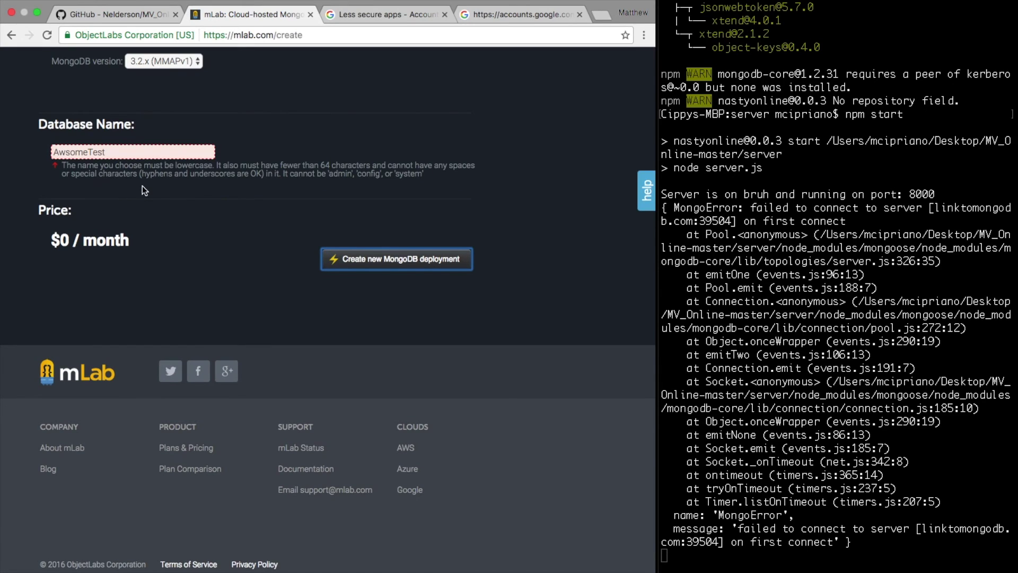
- Fix the name to lowercase 'awsometest' so the validation error clears
click(93, 152)
key(BackSpace)
text(t)
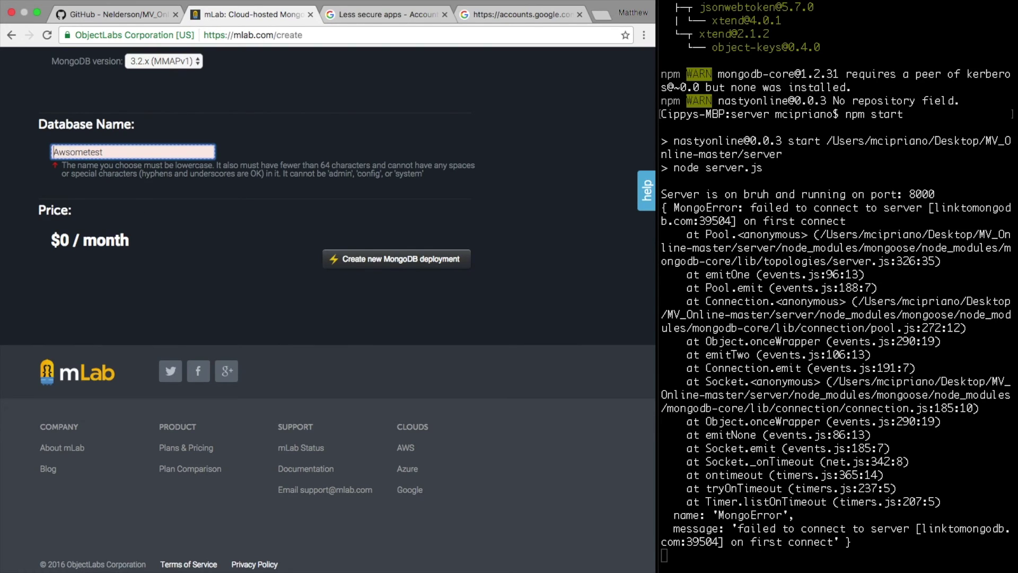
key(BackSpace)
text(a)
click(361, 261)
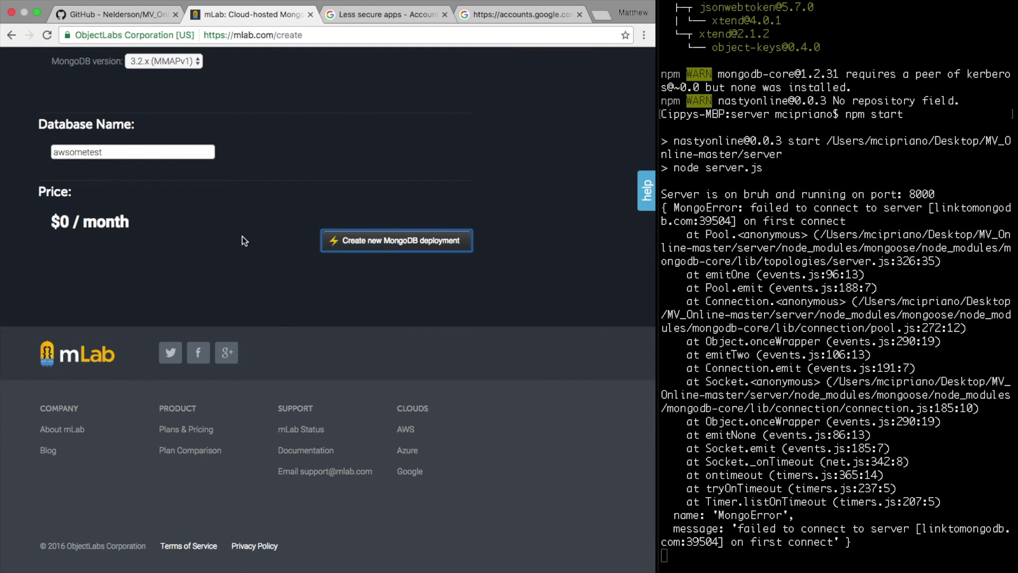
- Create the awsometest Sandbox deployment and start adding a user from its Users section
click(416, 249)
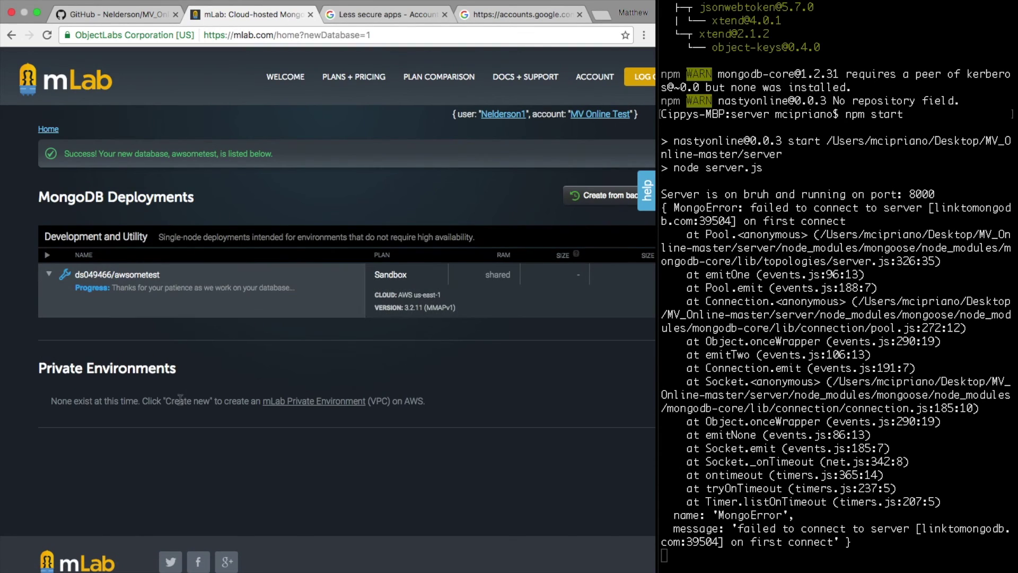
scroll(231, 377, right, 3)
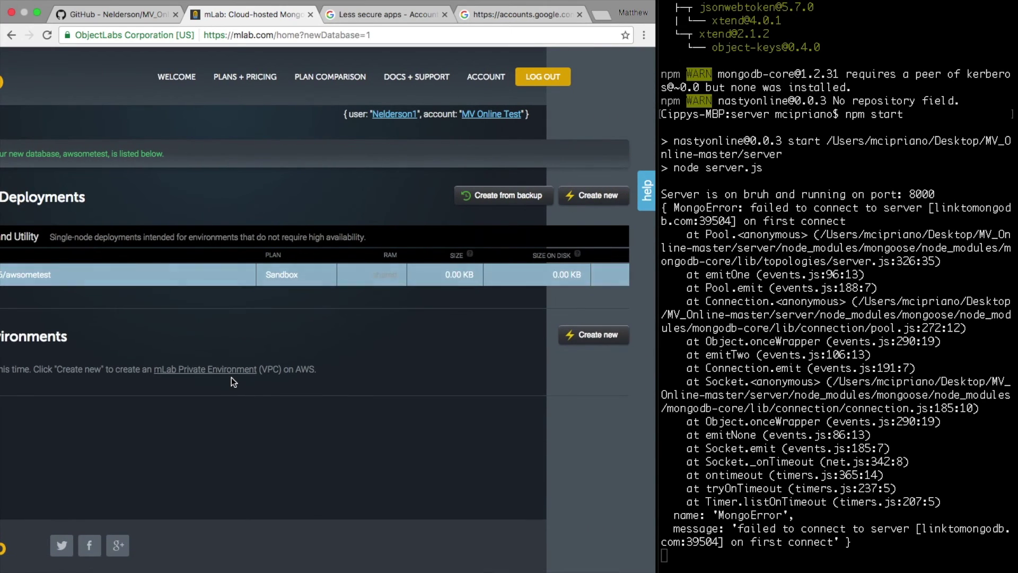
scroll(231, 377, left, 3)
click(130, 267)
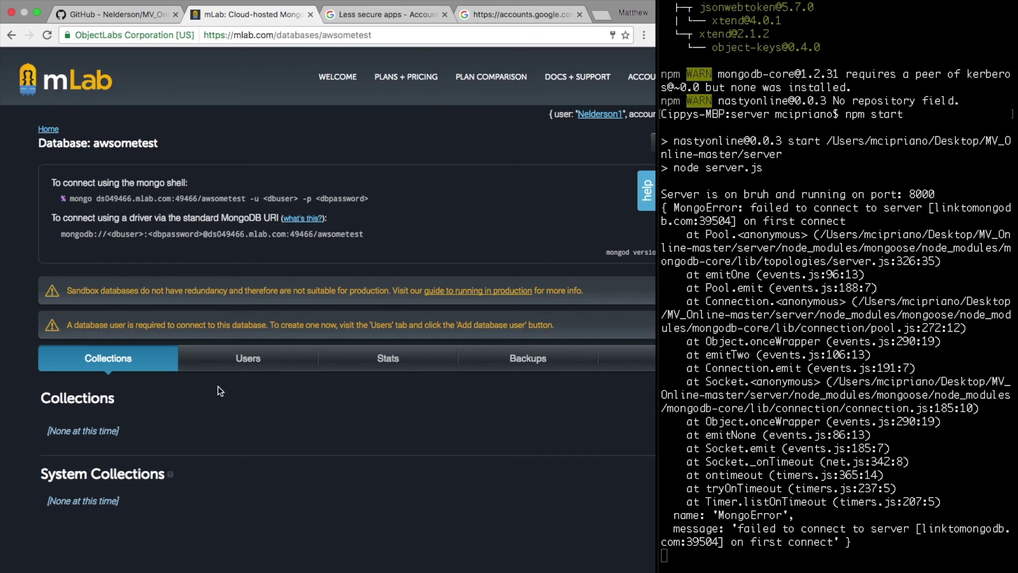
scroll(218, 386, down, 1)
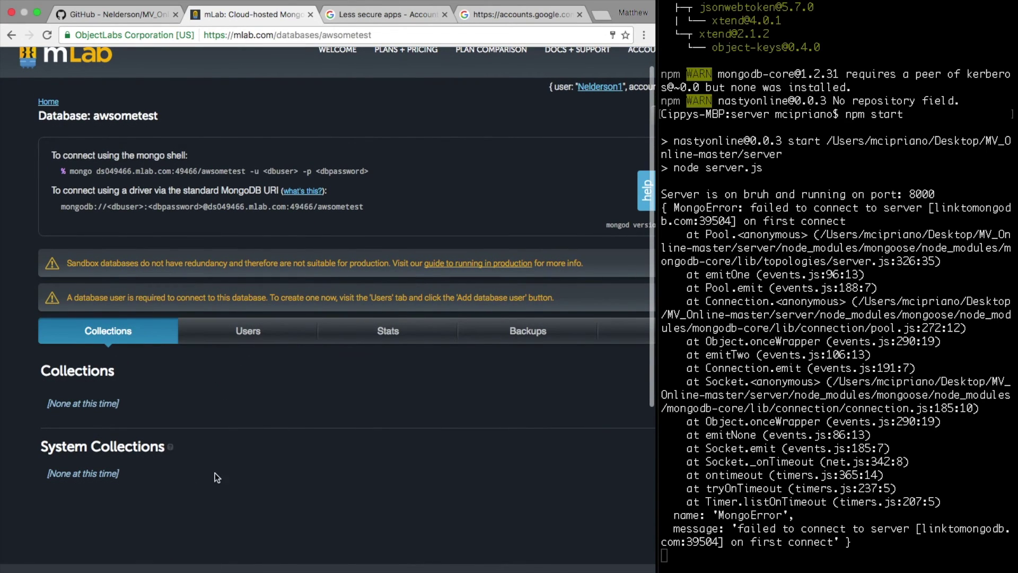
click(249, 332)
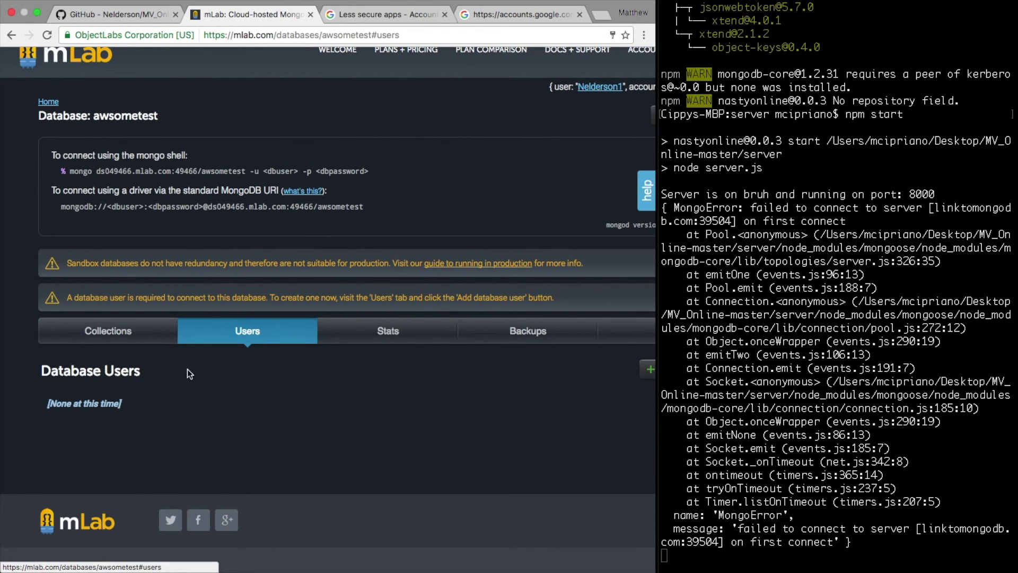
scroll(180, 375, right, 5)
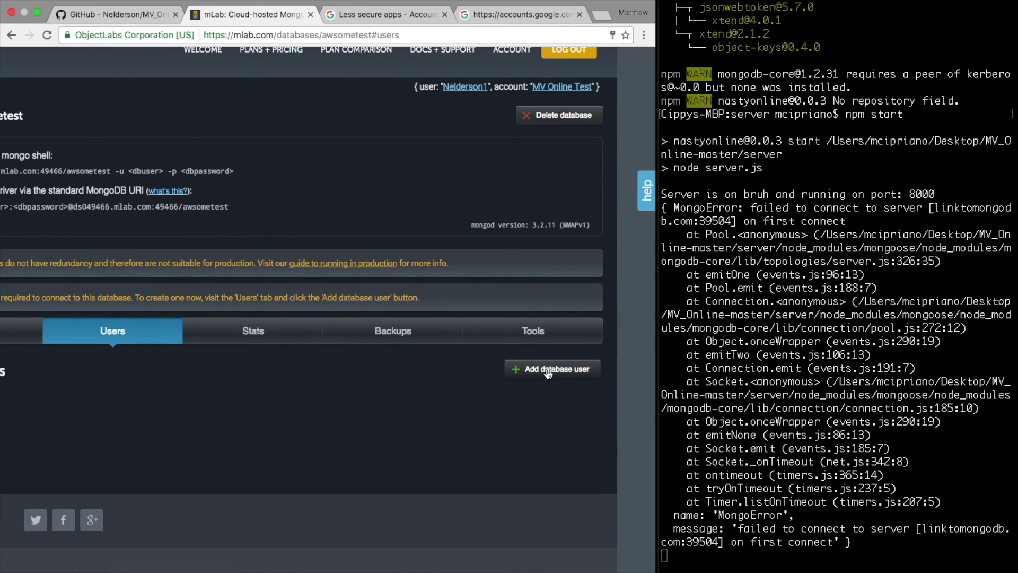
click(548, 373)
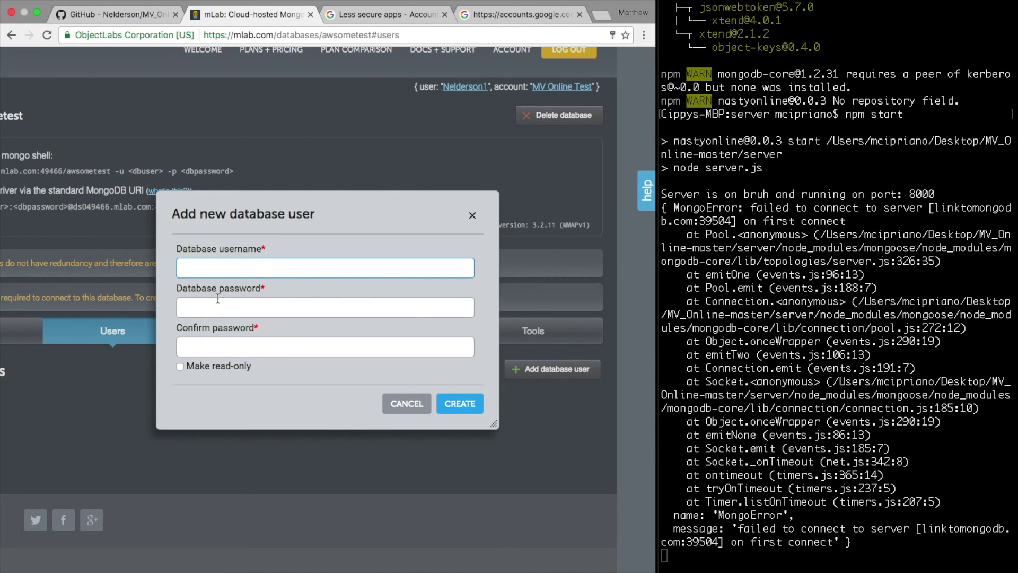
- Create a full-access database user with a username and confirmed password, declining Chrome's save prompt
click(250, 270)
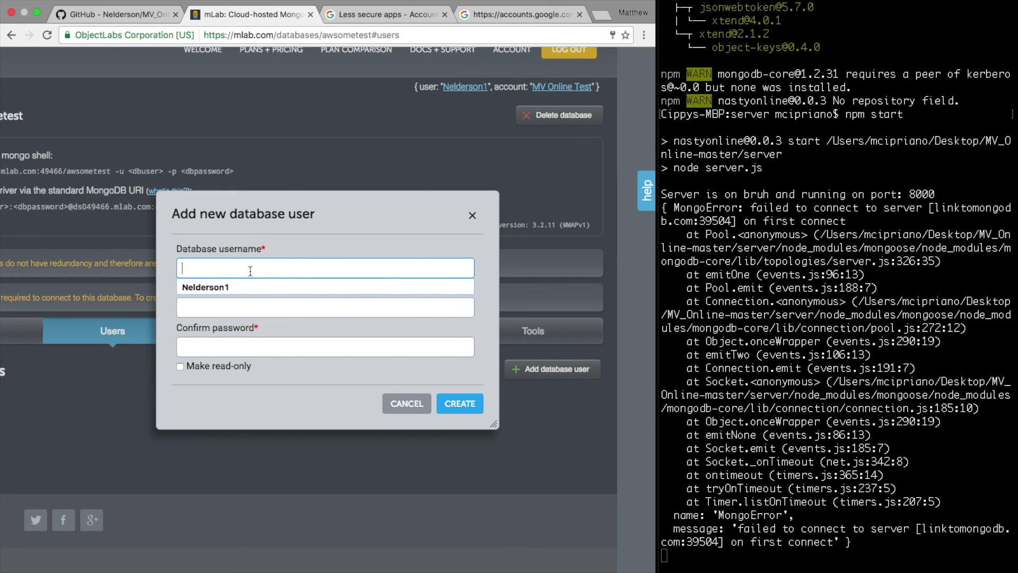
text(nel)
text(ad,om)
key(BackSpace)
key(BackSpace)
key(BackSpace)
text(min)
key(Tab)
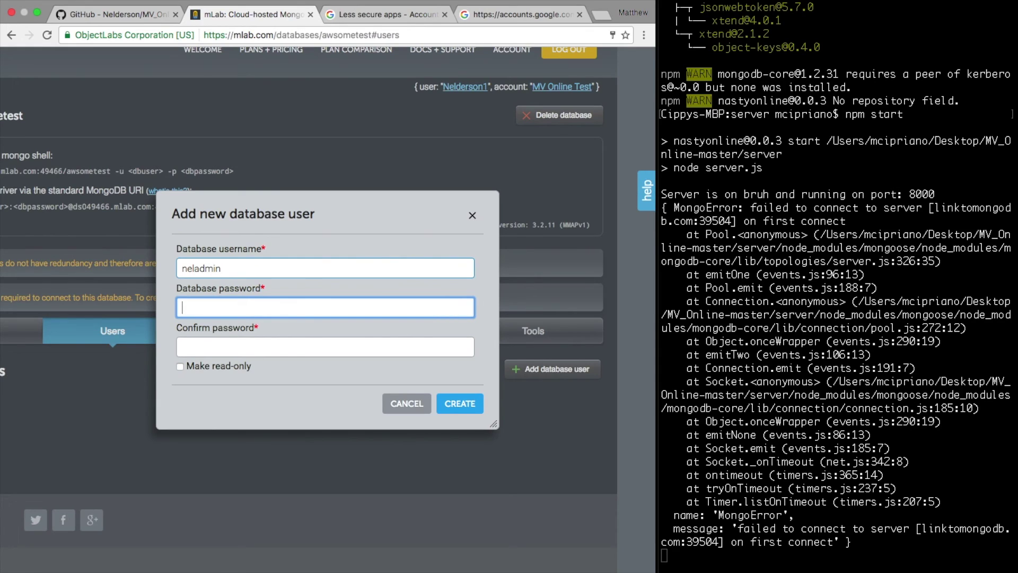
text(•••)
key(BackSpace)
key(BackSpace)
key(BackSpace)
text(•••••••••)
key(Tab)
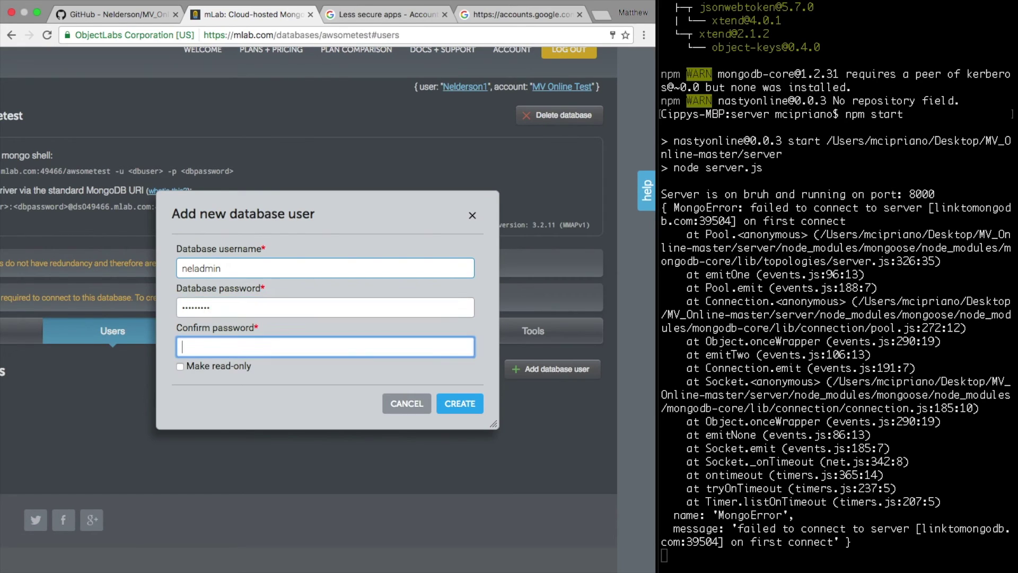
text(•••••••••)
click(461, 402)
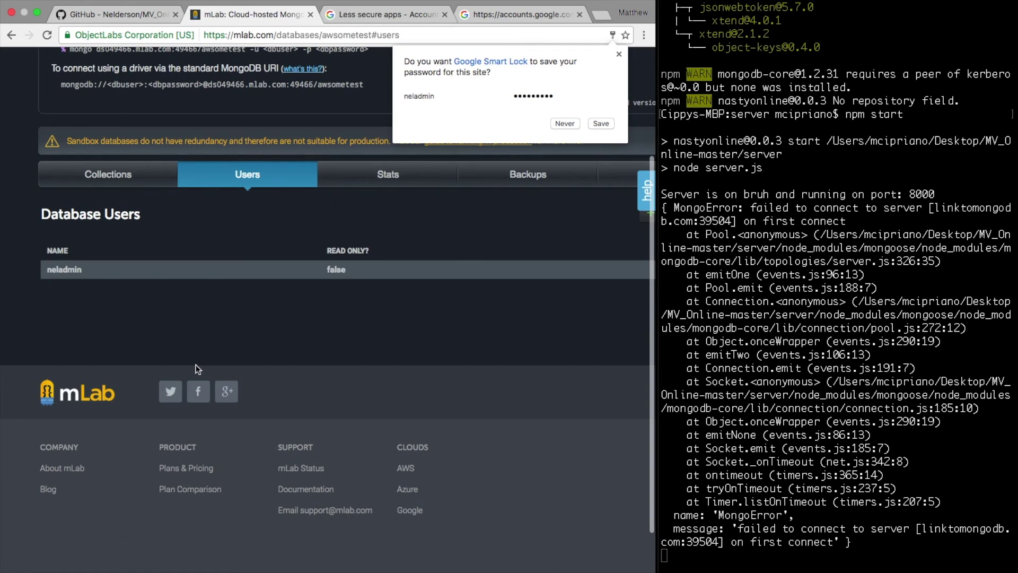
click(570, 123)
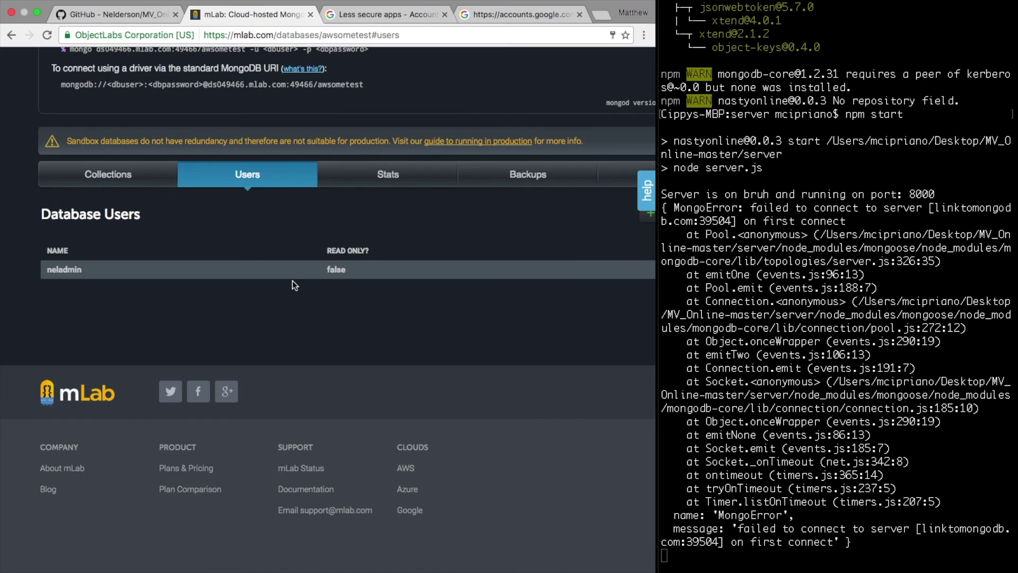
- Add an empty collection named 'mygame' to the awsometest database
scroll(291, 281, up, 1)
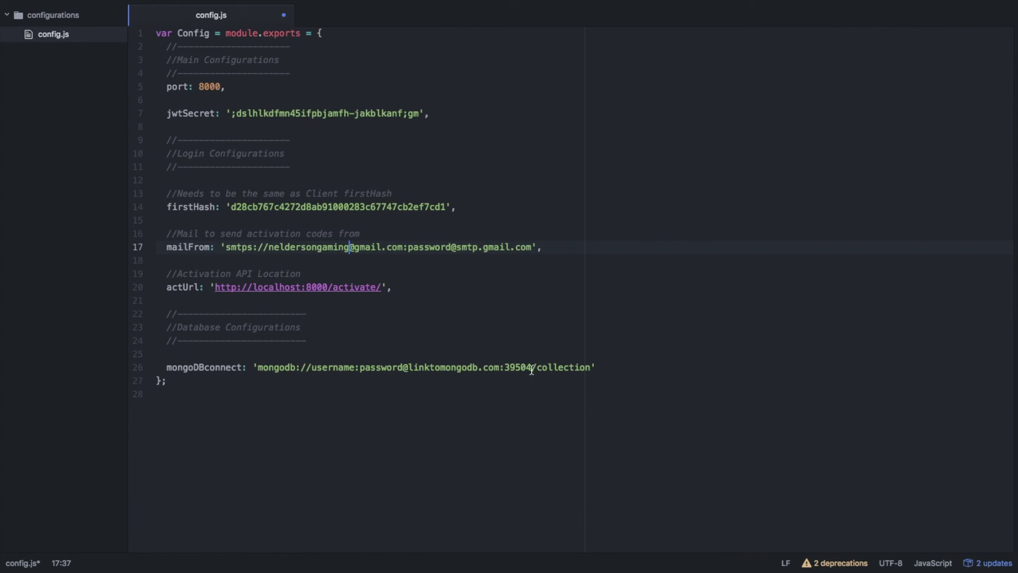
key(ctrl+Right)
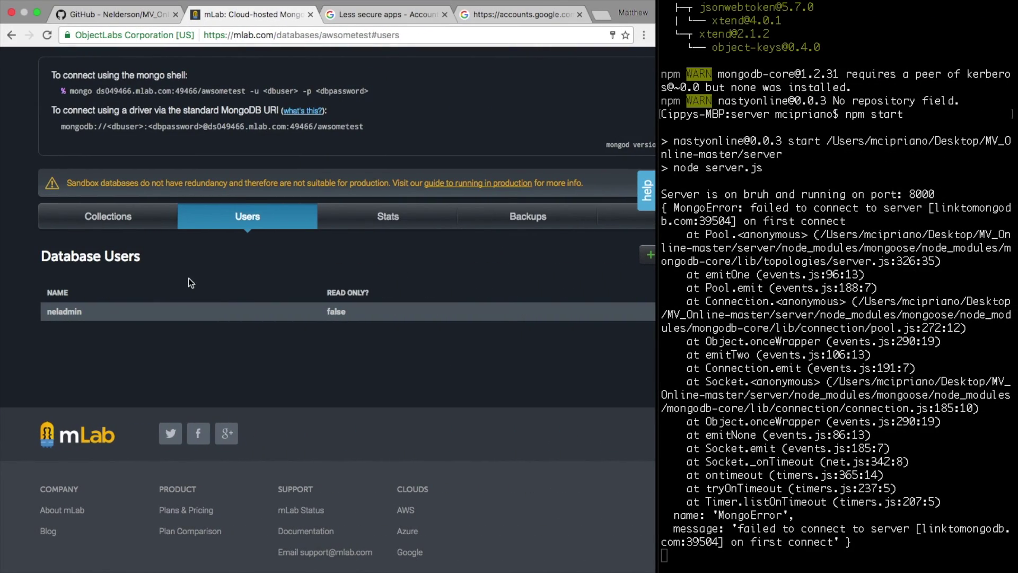
click(112, 213)
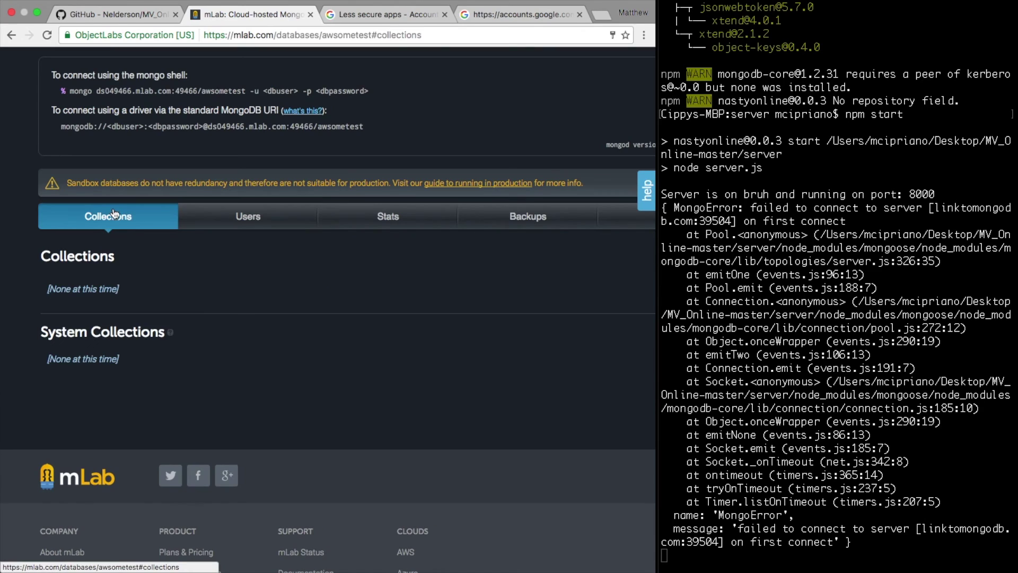
scroll(101, 281, right, 5)
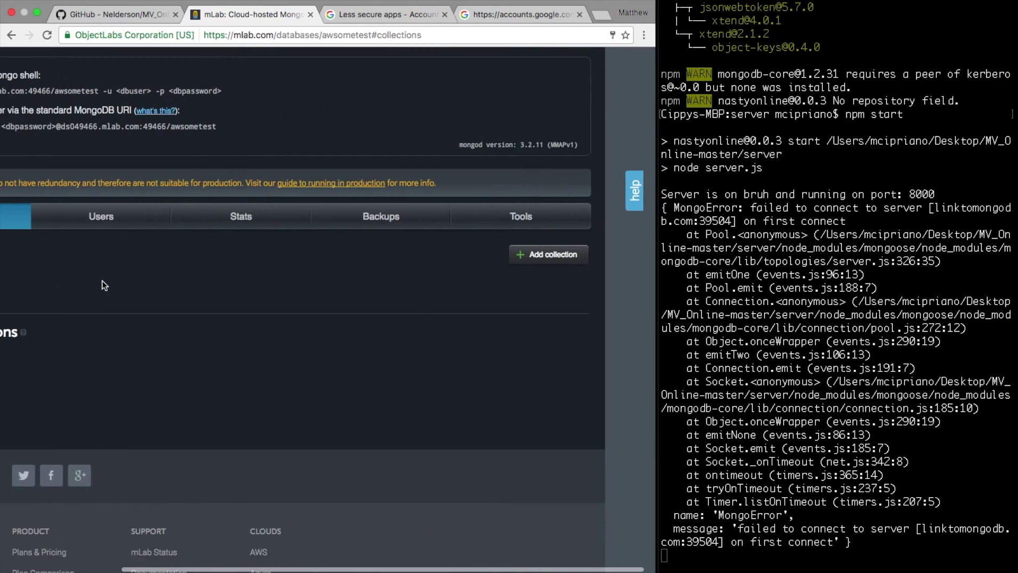
click(560, 256)
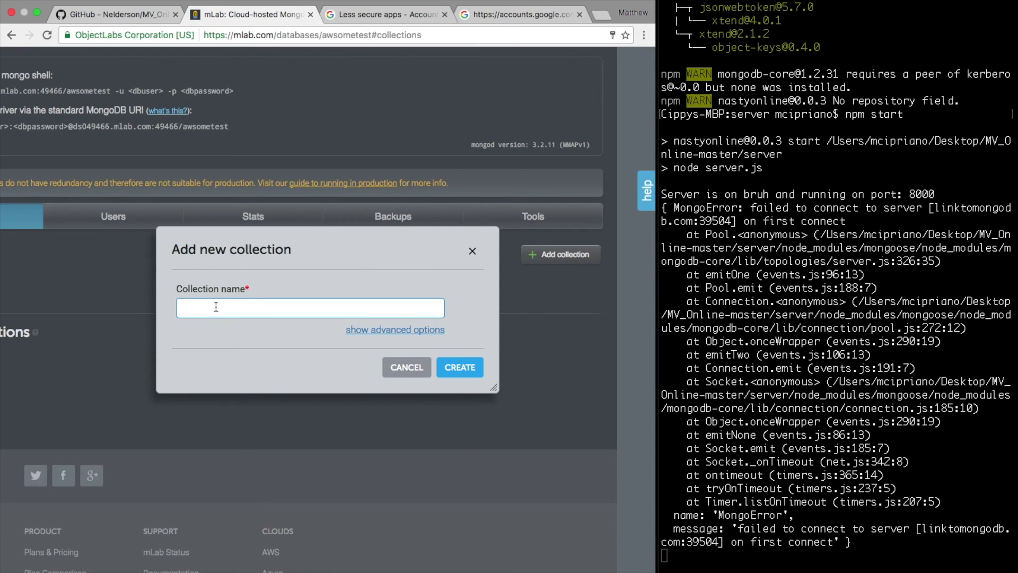
text(login)
drag(221, 314, 129, 314)
key(BackSpace)
text(game)
key(Return)
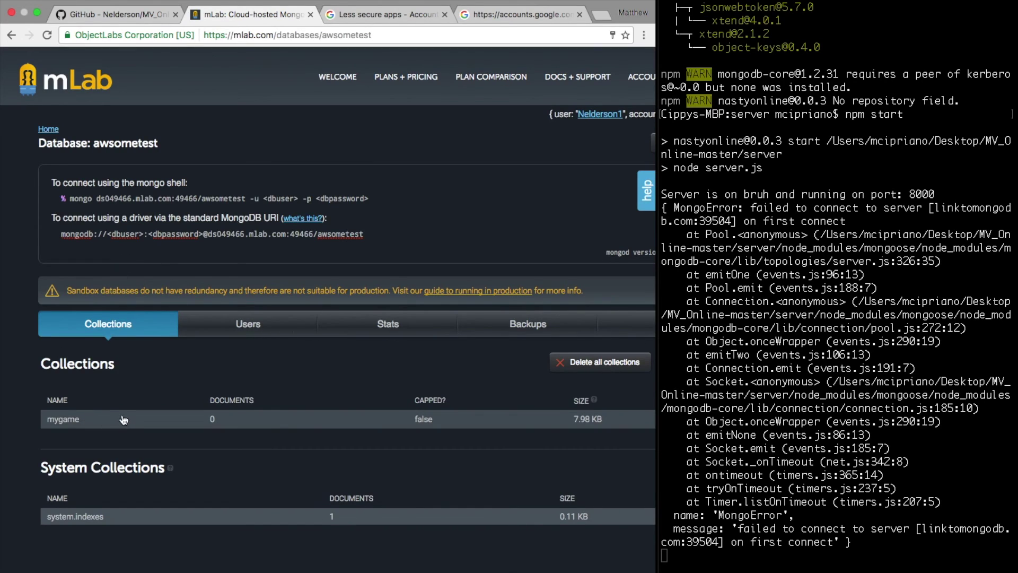
scroll(175, 525, down, 1)
scroll(174, 527, down, 3)
scroll(175, 527, right, 2)
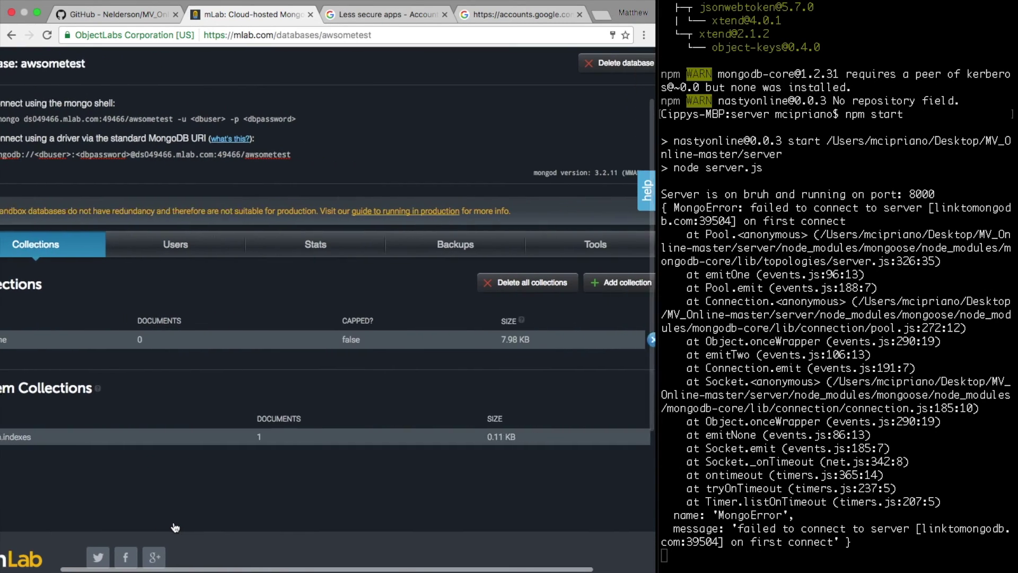
click(196, 244)
scroll(165, 360, left, 2)
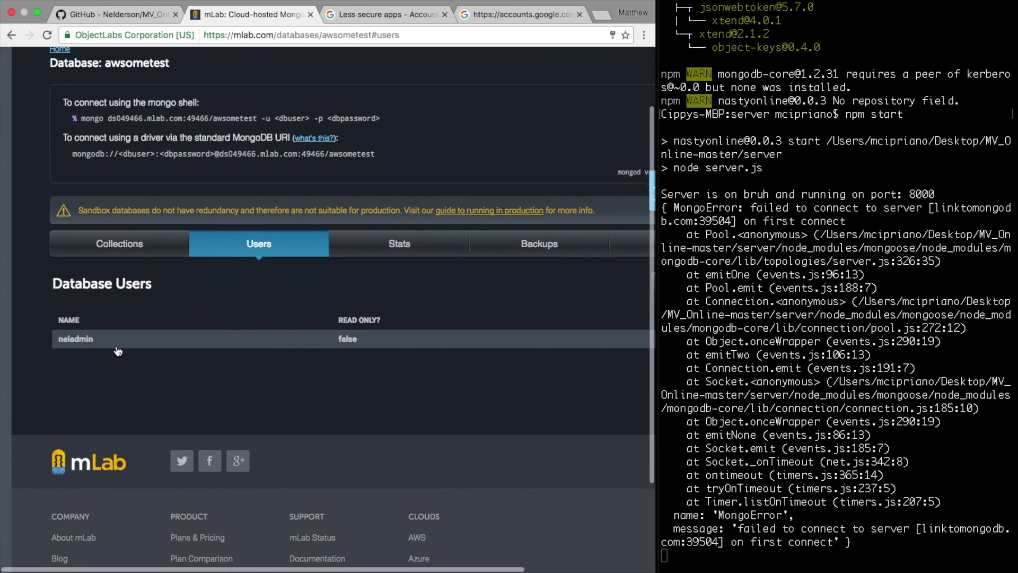
click(92, 238)
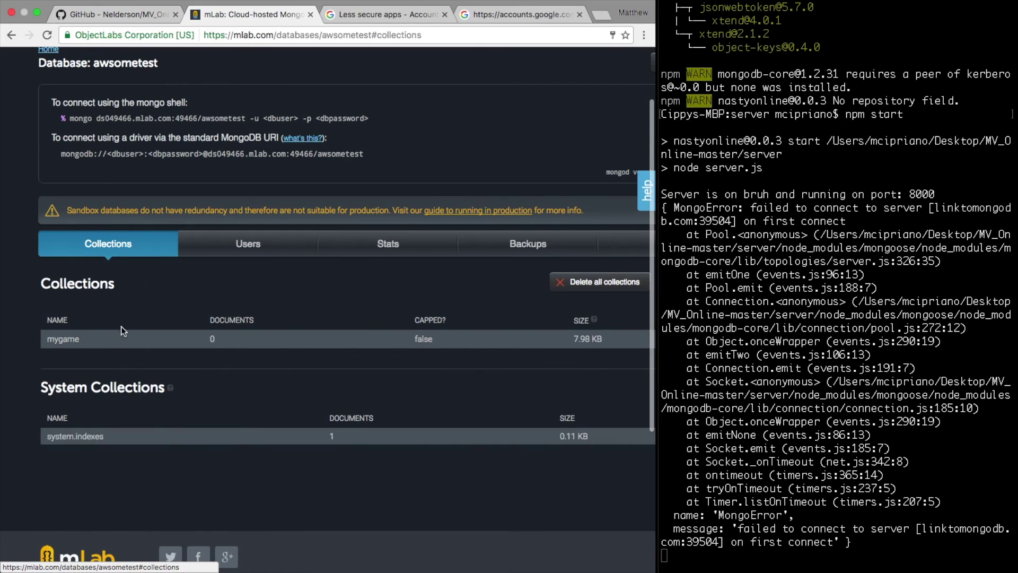
click(121, 330)
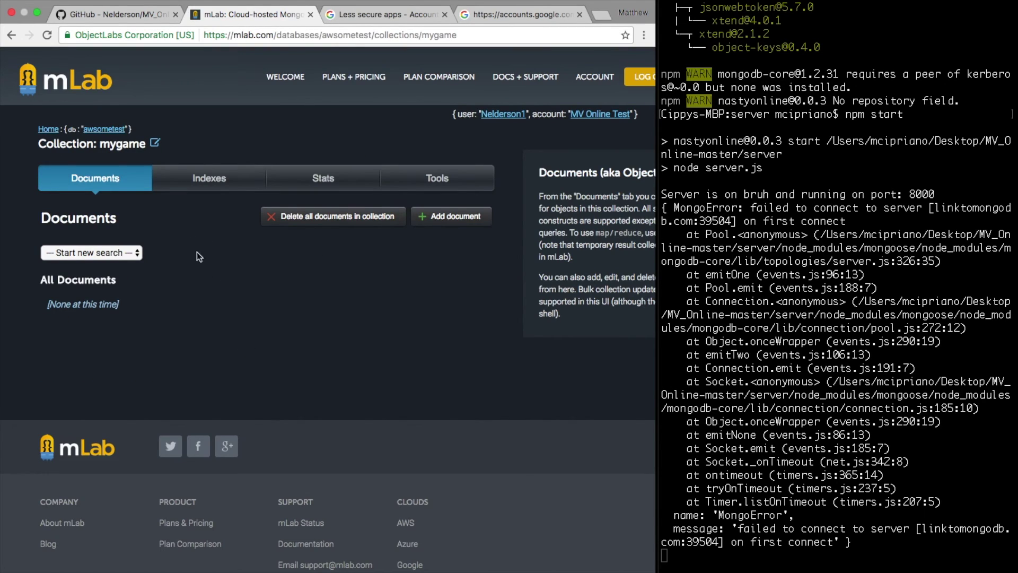
scroll(379, 308, right, 2)
scroll(378, 307, left, 2)
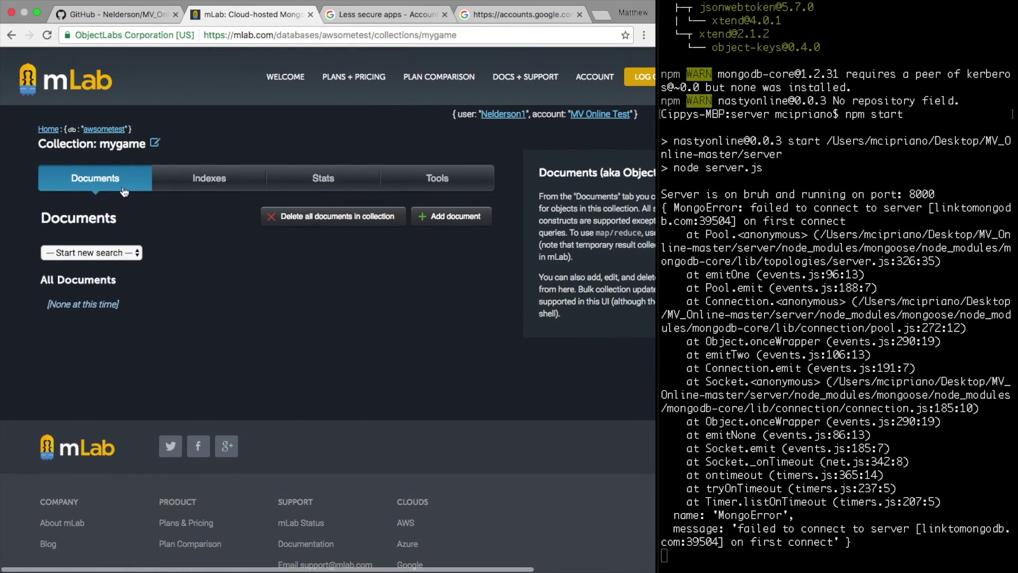
click(51, 129)
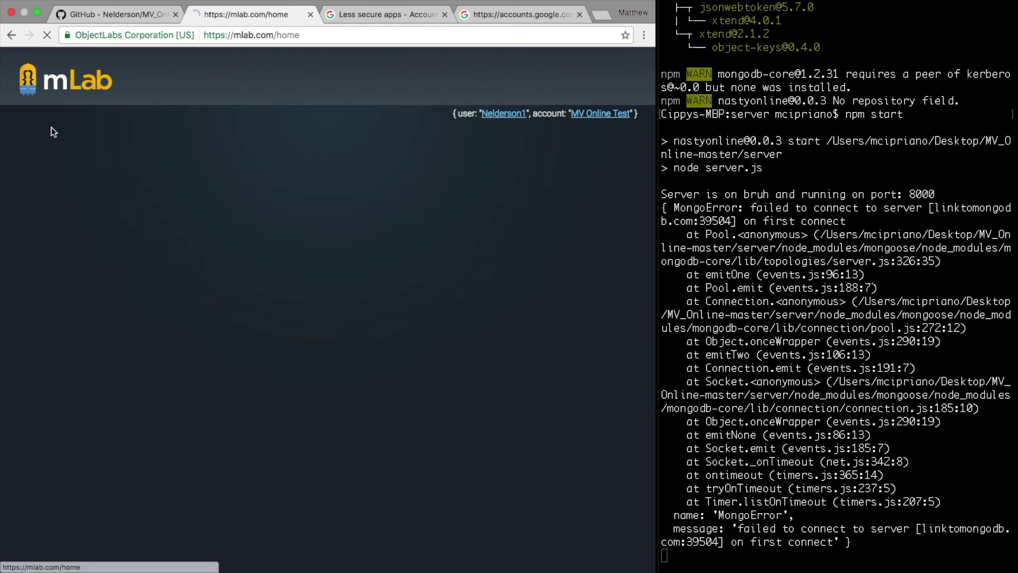
scroll(317, 189, right, 2)
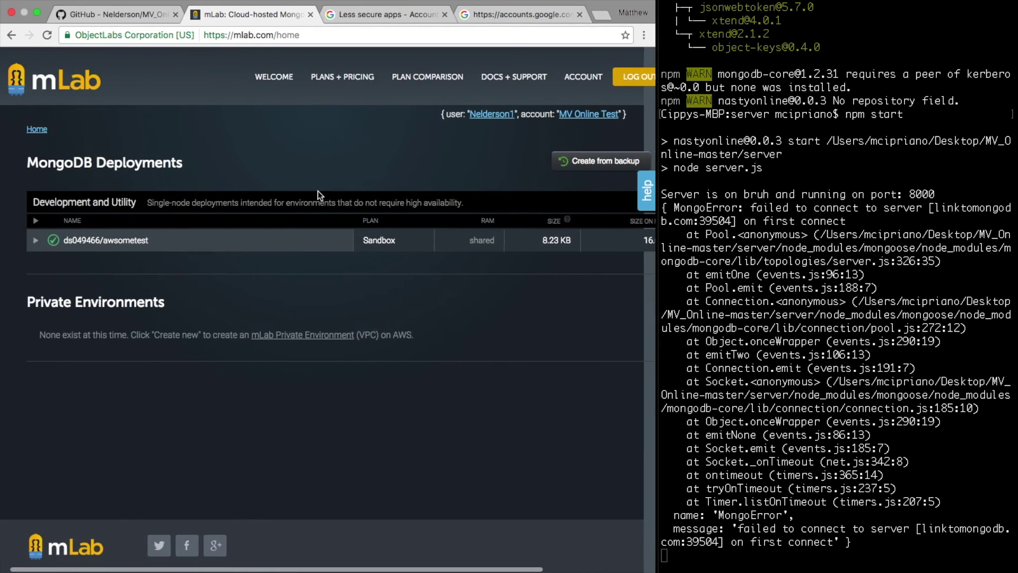
scroll(238, 217, left, 2)
click(104, 243)
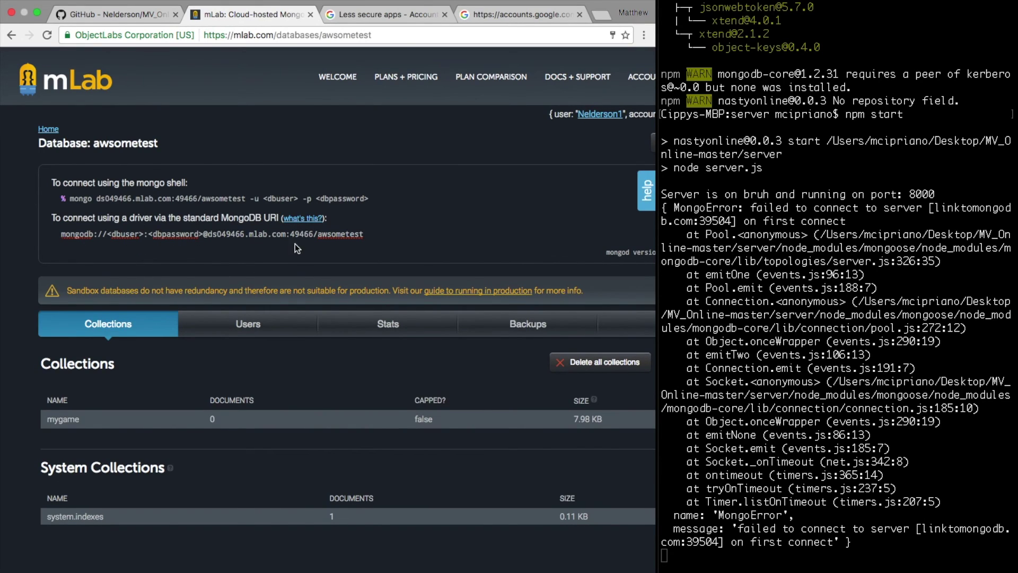
drag(375, 243, 264, 226)
click(263, 226)
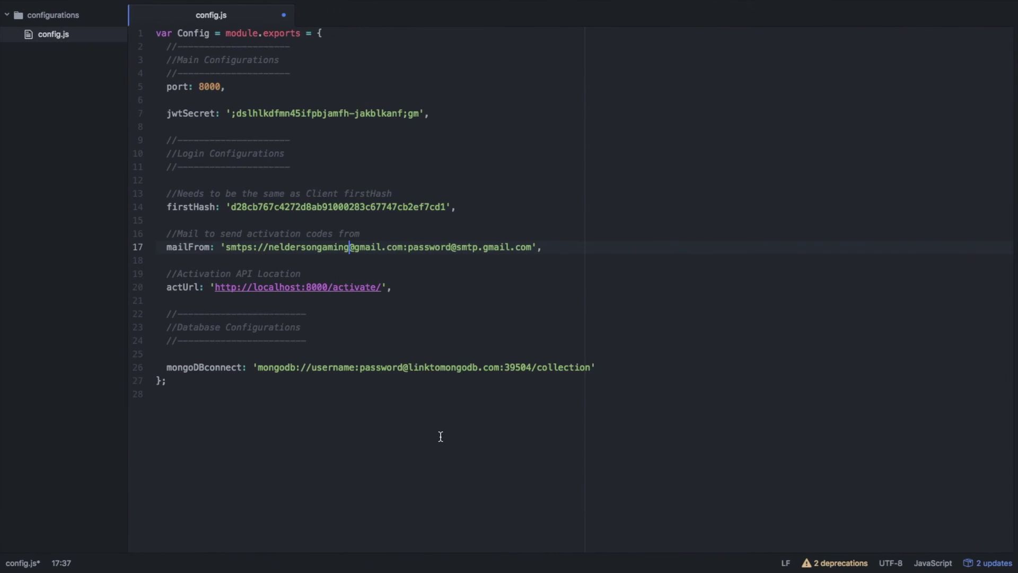
- Copy the awsometest mongodb:// driver connection URI and return to config.js in Atom
key(ctrl+Right)
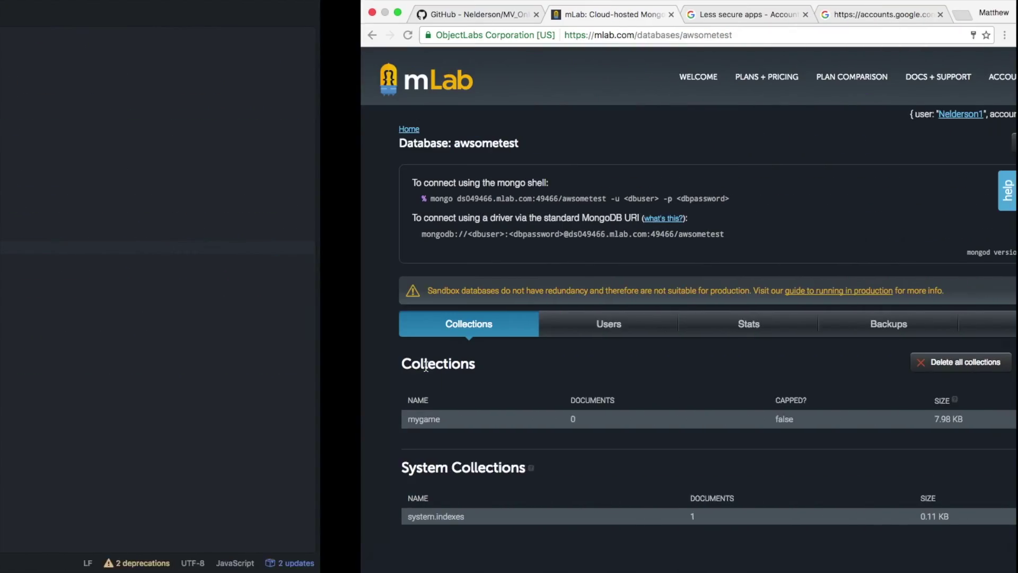
drag(380, 233, 330, 224)
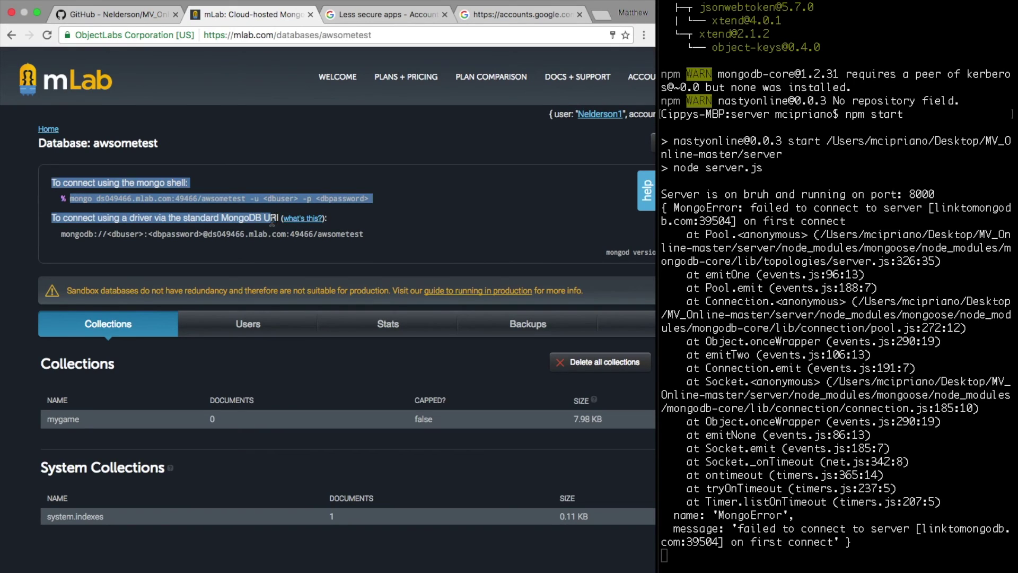
click(292, 253)
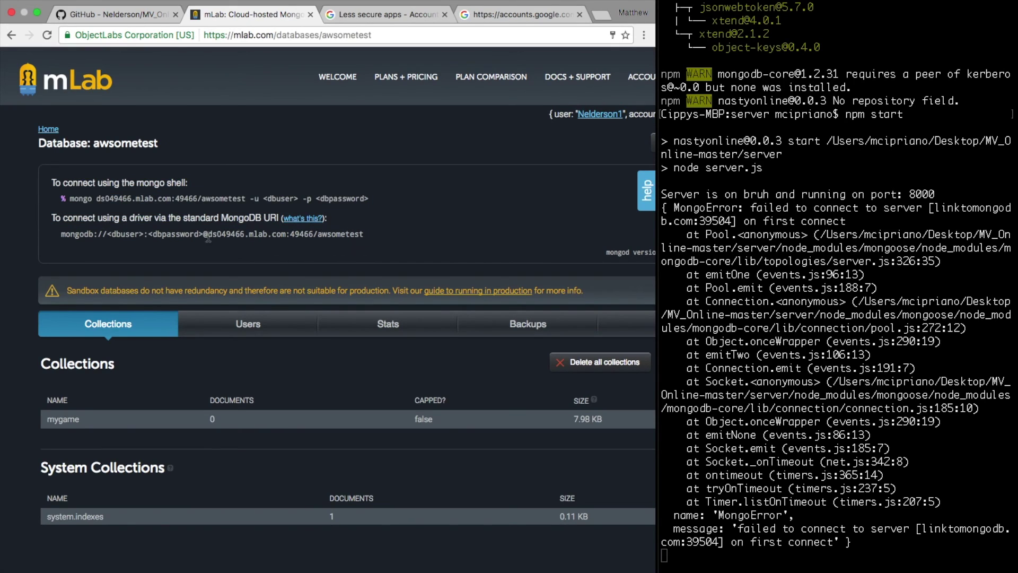
drag(60, 239, 370, 241)
key(super+c)
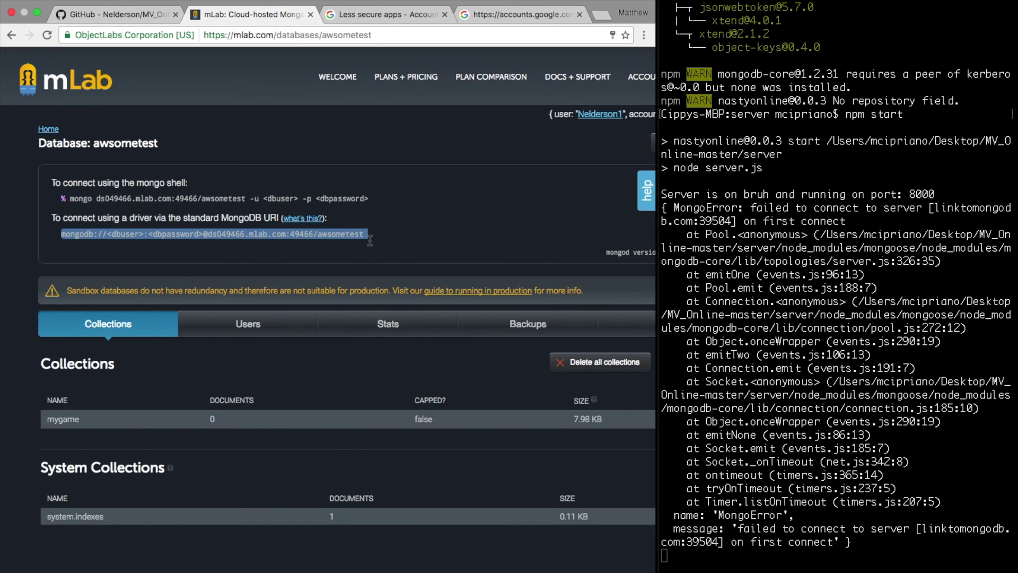
key(ctrl+Left)
mouse_move(603, 3)
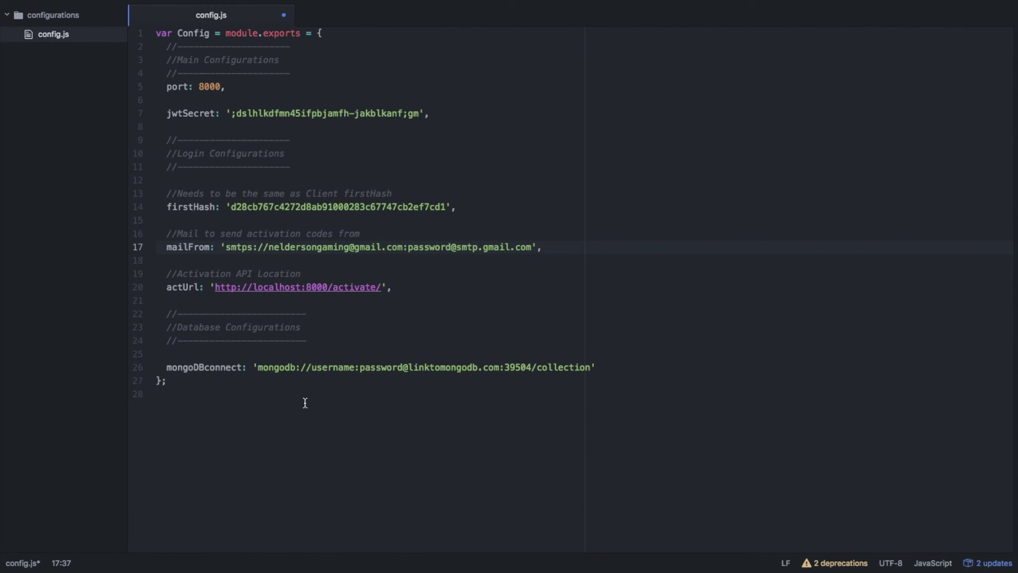
- Replace the placeholder mongoDBconnect URI on line 26 with the mLab URI and save
drag(593, 367, 258, 373)
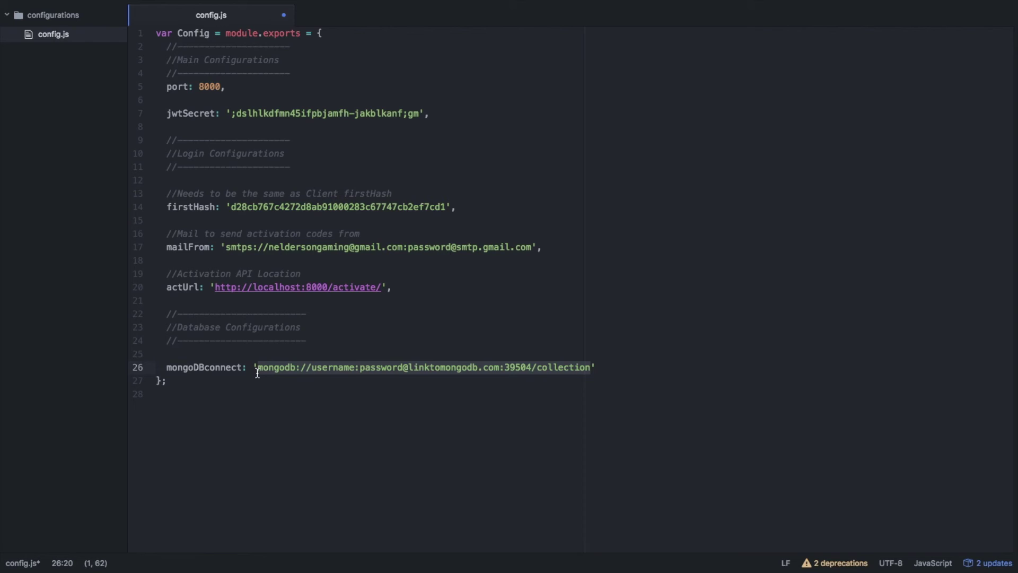
key(super+v)
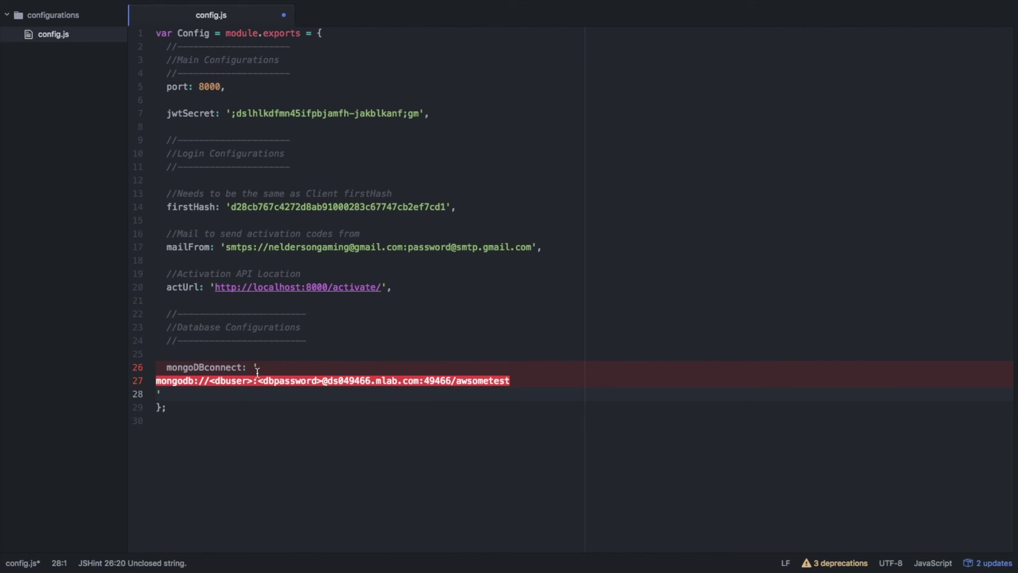
key(super+z)
click(254, 367)
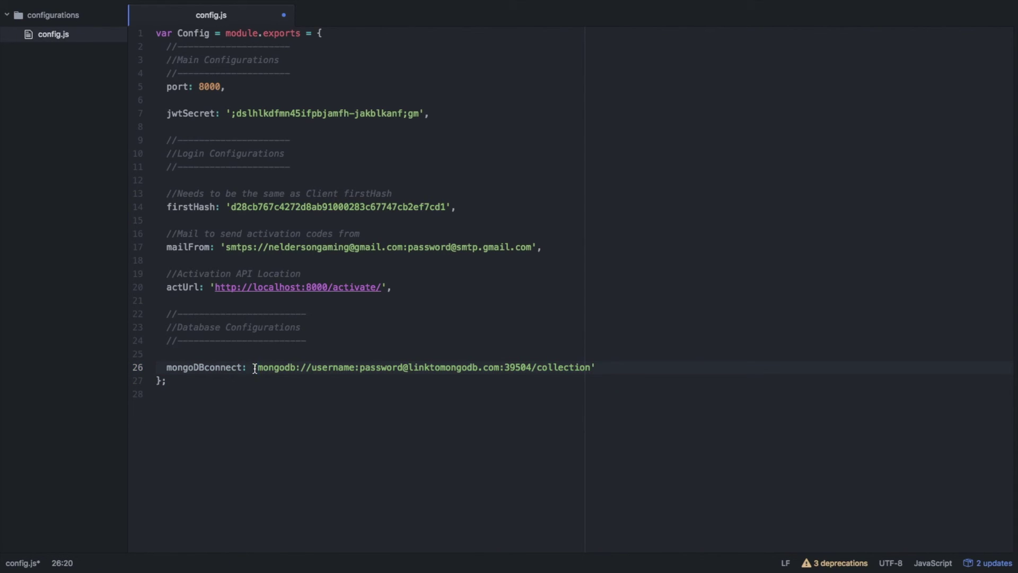
drag(255, 368, 598, 373)
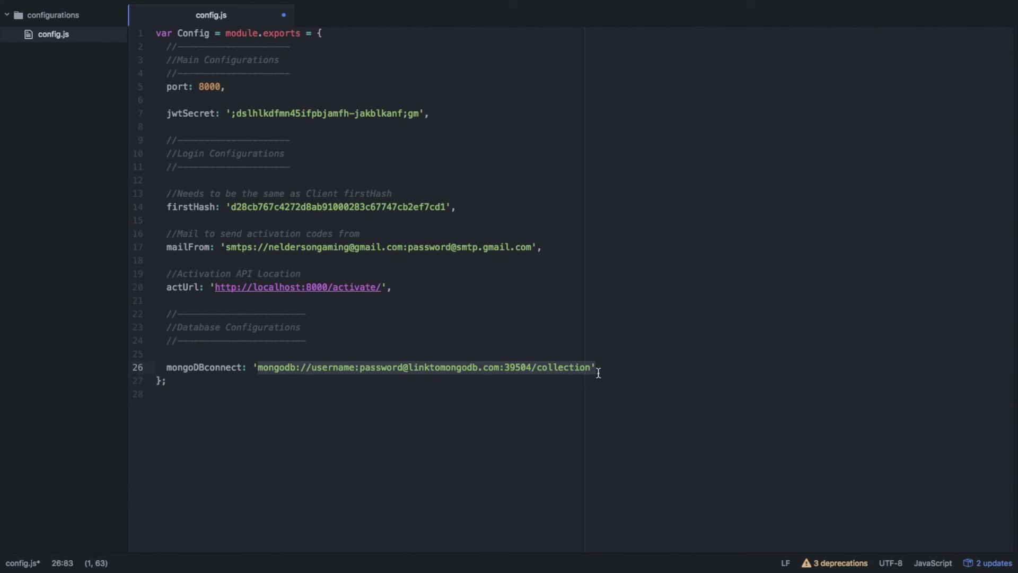
key(super+v)
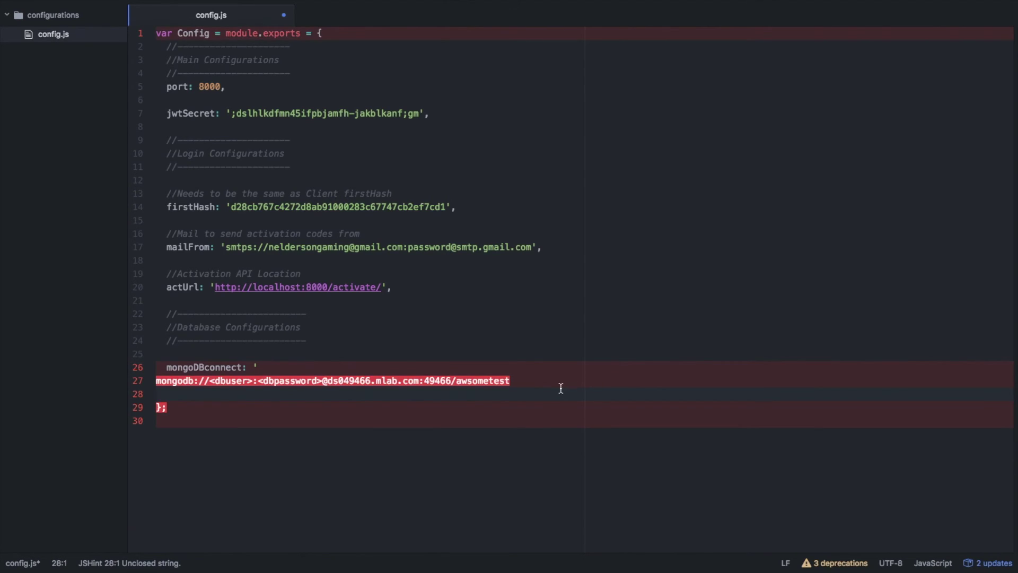
drag(511, 382, 151, 385)
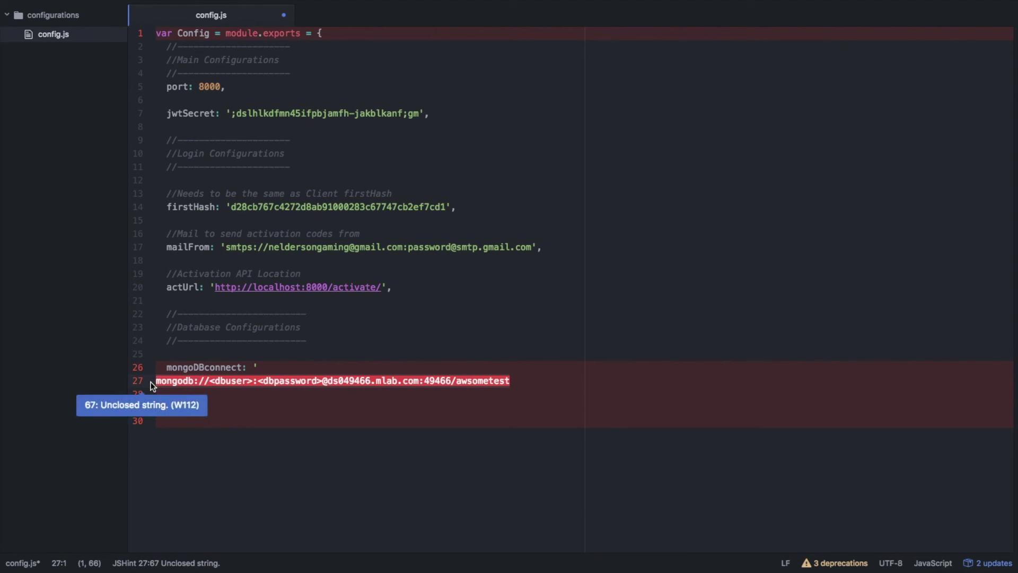
text(')
click(275, 363)
key(BackSpace)
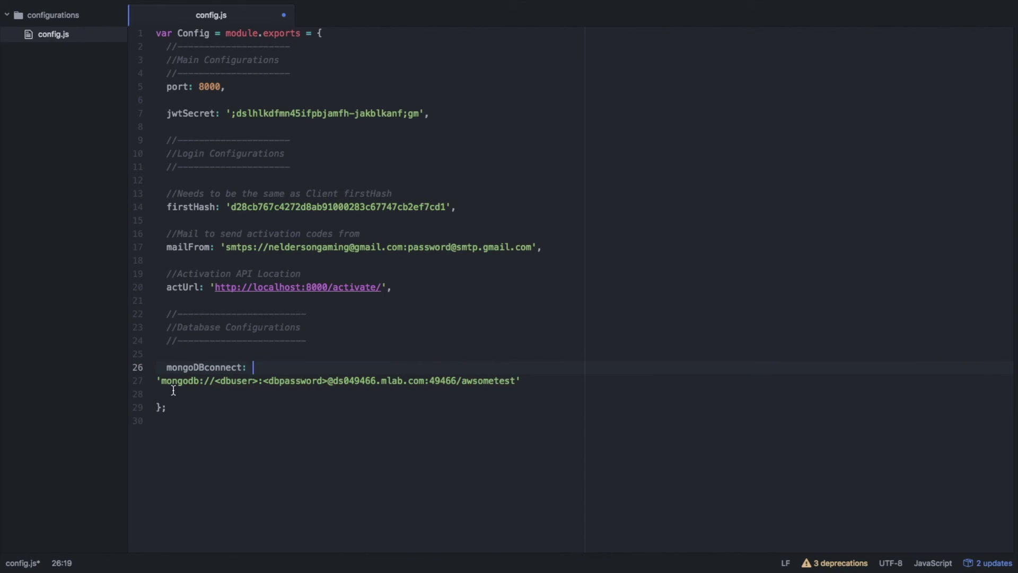
click(158, 380)
key(BackSpace)
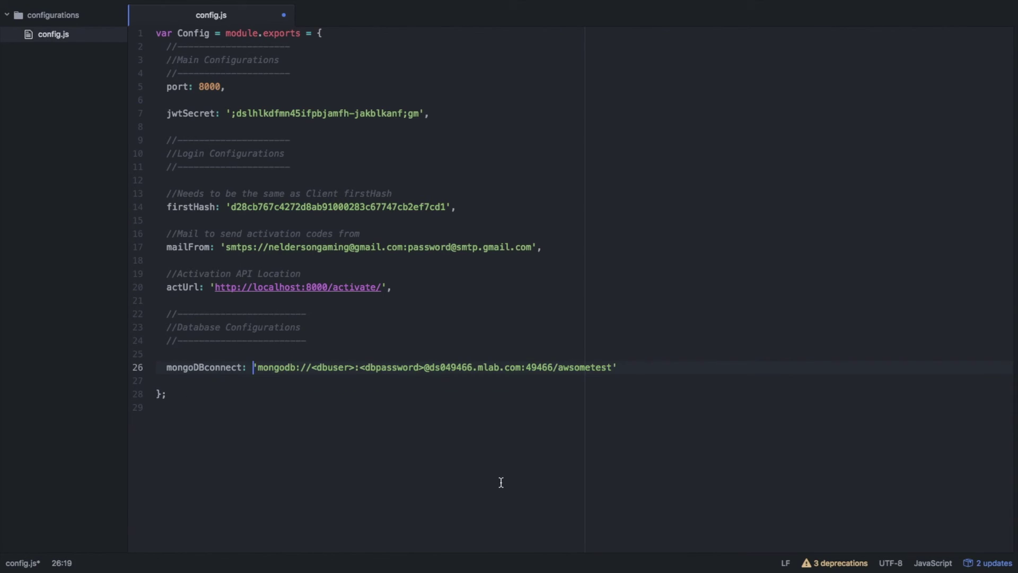
key(ctrl+s)
- Replace <dbuser> and <dbpassword> in the URI with the database user's credentials and save config.js
double_click(339, 367)
key(BackSpace)
key(BackSpace)
key(Delete)
text(nelad m)
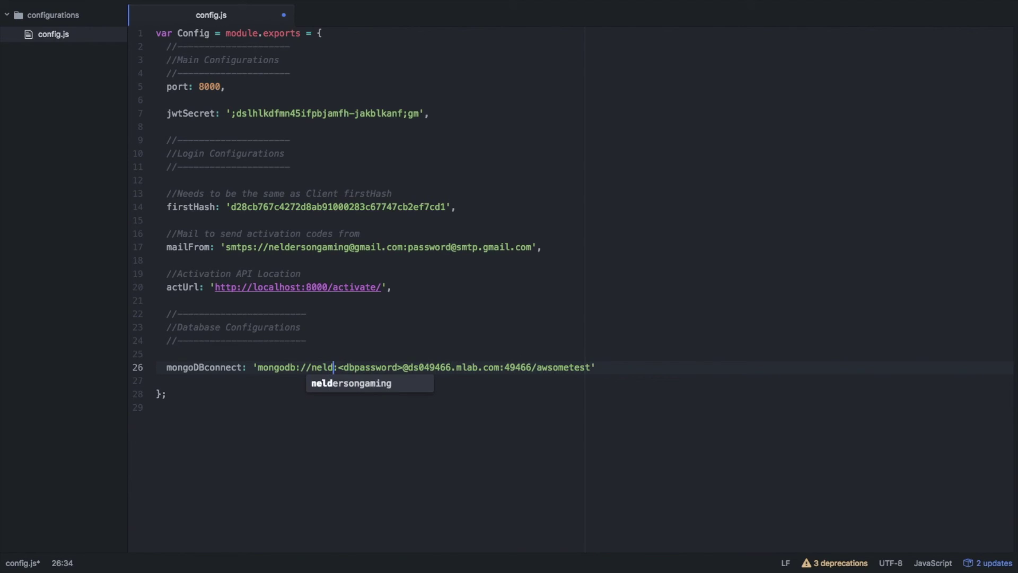
text(in)
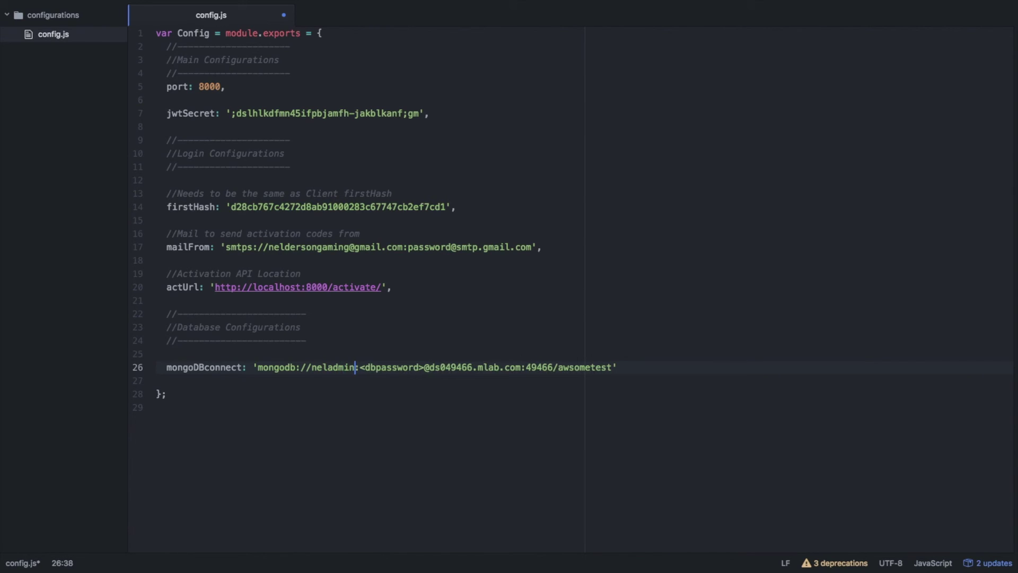
double_click(406, 367)
key(BackSpace)
key(BackSpace)
key(BackSpace)
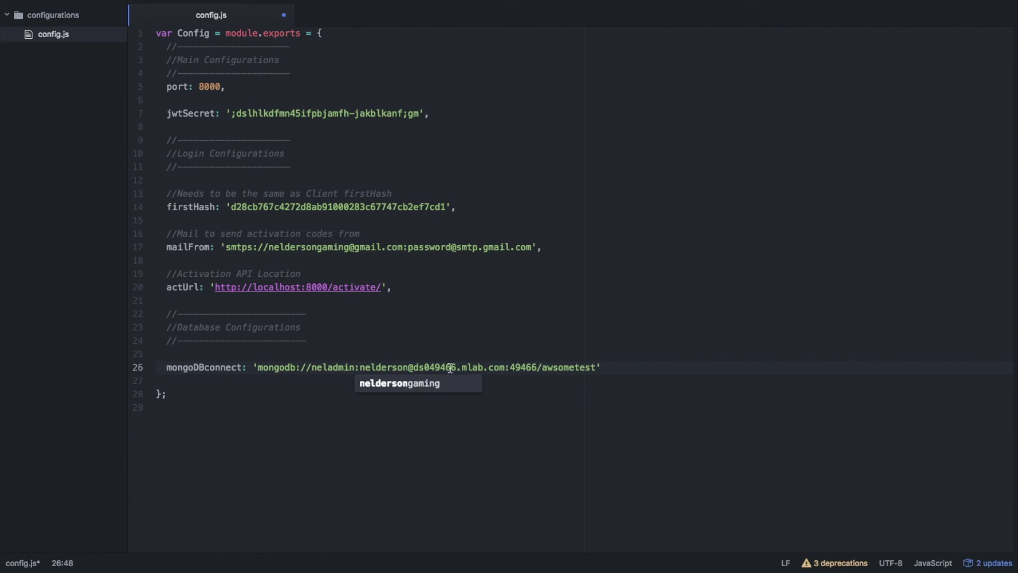
click(463, 349)
key(cmd+s)
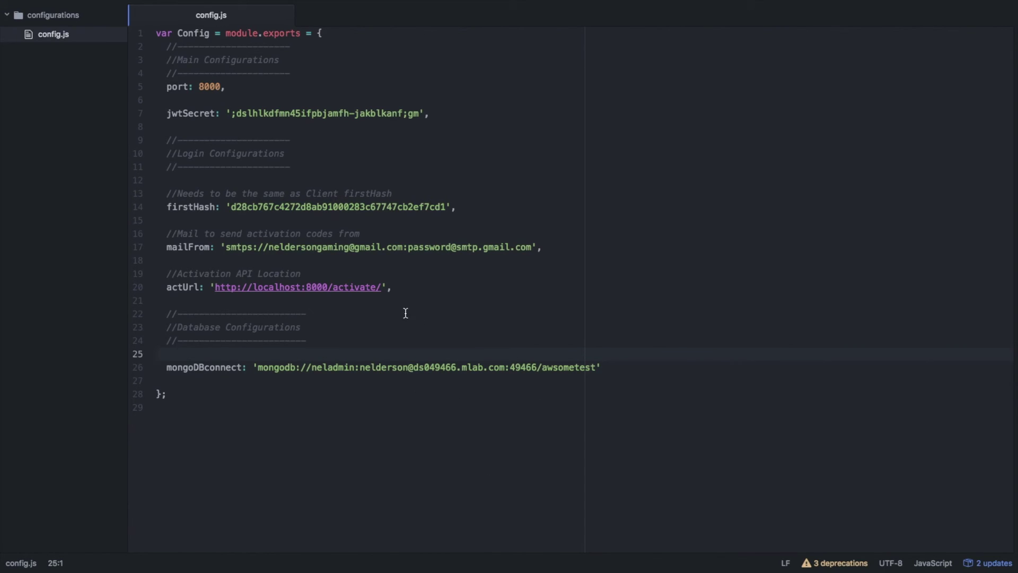
- Stop the server that failed to reach MongoDB and clear the Terminal output
key(ctrl+Right)
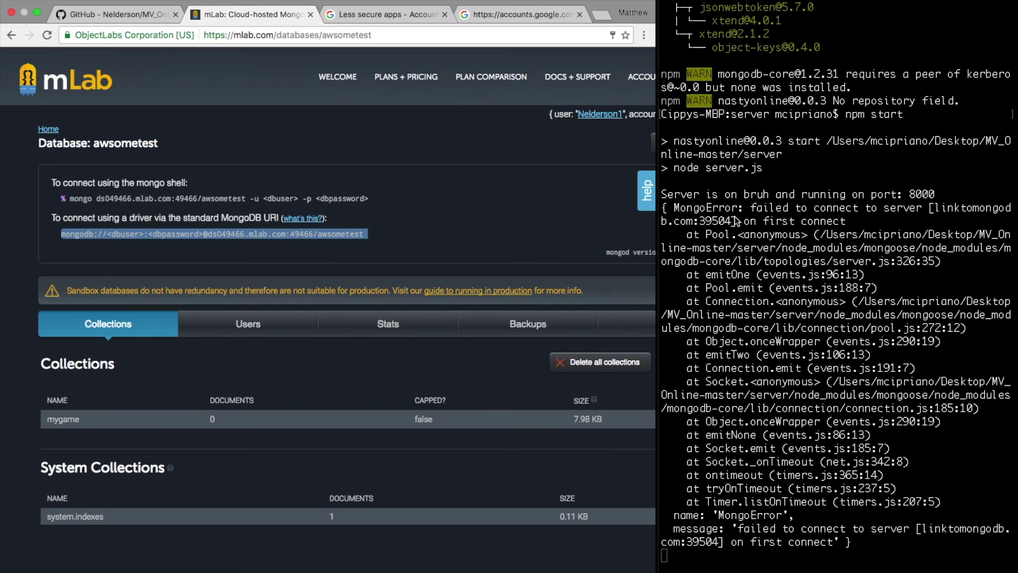
scroll(735, 376, up, 5)
scroll(715, 398, down, 5)
click(756, 423)
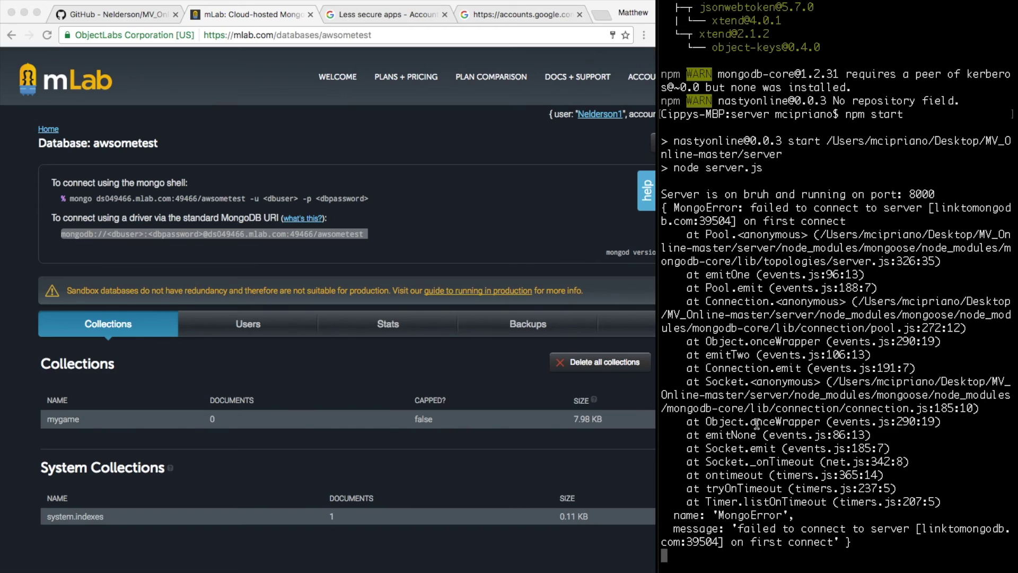
key(ctrl+c)
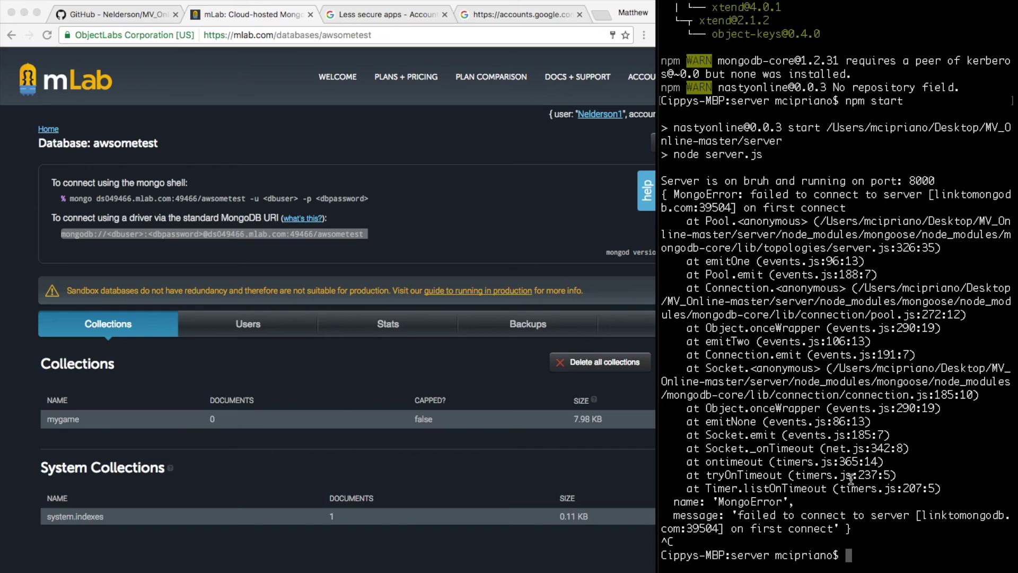
key(super+k)
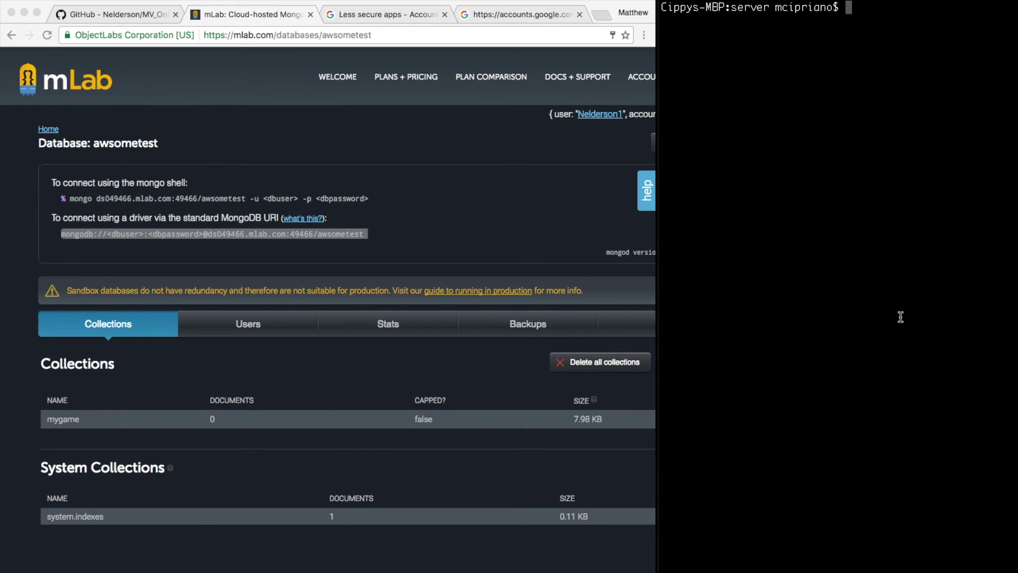
- Start the server again with npm start using the updated config.js
key(ctrl+Left)
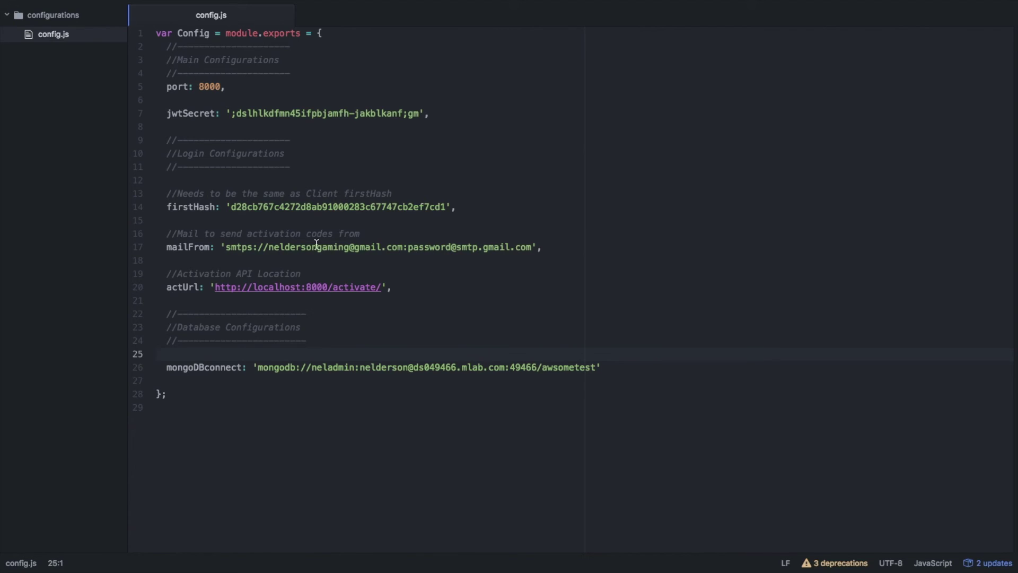
key(ctrl+Right)
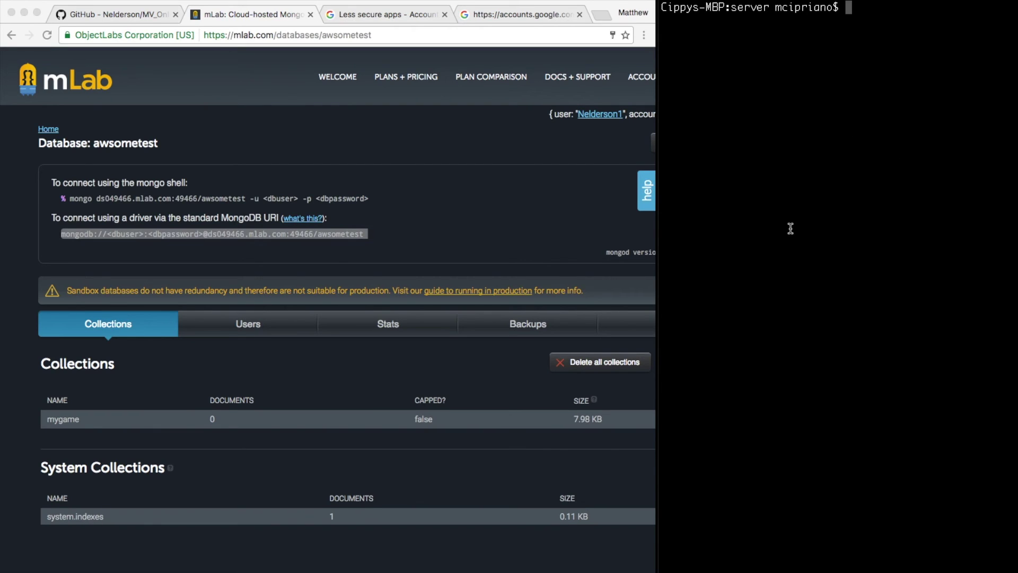
key(ctrl+Left)
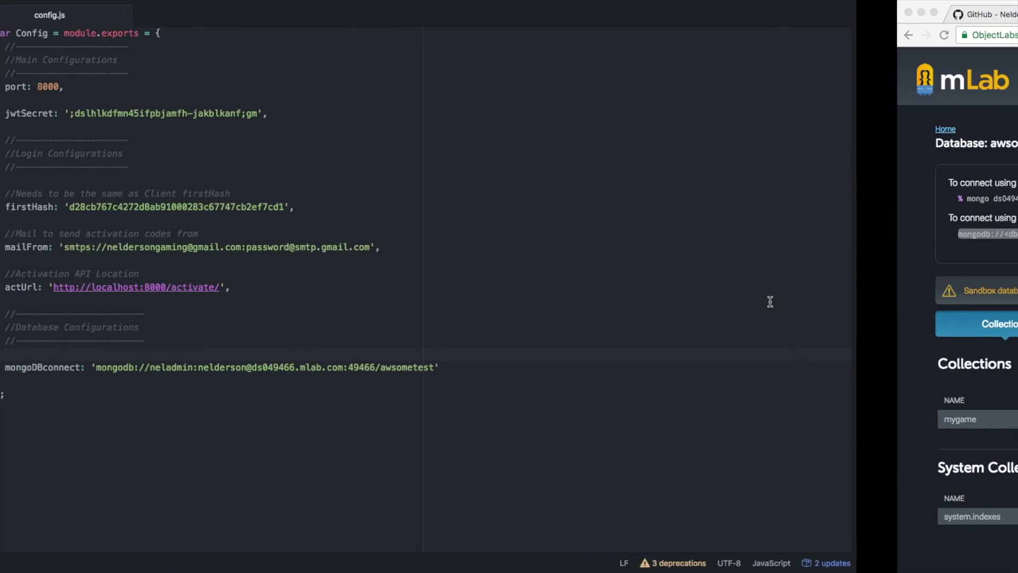
key(ctrl+Right)
text(npm start)
key(Return)
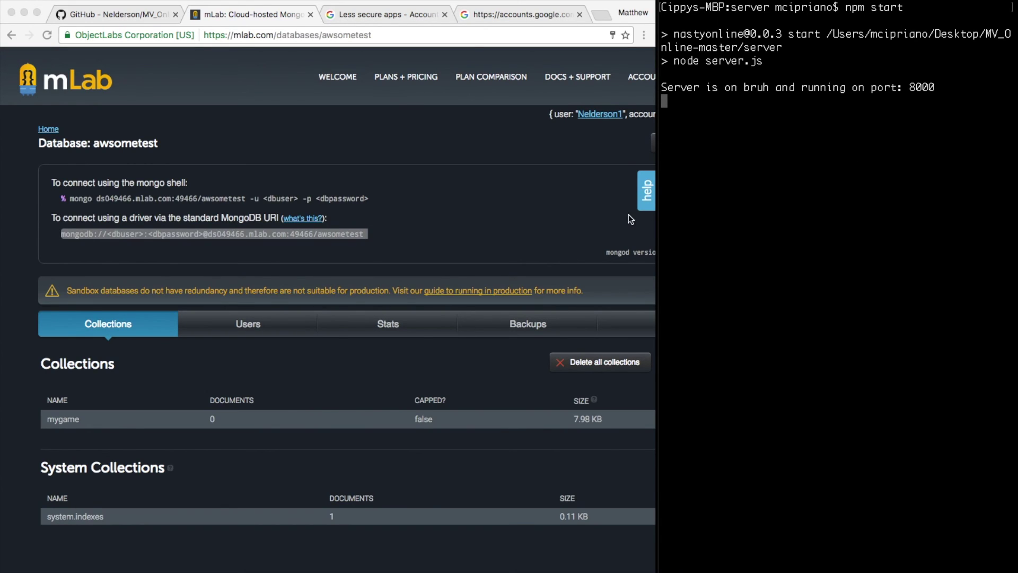
- Show the MV_Online GitHub README in Chrome, scrolled to its Server Configuration notes
key(ctrl+Left)
key(ctrl+Right)
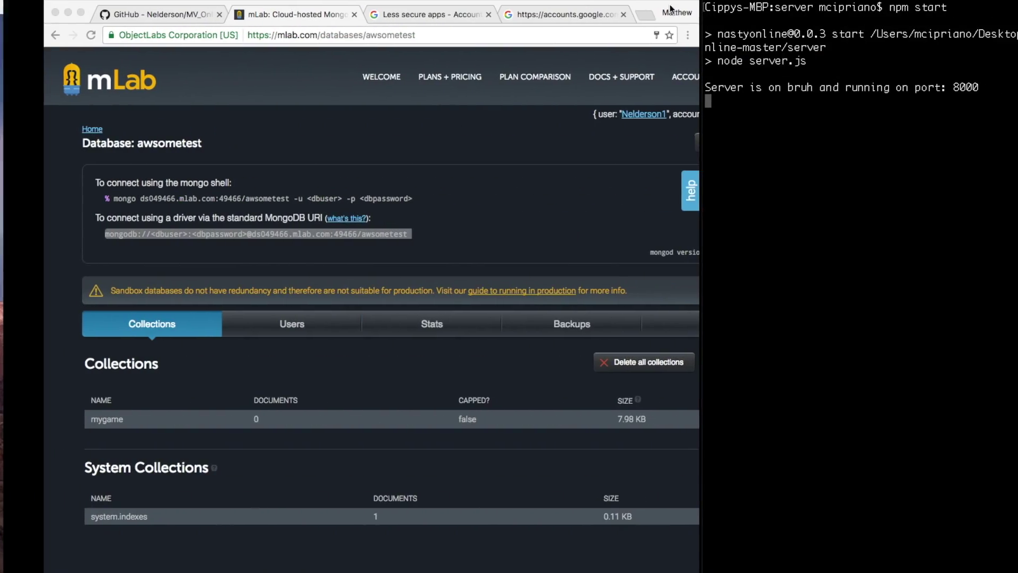
click(133, 28)
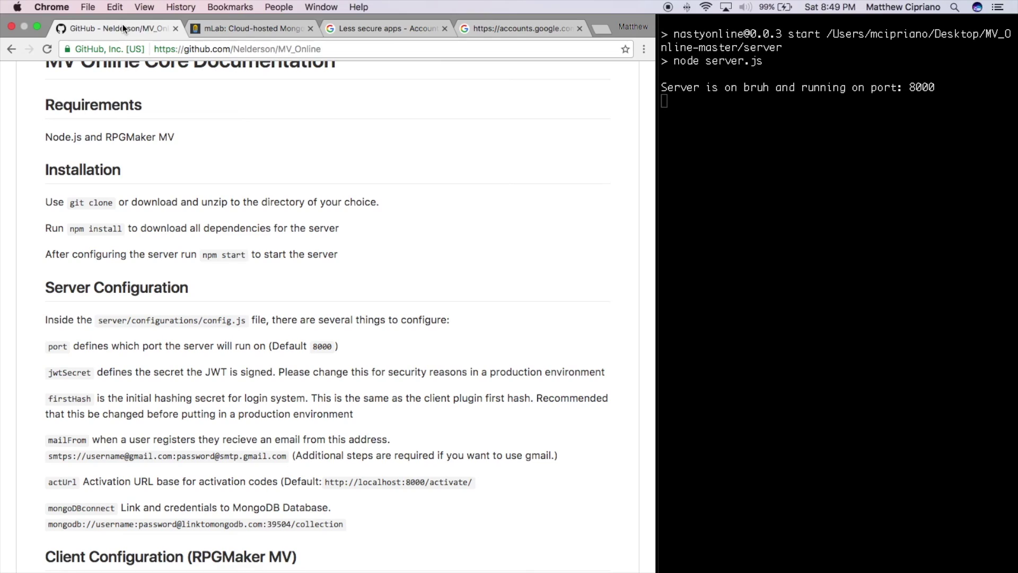
scroll(244, 354, down, 2)
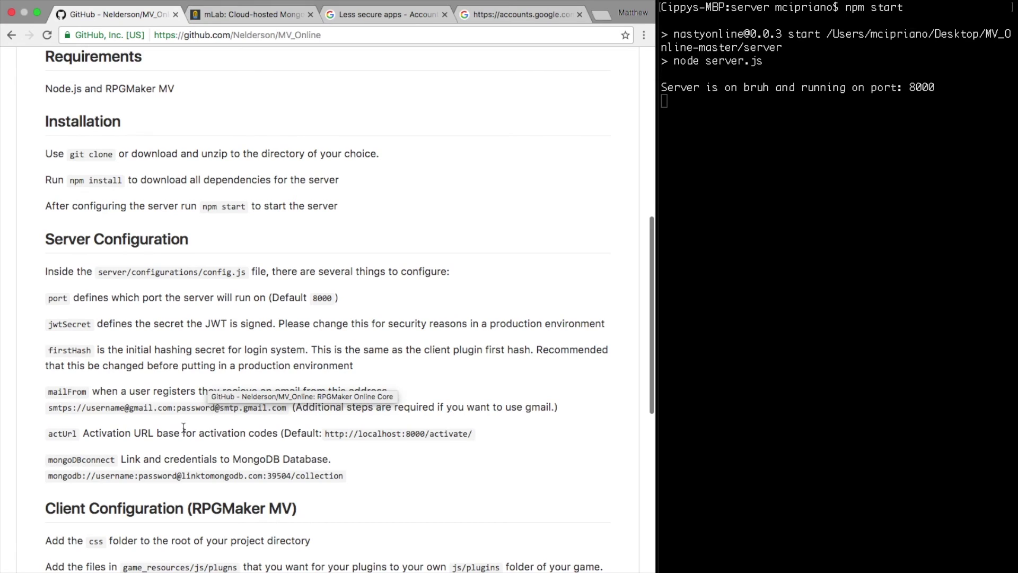
scroll(183, 427, down, 3)
scroll(190, 413, down, 2)
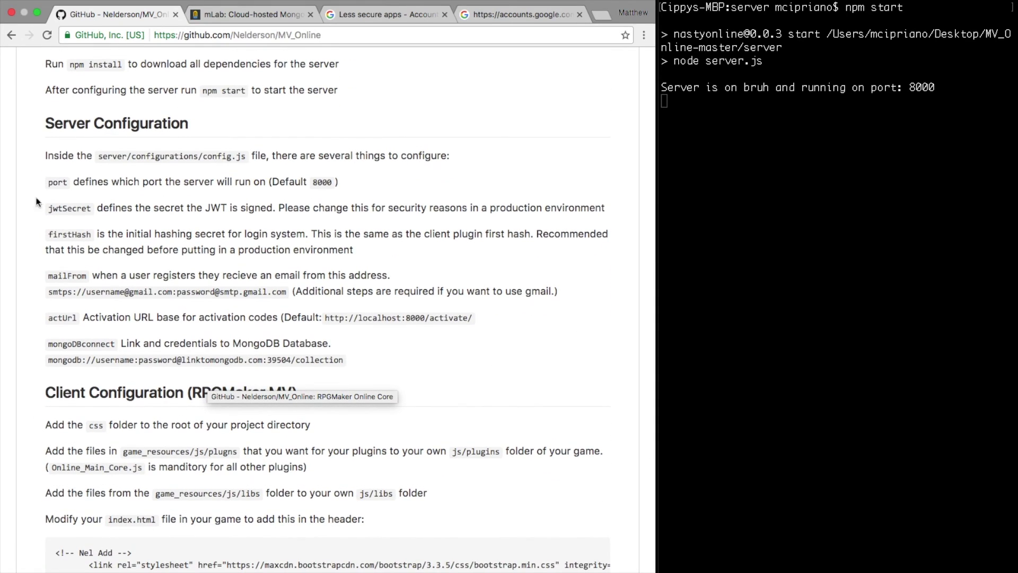
drag(213, 142, 202, 137)
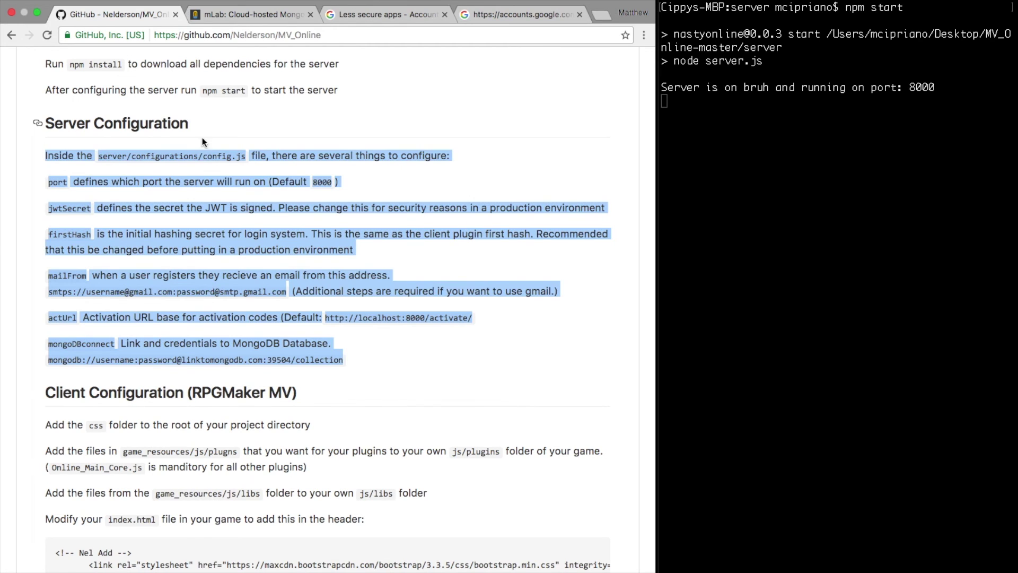
click(201, 143)
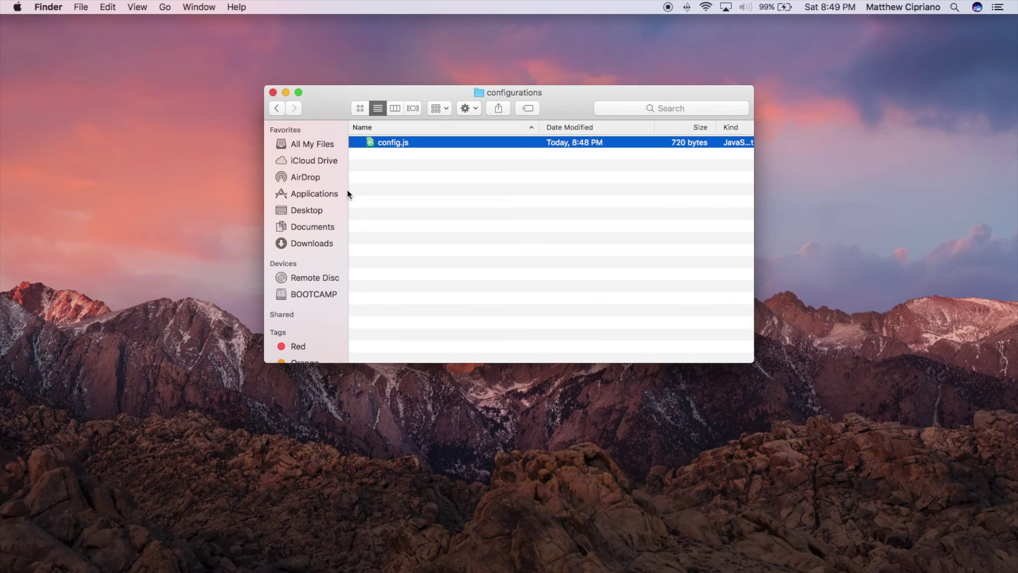
- Move Finder from the configurations folder up to the server folder
click(276, 108)
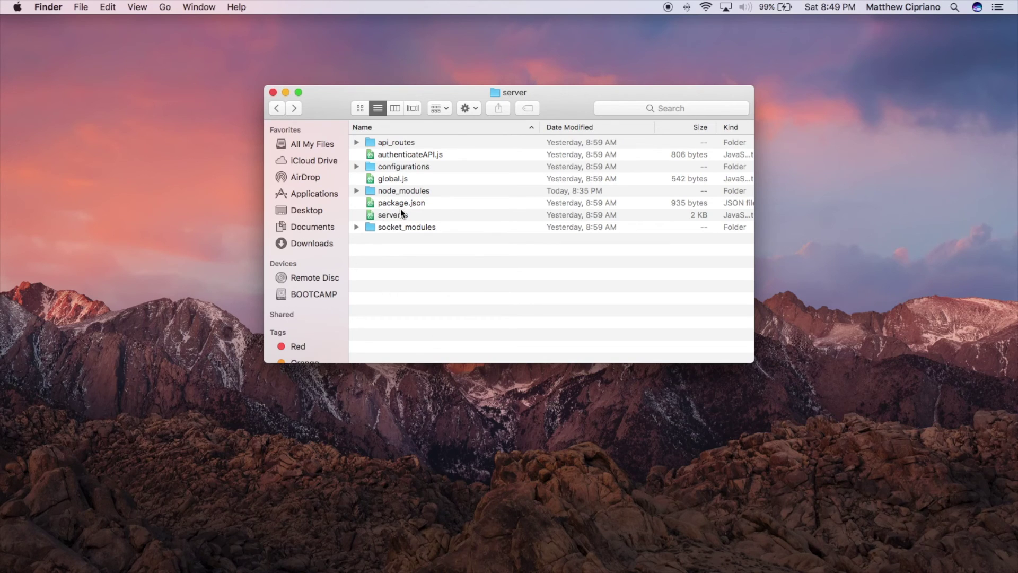
key(ctrl+Right)
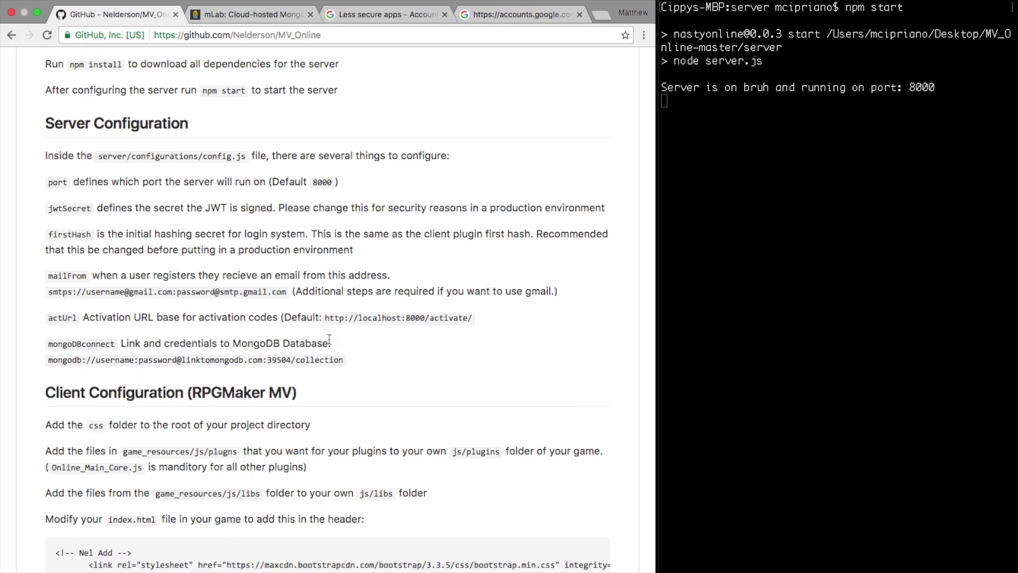
- Scroll the README to Client Configuration (RPGMaker MV) and move Finder up to MV_Online-master
scroll(230, 283, down, 5)
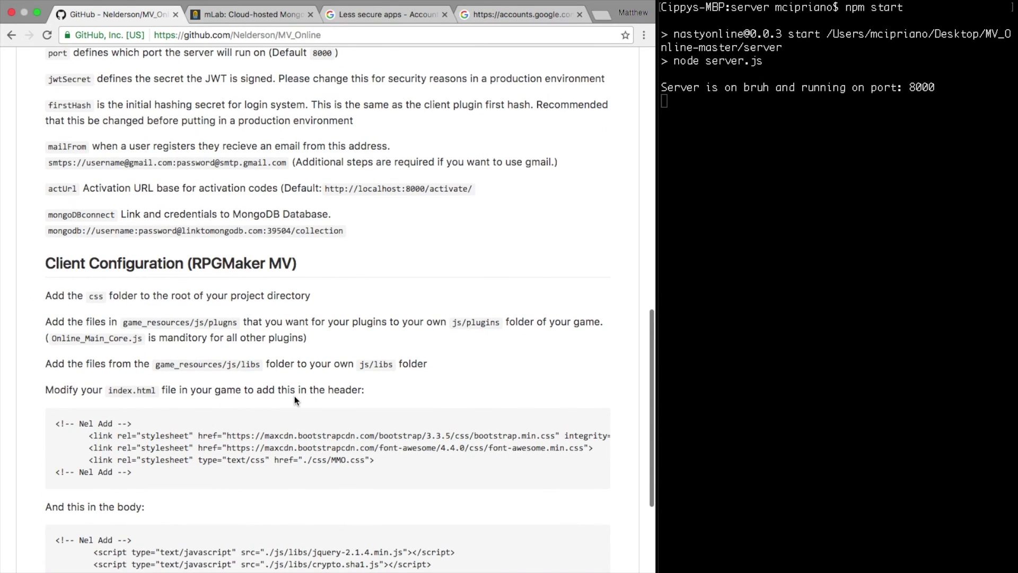
scroll(294, 395, down, 4)
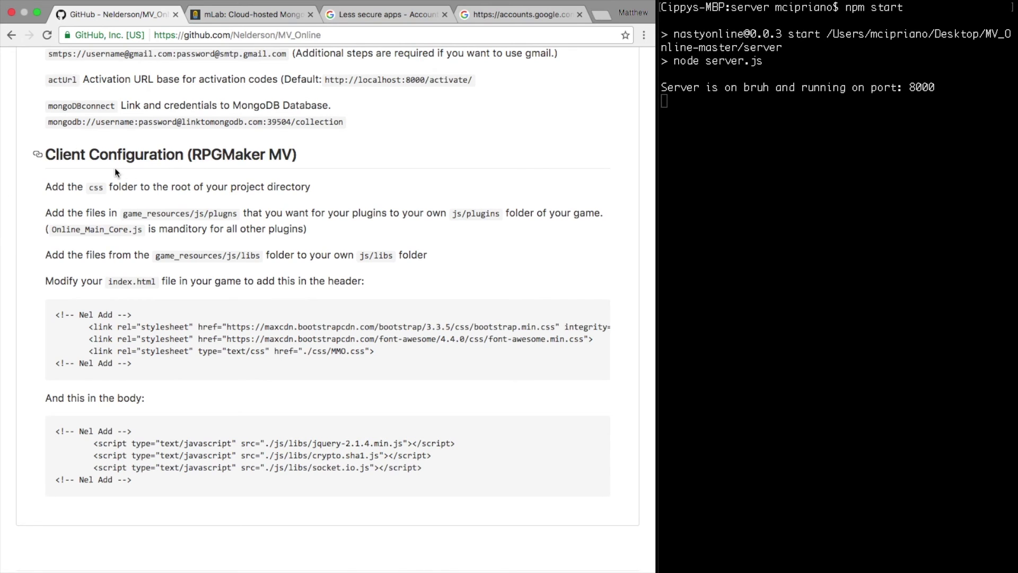
scroll(114, 167, down, 1)
scroll(114, 167, up, 2)
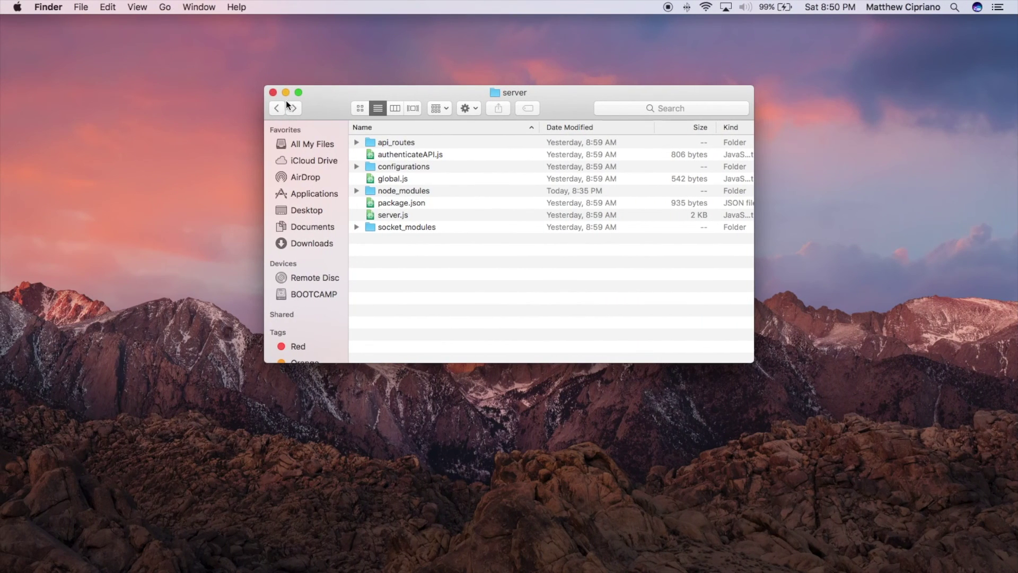
click(284, 106)
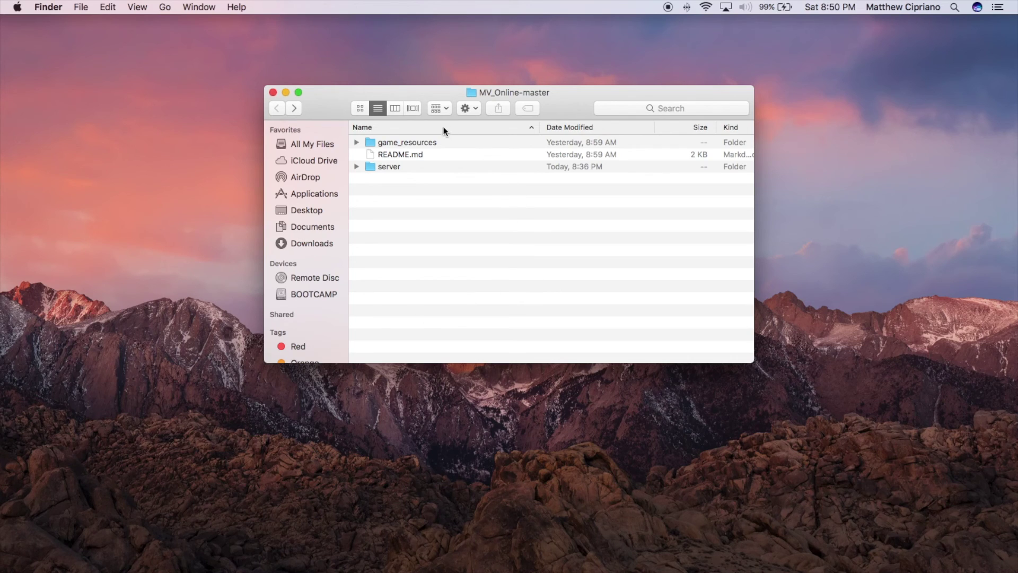
- Open game_resources in Finder and look over its css, js and sampleindex.html items
double_click(418, 141)
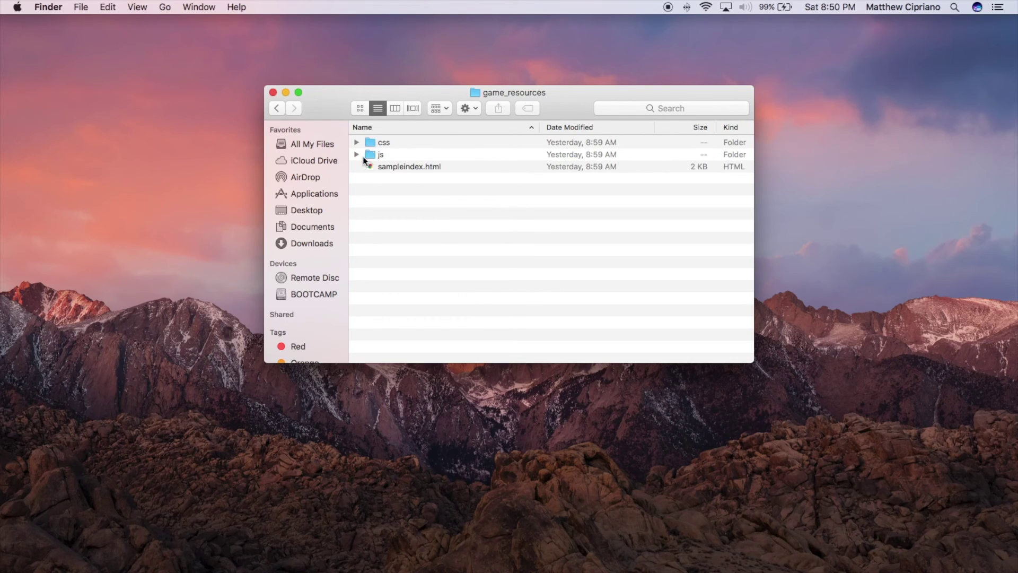
click(388, 144)
click(384, 154)
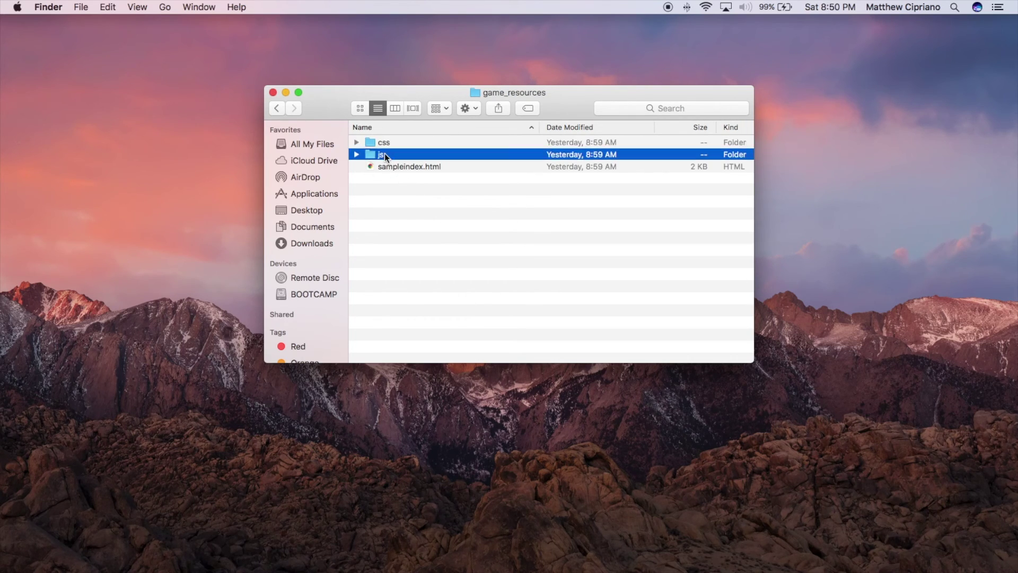
click(387, 168)
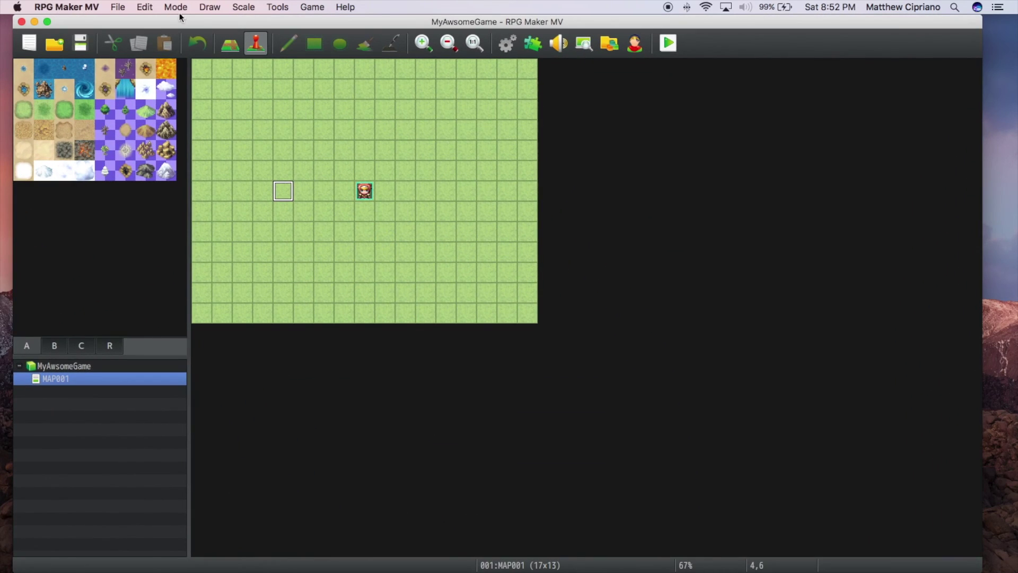
- Create a new RPG Maker MV project with the default name Project6, then minimize the editor
click(94, 6)
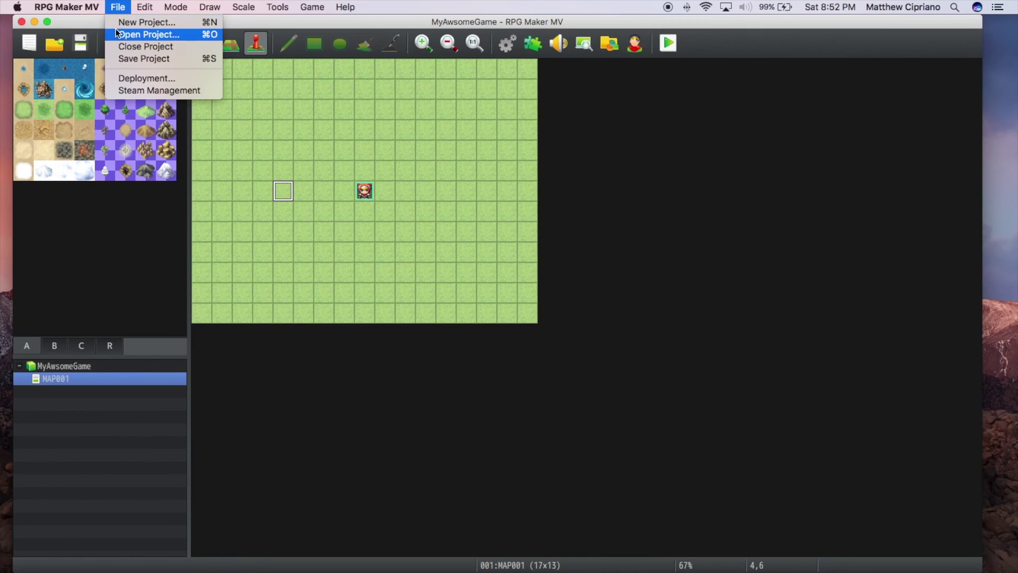
click(117, 22)
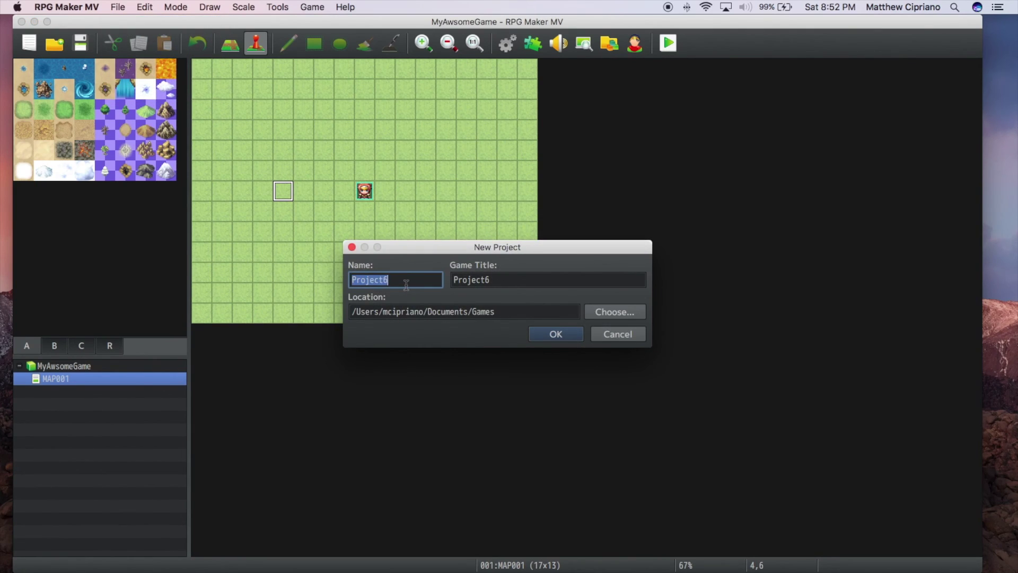
key(Return)
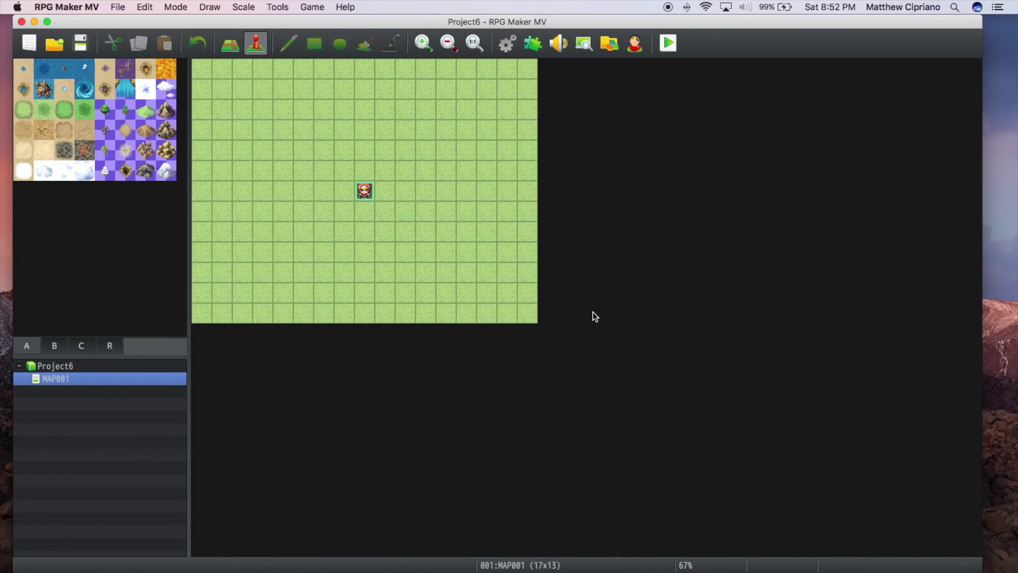
click(304, 127)
click(33, 22)
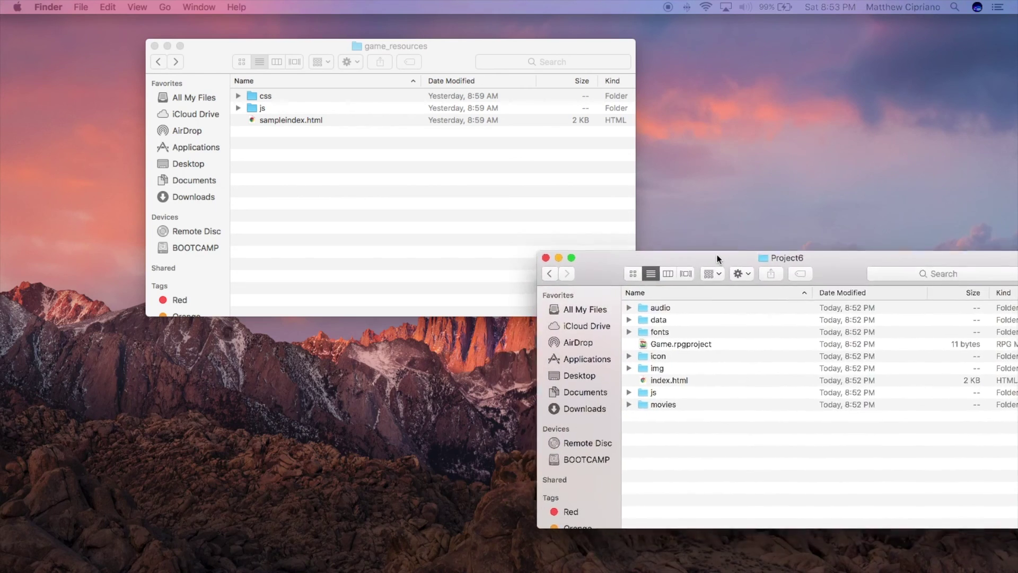
- Copy the css folder from game_resources into the Project6 folder
drag(716, 254, 673, 191)
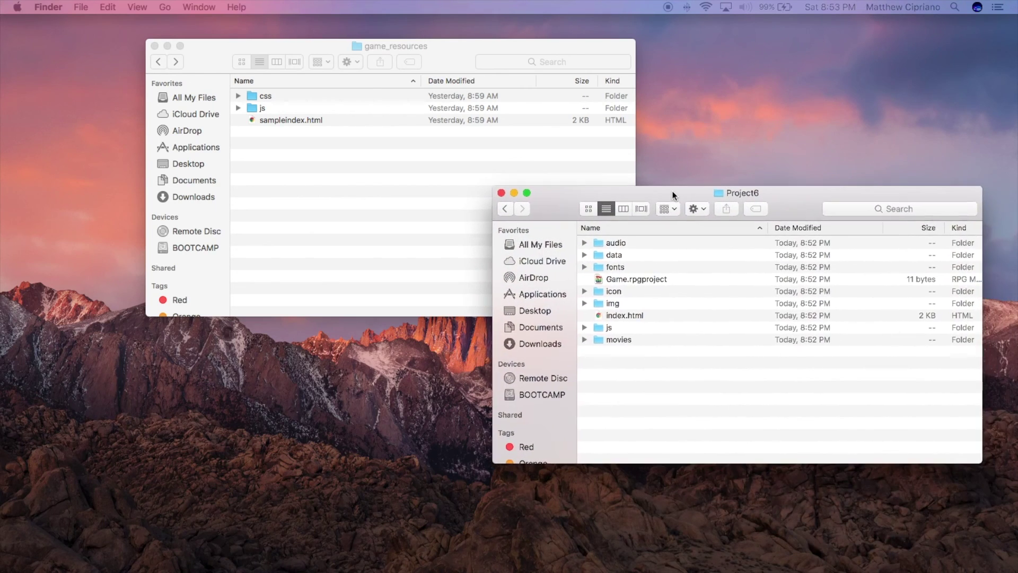
click(269, 93)
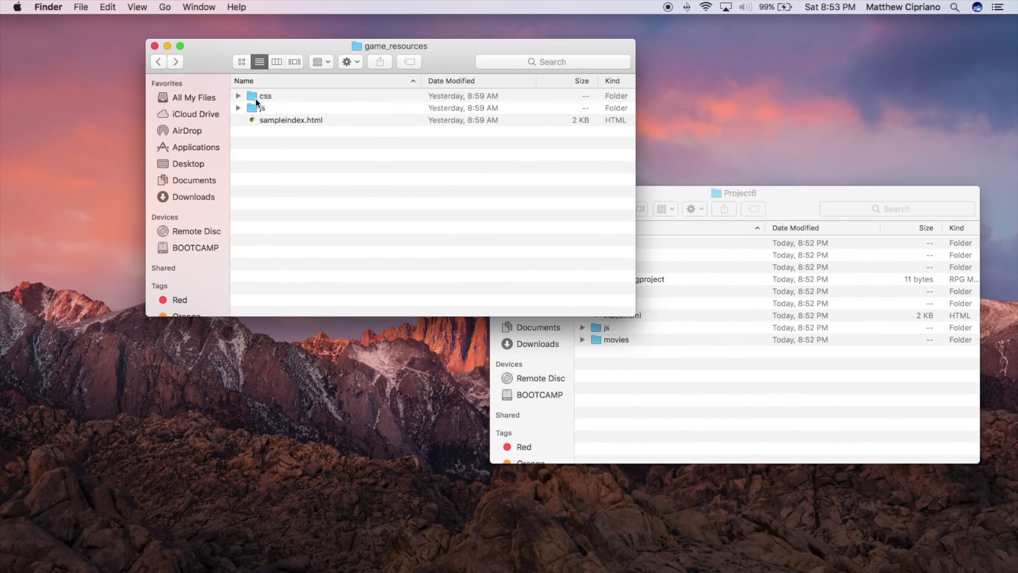
click(257, 97)
right_click(252, 98)
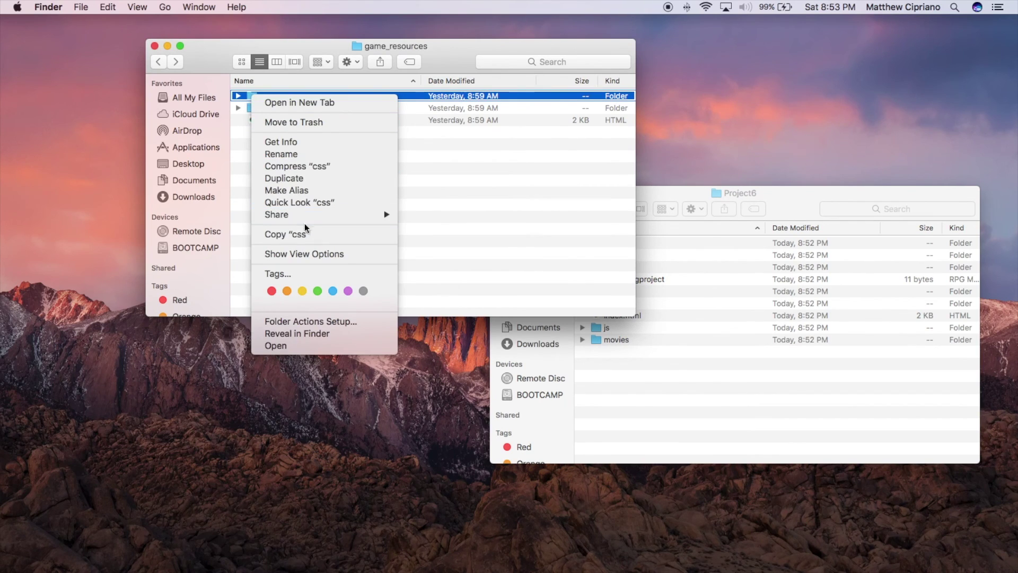
click(290, 234)
click(789, 409)
right_click(789, 409)
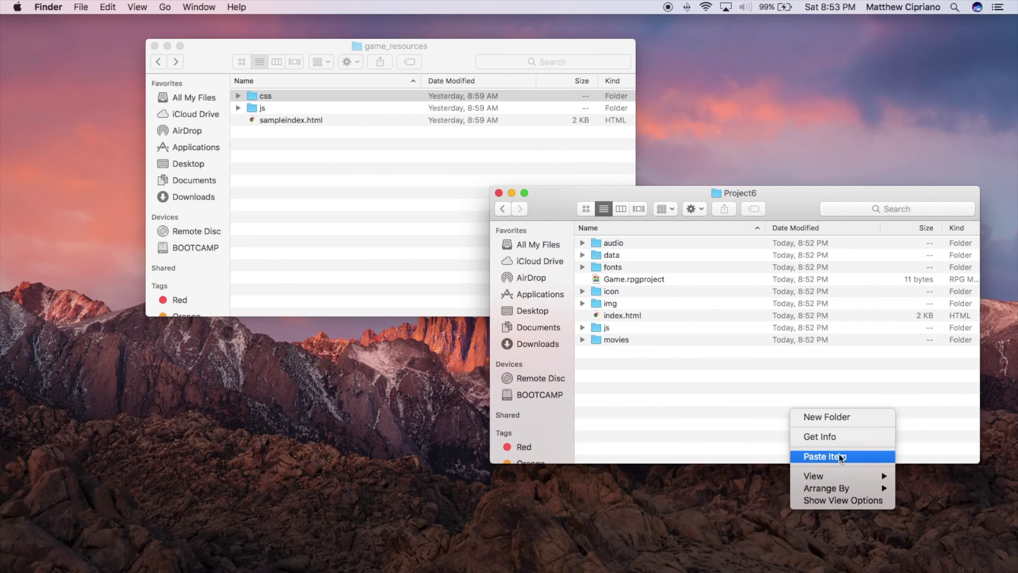
click(819, 454)
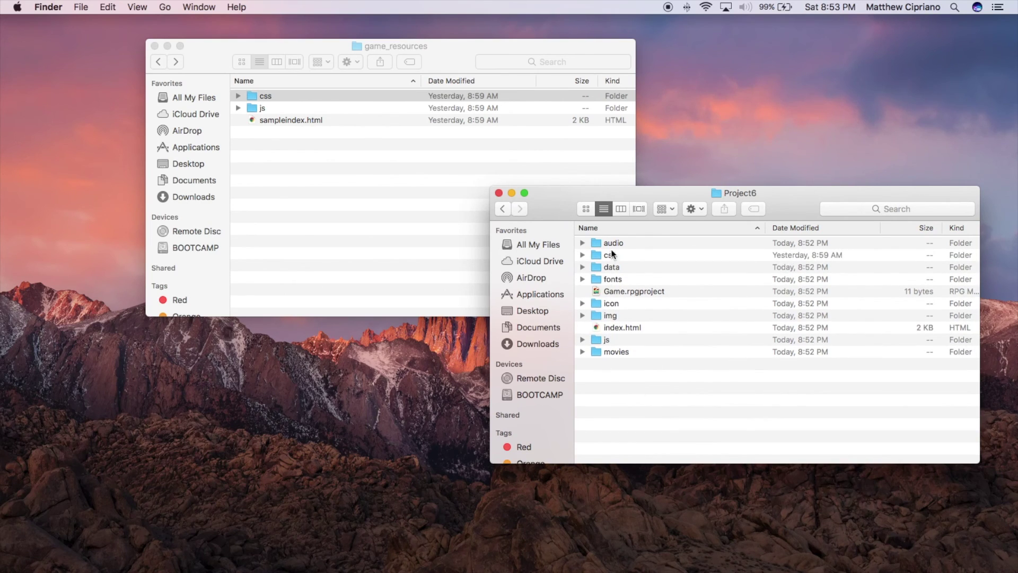
- Copy crypto.sha1.js, jquery-2.1.4.min.js and socket.io.js into Project6's js/libs folder
click(248, 107)
double_click(248, 107)
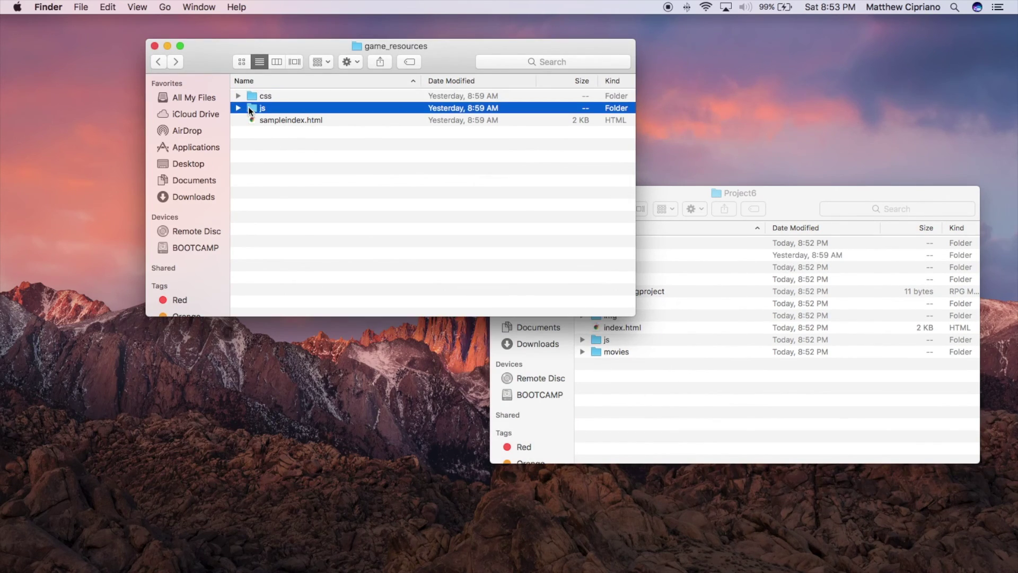
double_click(265, 95)
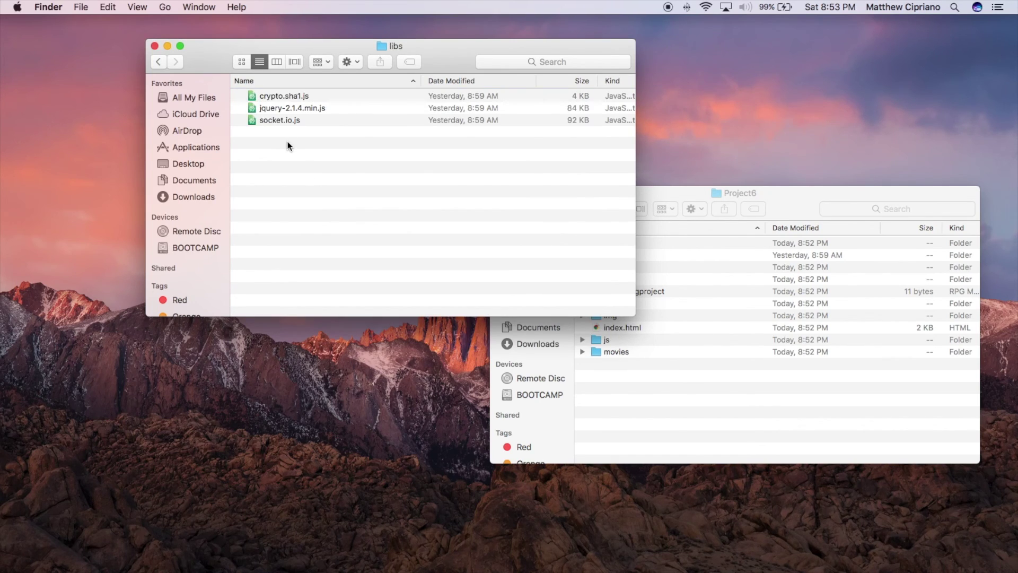
key(super+a)
key(super+c)
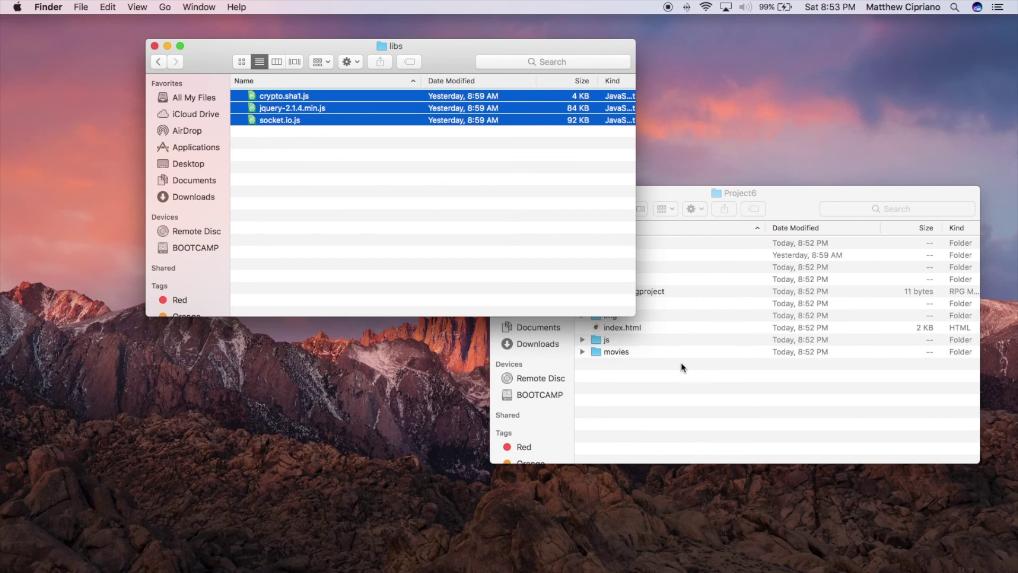
click(689, 394)
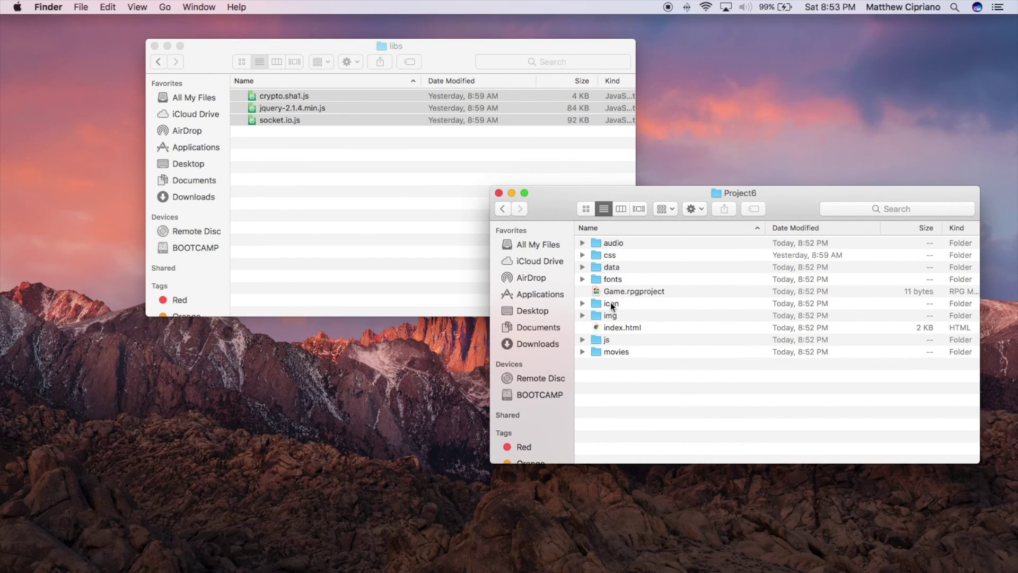
double_click(613, 340)
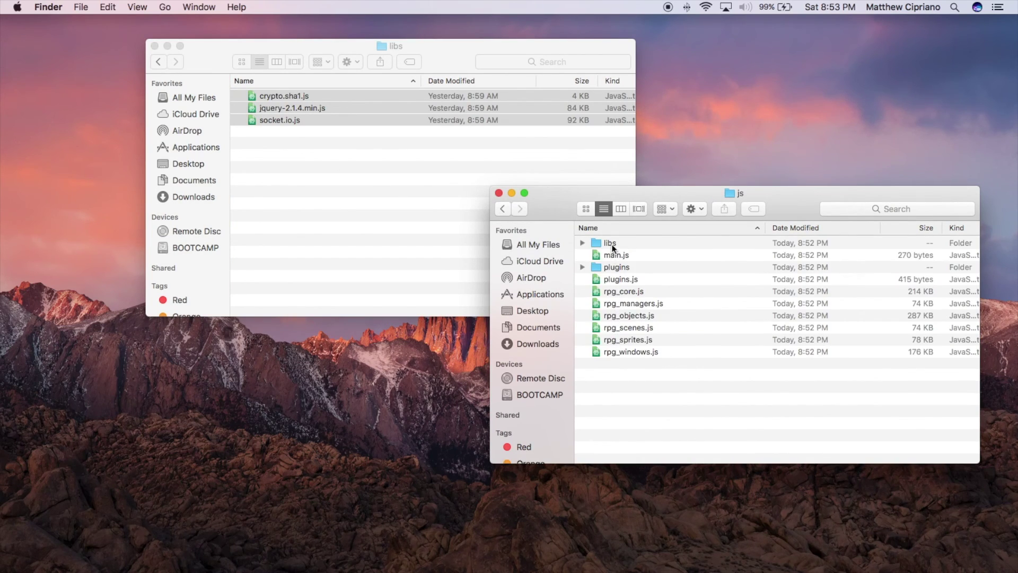
double_click(612, 246)
key(super+v)
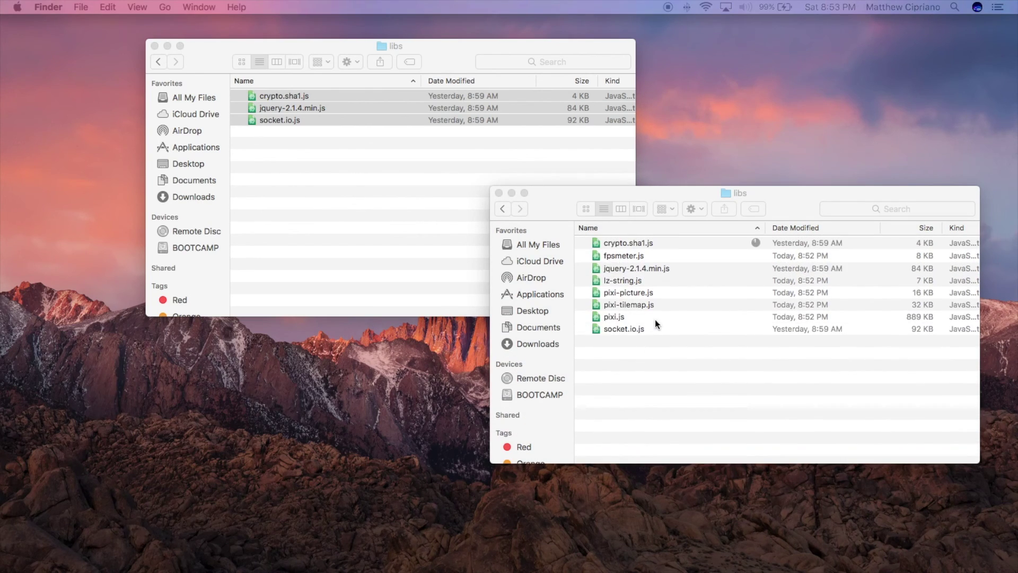
click(501, 207)
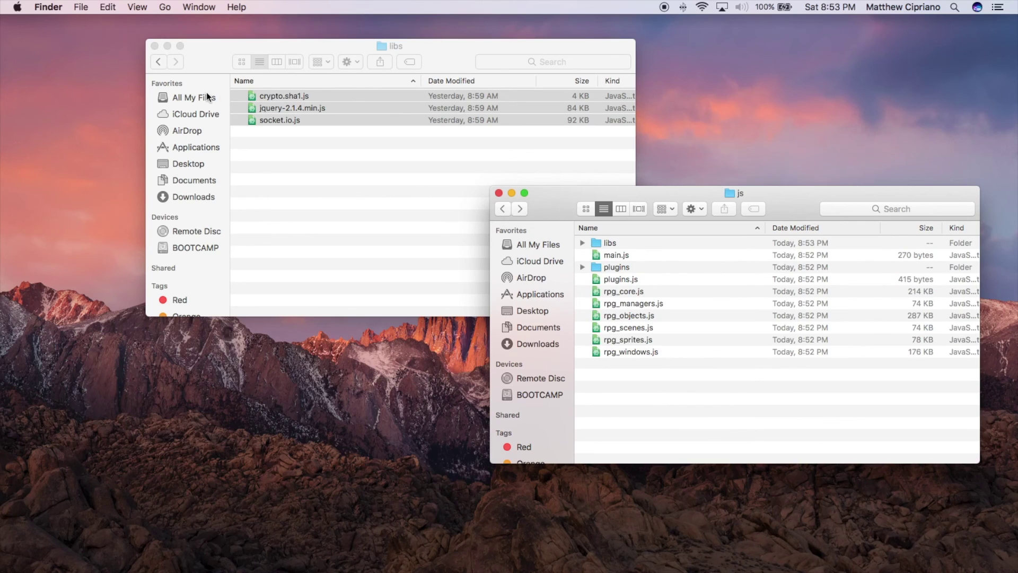
- Open the game_resources plugins folder and select both Online plugin files
click(165, 62)
double_click(285, 97)
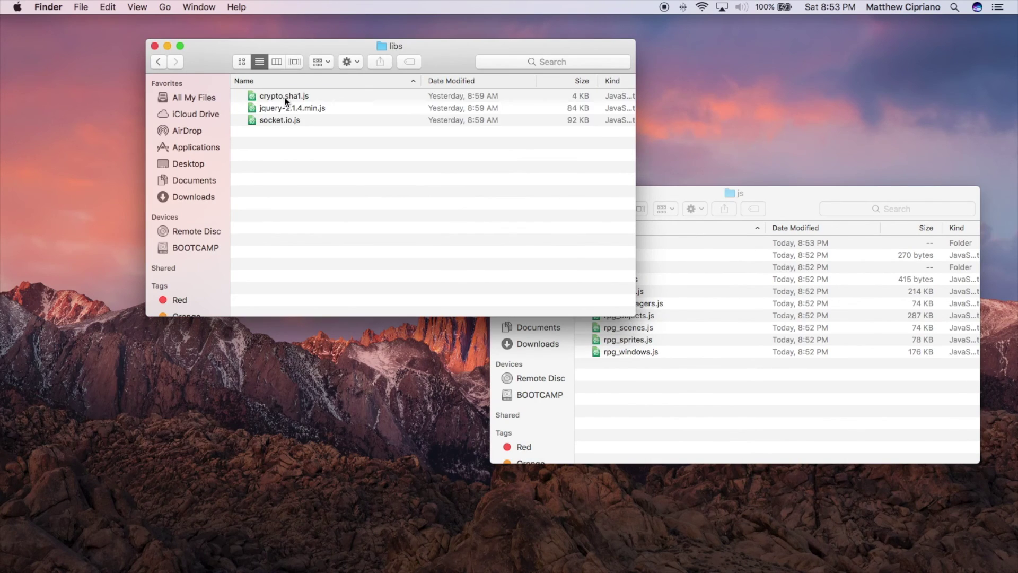
click(168, 63)
double_click(267, 106)
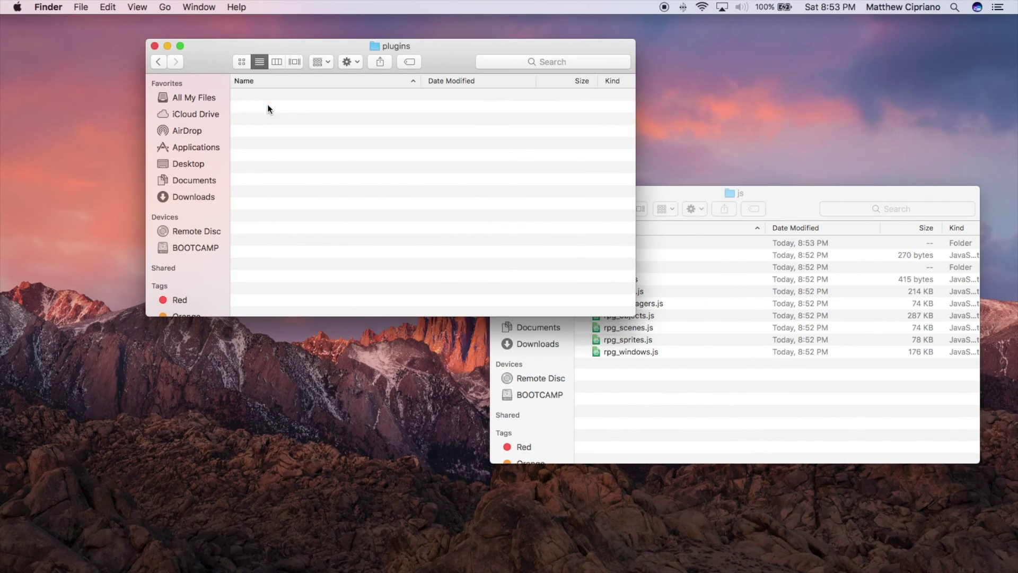
key(super+a)
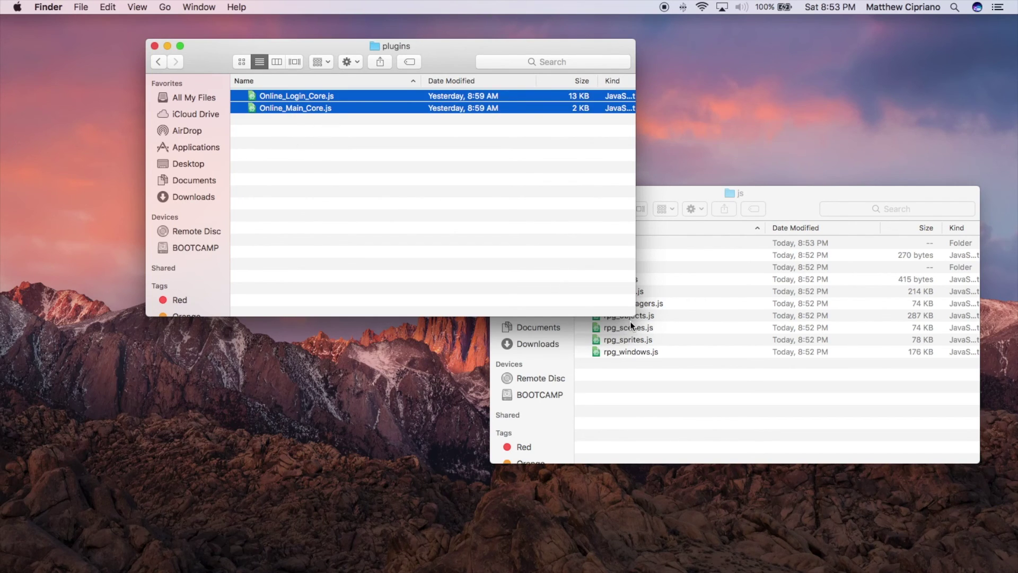
click(705, 440)
- Paste Online_Login_Core.js and Online_Main_Core.js into Project6's js/plugins folder
click(508, 209)
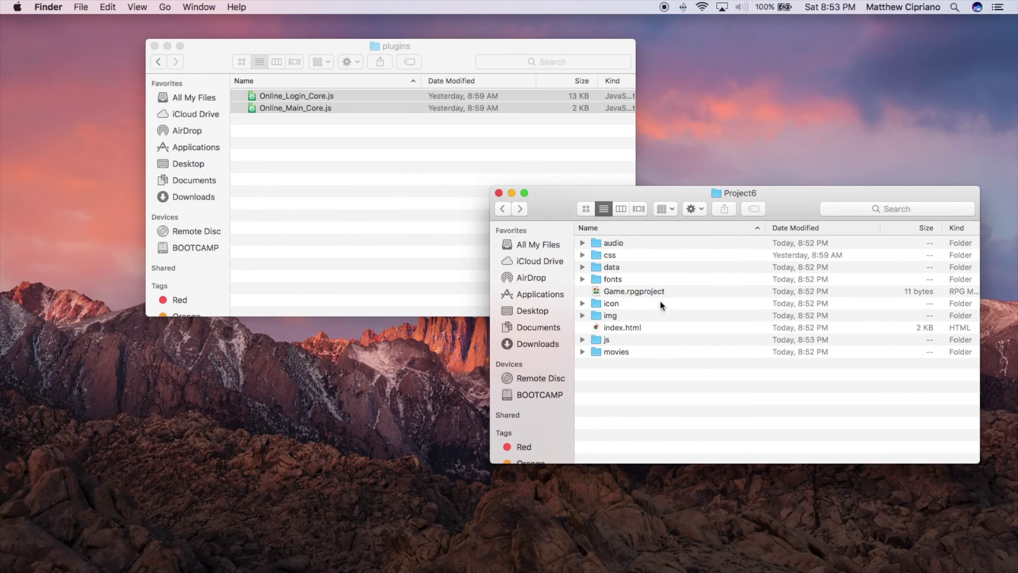
click(614, 339)
double_click(612, 338)
double_click(607, 266)
key(super+v)
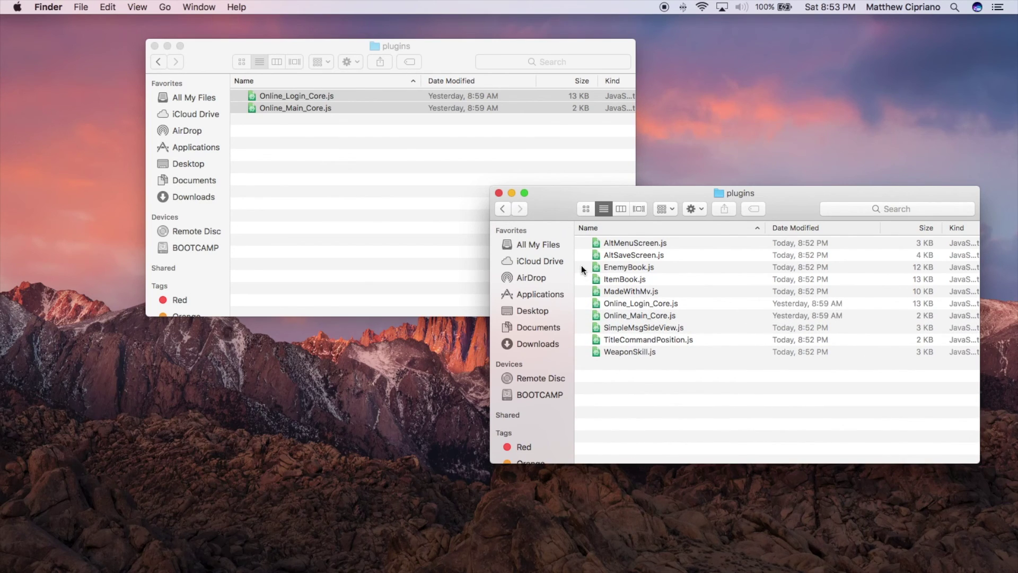
- Move the eight default plugins, including MadeWithMv.js and AltMenuScreen.js, to the Trash
drag(620, 359, 619, 323)
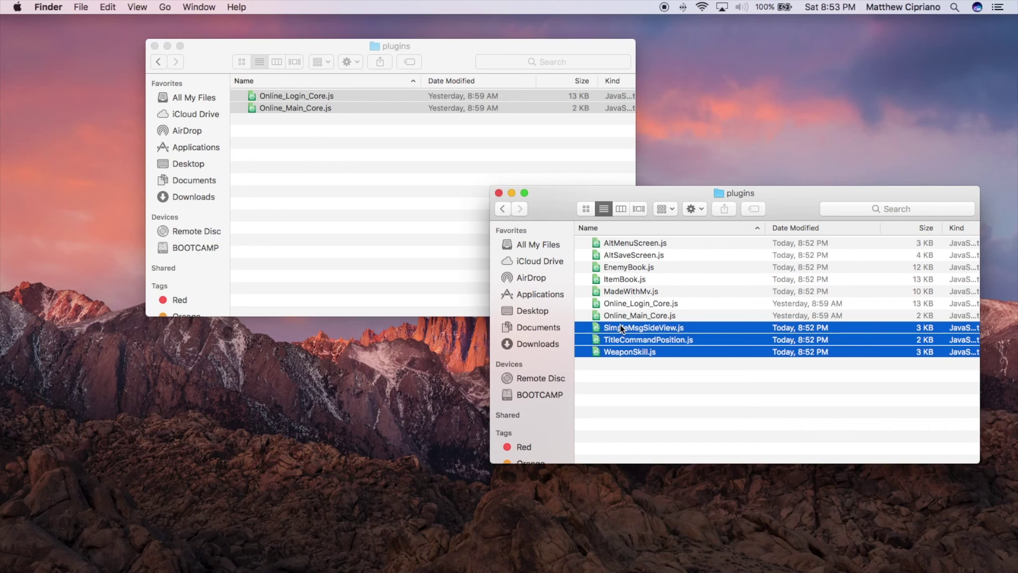
right_click(619, 323)
click(673, 364)
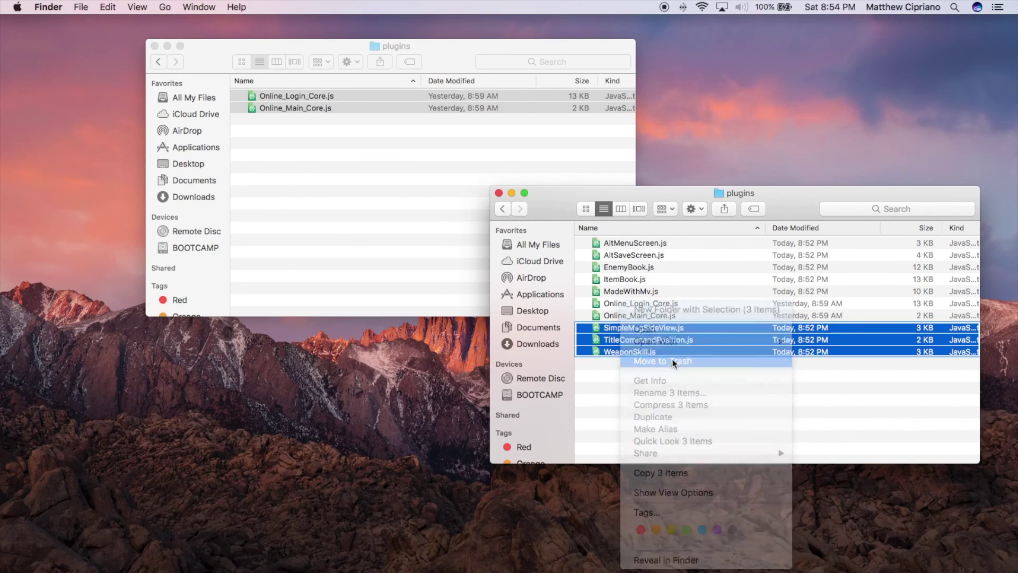
click(613, 242)
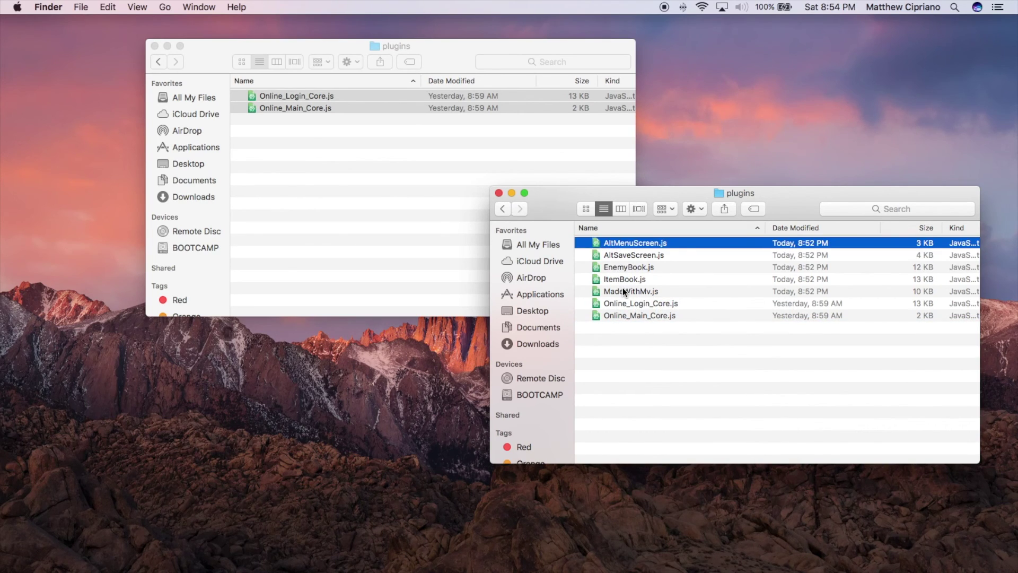
click(623, 290)
shift+click(630, 242)
right_click(628, 241)
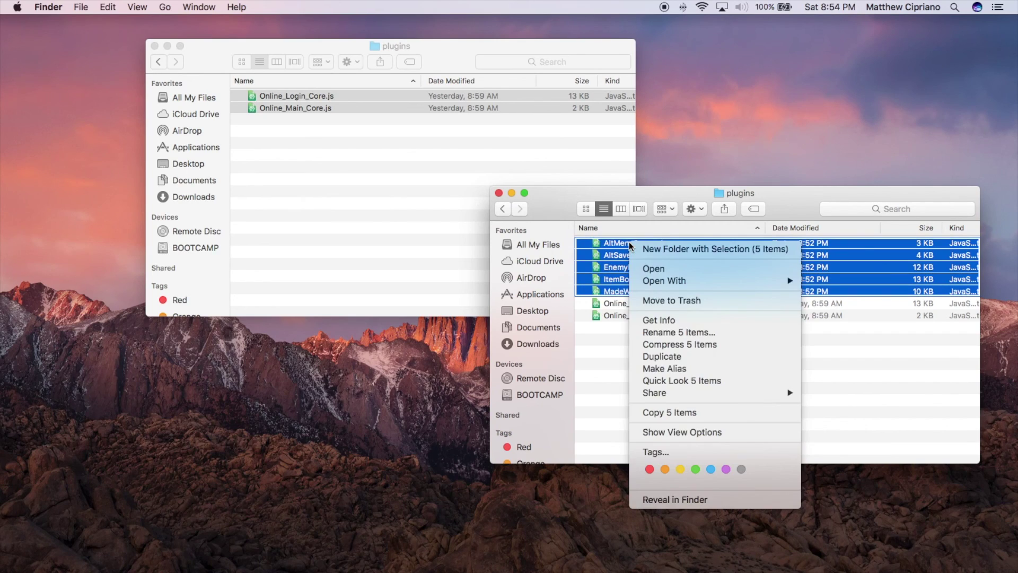
click(695, 305)
click(669, 345)
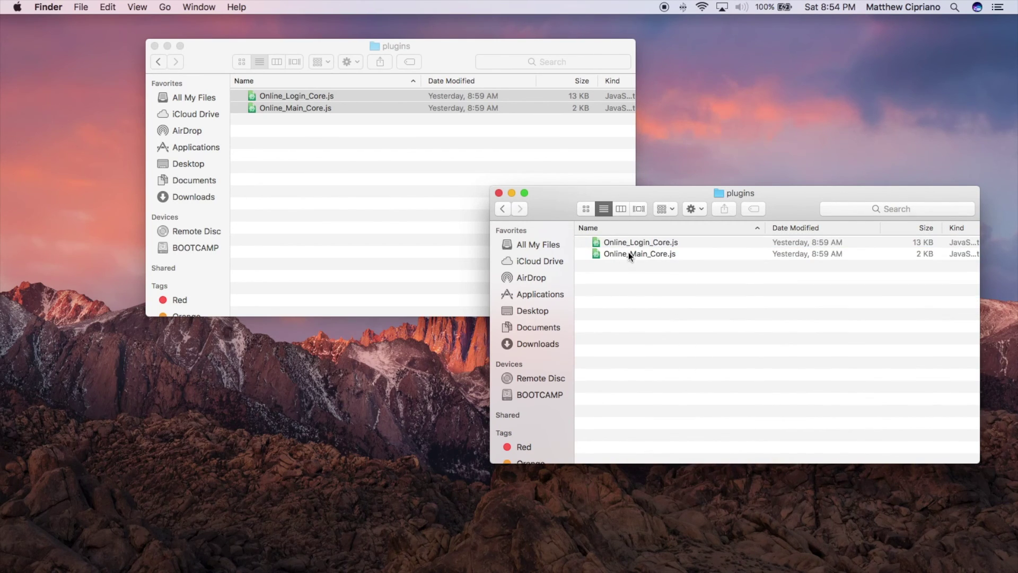
click(227, 104)
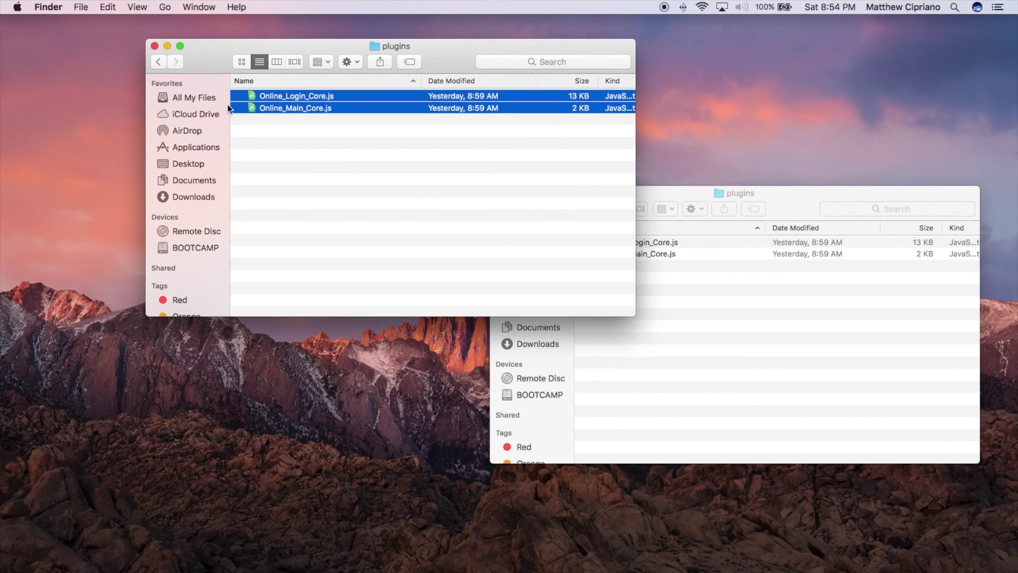
click(157, 62)
- Open game_resources' sampleindex.html with Atom (1.13.0) from Finder
click(157, 63)
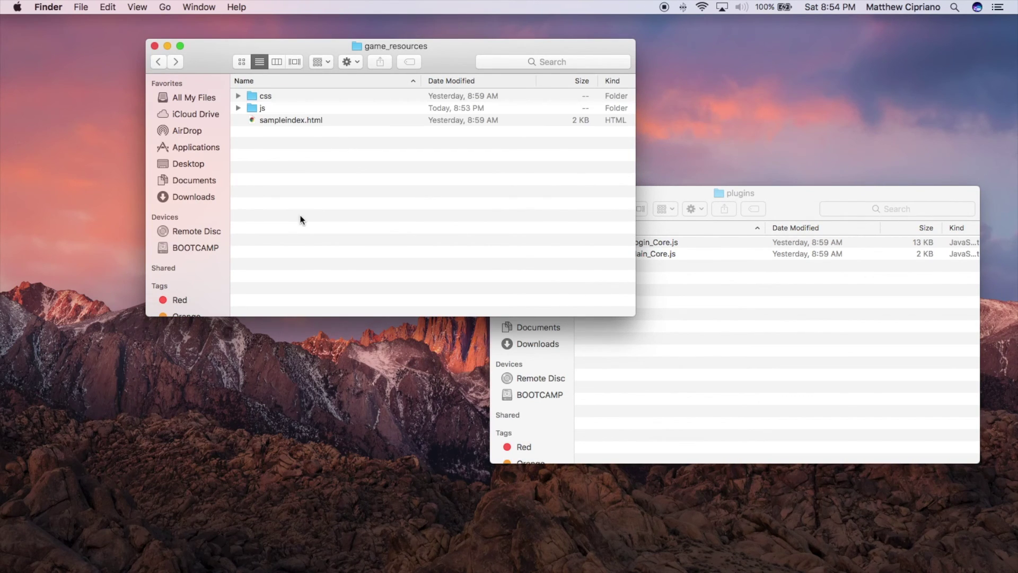
key(ctrl+Right)
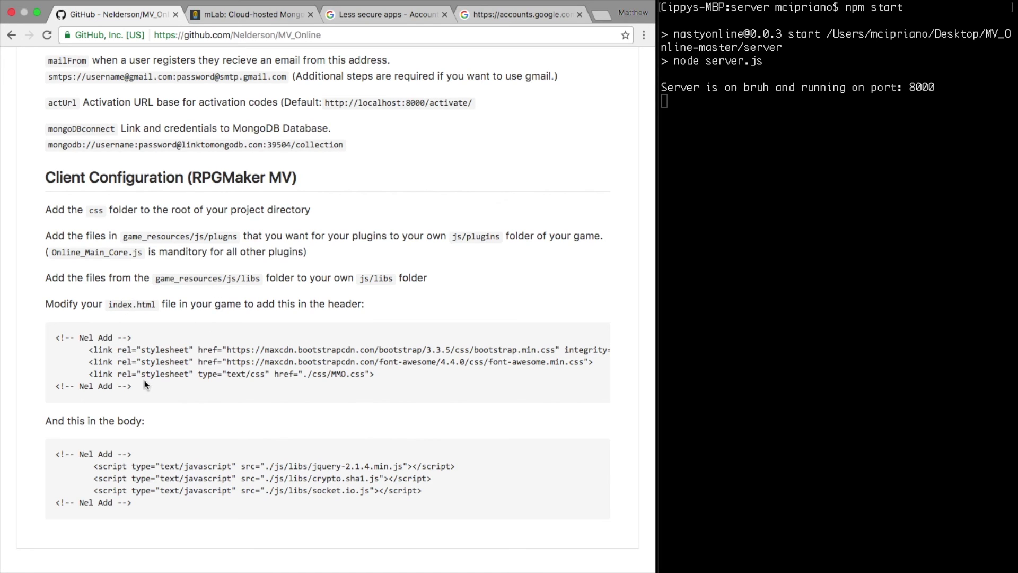
key(ctrl+Left)
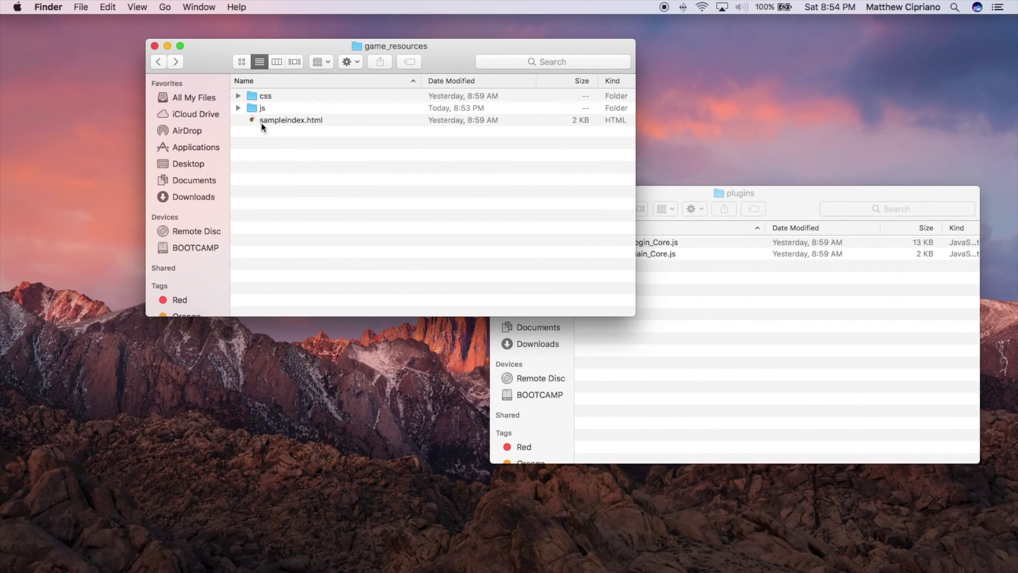
click(263, 122)
right_click(263, 122)
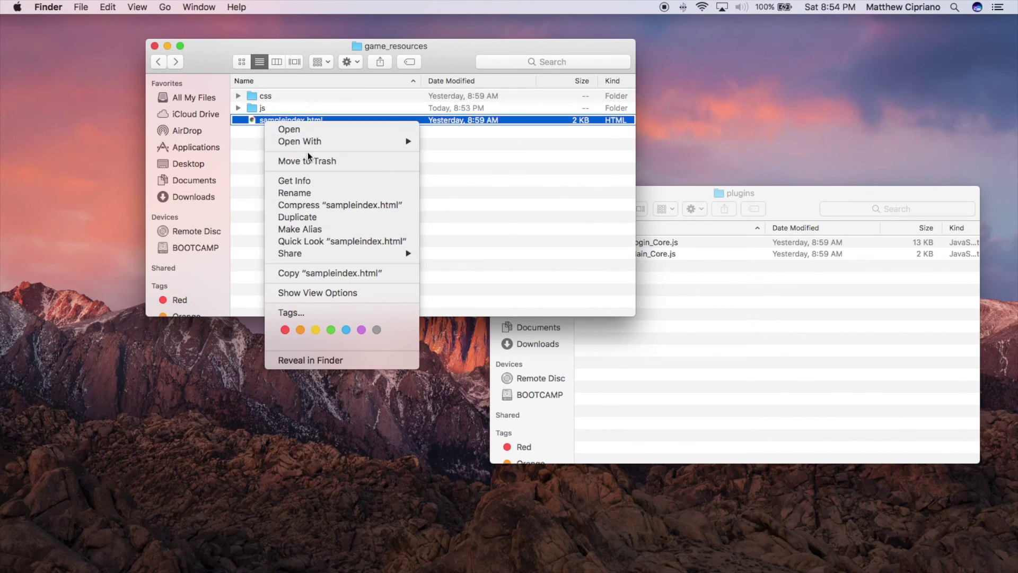
mouse_move(313, 145)
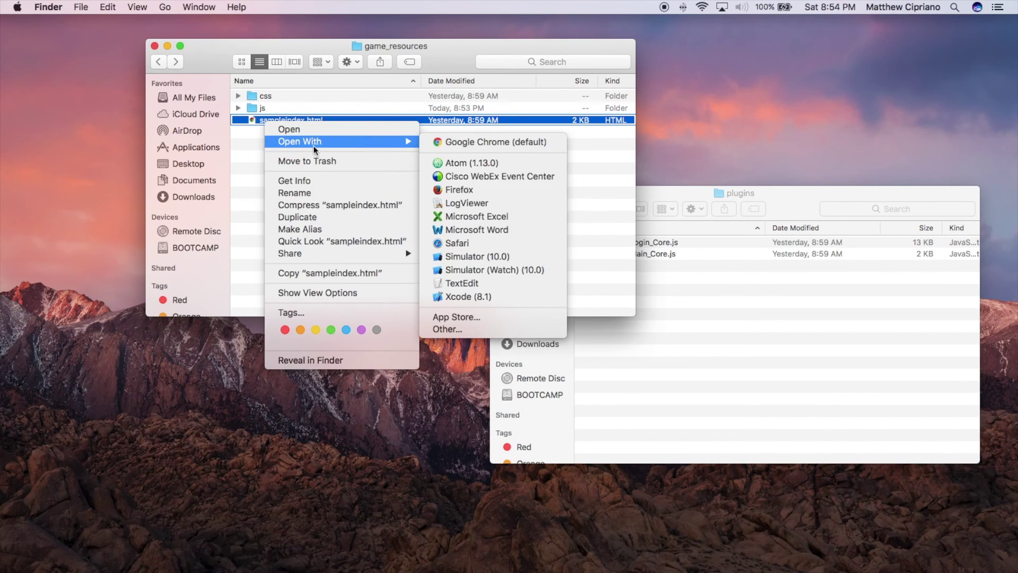
click(456, 164)
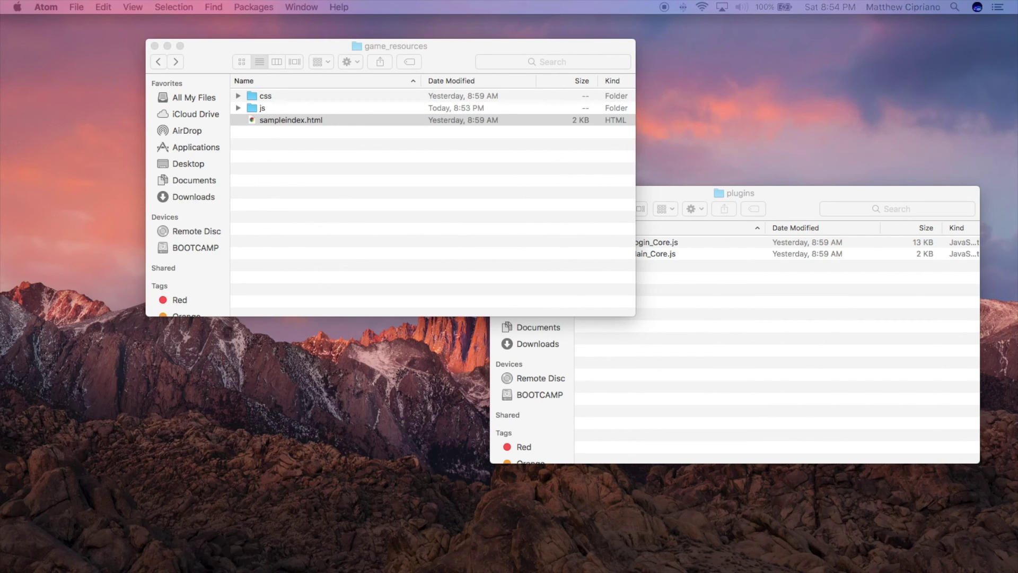
- Move the Atom editor up and compare sampleindex.html against the GitHub README's setup instructions
drag(275, 476, 170, 37)
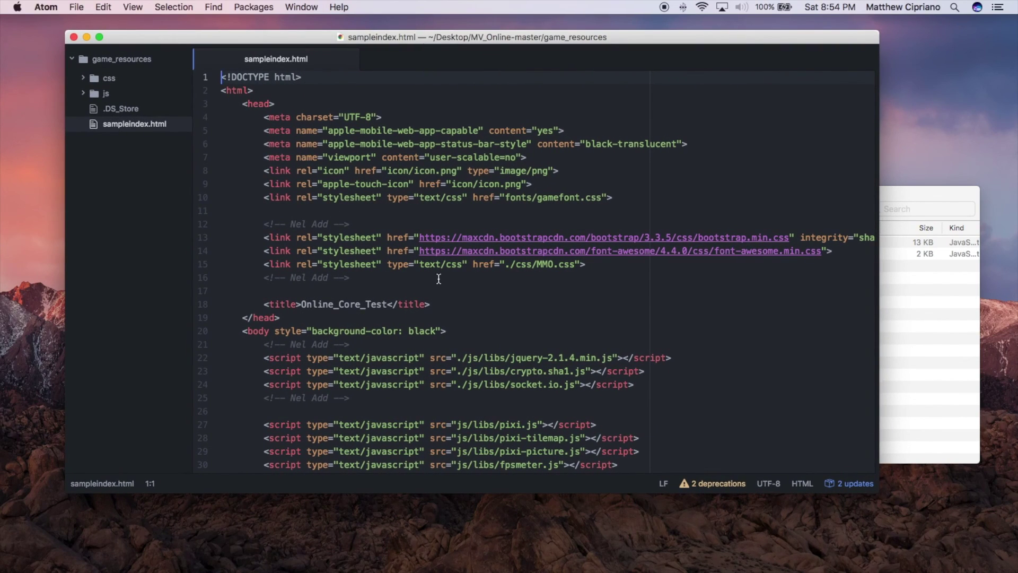
scroll(439, 279, down, 1)
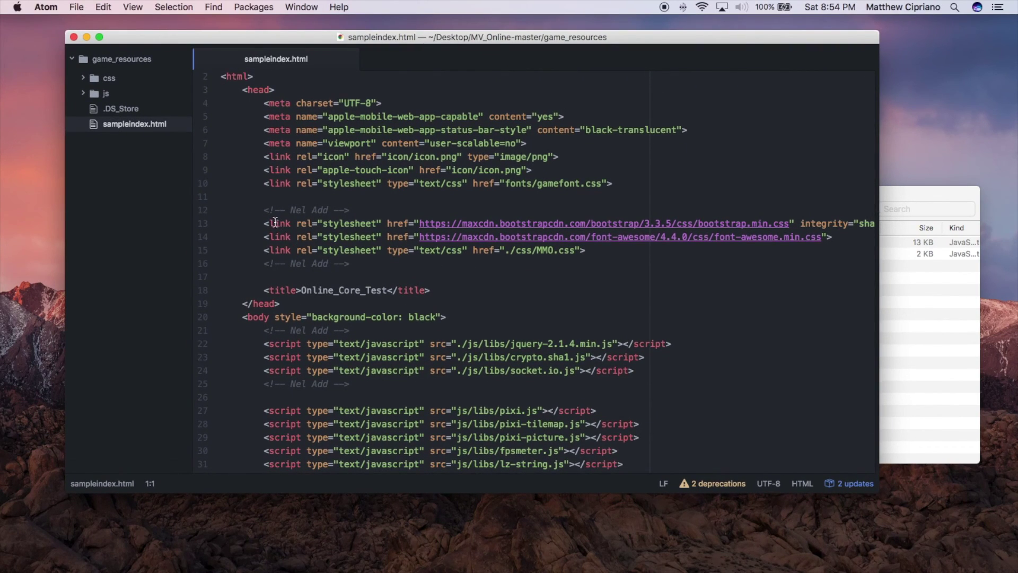
key(ctrl+Right)
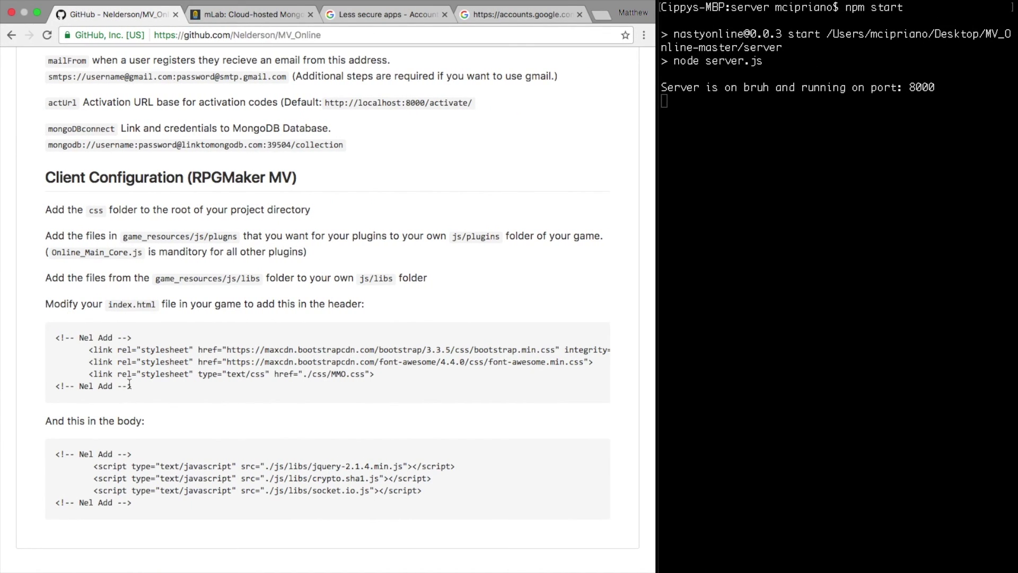
key(ctrl+Left)
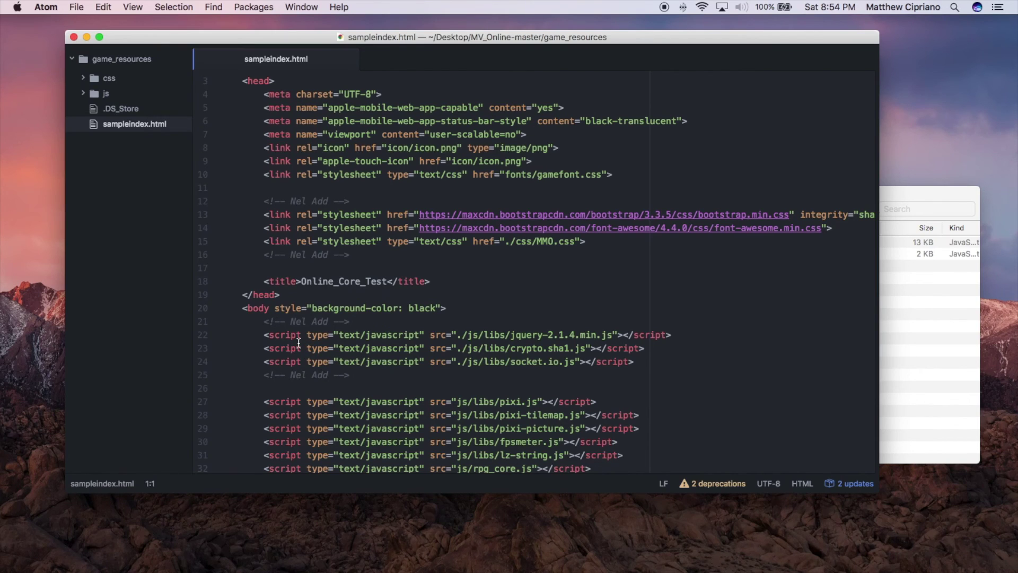
key(ctrl+Right)
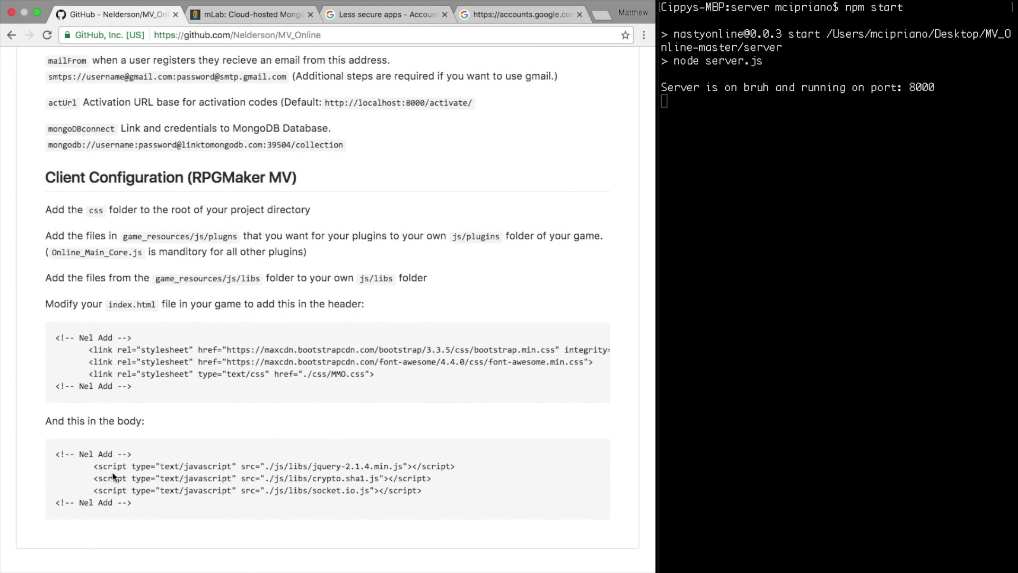
key(ctrl+Left)
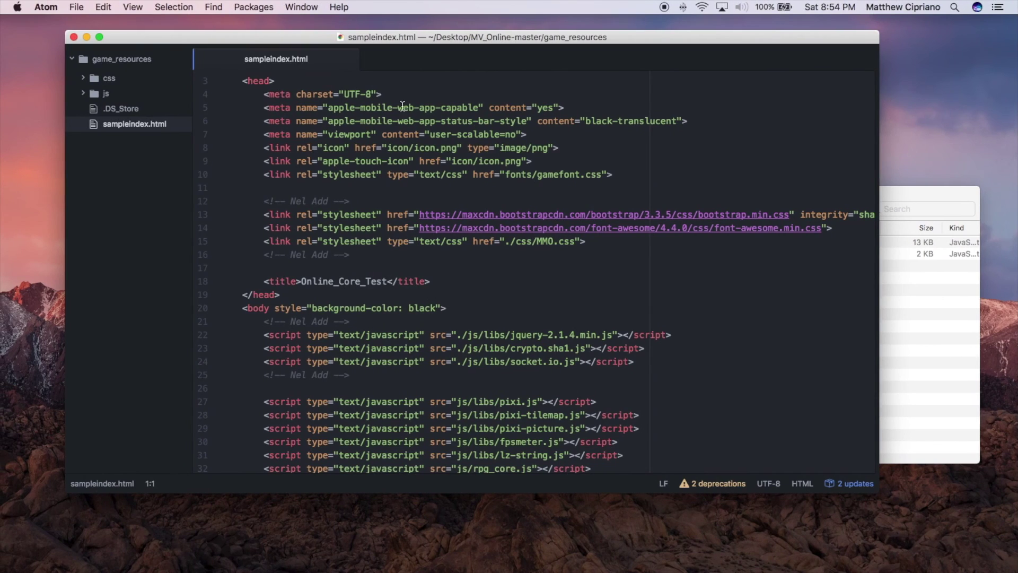
- Check the Nel Add stylesheet block on lines 12–16 of sampleindex.html
scroll(638, 272, up, 5)
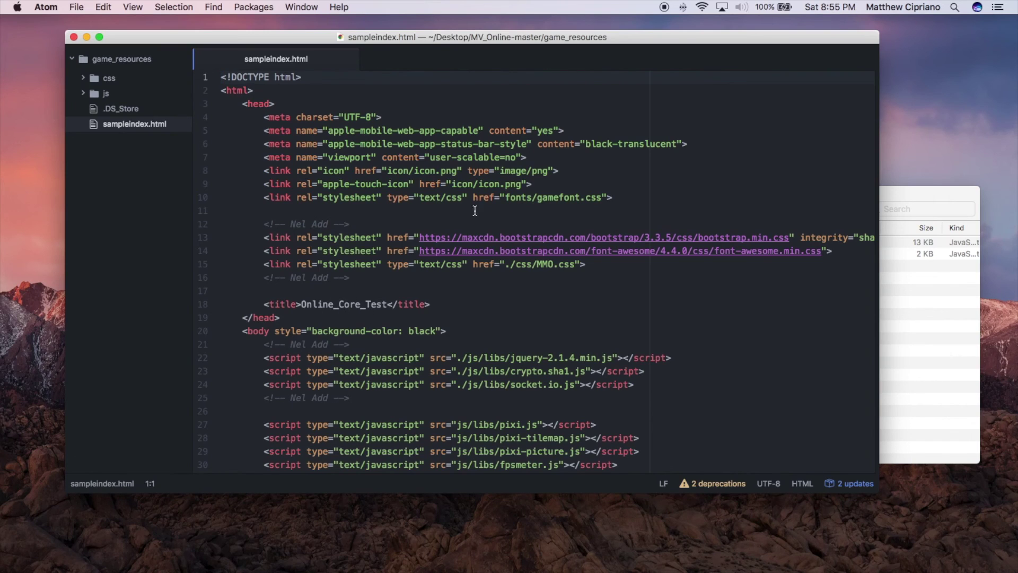
scroll(504, 377, down, 5)
scroll(507, 375, up, 5)
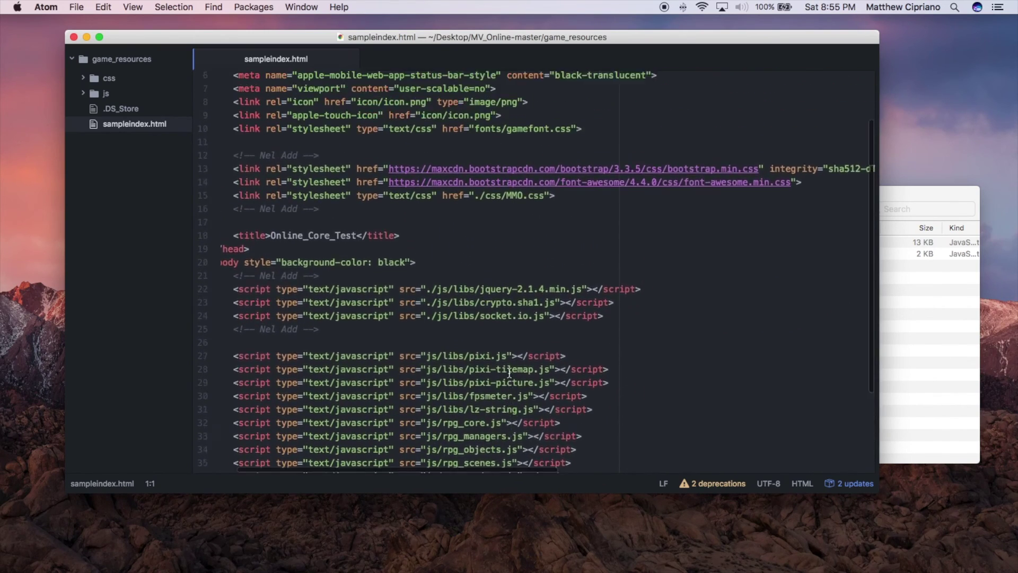
drag(354, 273, 259, 225)
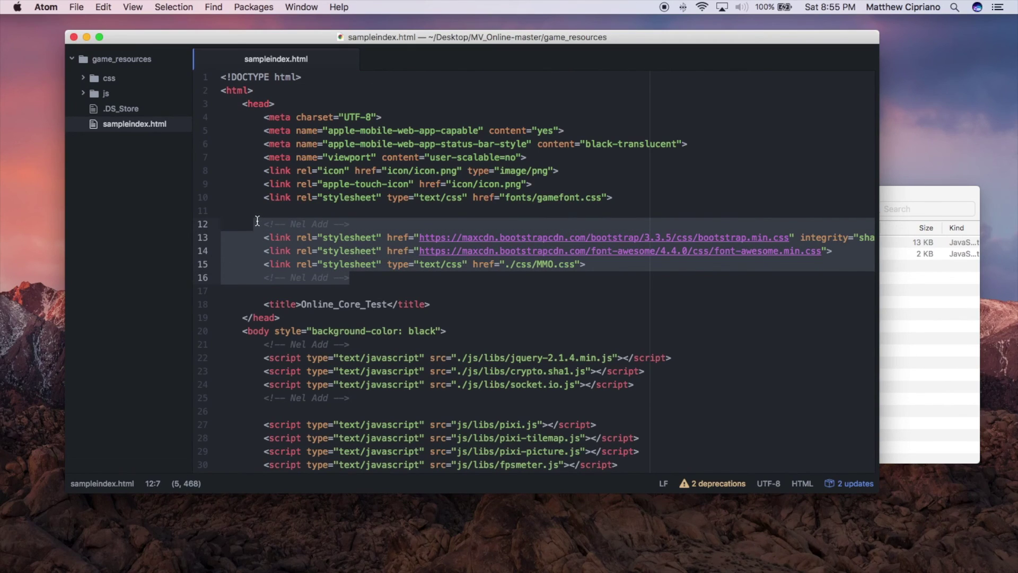
click(437, 365)
- Open Project6's index.html in Atom from the Finder Project6 folder
click(915, 415)
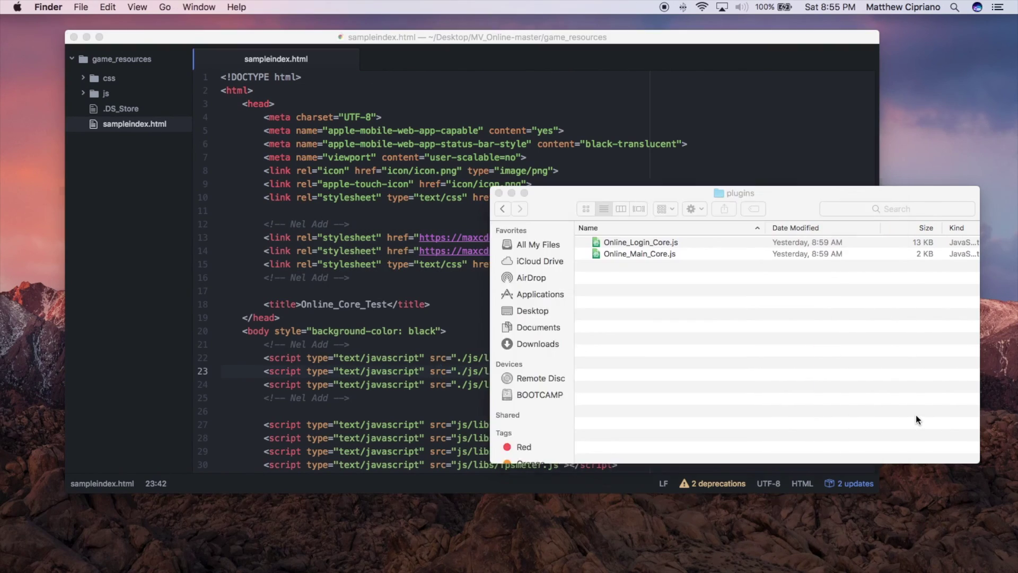
click(503, 208)
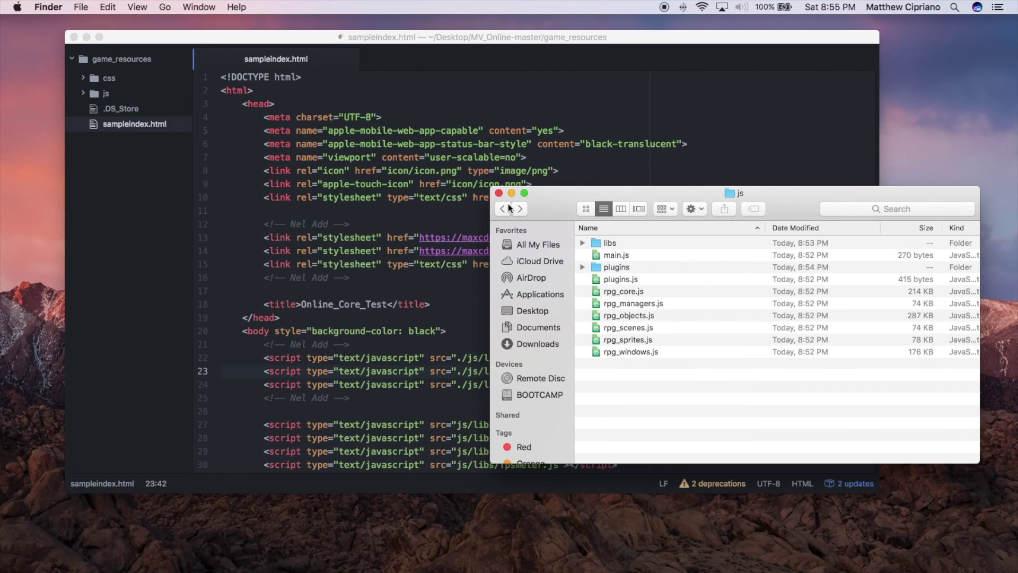
click(503, 208)
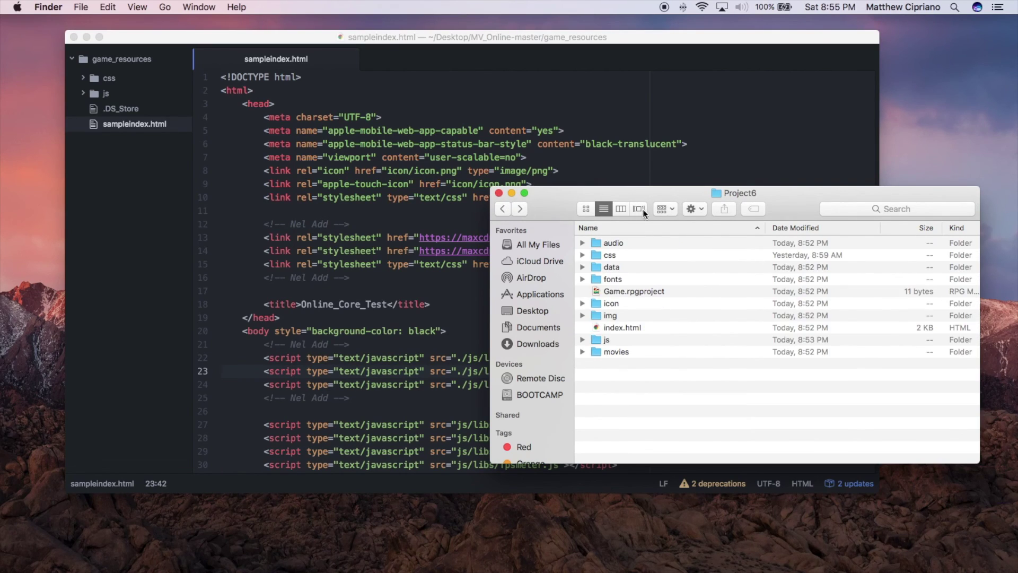
click(639, 326)
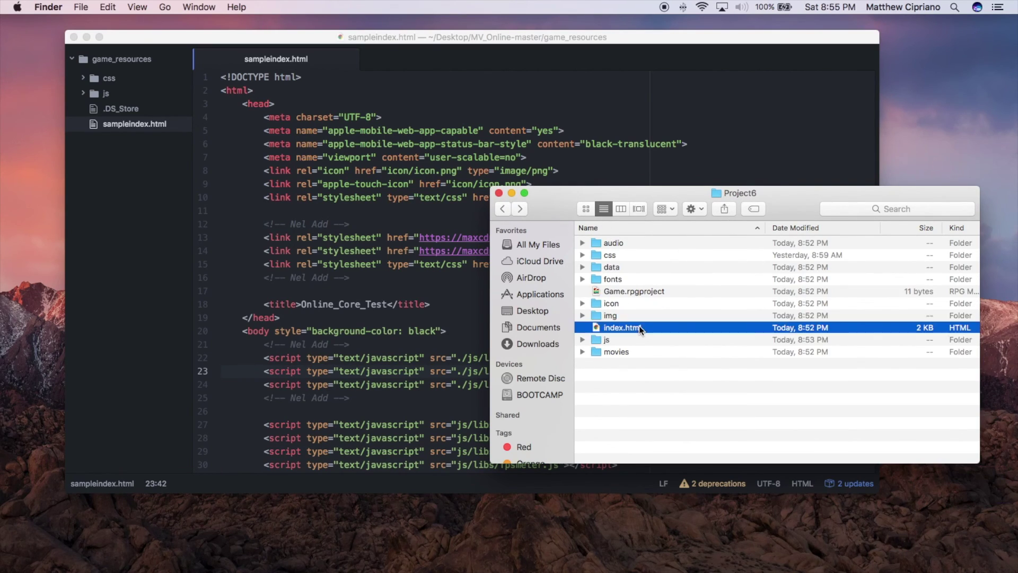
right_click(639, 326)
mouse_move(679, 342)
click(865, 366)
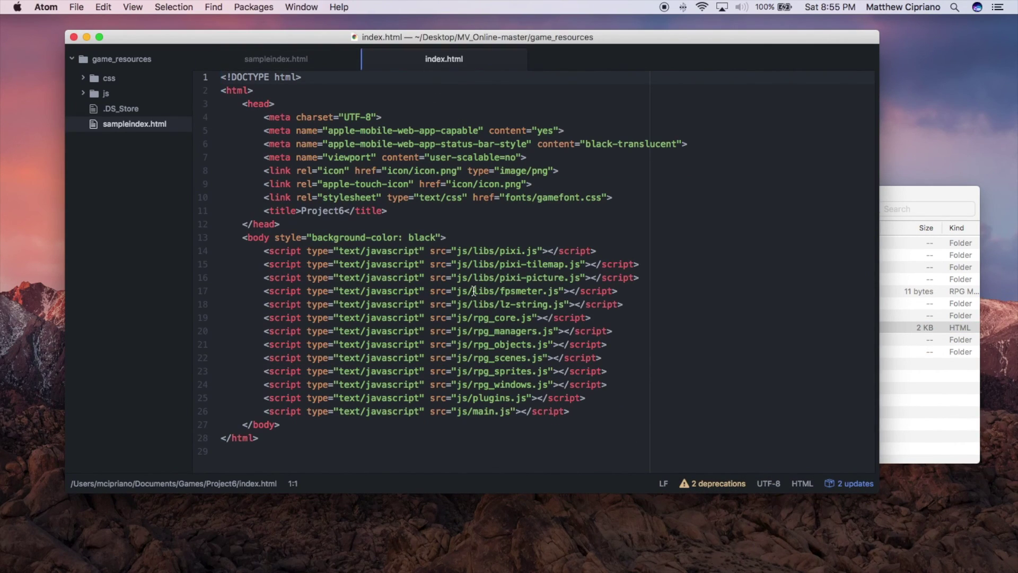
- Copy the Nel Add stylesheet block (lines 12–16) into index.html's head after gamefont.css
click(265, 65)
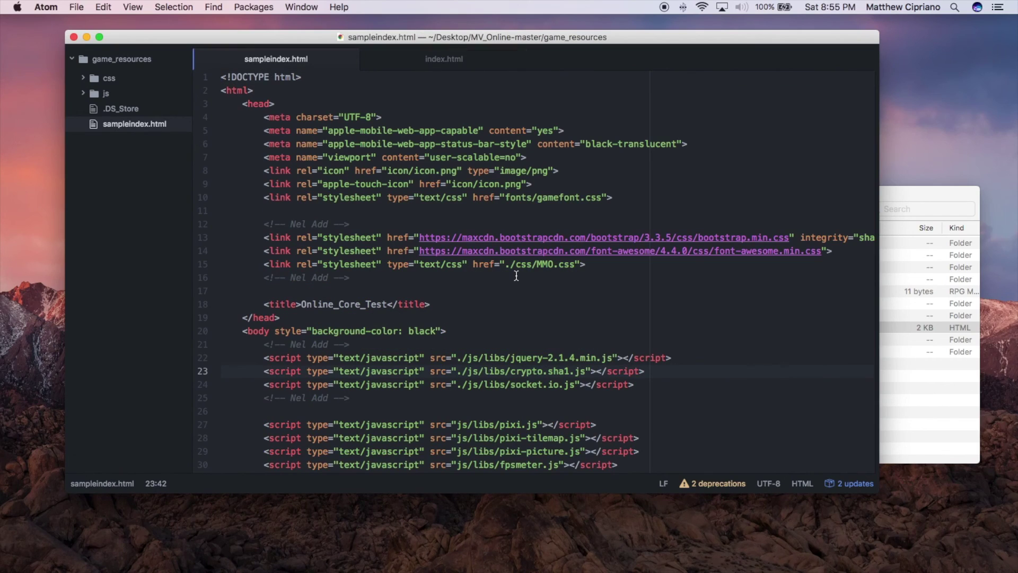
drag(370, 277, 261, 222)
key(super+c)
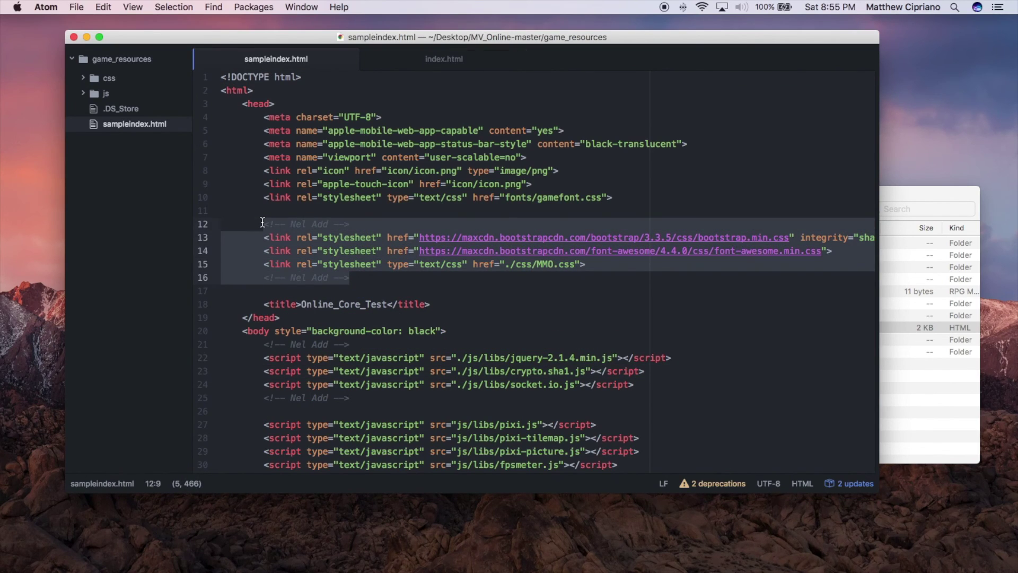
click(456, 58)
click(635, 200)
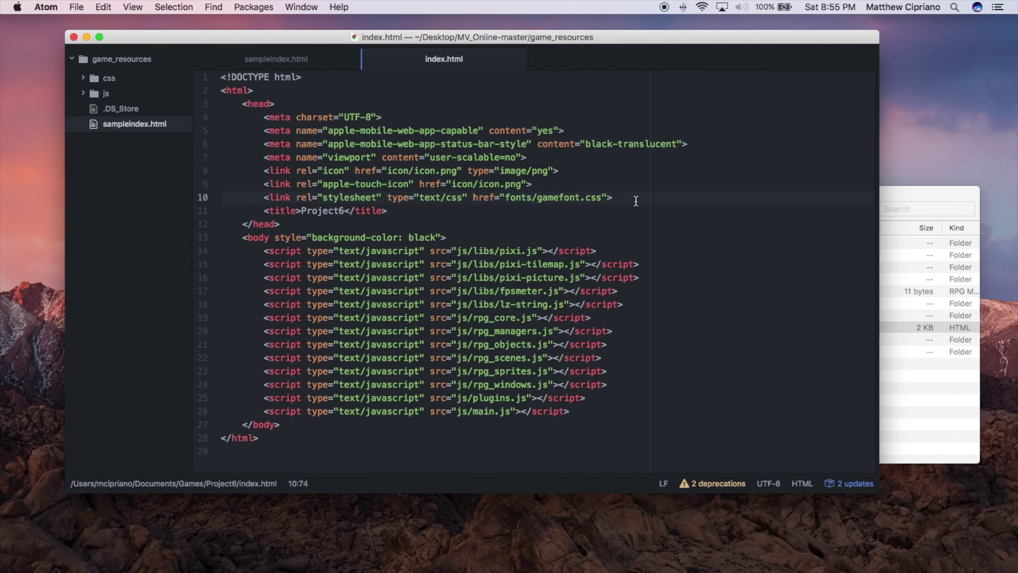
key(Return)
key(super+v)
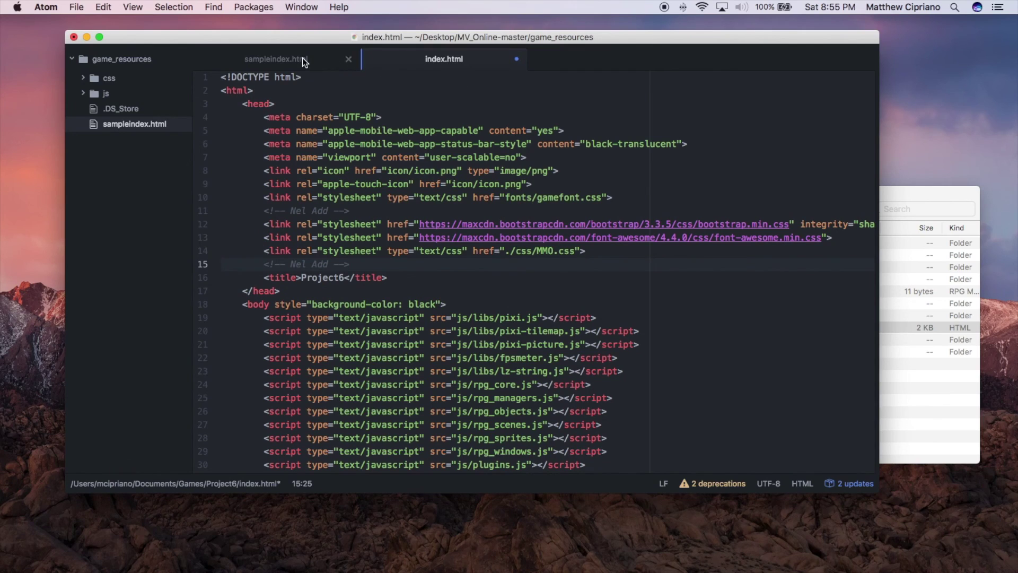
- Paste the Nel Add script block after index.html's body tag, then save and close
click(305, 62)
scroll(358, 310, down, 3)
drag(356, 324, 261, 267)
key(super+c)
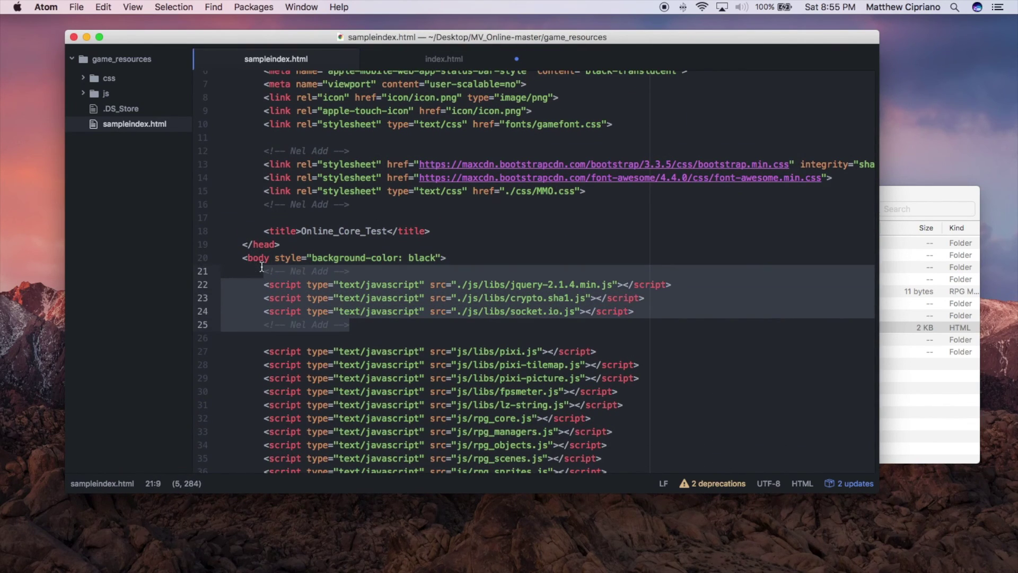
click(437, 62)
click(475, 305)
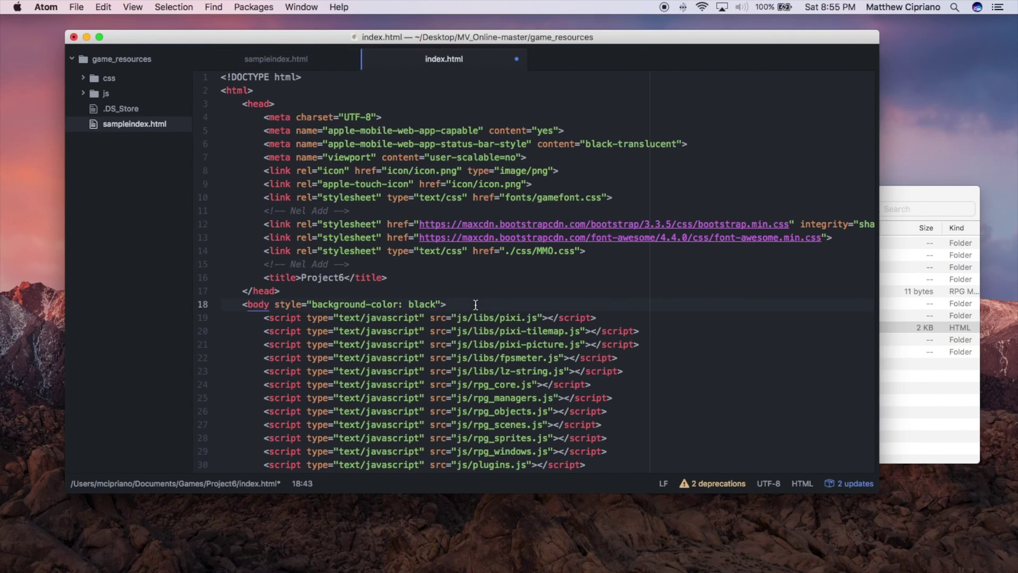
key(Return)
key(super+v)
key(super+s)
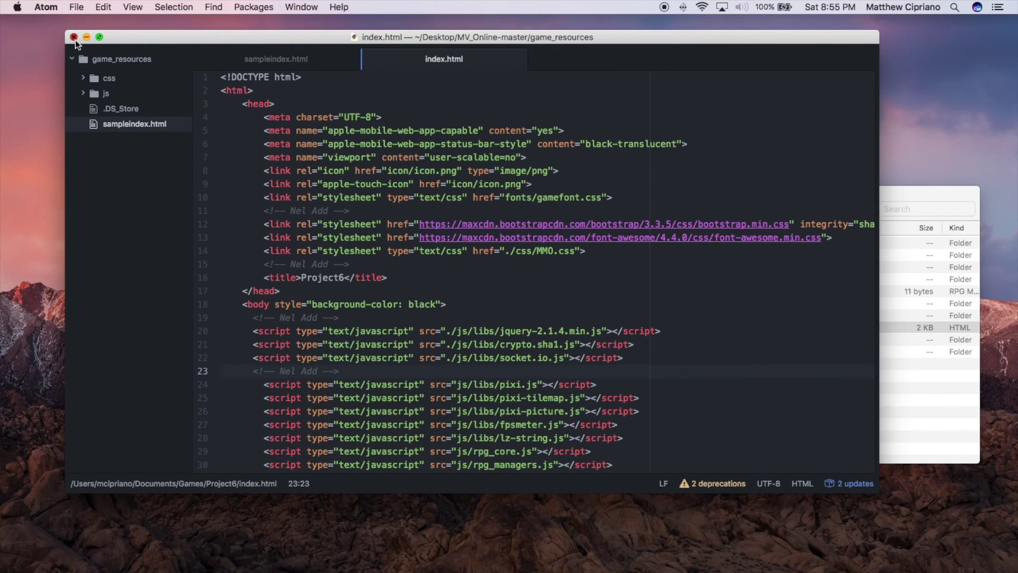
click(74, 37)
- Read through the README's Client Configuration section, then restore the minimized RPG Maker MV project
key(ctrl+Right)
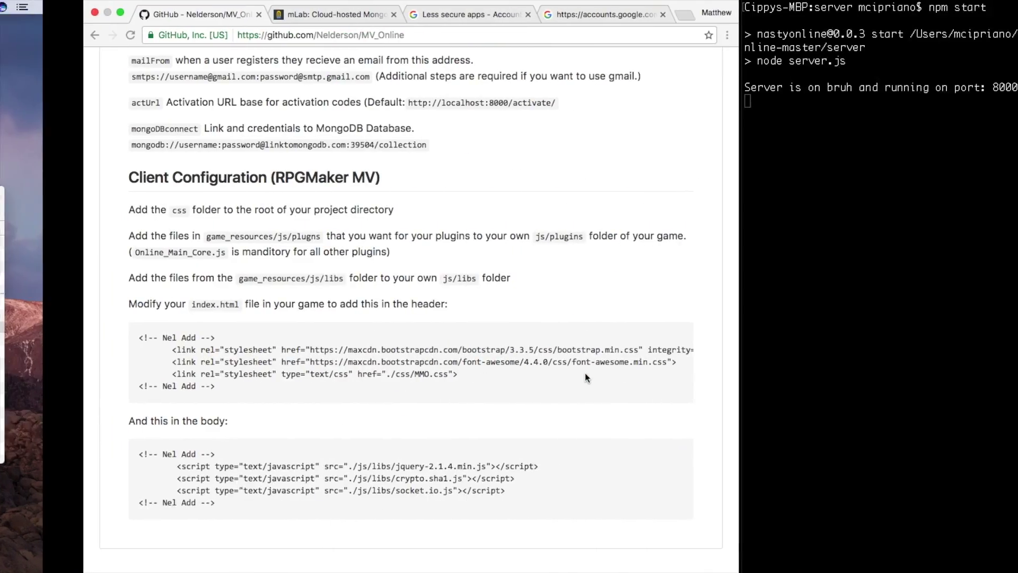
scroll(171, 384, down, 3)
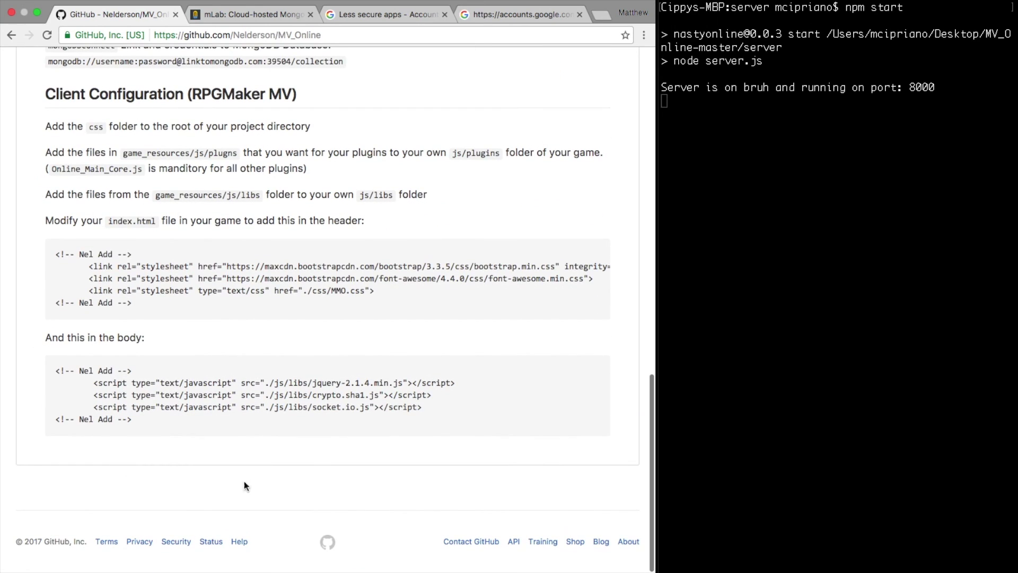
scroll(225, 389, up, 20)
scroll(226, 389, down, 10)
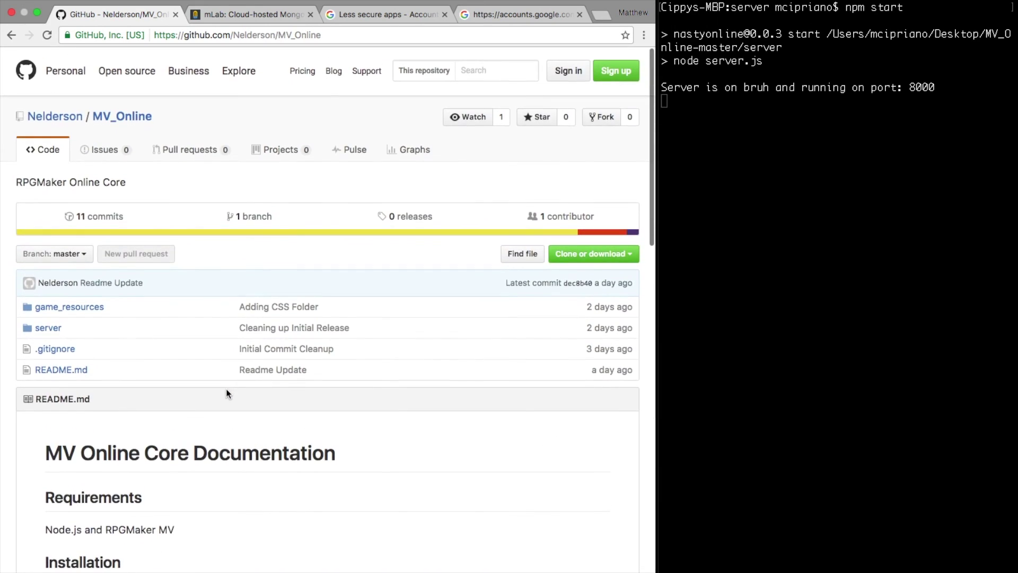
scroll(225, 389, down, 1)
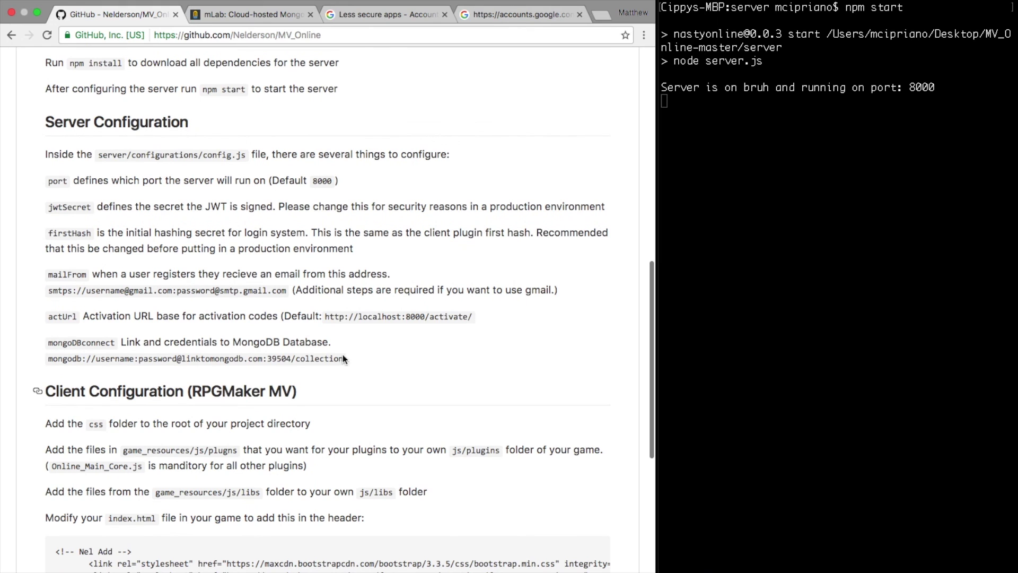
scroll(363, 314, down, 6)
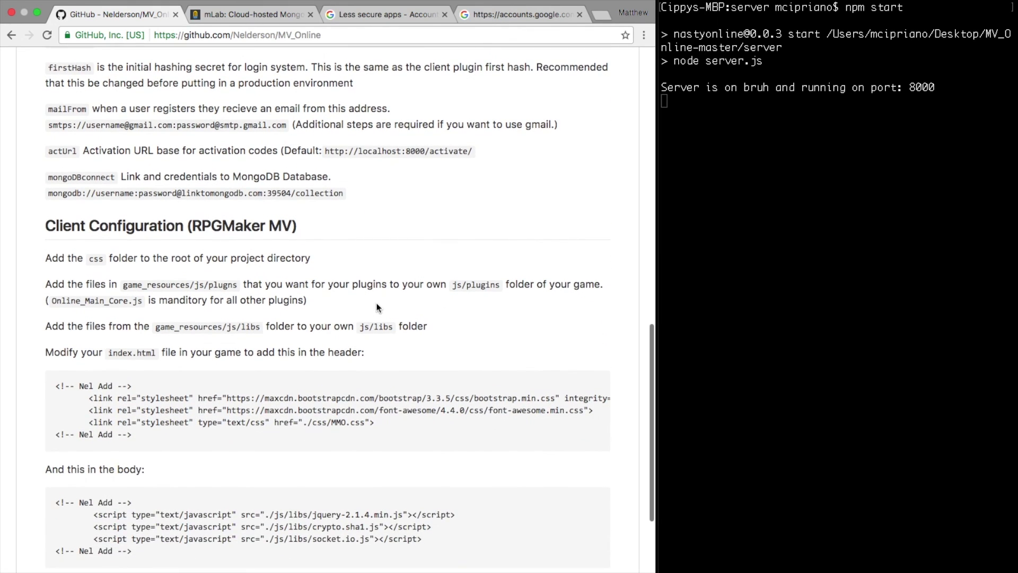
scroll(406, 346, up, 1)
key(ctrl+Left)
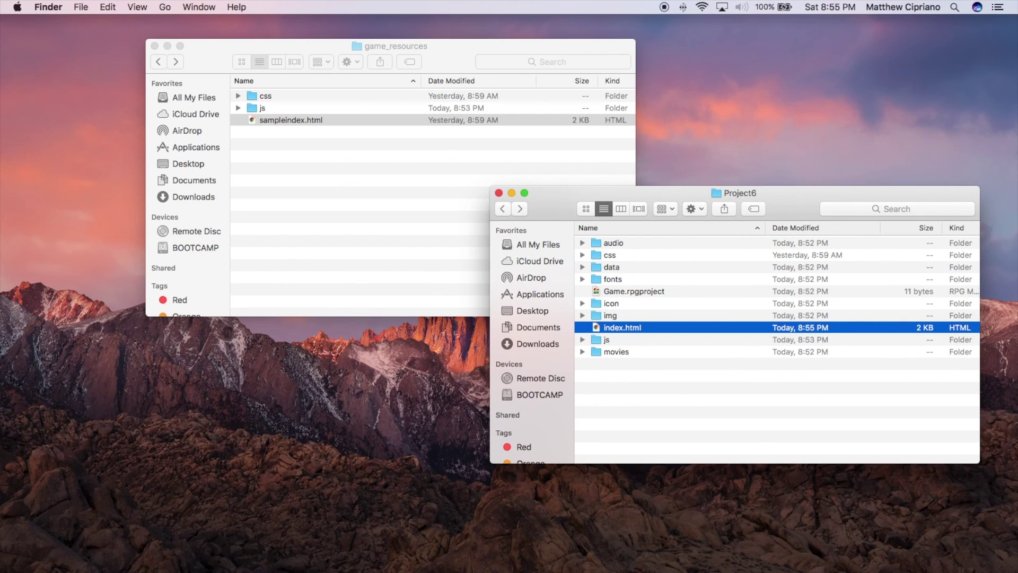
click(923, 572)
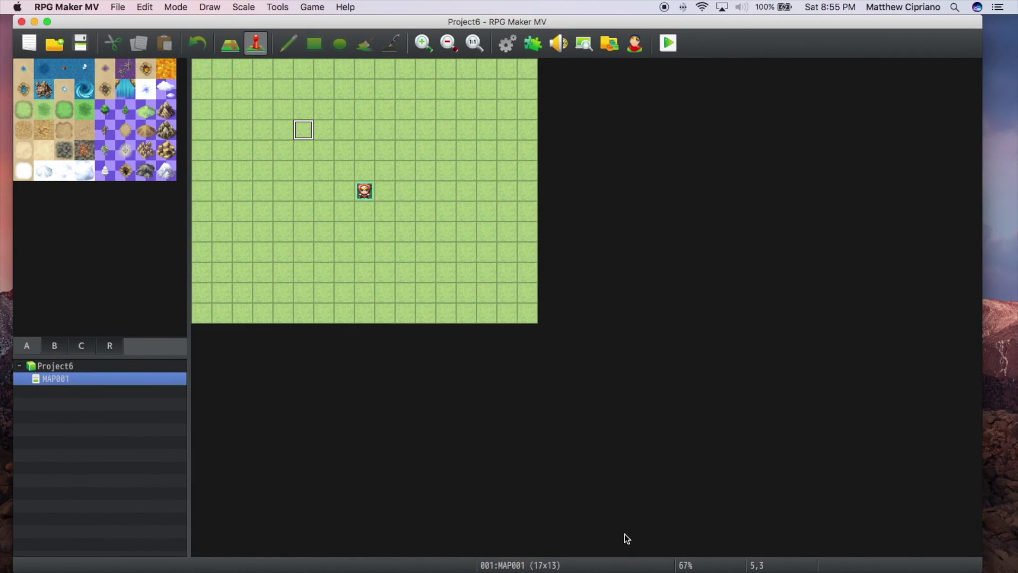
- In Plugin Manager, delete MadeWithMv and add Online_Main_Core
click(539, 47)
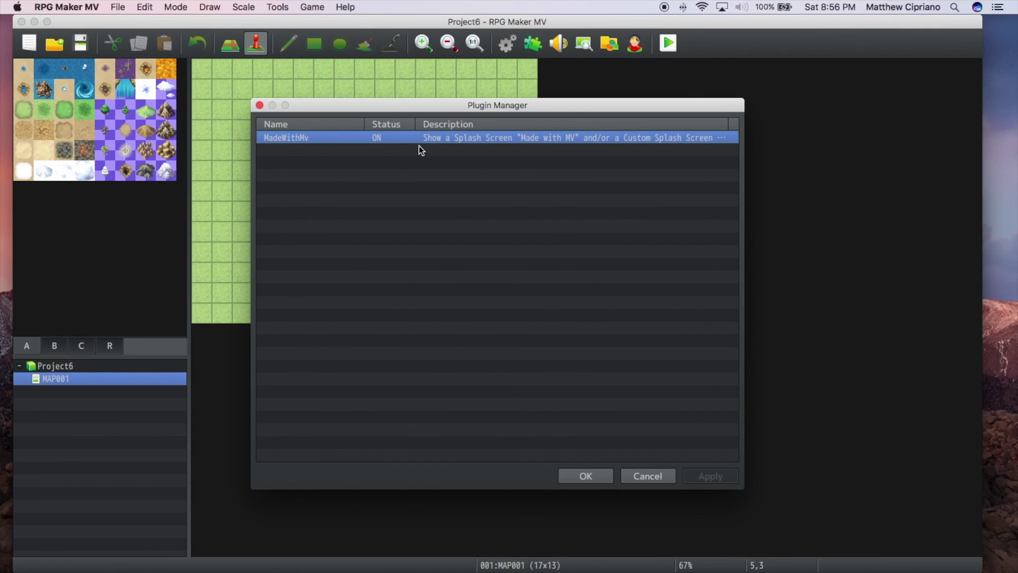
right_click(377, 141)
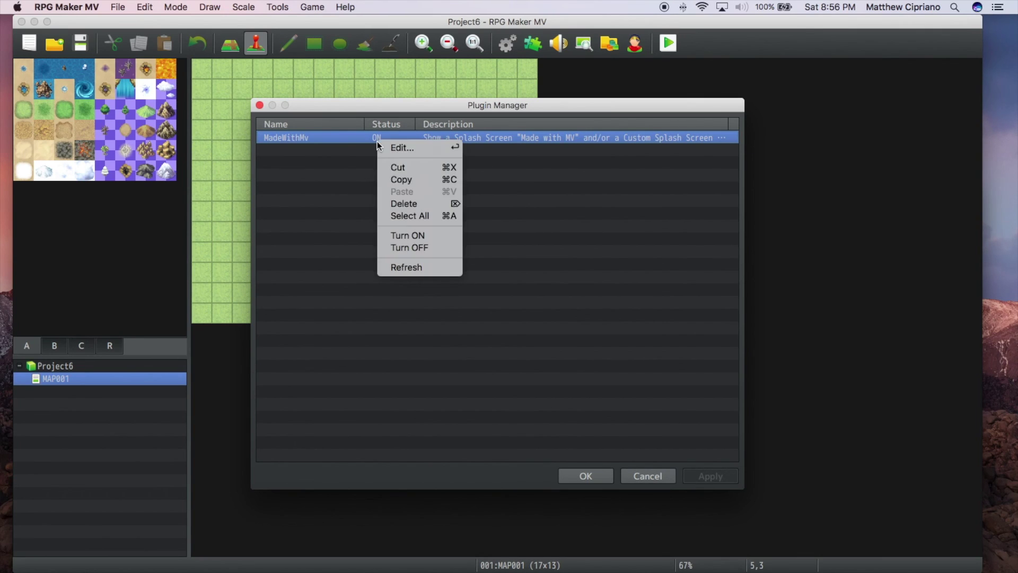
click(409, 203)
double_click(354, 137)
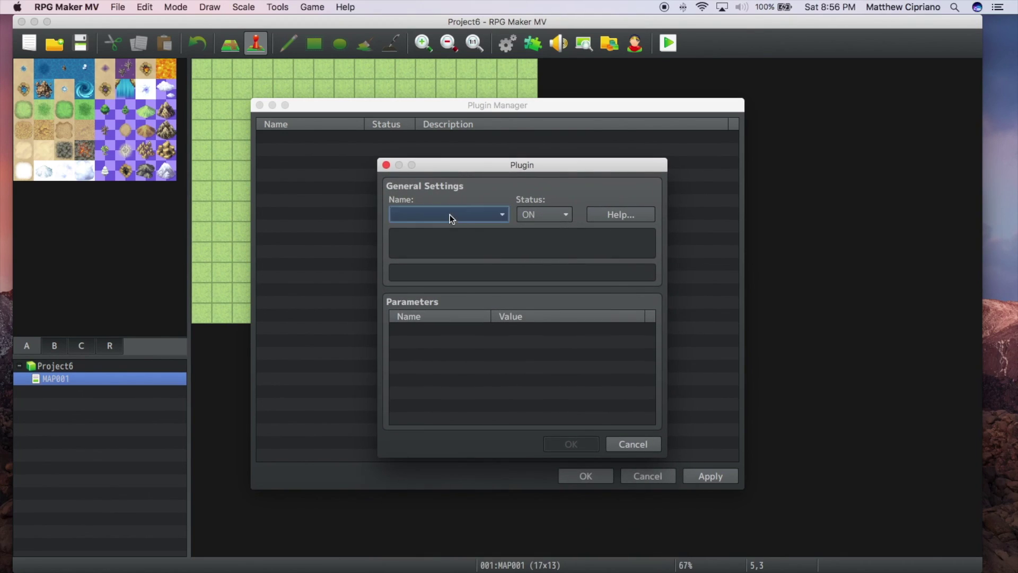
click(450, 214)
click(438, 237)
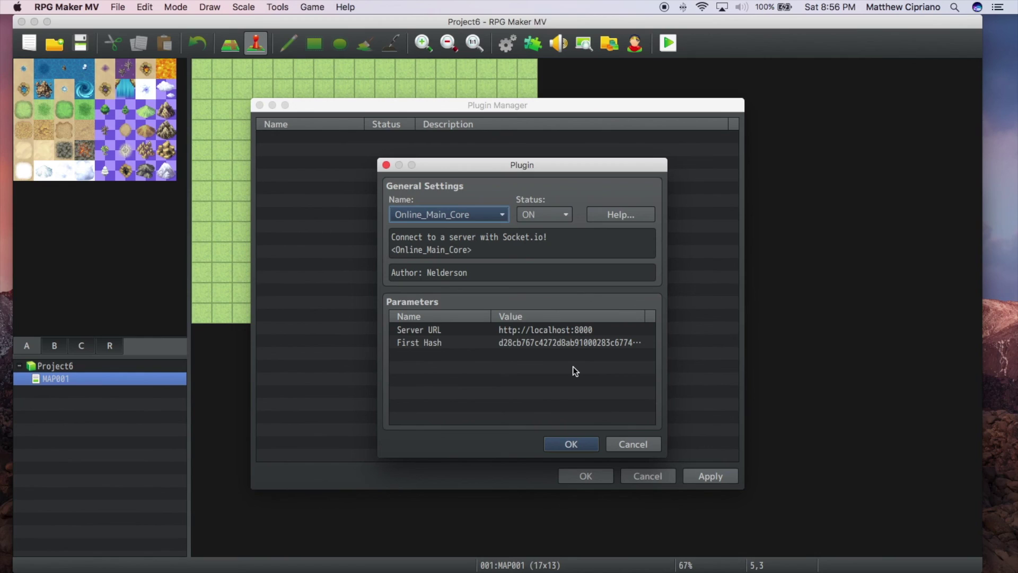
click(571, 444)
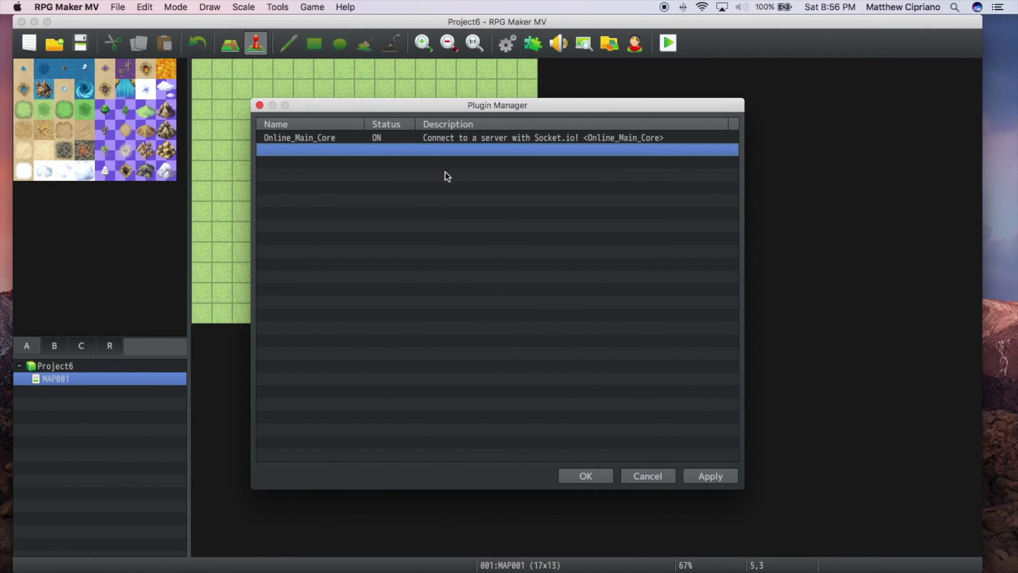
- Add Online_Login_Core as a second plugin and apply the changes
double_click(424, 153)
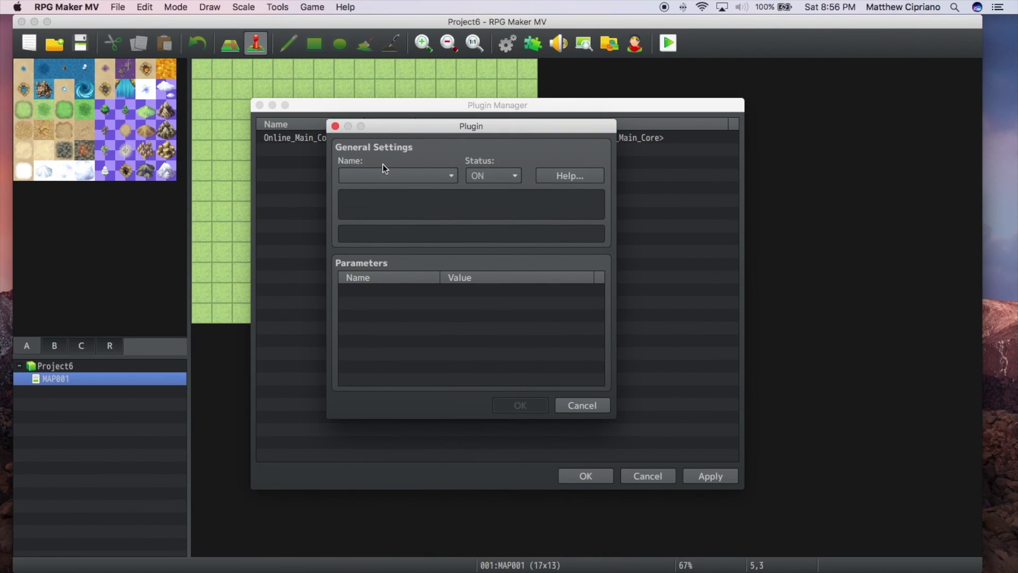
click(381, 173)
click(380, 200)
click(379, 176)
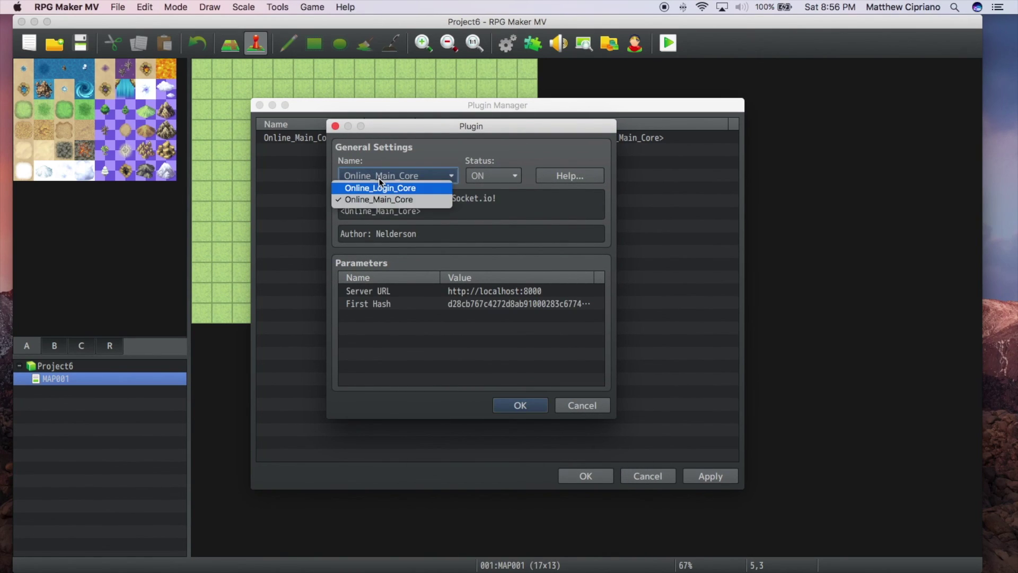
click(377, 189)
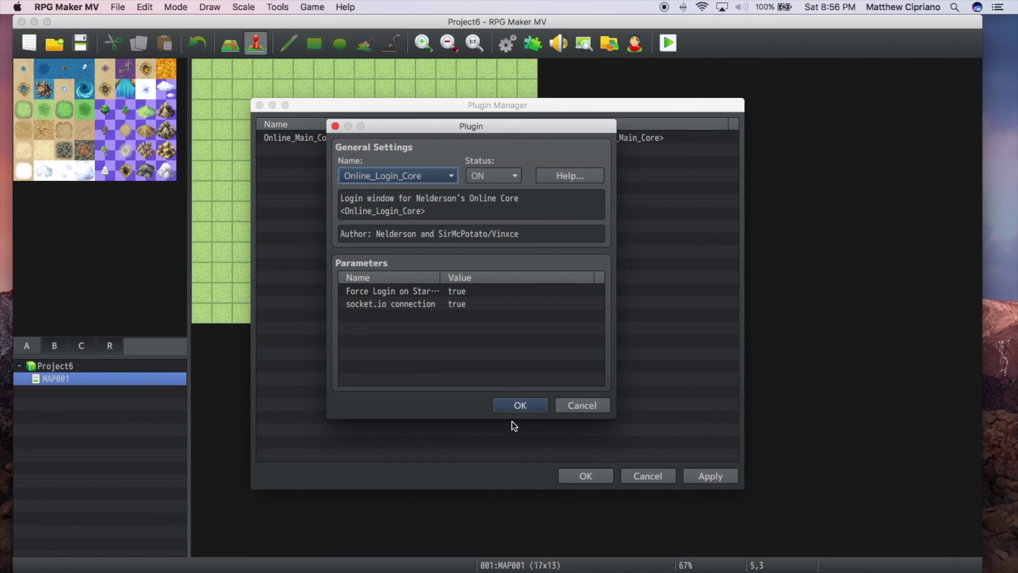
click(520, 406)
click(705, 476)
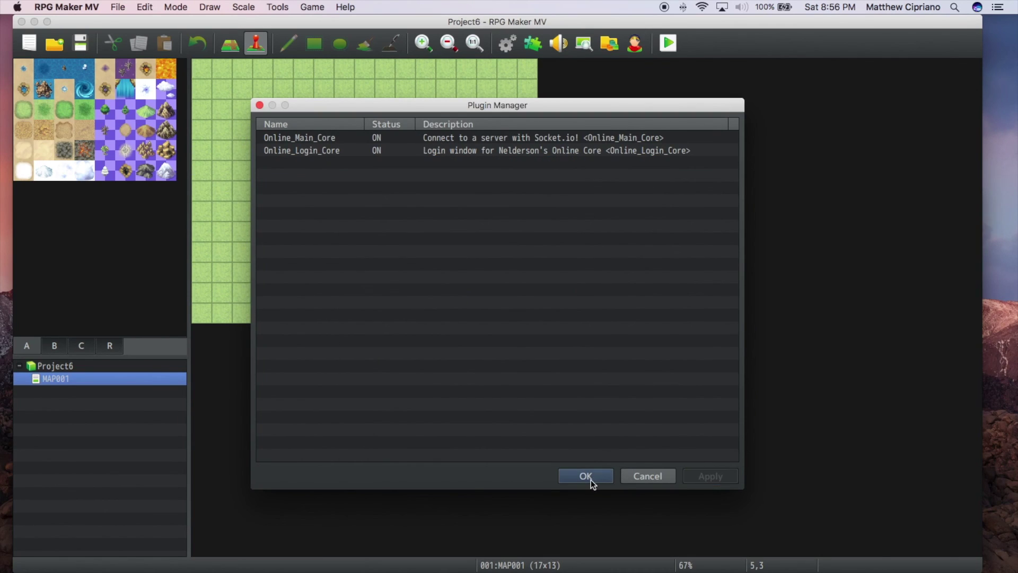
click(586, 475)
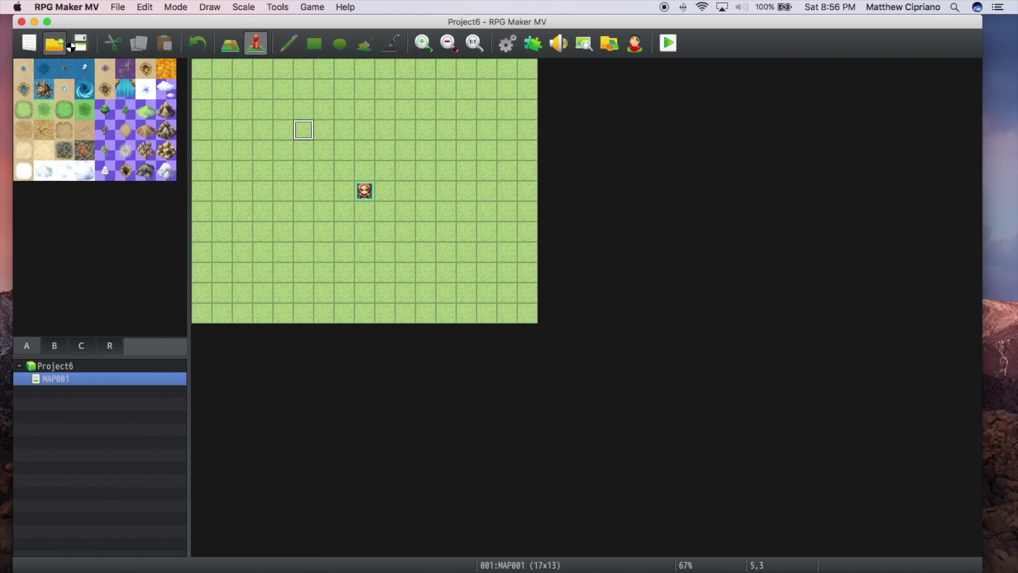
- Start a playtest of Project6 and move the game window to the top of the screen
click(70, 46)
click(656, 260)
click(674, 35)
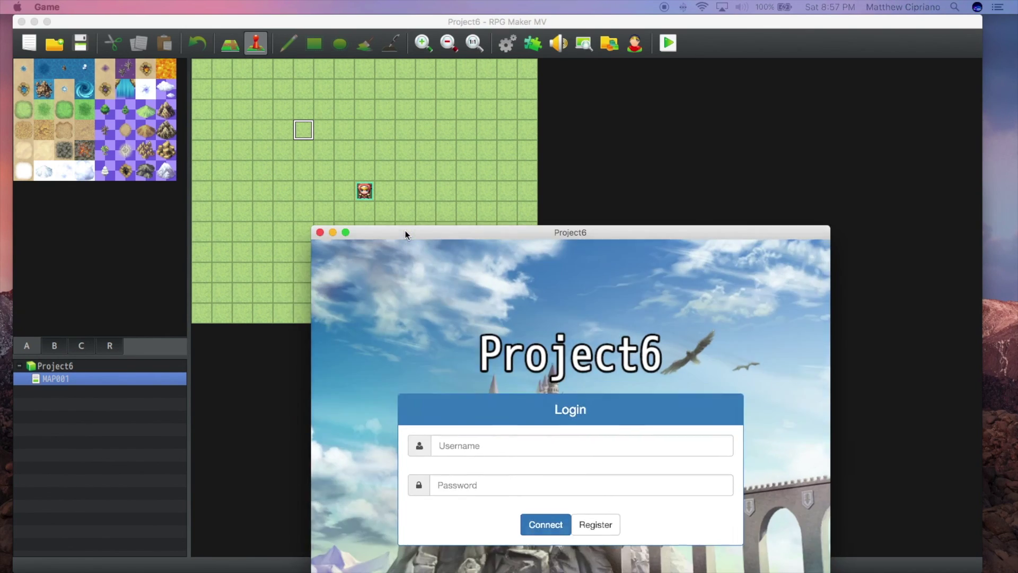
drag(405, 230, 368, 24)
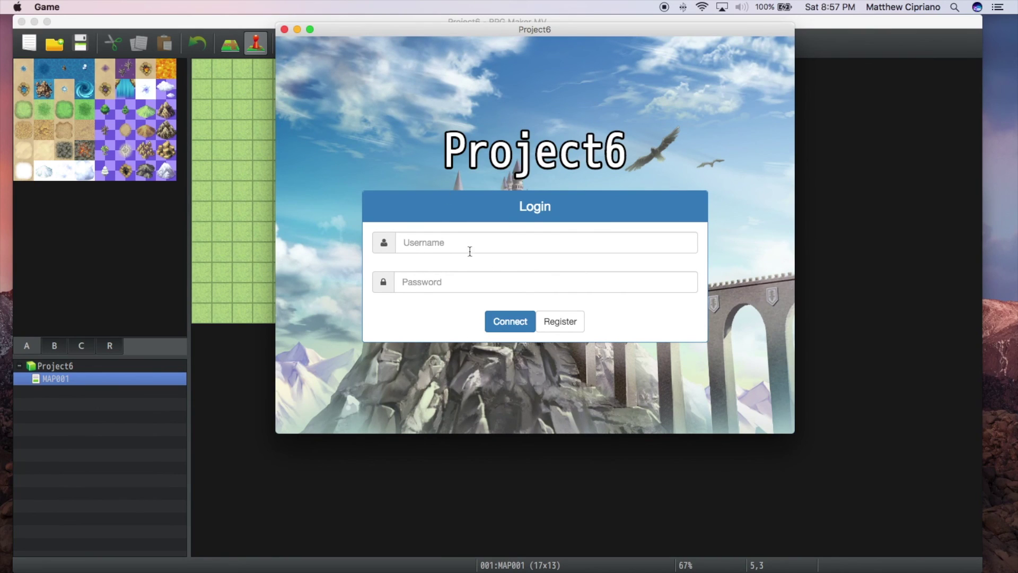
- Try logging in with a username and password, which returns 'Error : Invalid username'
click(453, 240)
key(Return)
text(Nwlglowh)
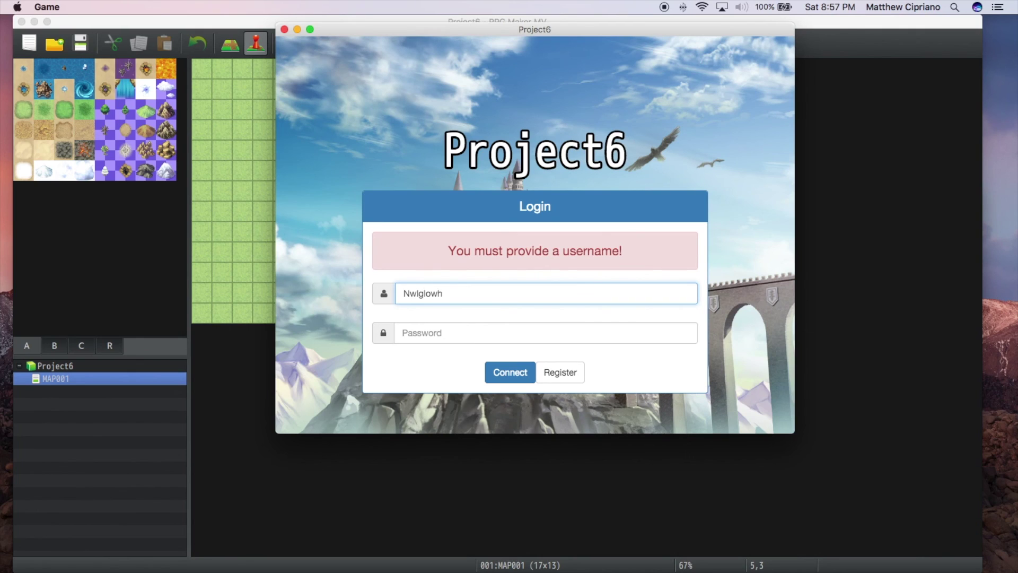
key(Tab)
text(••••••••••••••)
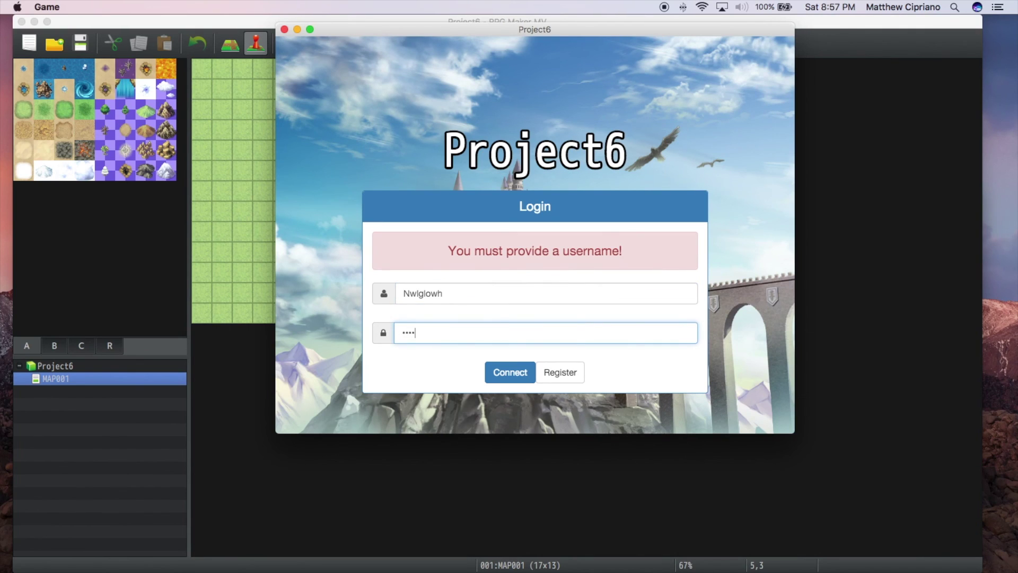
key(Return)
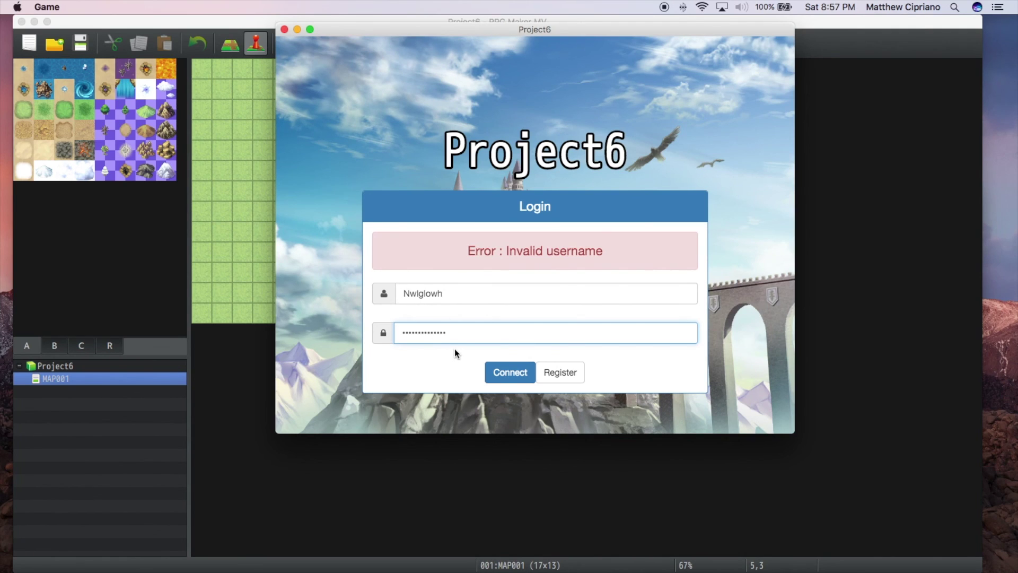
key(ctrl+Right)
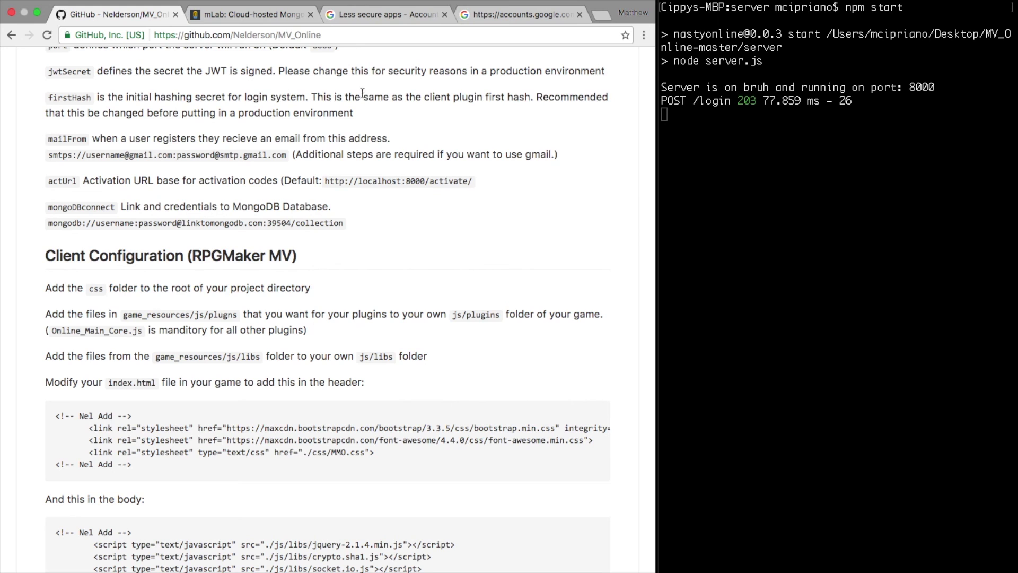
- Read the repository's server/api_routes/login_routes.js code to understand the login error
scroll(362, 93, up, 10)
key(ctrl+Left)
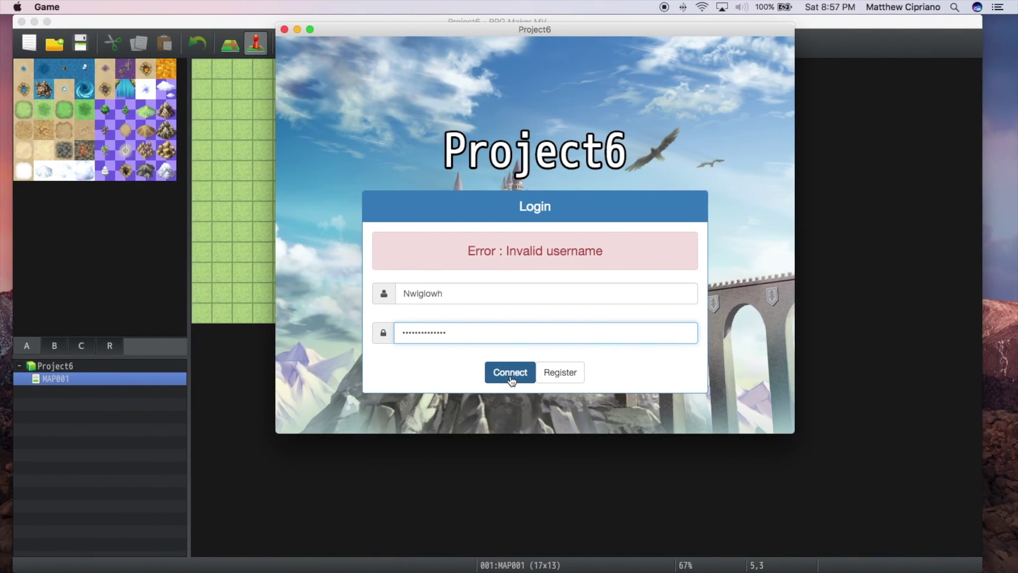
key(ctrl+Right)
scroll(583, 289, up, 5)
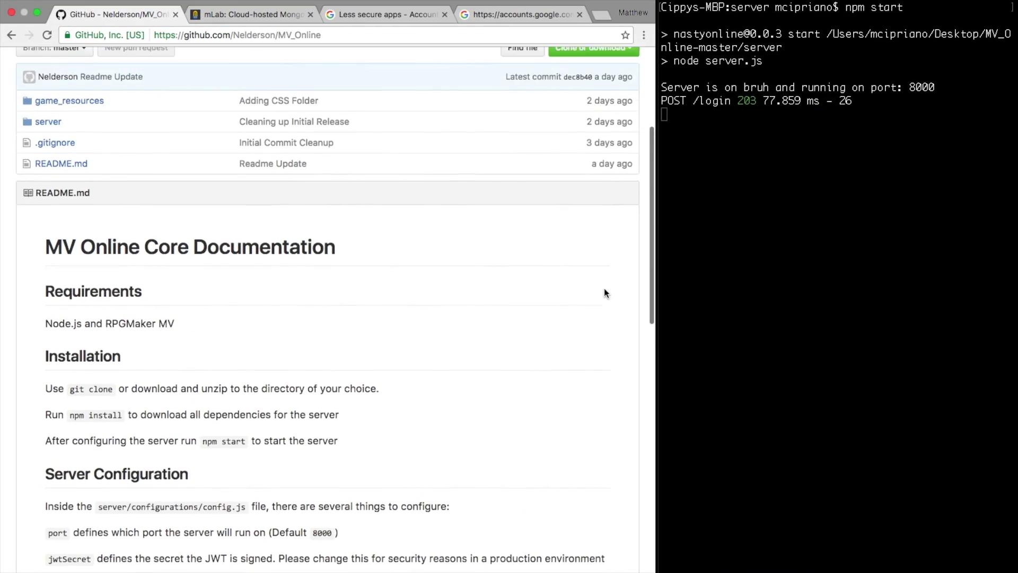
click(51, 169)
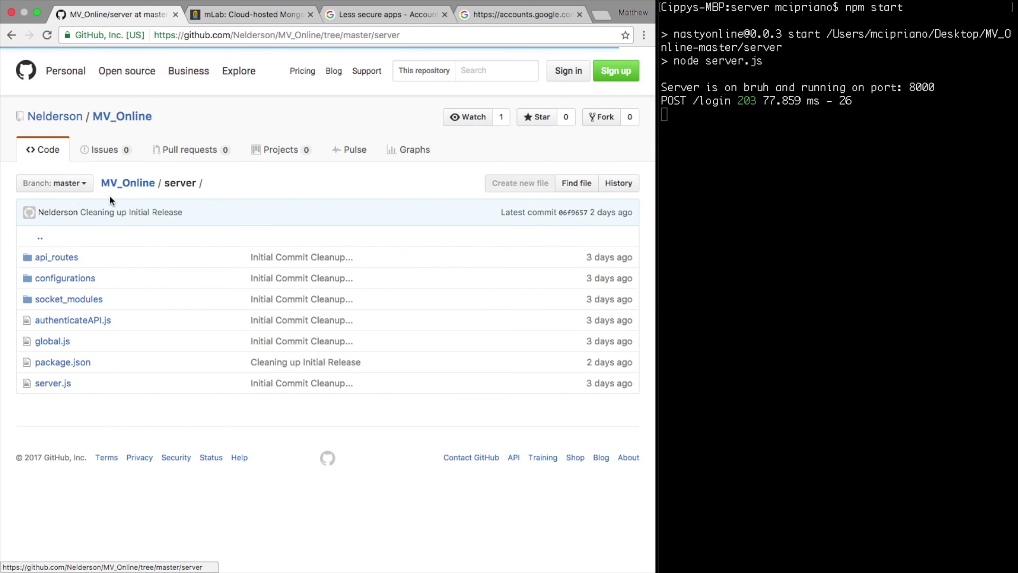
click(70, 260)
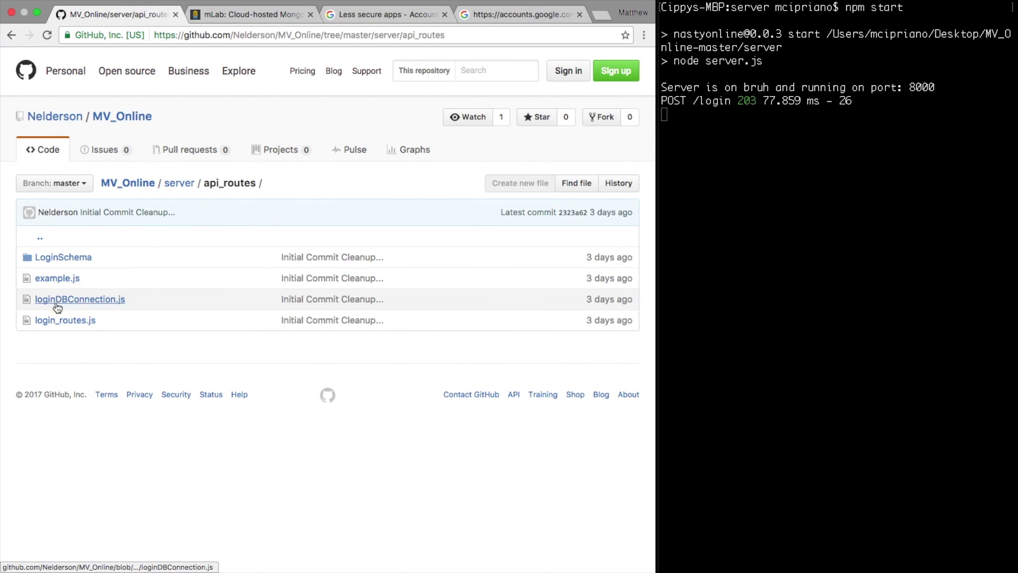
click(59, 321)
scroll(218, 395, down, 15)
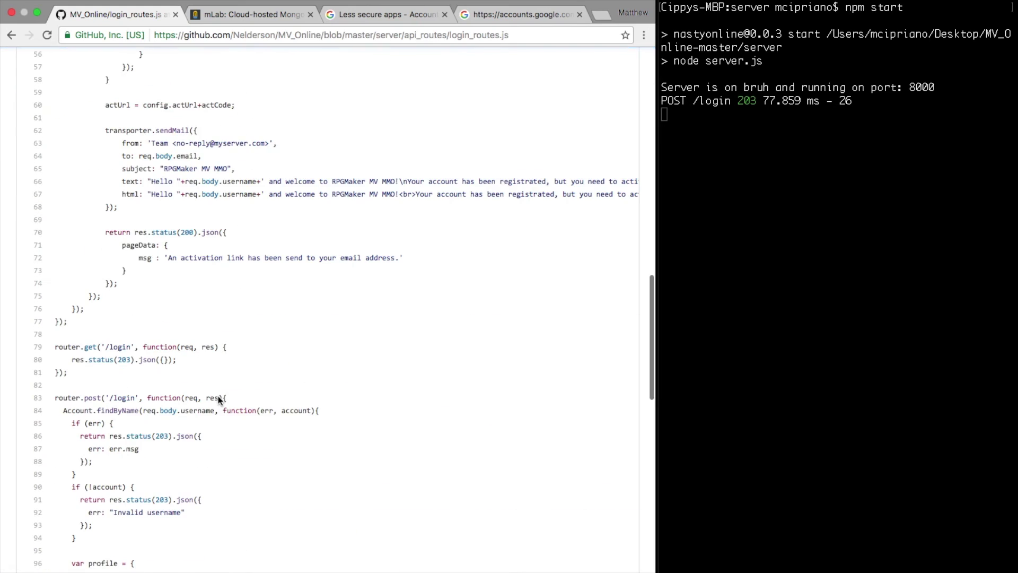
scroll(217, 399, down, 5)
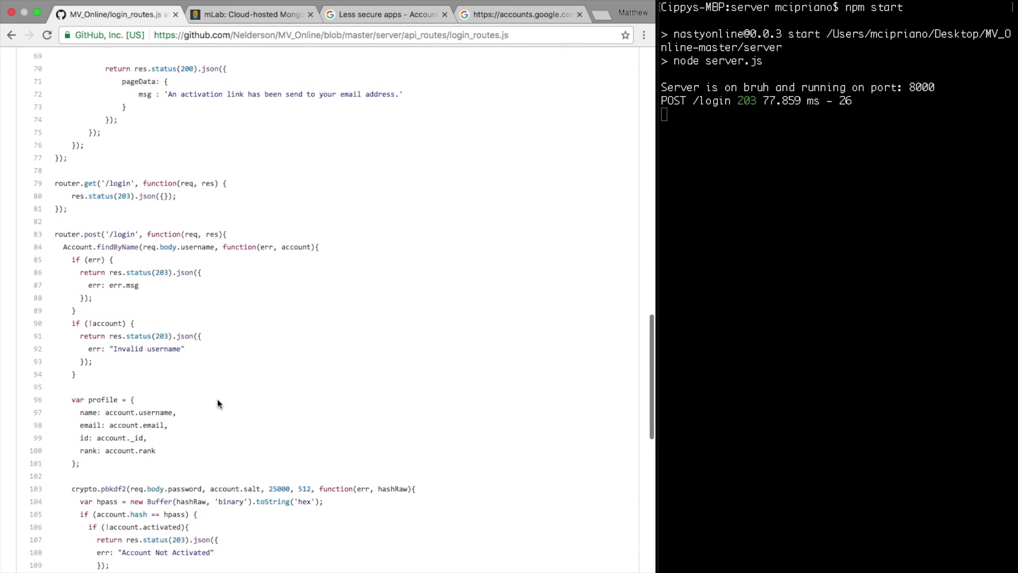
scroll(140, 352, down, 5)
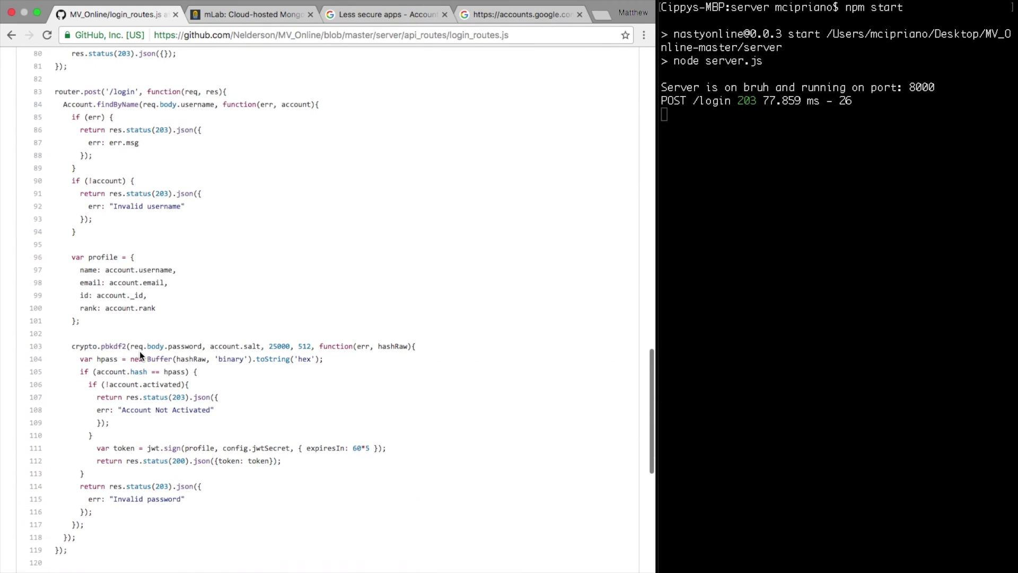
scroll(140, 352, down, 5)
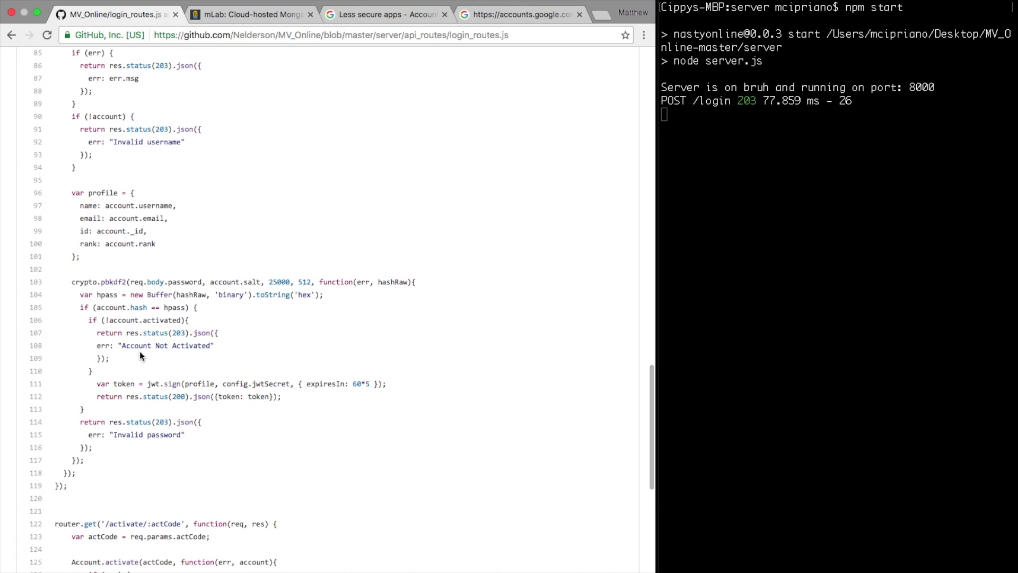
scroll(140, 355, up, 5)
scroll(140, 352, up, 2)
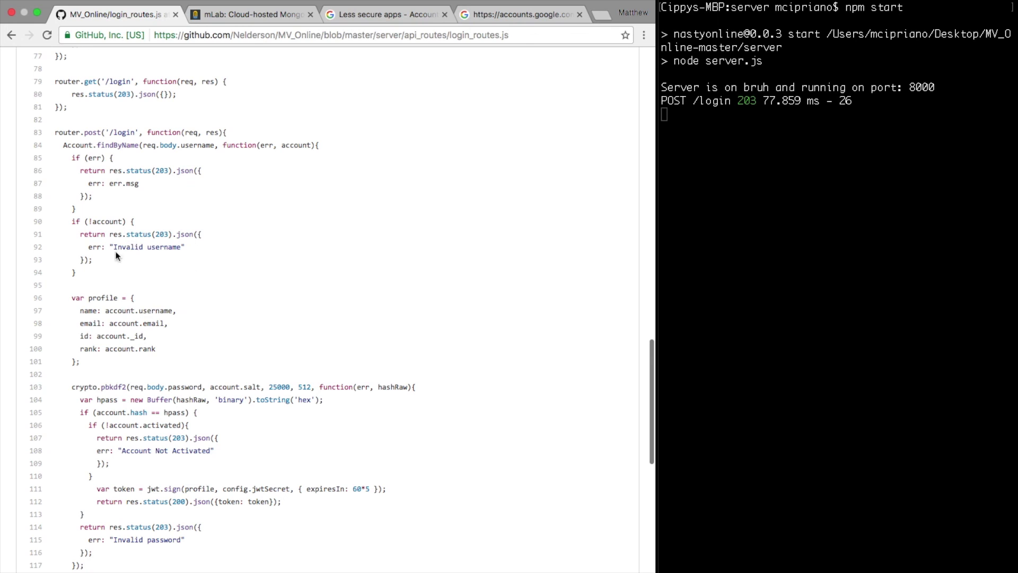
- Check the mLab mygame collection and reload the awsometest database page
key(ctrl+Left)
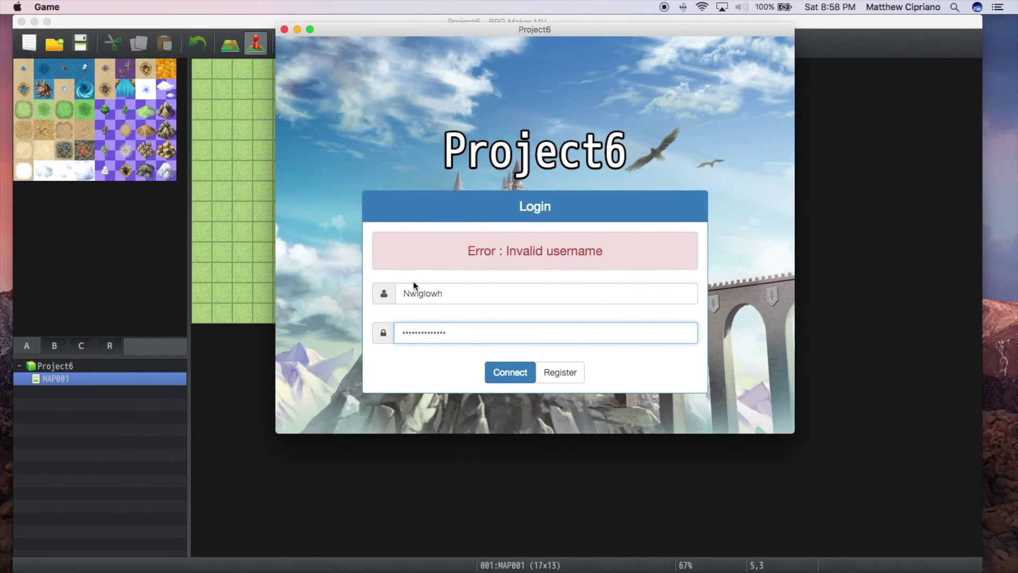
key(ctrl+Right)
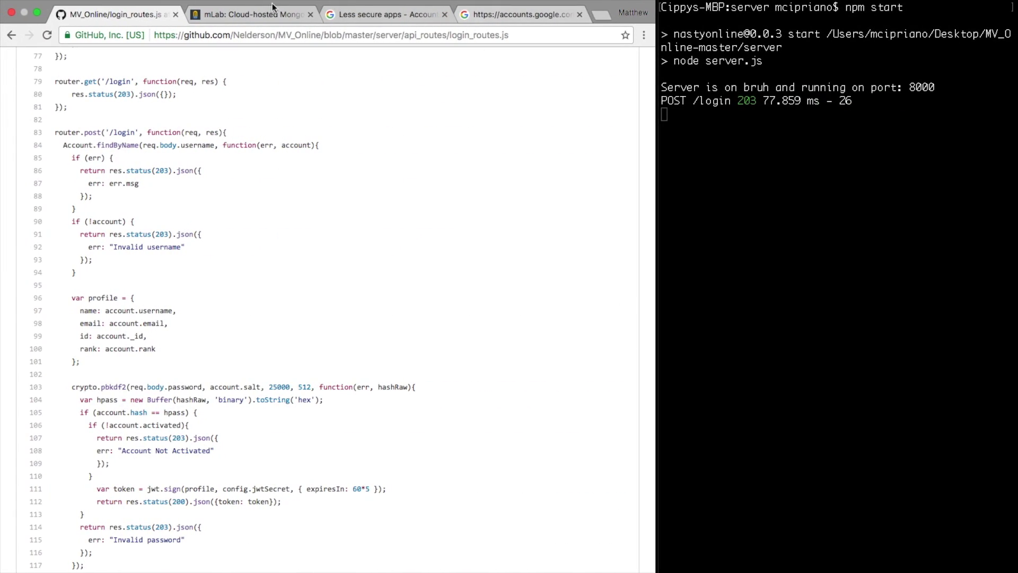
click(249, 14)
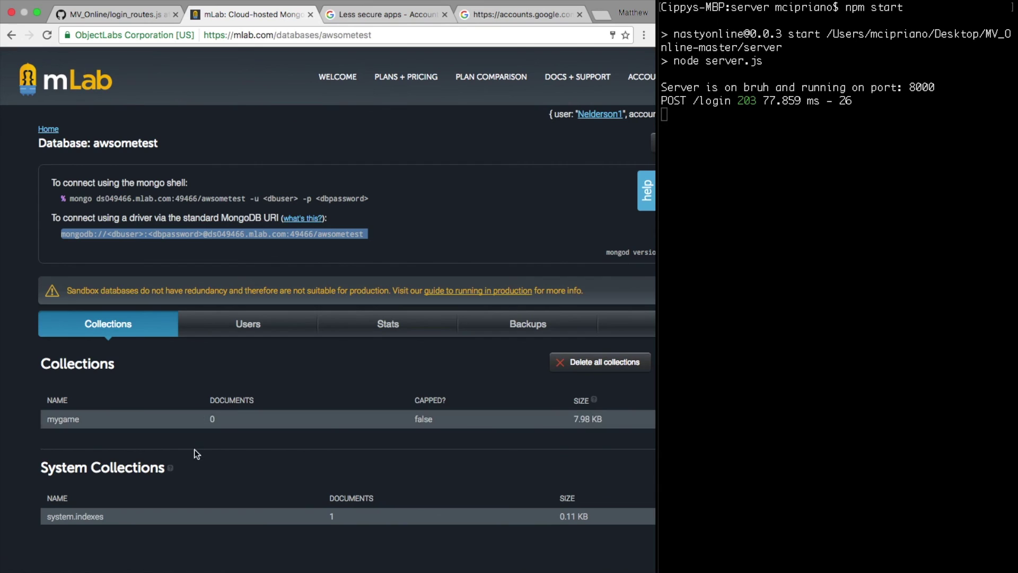
click(242, 418)
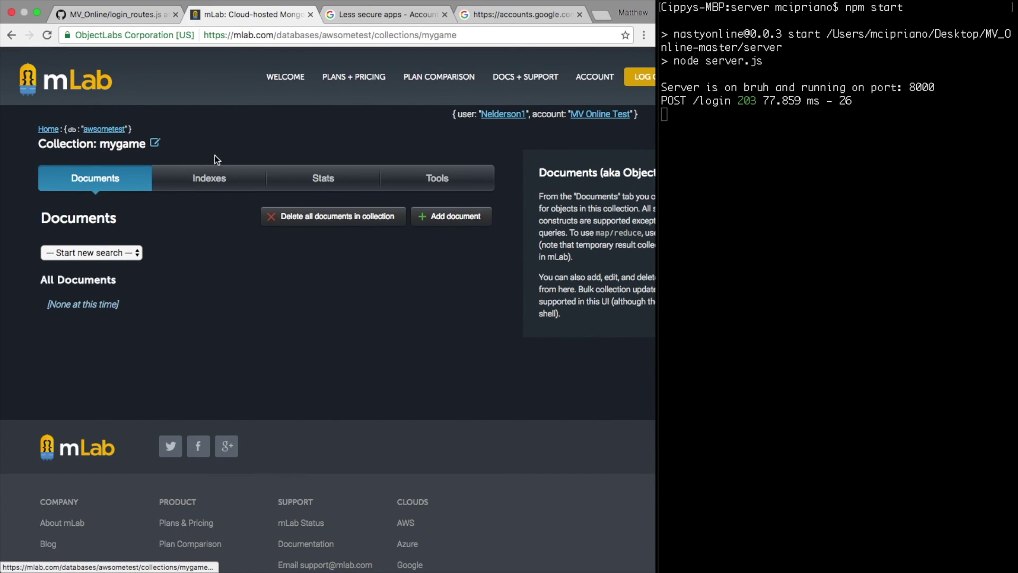
click(106, 135)
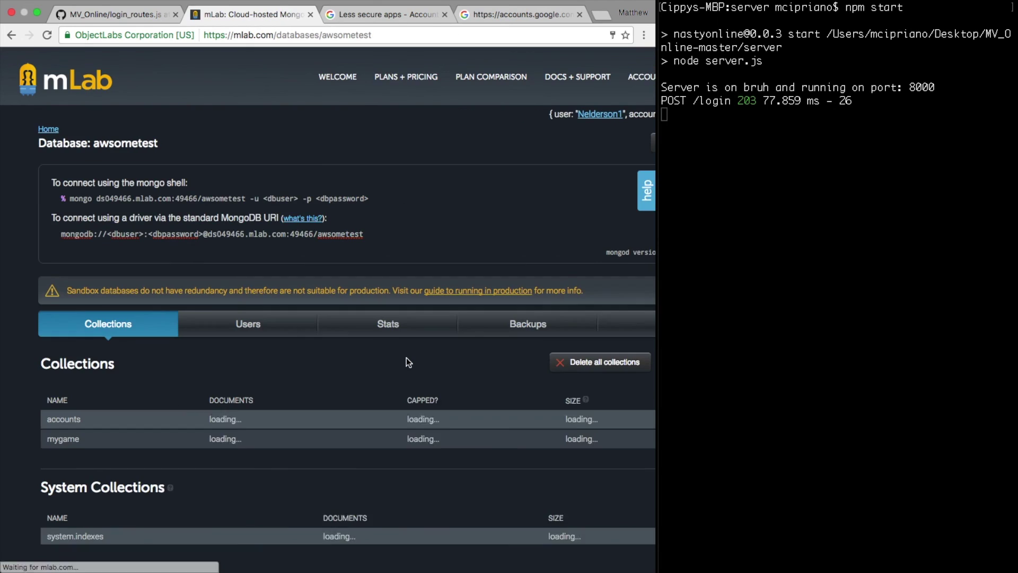
key(ctrl+Left)
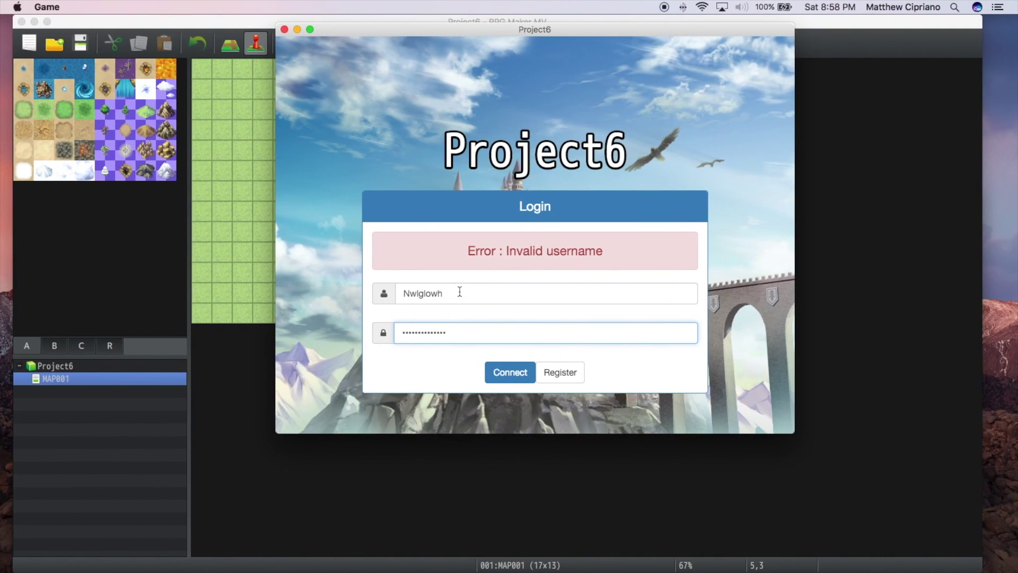
- Clear the old username and password, then go to the registration form
double_click(460, 292)
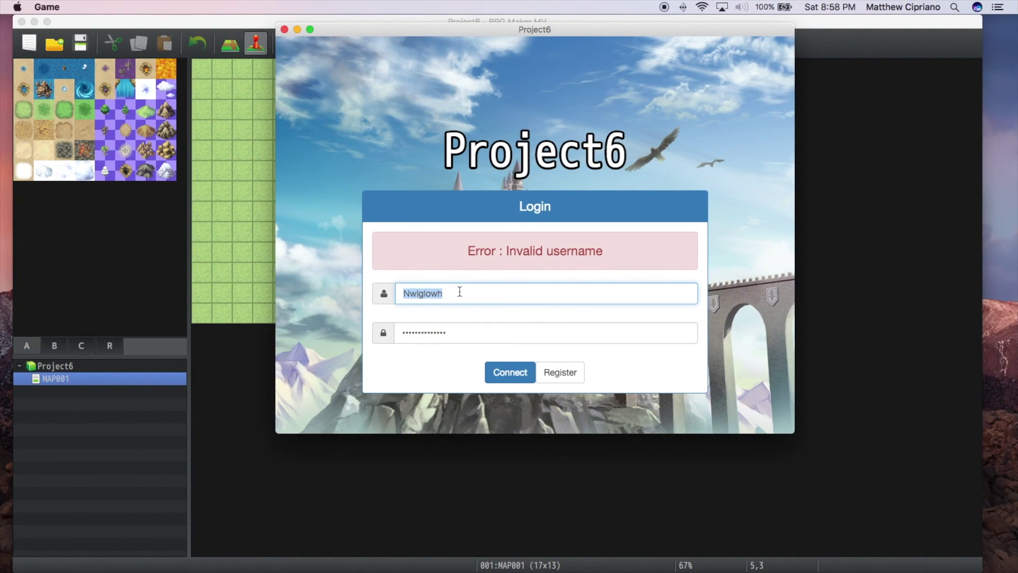
key(BackSpace)
double_click(449, 340)
key(BackSpace)
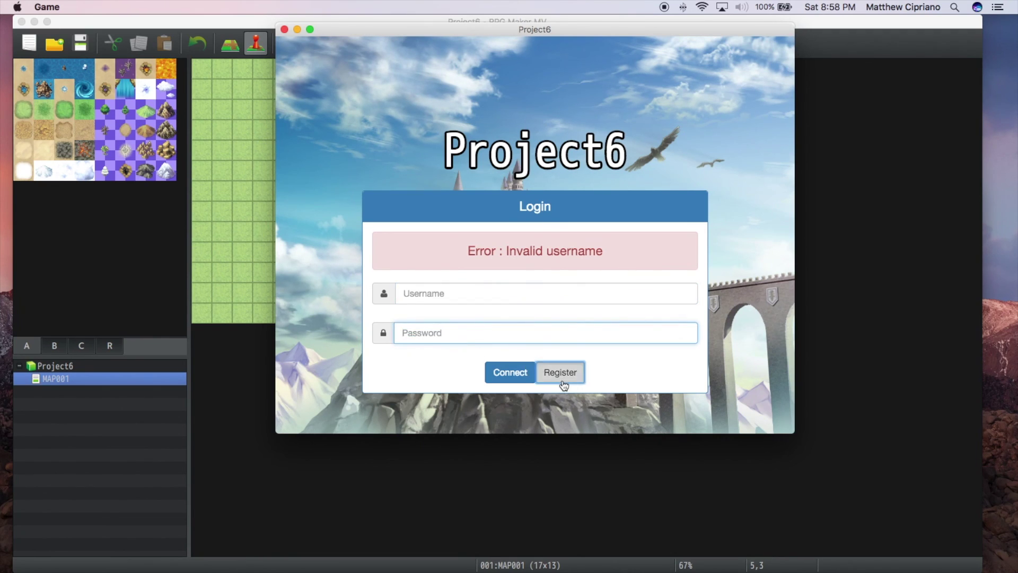
click(560, 372)
- Register a new account with a username, corrected e-mail address and password
click(415, 241)
text(Nelderson)
key(Tab)
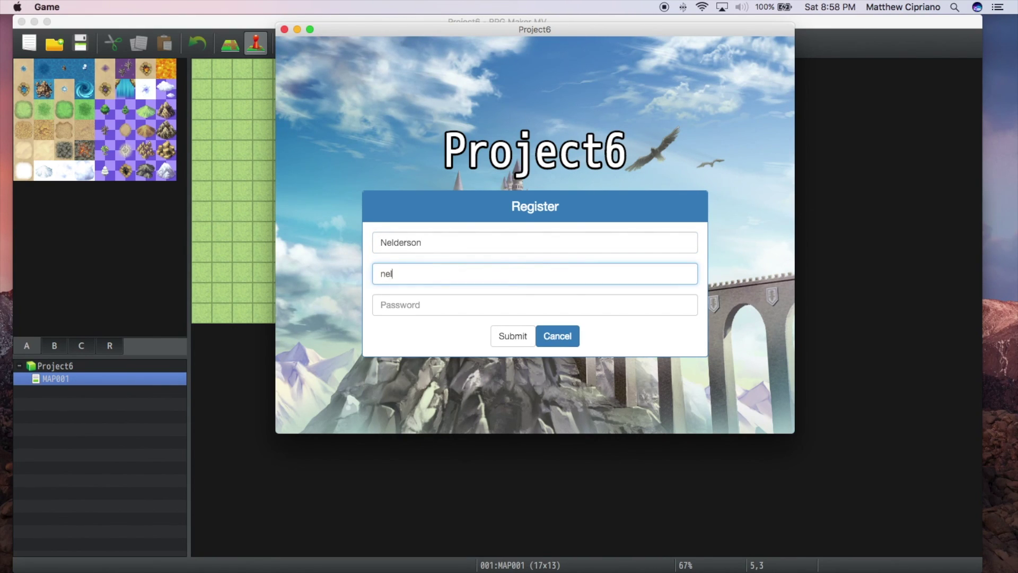
key(Tab)
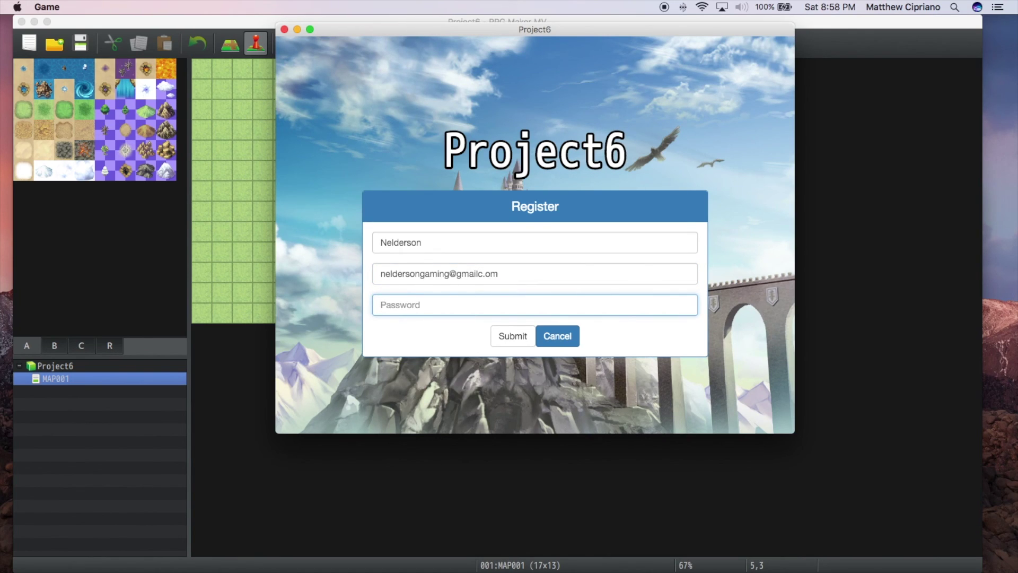
key(shift+Tab)
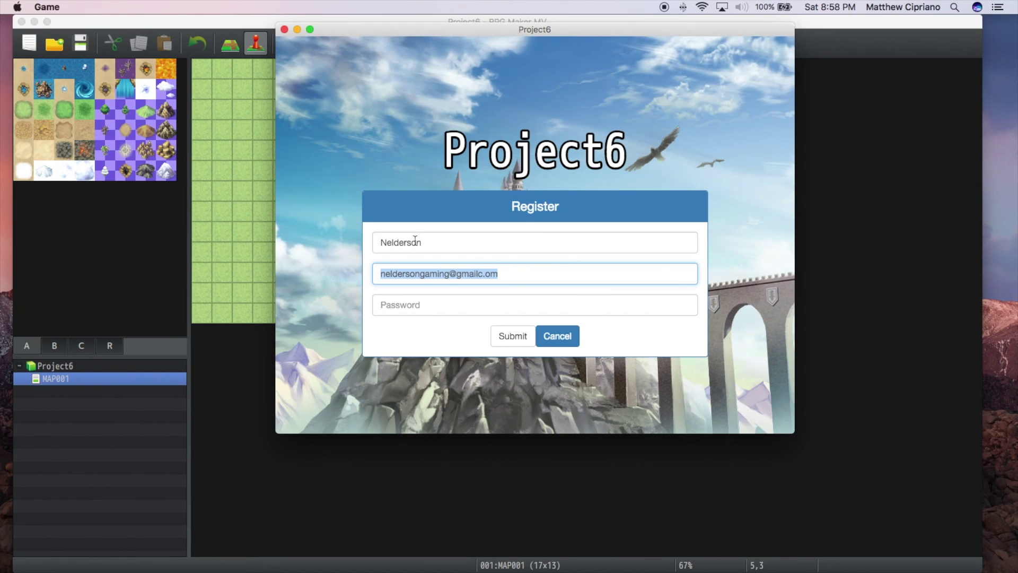
click(511, 272)
key(BackSpace)
key(BackSpace)
key(BackSpace)
key(BackSpace)
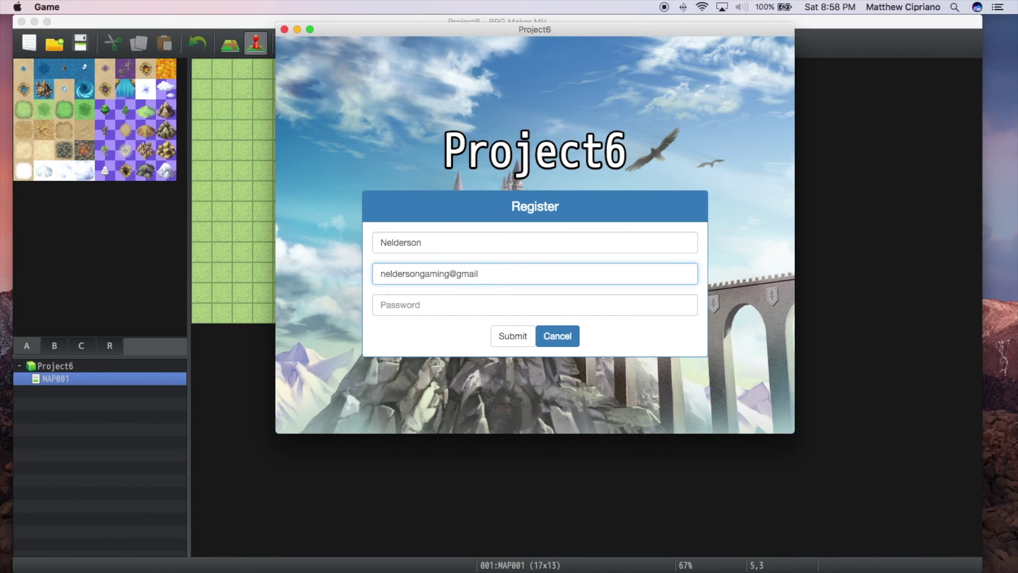
text(.com)
key(Tab)
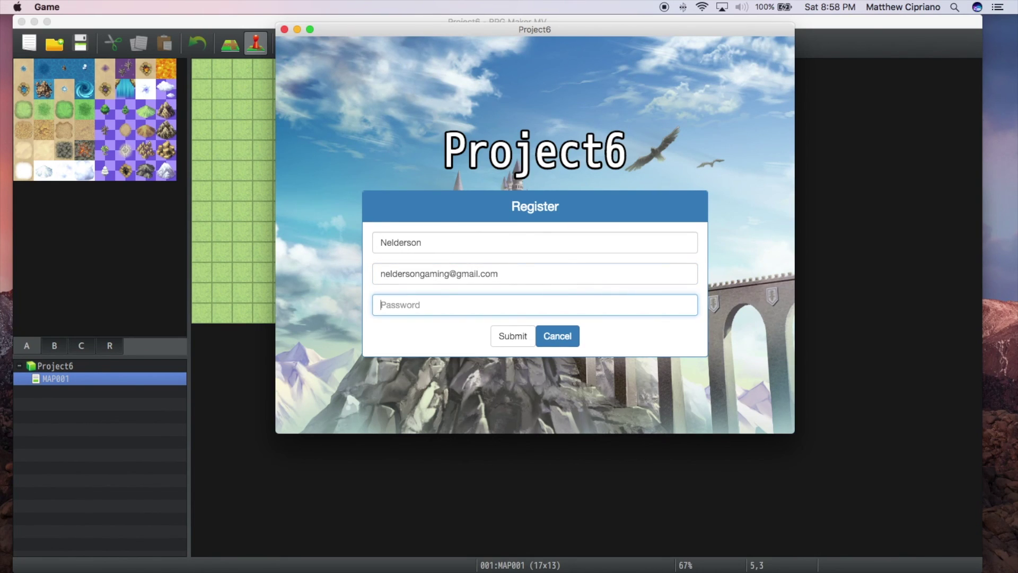
text(******)
key(Return)
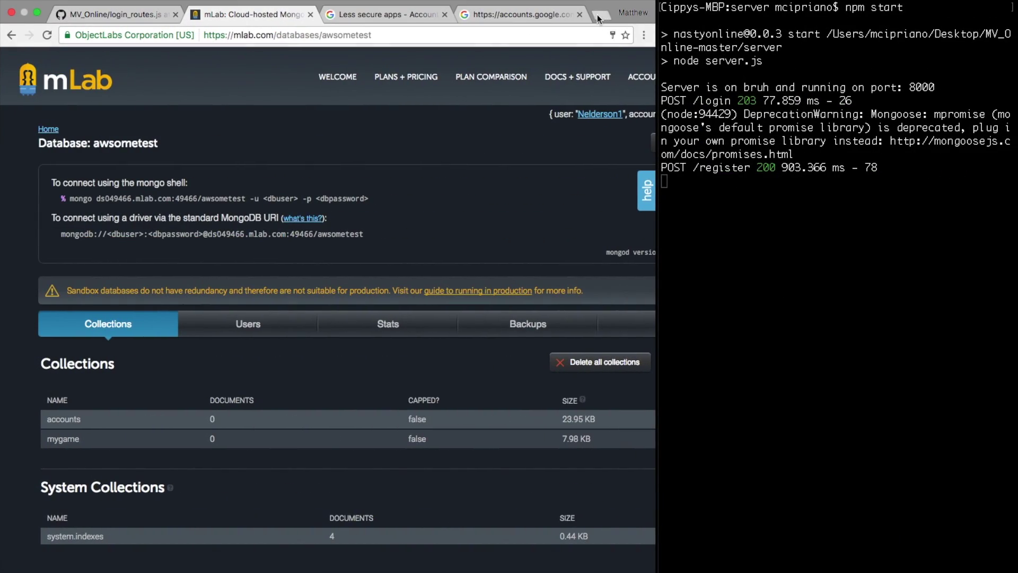
- Open Gmail in a new tab and follow the RPGMaker MV MMO email's activation link
click(598, 17)
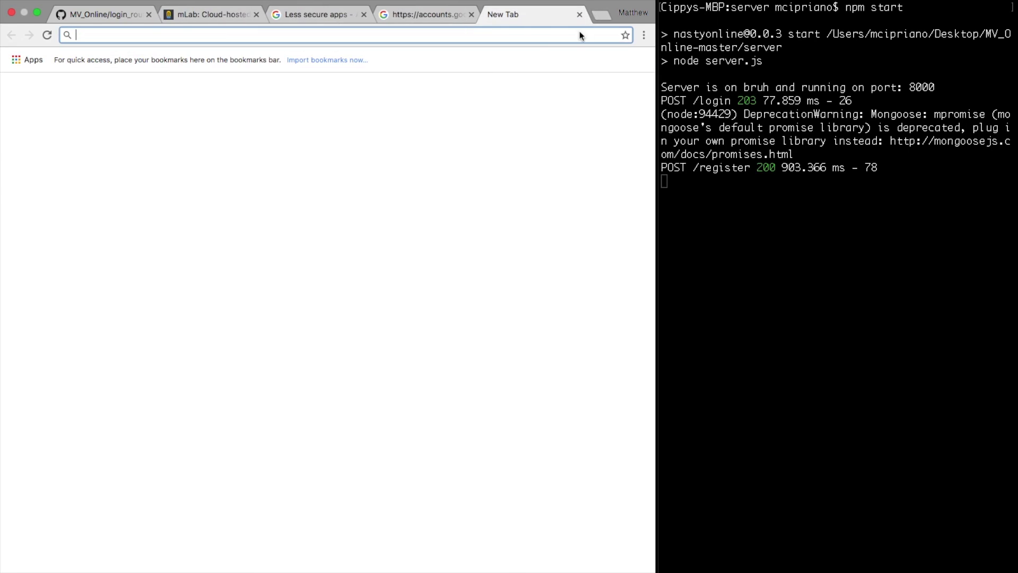
click(28, 60)
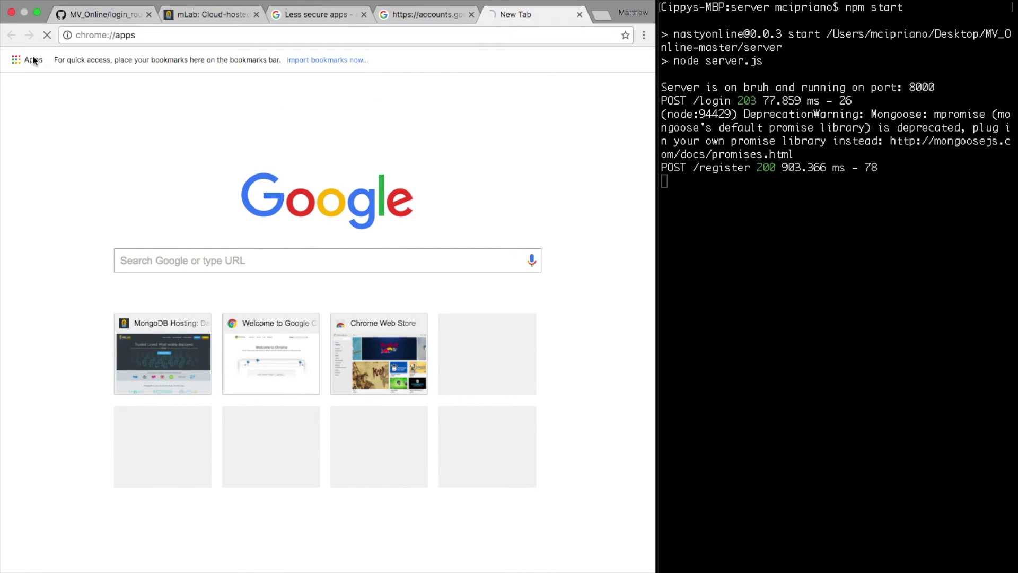
click(439, 211)
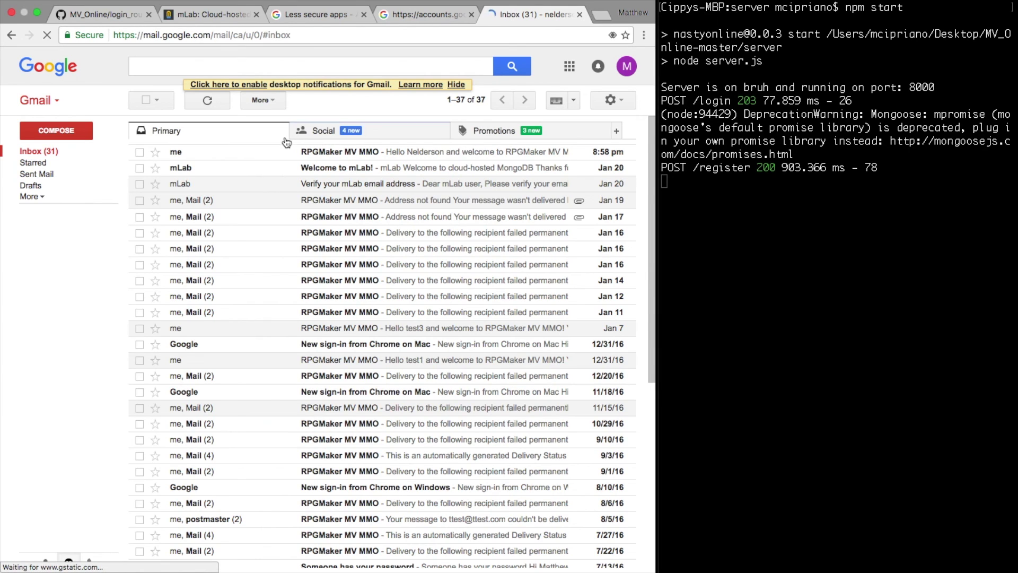
click(370, 157)
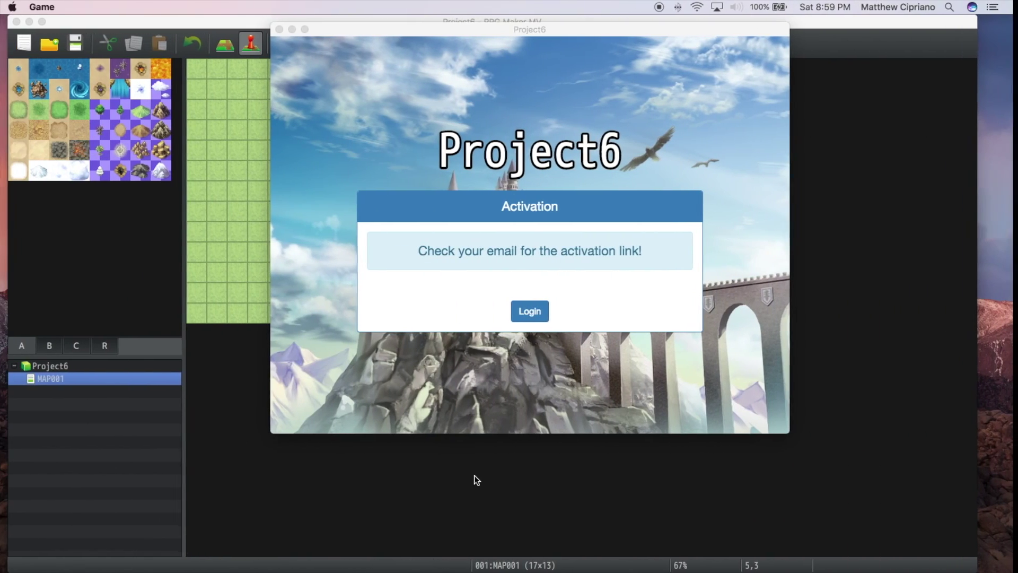
key(ctrl+Right)
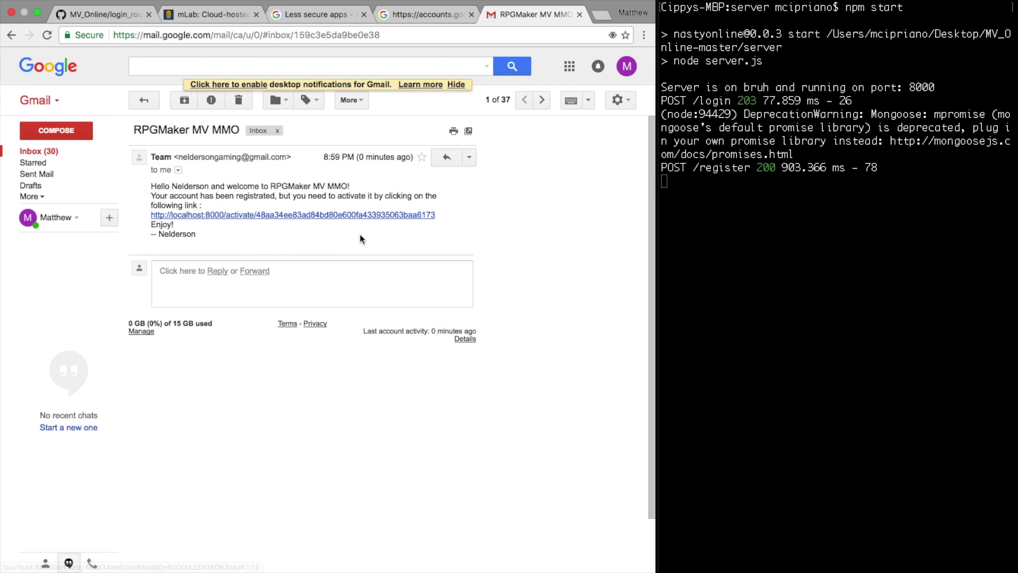
click(335, 214)
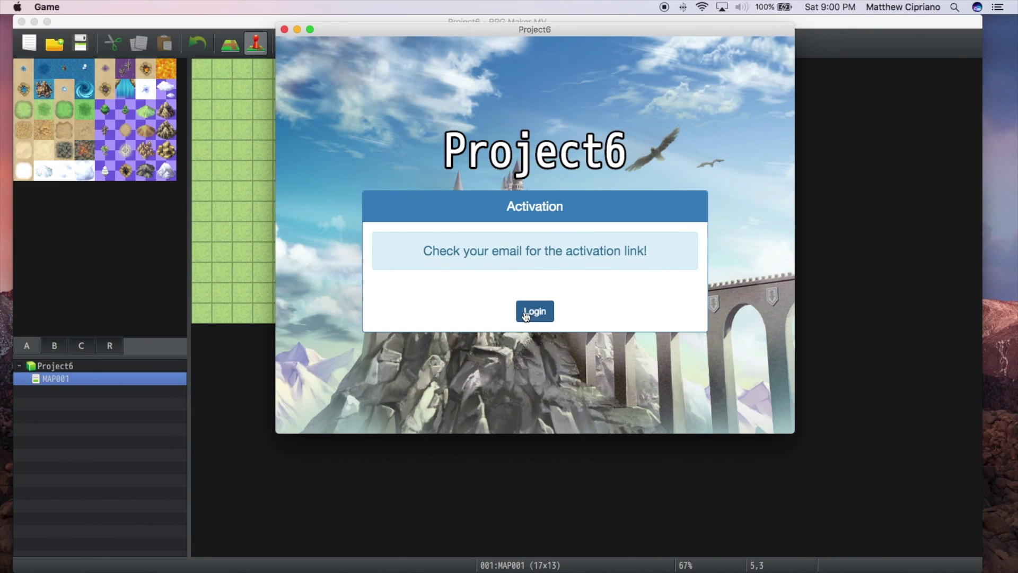
- Log in to the playtest with the newly activated account's username and password
click(526, 313)
click(446, 248)
text(Nelde)
key(BackSpace)
key(BackSpace)
key(BackSpace)
key(BackSpace)
text(elderson)
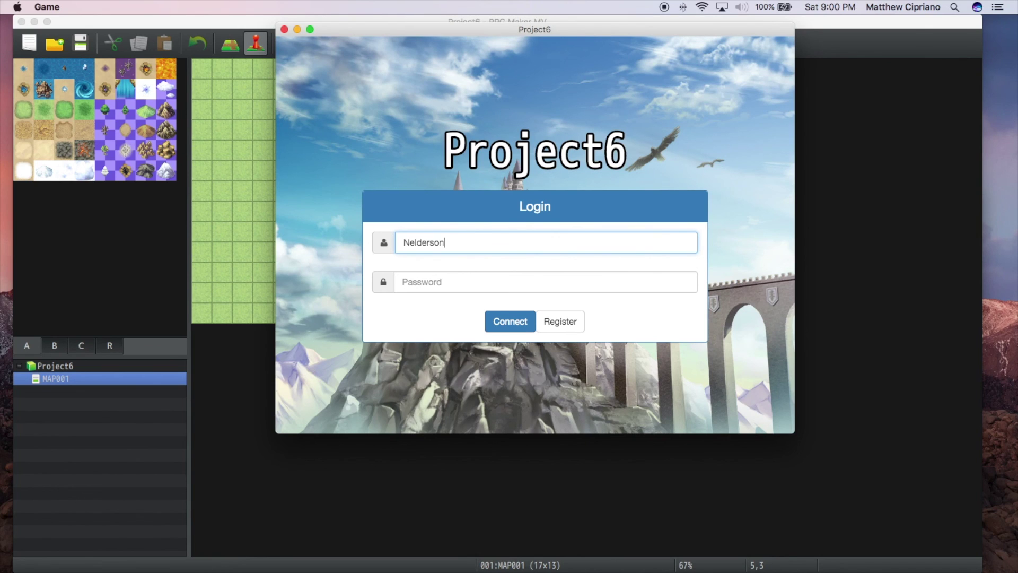
key(Tab)
text(******)
key(Return)
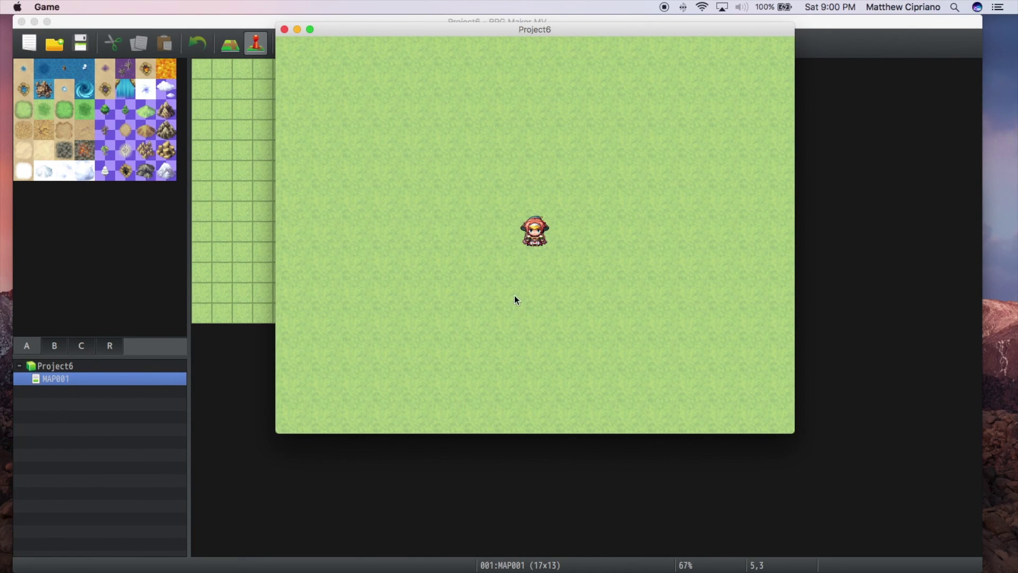
- Walk the party of four around the grassy map, ending near the centre
mouse_move(495, 291)
mouse_down()
mouse_move(453, 154)
mouse_move(615, 118)
mouse_move(386, 143)
mouse_move(383, 186)
mouse_move(411, 234)
mouse_move(504, 325)
mouse_up()
click(685, 382)
click(709, 271)
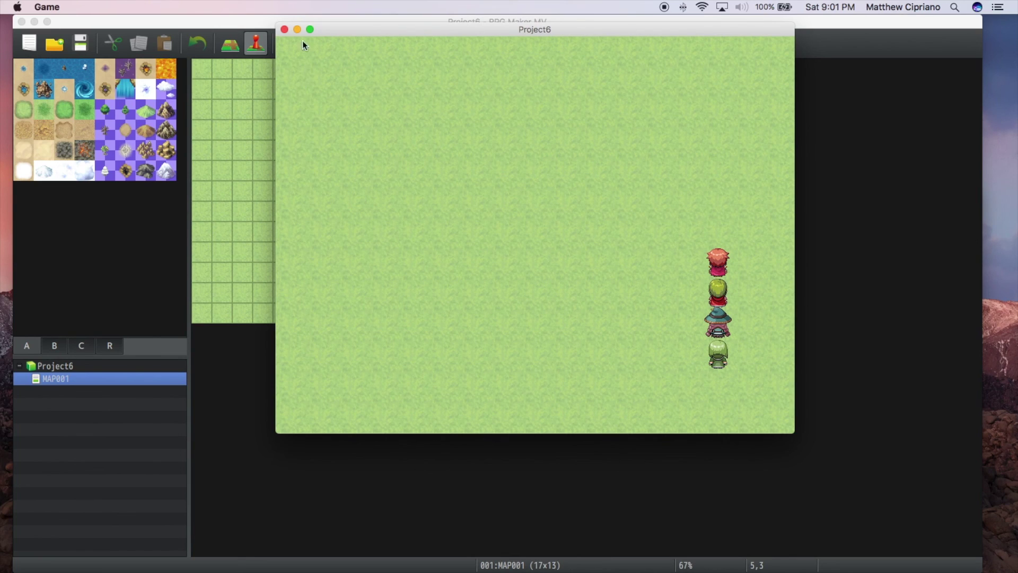
click(479, 199)
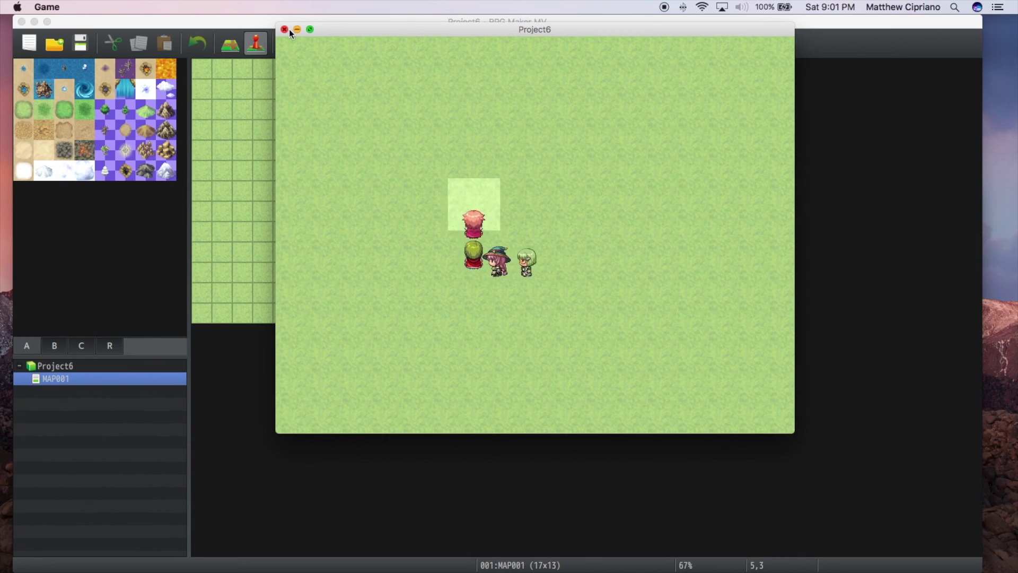
click(285, 29)
click(533, 42)
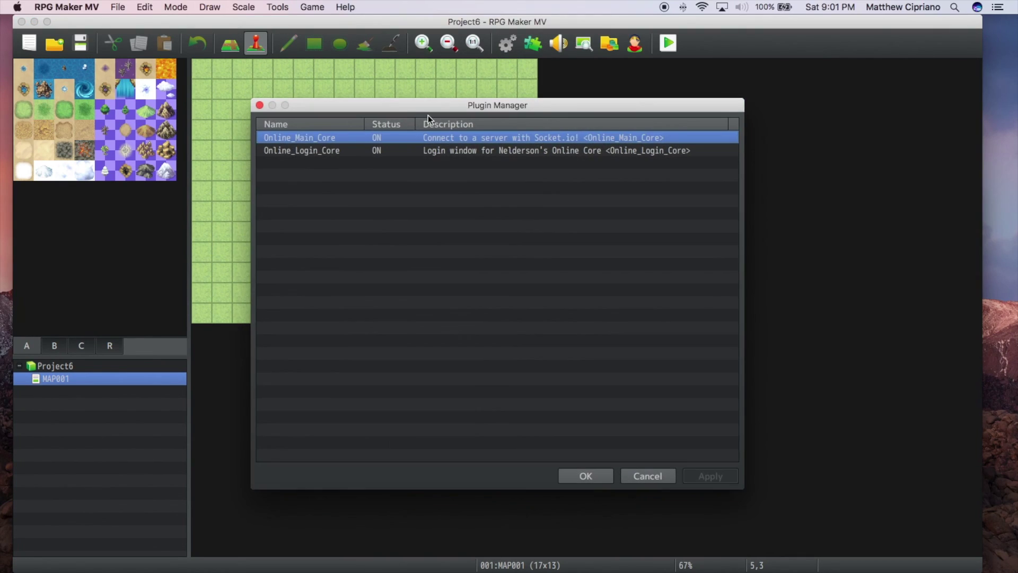
double_click(346, 135)
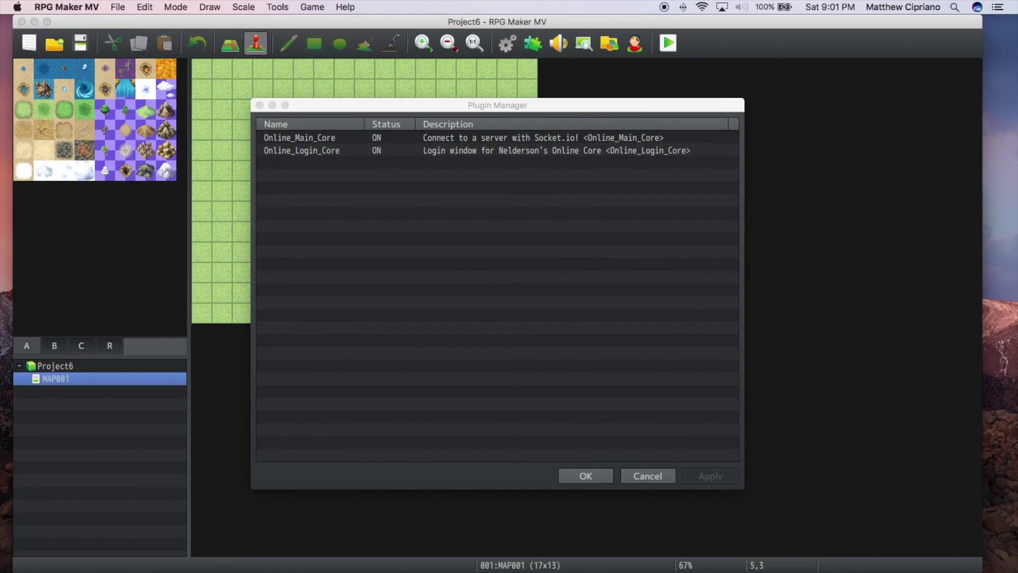
drag(496, 498, 482, 103)
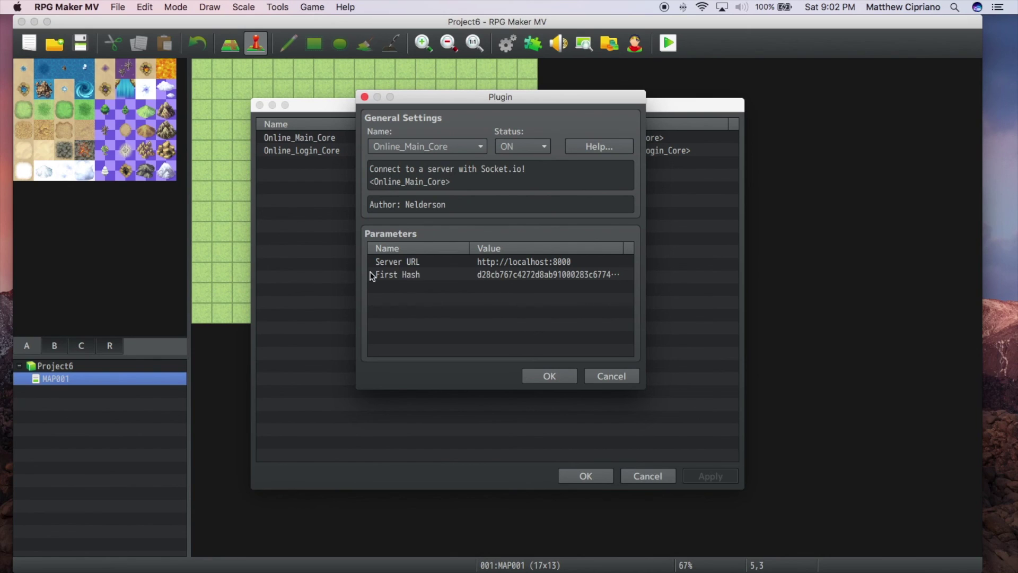
- Select the First Hash parameter in Online_Main_Core's plugin settings
click(492, 275)
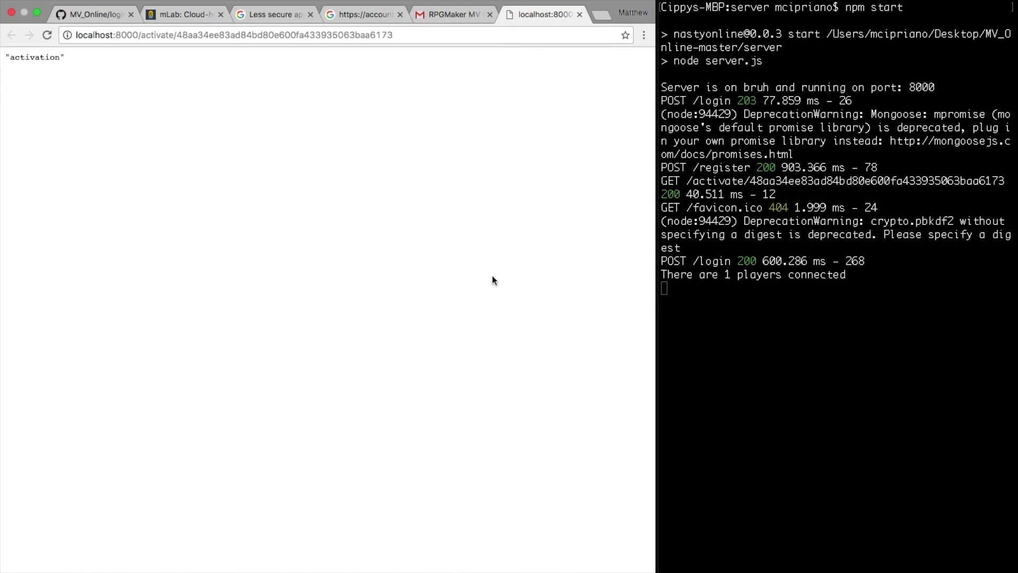
- On GitHub, open MV_Online's server/configurations/config.js to check its firstHash value
click(91, 15)
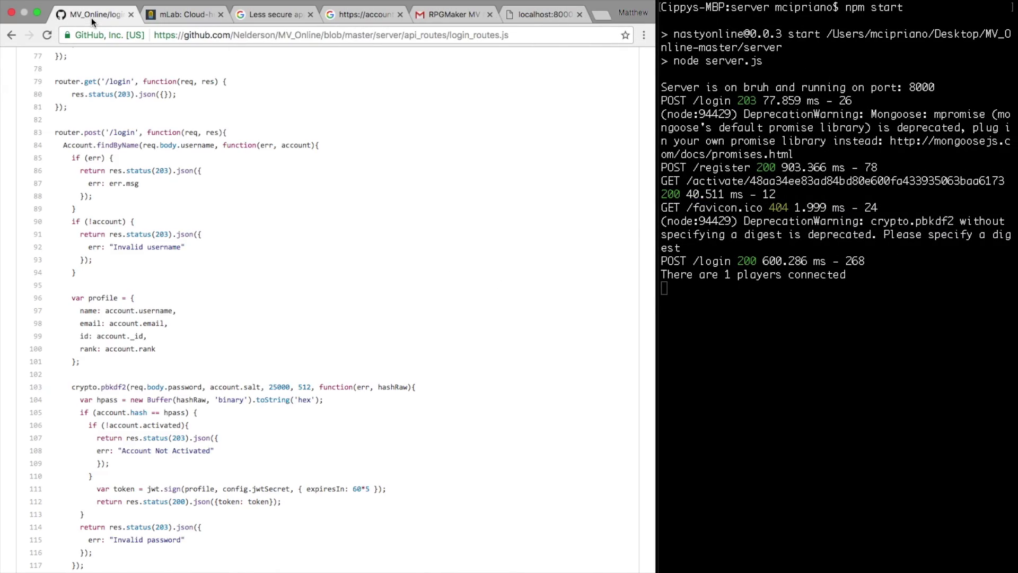
scroll(180, 310, up, 1)
scroll(180, 310, up, 20)
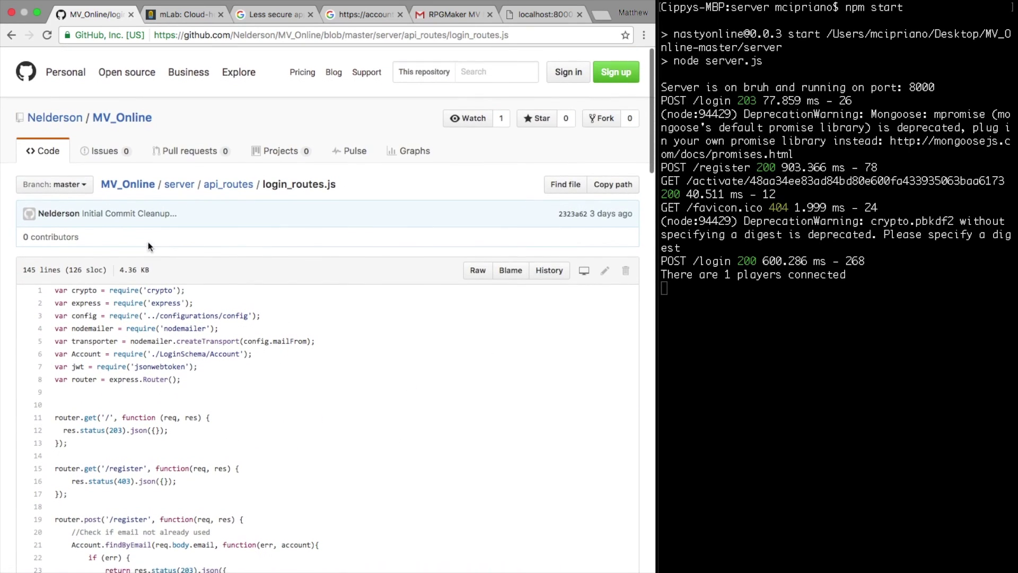
click(177, 184)
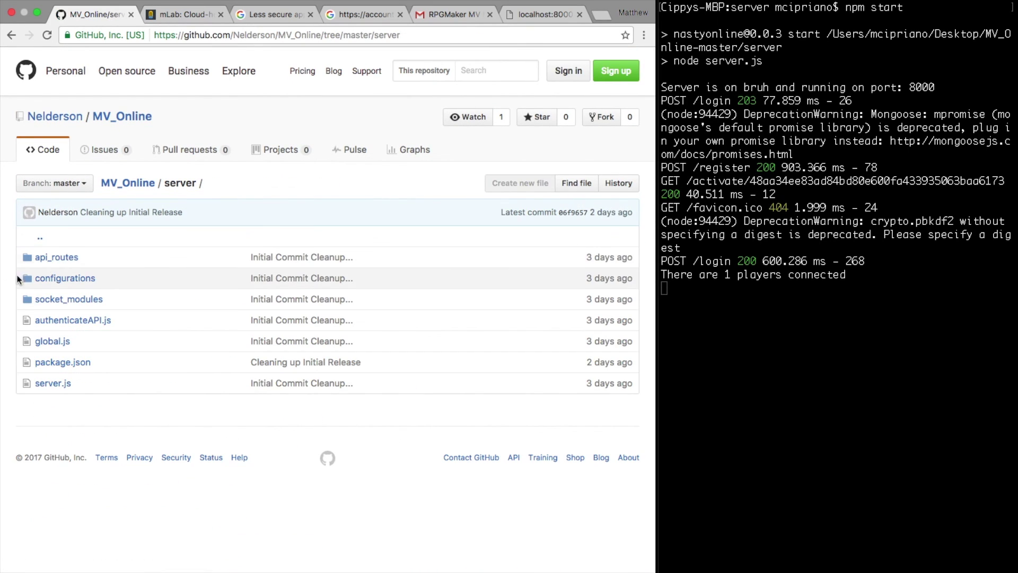
click(69, 278)
click(57, 260)
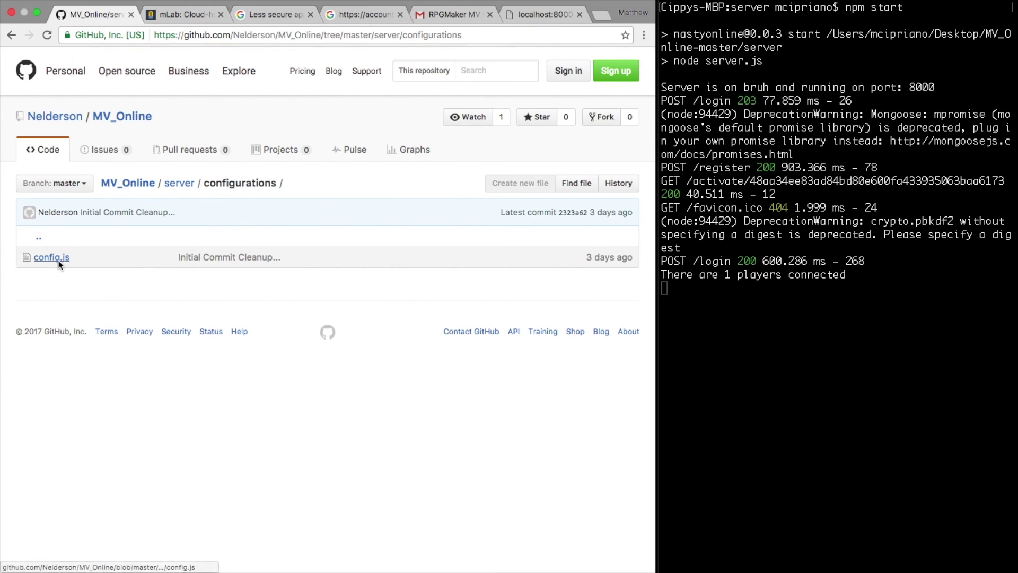
scroll(125, 454, down, 3)
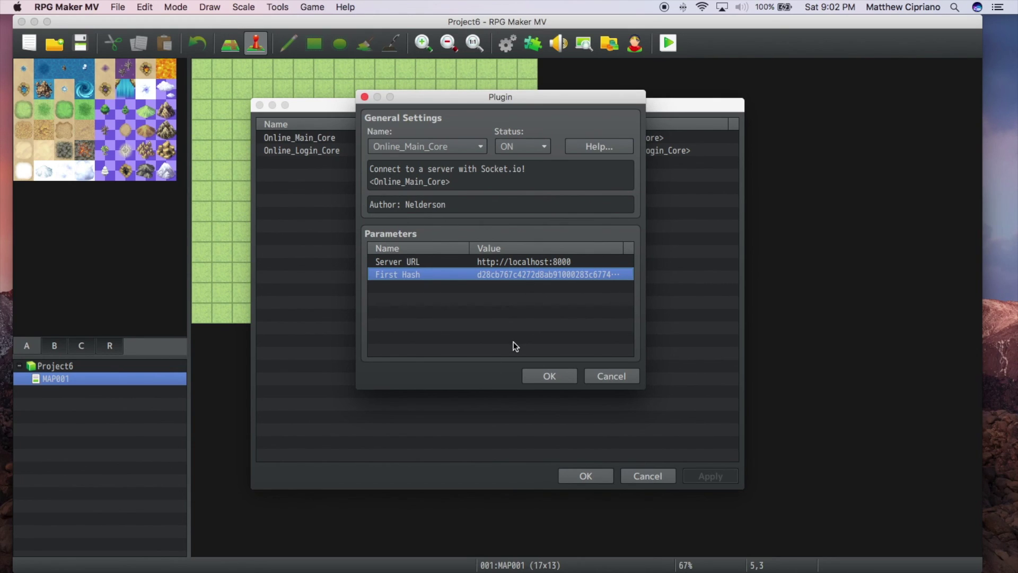
- Confirm and apply the Online_Main_Core settings, then close the Plugin Manager
click(552, 379)
click(705, 470)
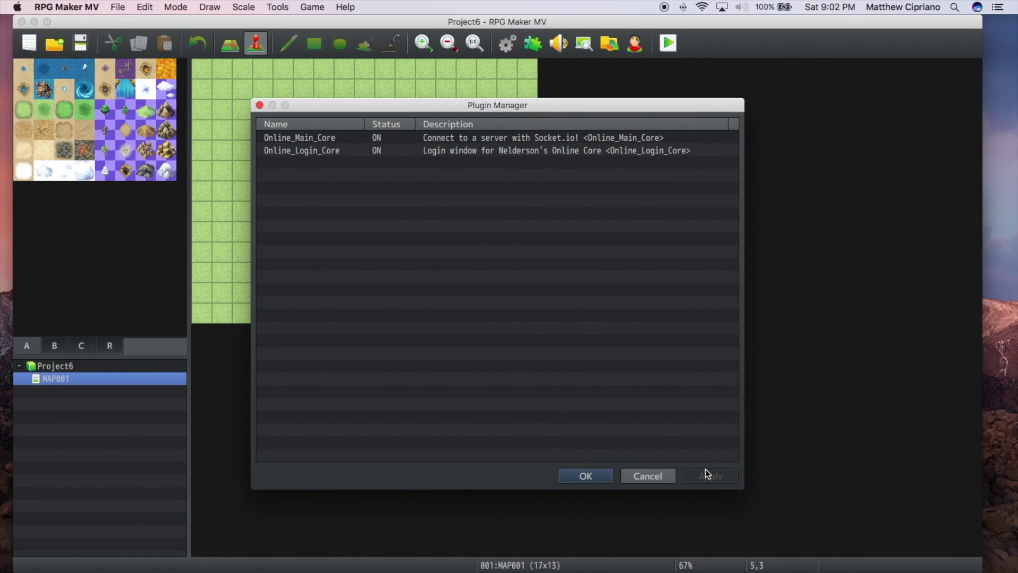
click(595, 475)
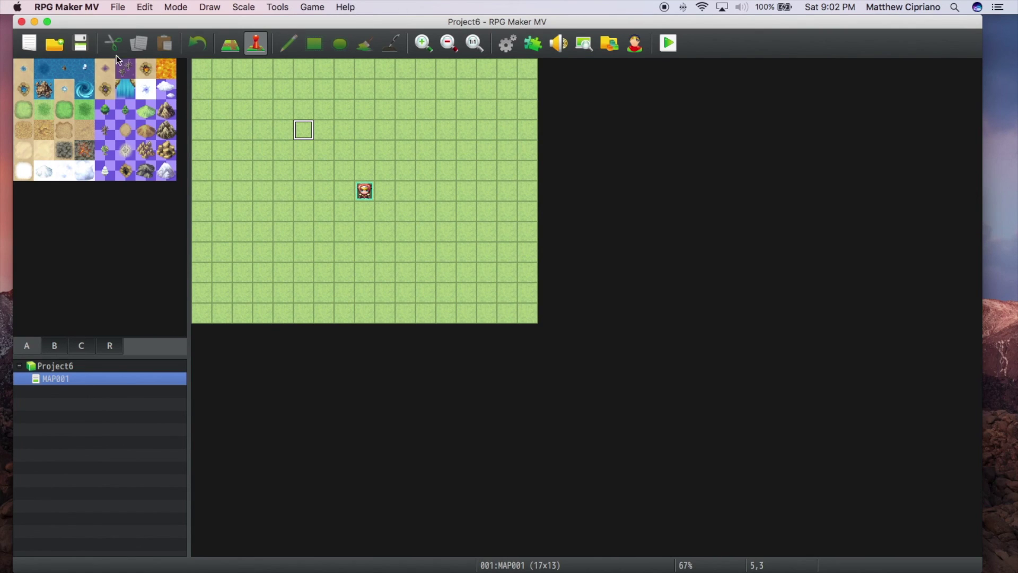
- Reopen the Plugin Manager and open Online_Login_Core's settings with a wider Name column
click(533, 43)
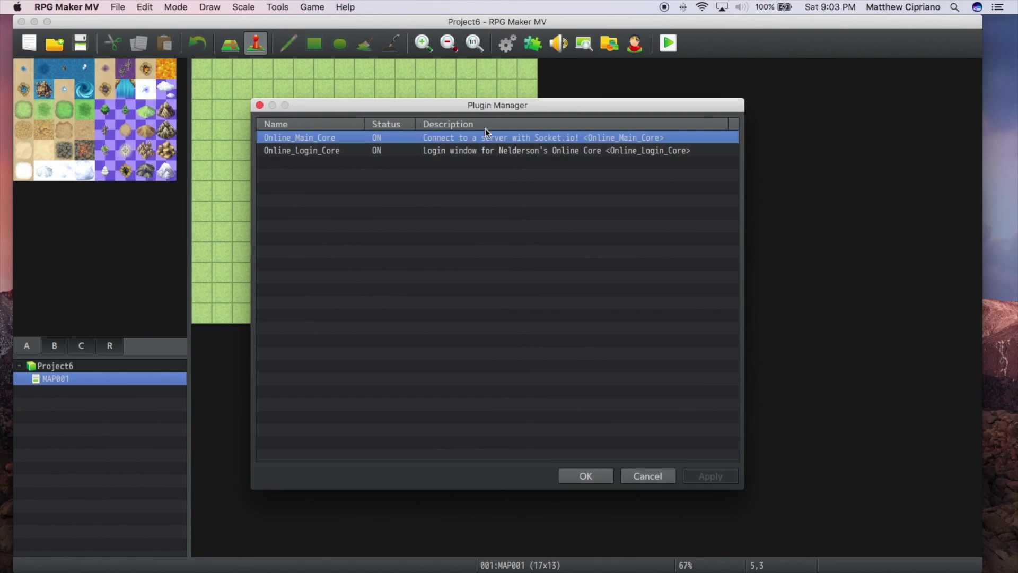
double_click(380, 154)
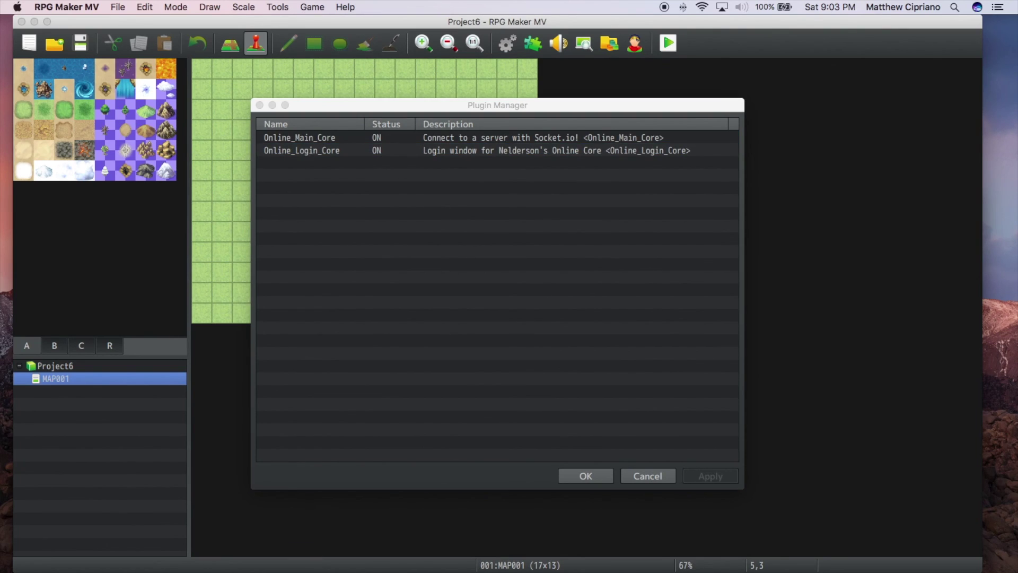
drag(552, 122, 458, 88)
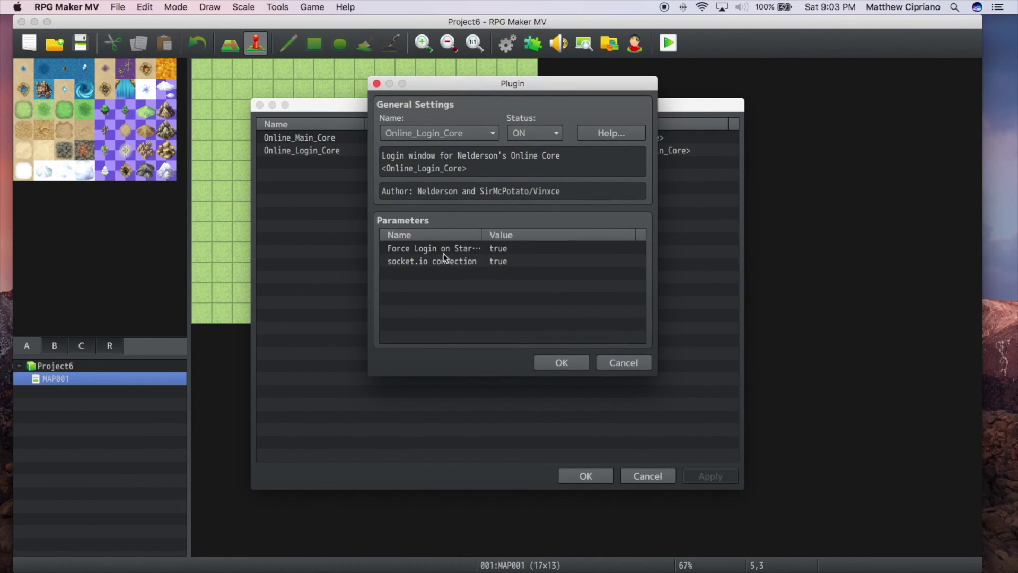
drag(480, 233, 515, 230)
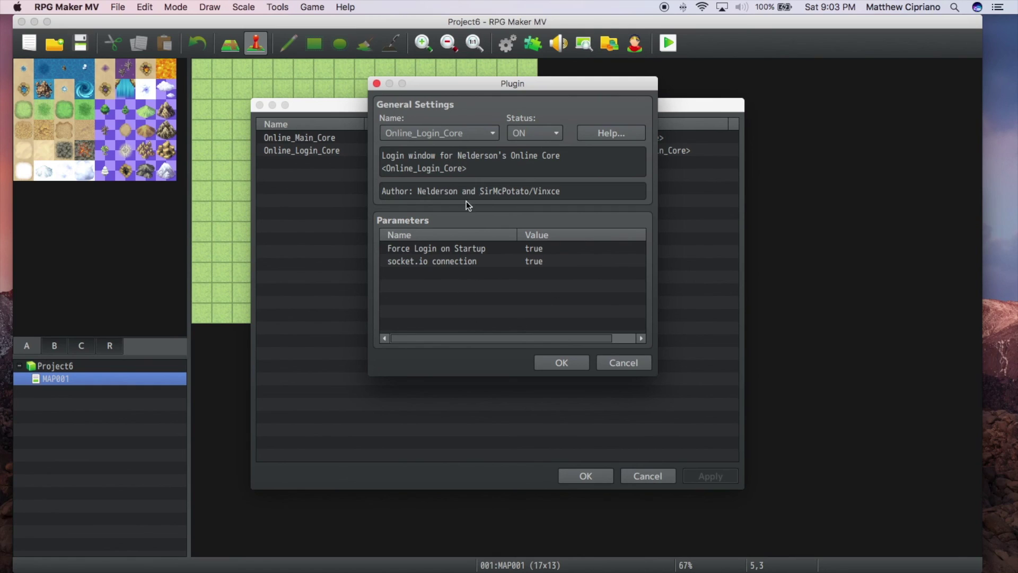
- Set Online_Login_Core's Force Login on Startup to false, leaving socket.io connection true
double_click(427, 249)
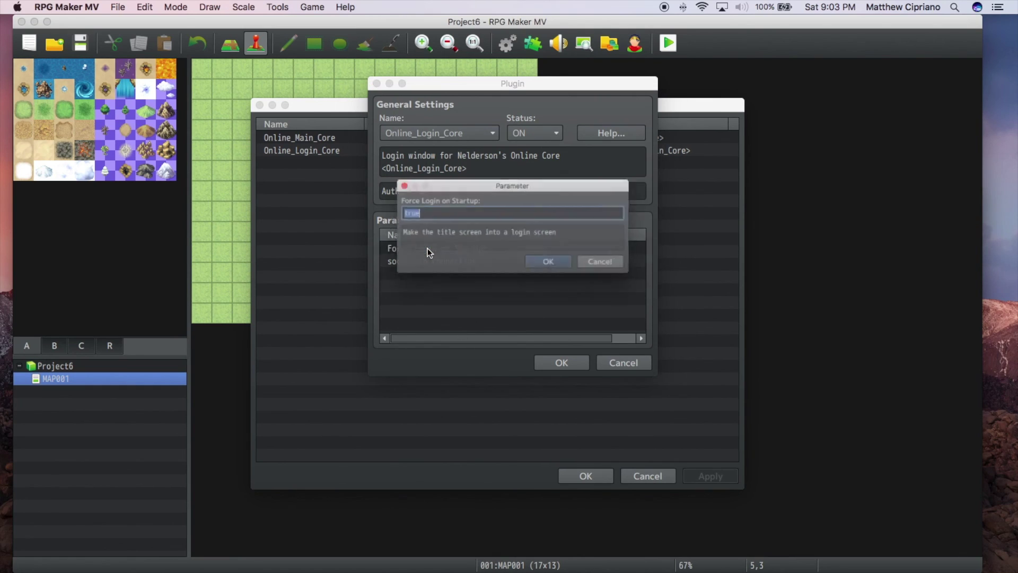
text(false)
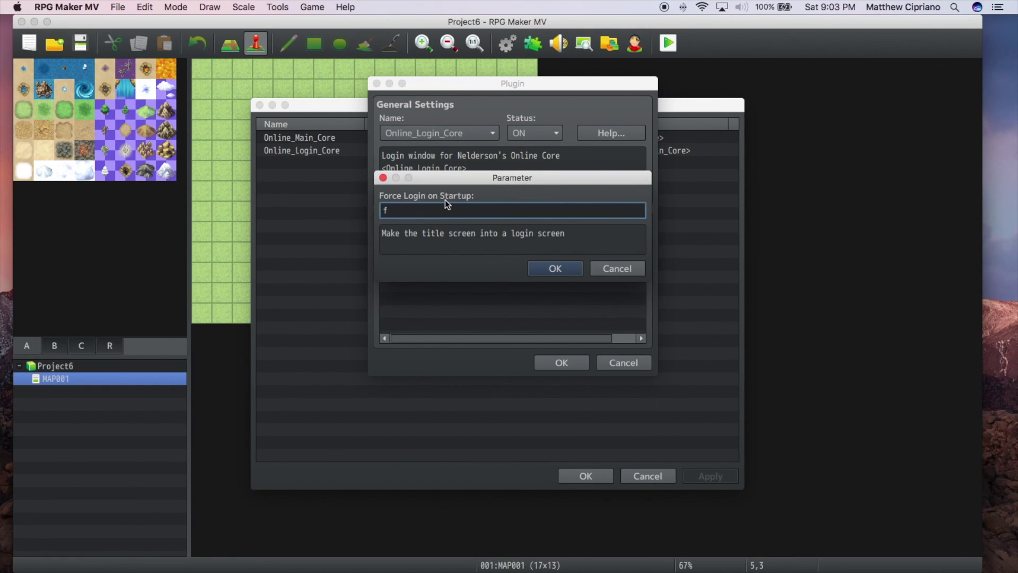
key(Return)
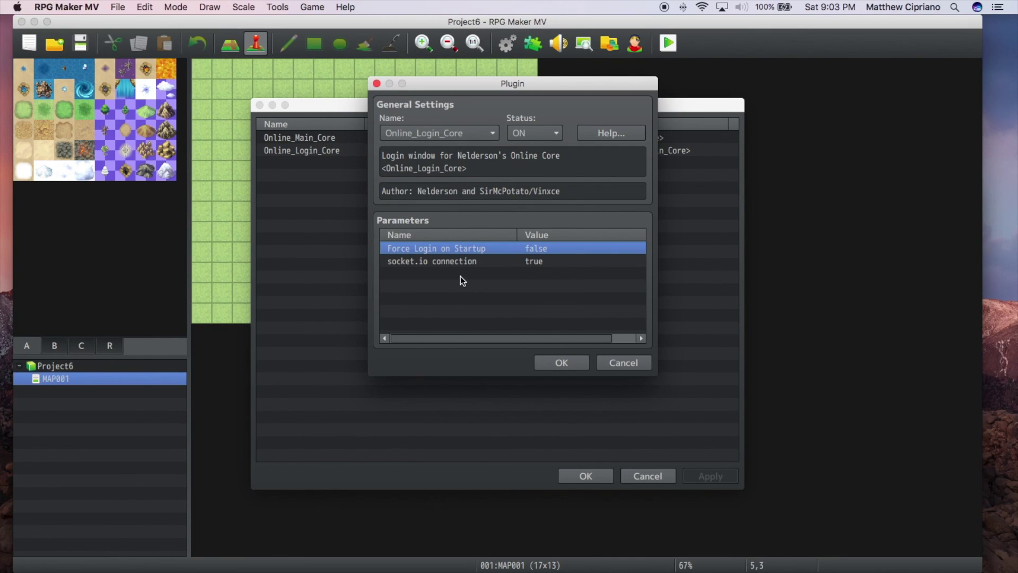
double_click(465, 261)
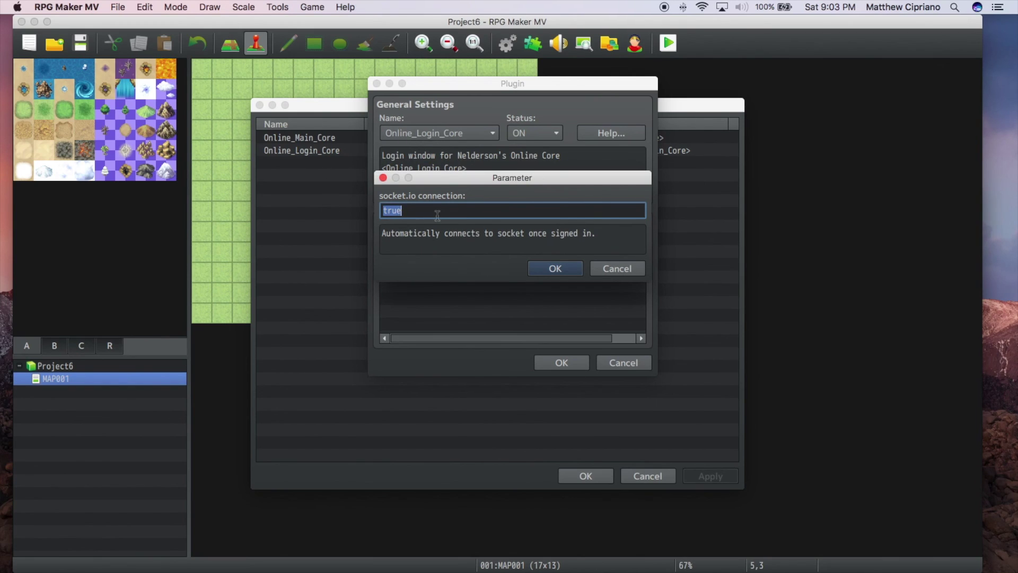
click(555, 268)
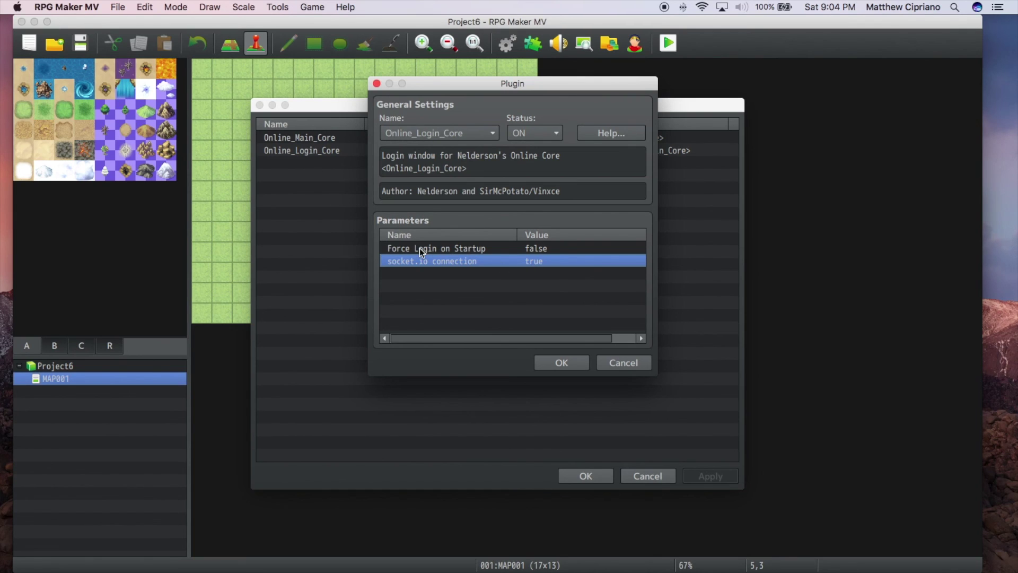
click(559, 362)
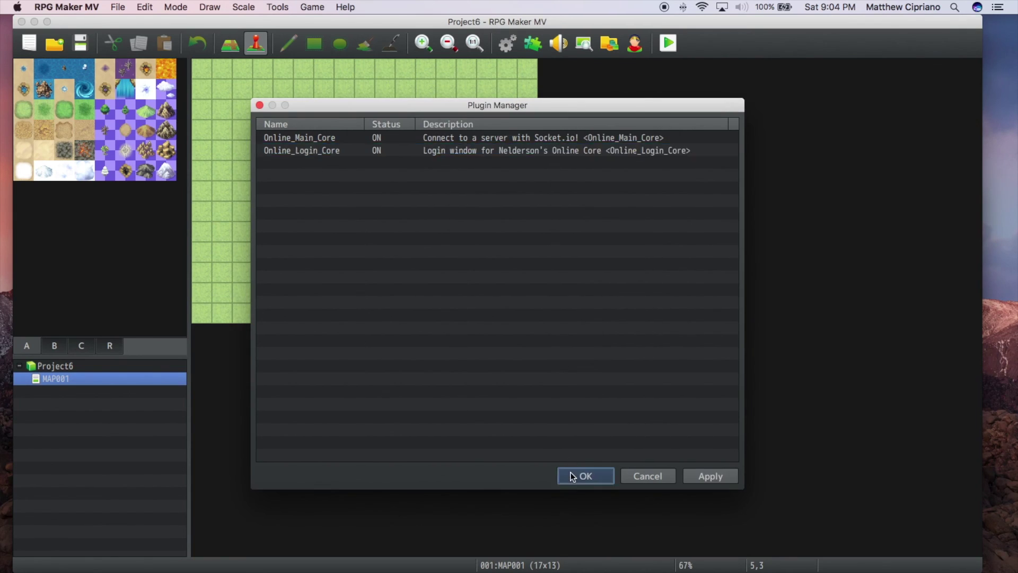
- Save the plugin settings and the project, then launch a playtest
click(572, 475)
key(super+s)
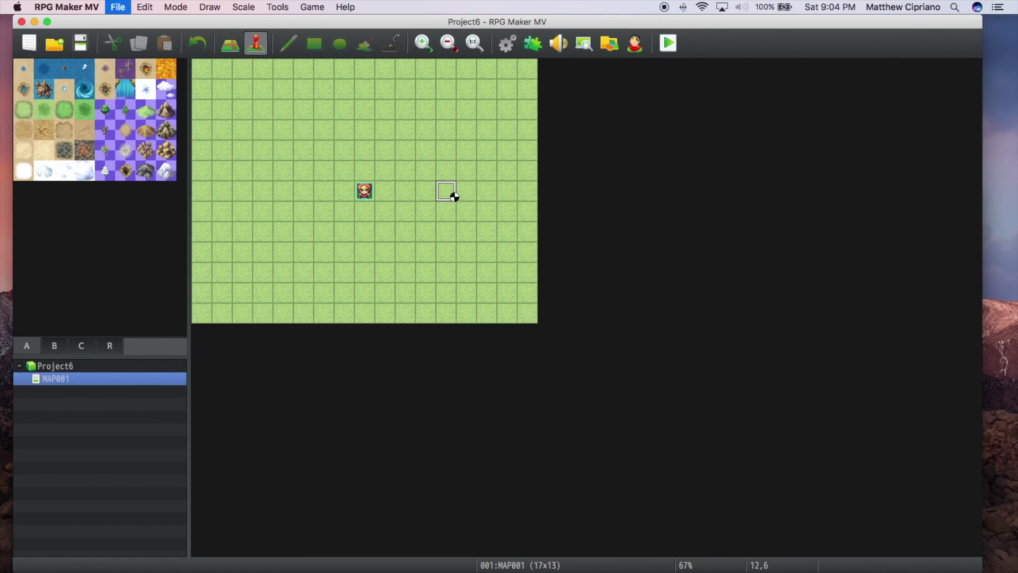
key(super+r)
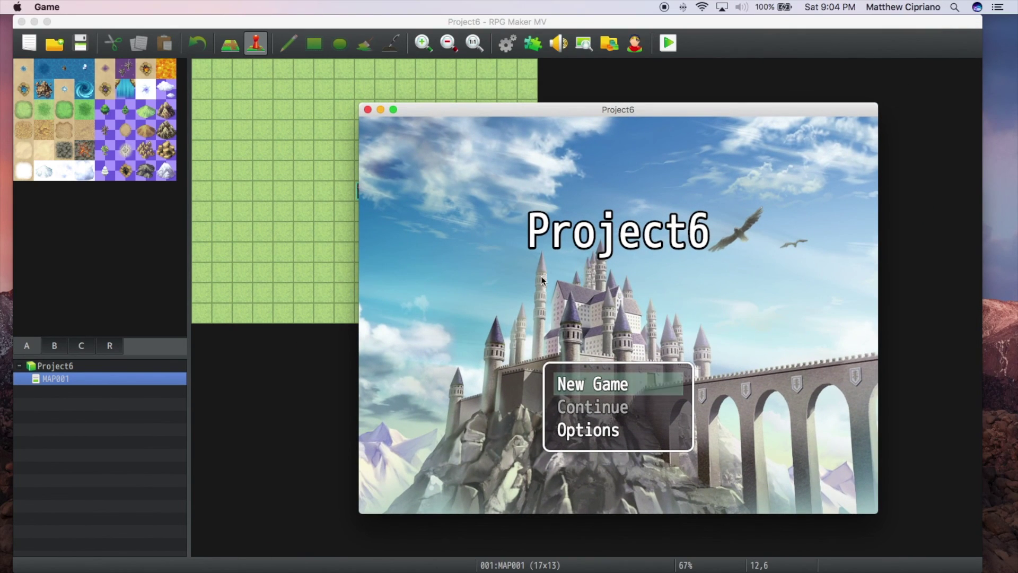
- Start a New Game, walk the party around the map without any login, and close it
click(595, 378)
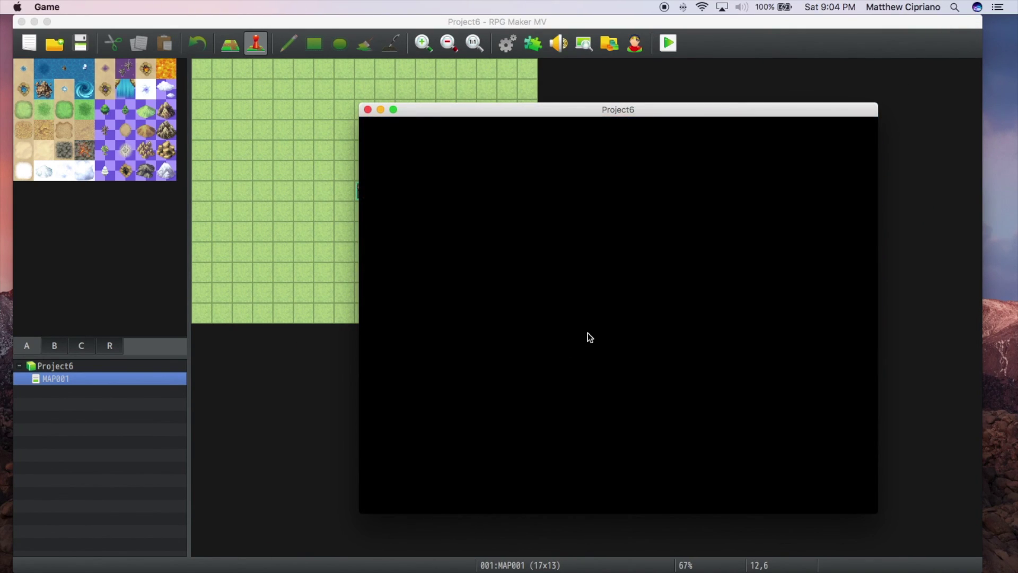
click(673, 348)
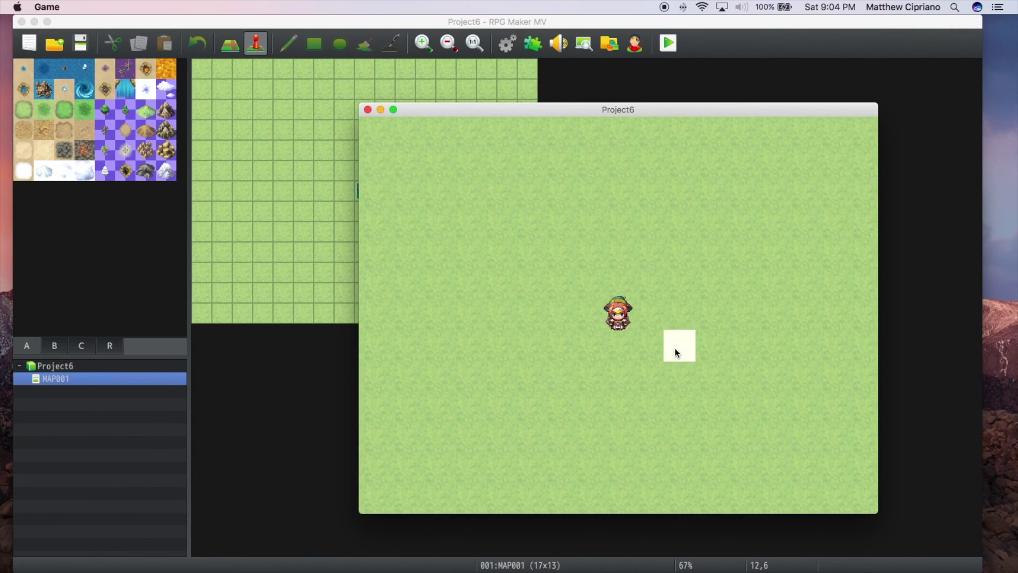
click(819, 247)
click(673, 151)
click(619, 133)
click(535, 195)
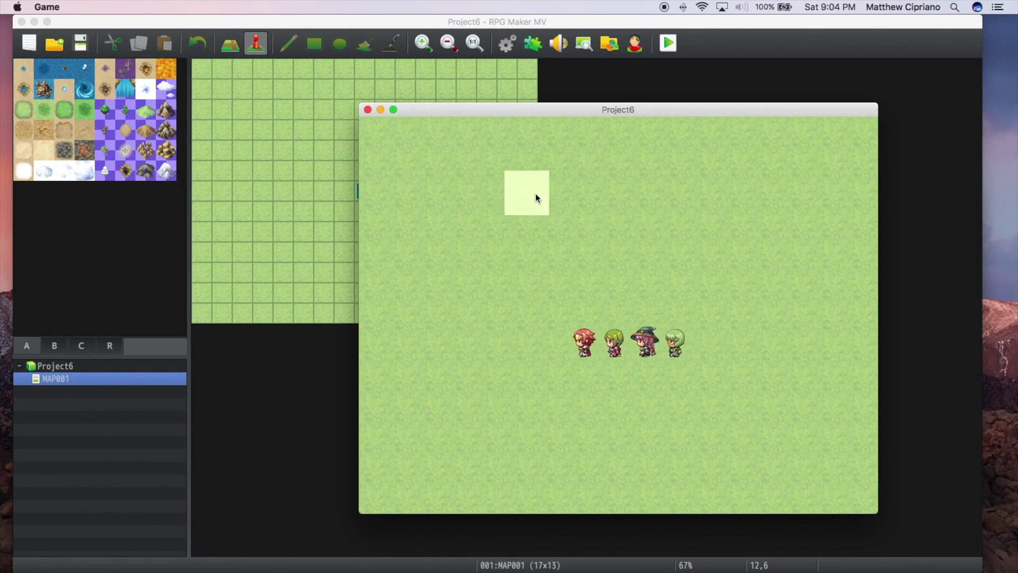
click(690, 252)
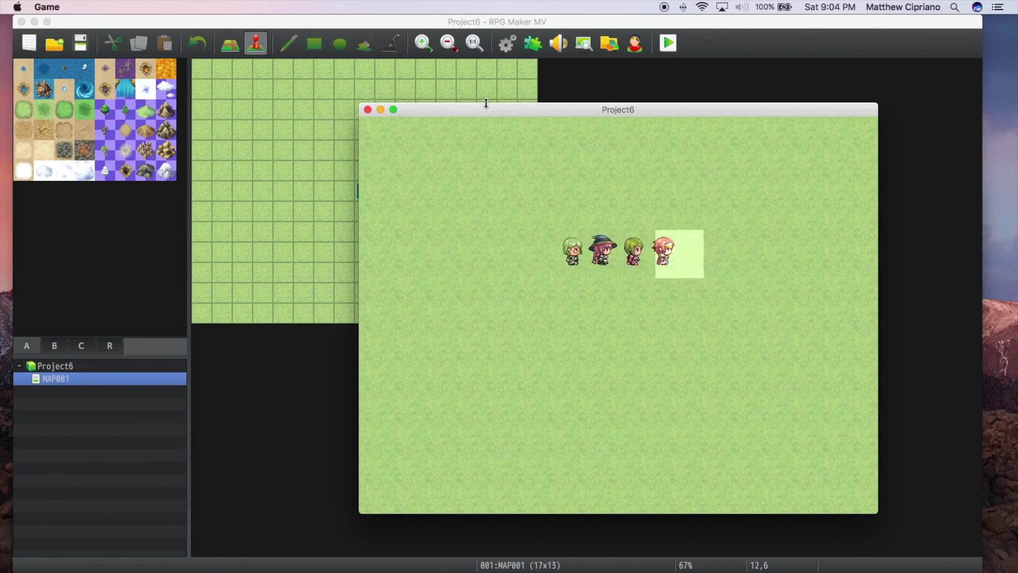
click(366, 110)
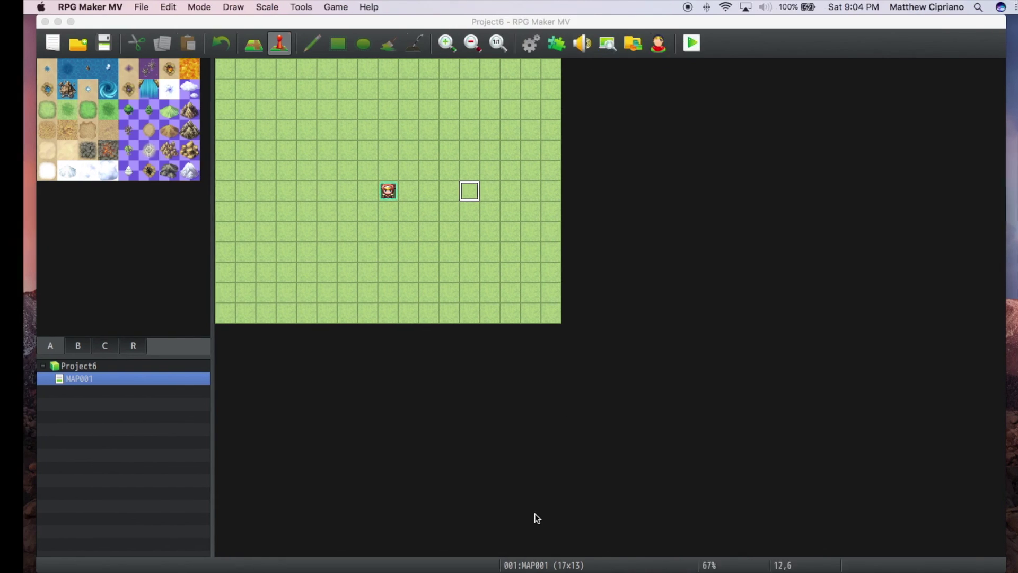
- Minimize RPG Maker and open Project6's js/plugins/Online_Login_Core.js from Finder in Atom
key(ctrl+Right)
key(ctrl+Left)
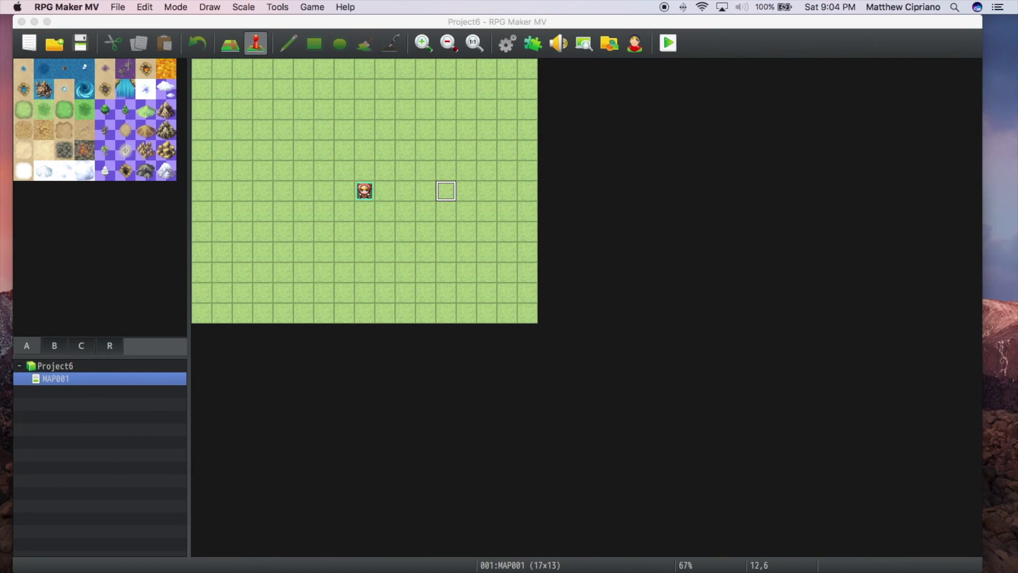
key(super+Tab)
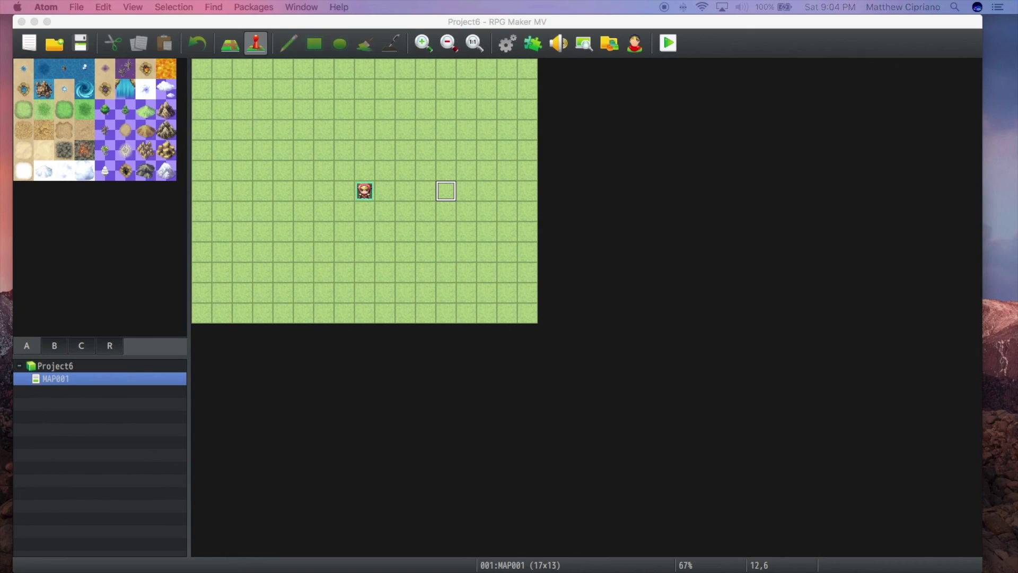
key(ctrl+Right)
key(ctrl+Left)
click(33, 22)
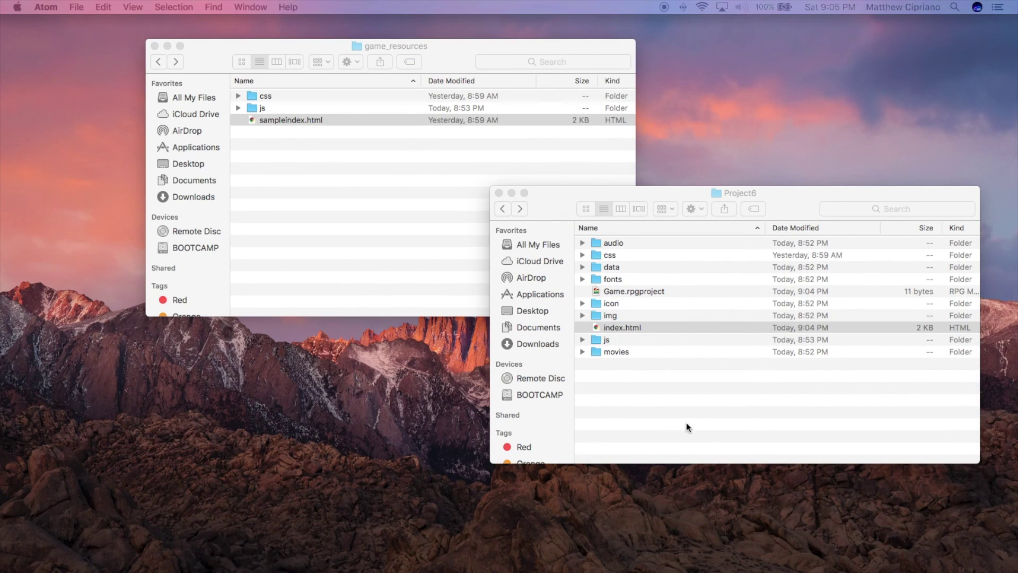
click(686, 427)
double_click(605, 340)
double_click(612, 267)
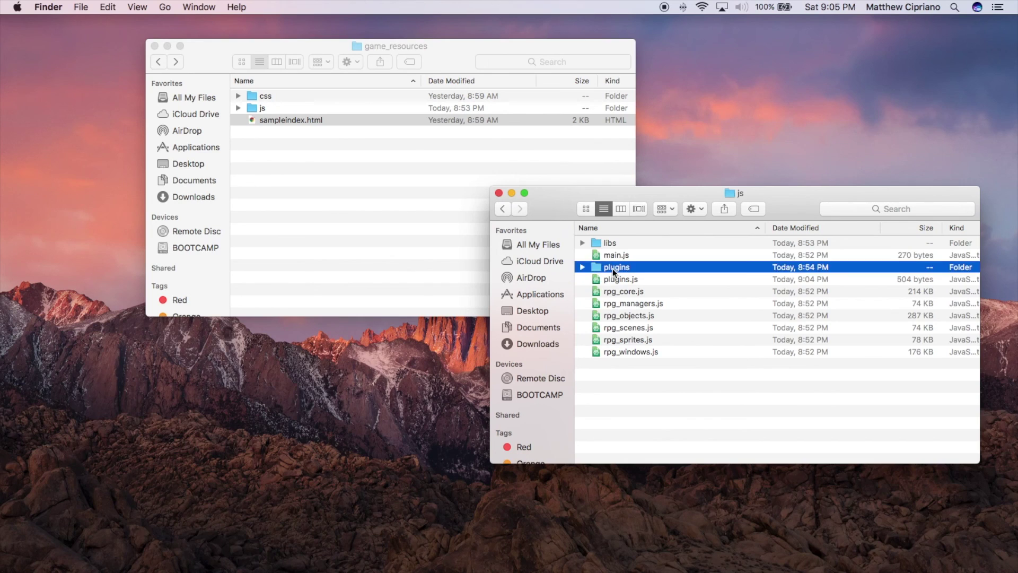
double_click(628, 246)
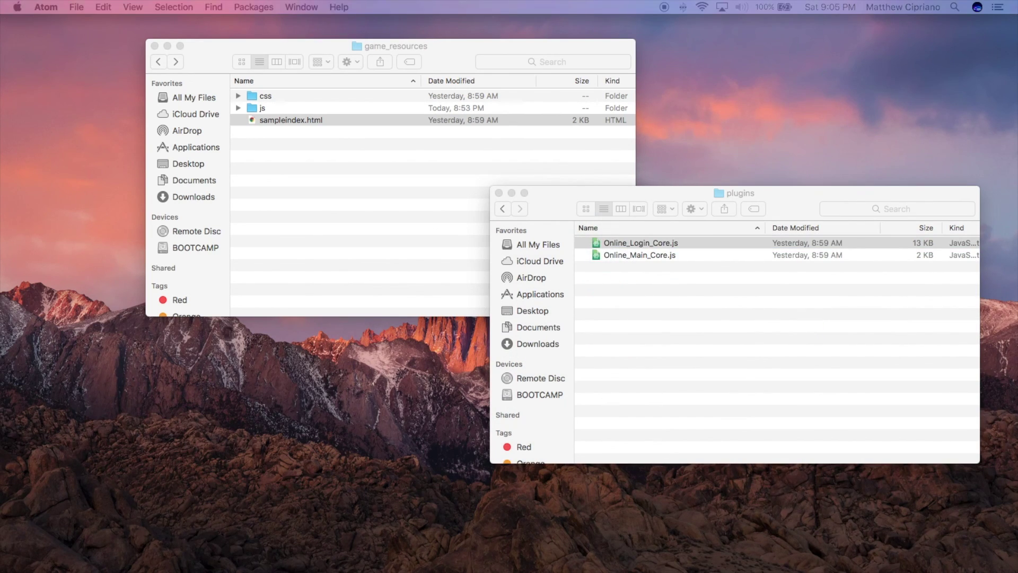
drag(333, 448, 293, 15)
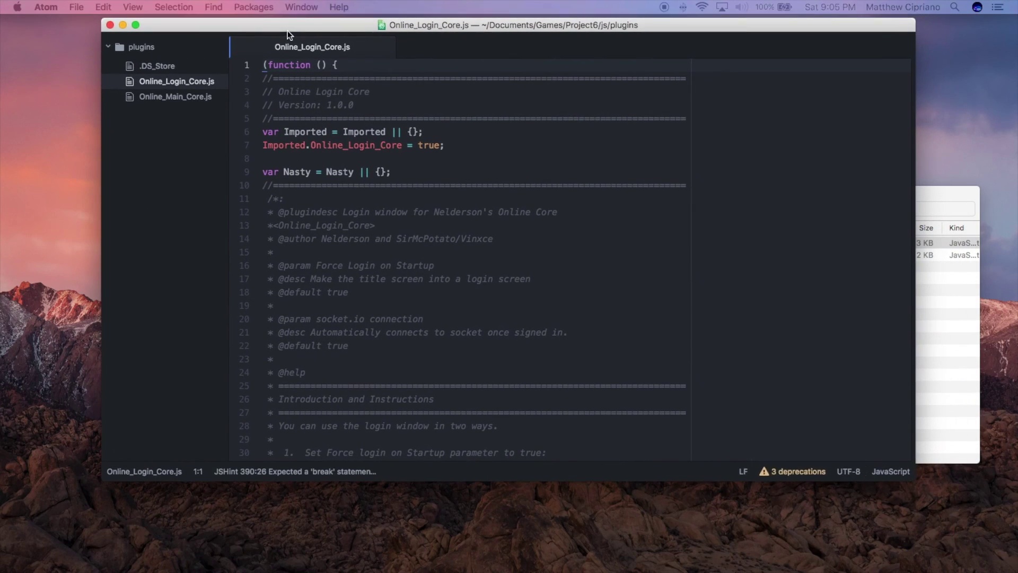
scroll(363, 239, down, 20)
scroll(364, 239, up, 10)
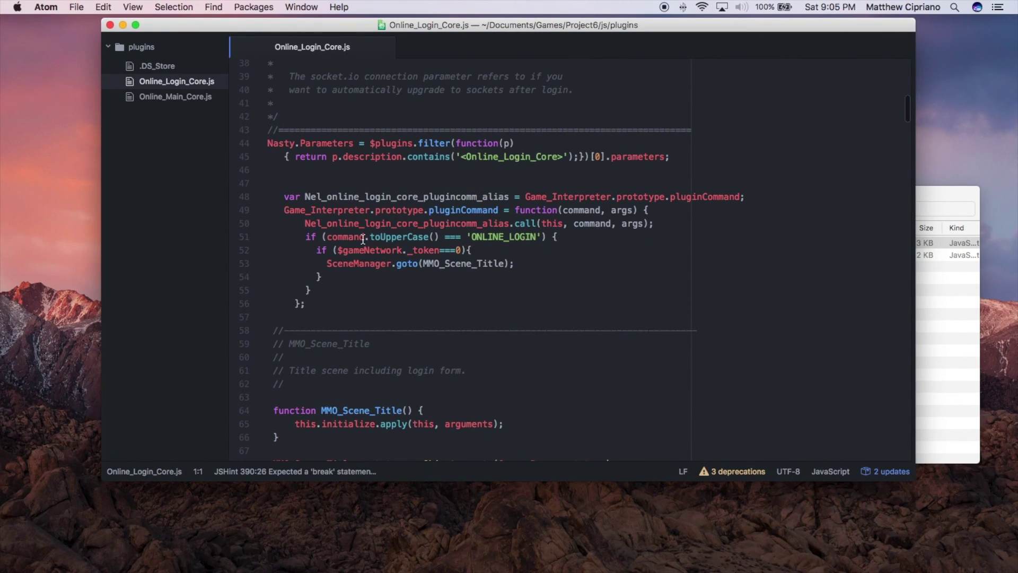
double_click(482, 239)
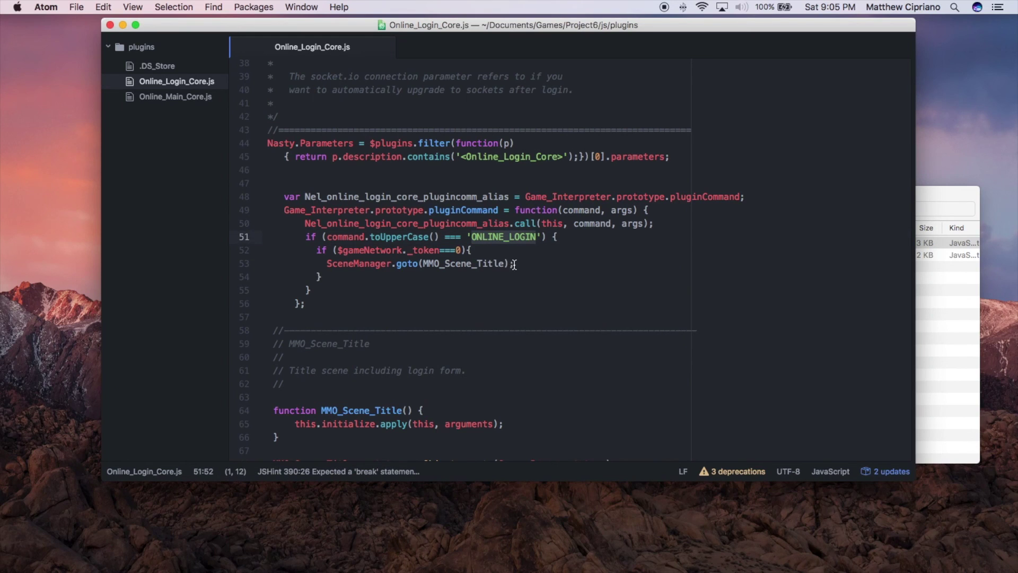
scroll(512, 221, up, 10)
scroll(514, 220, down, 1)
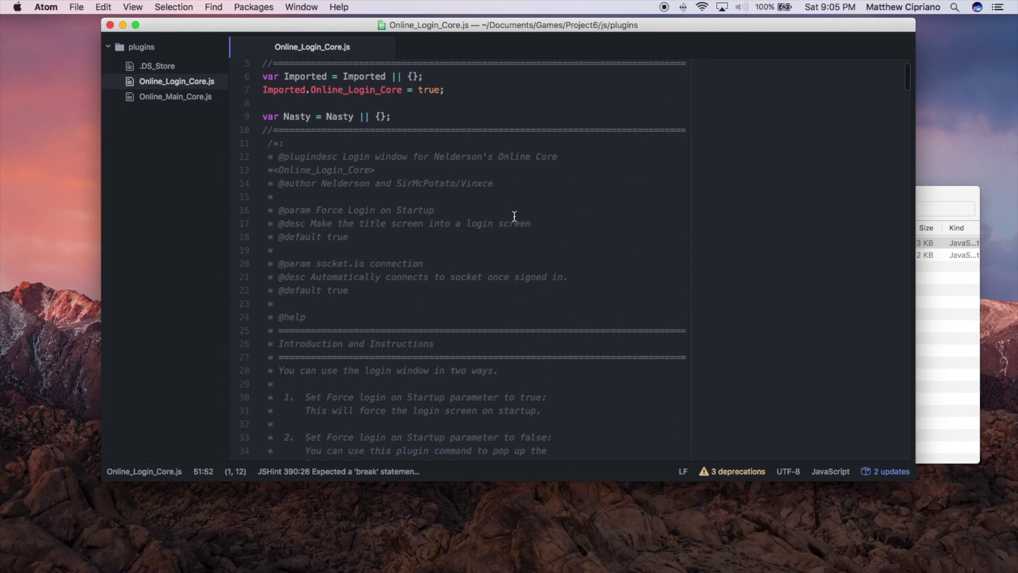
scroll(367, 300, down, 5)
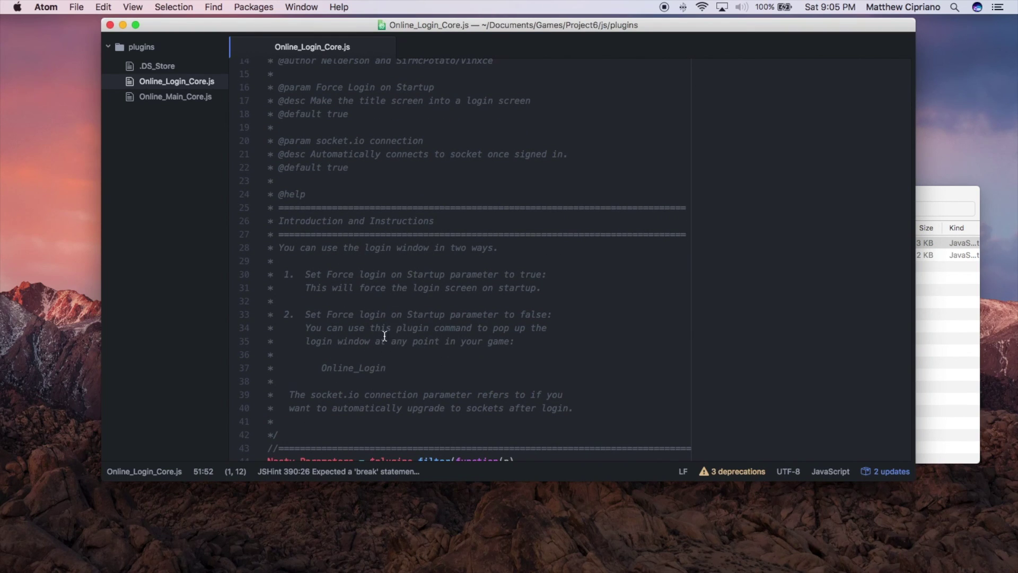
double_click(359, 367)
key(super+c)
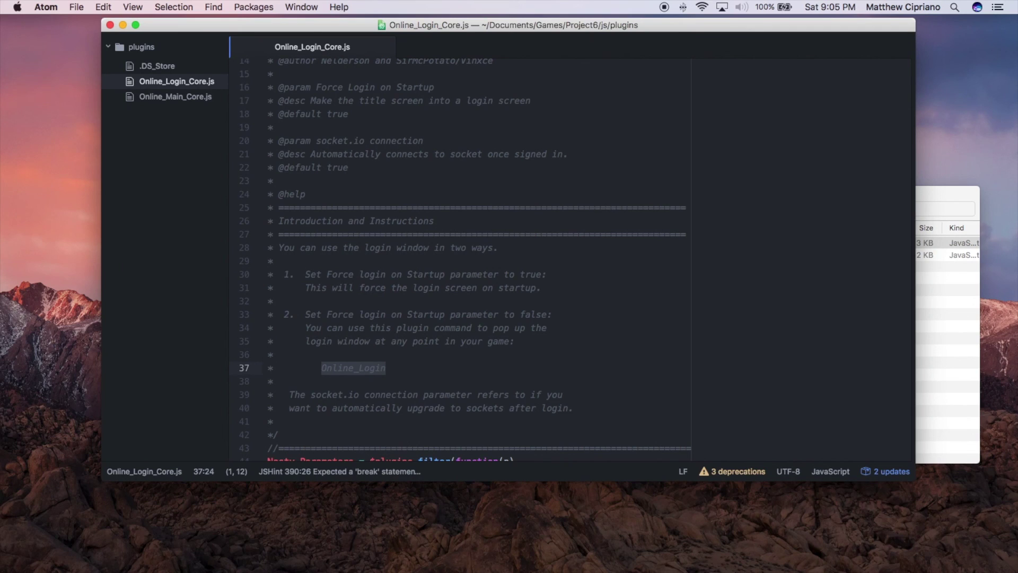
- Create a new event on a MAP001 tile and give it a character image
click(684, 572)
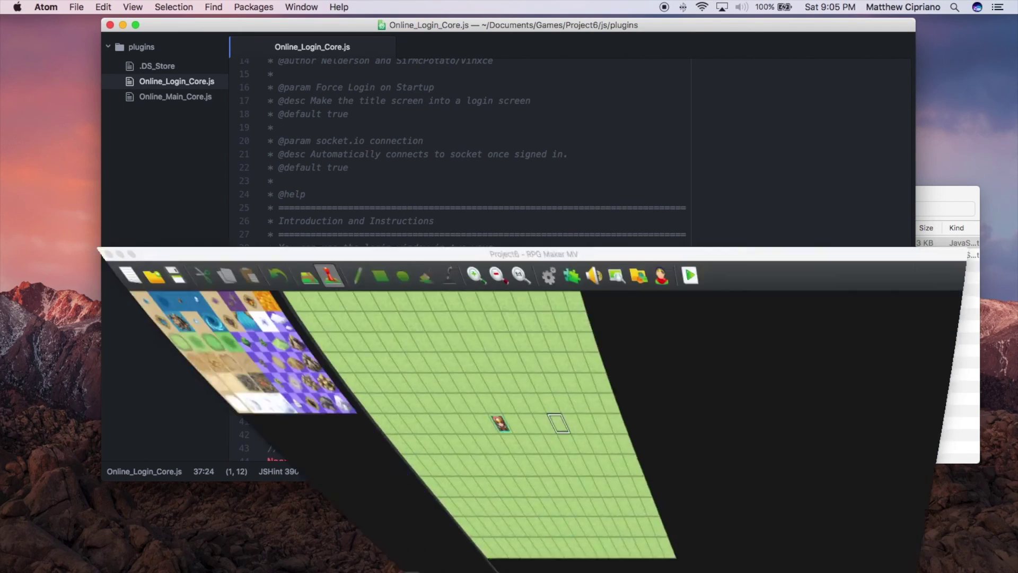
double_click(422, 204)
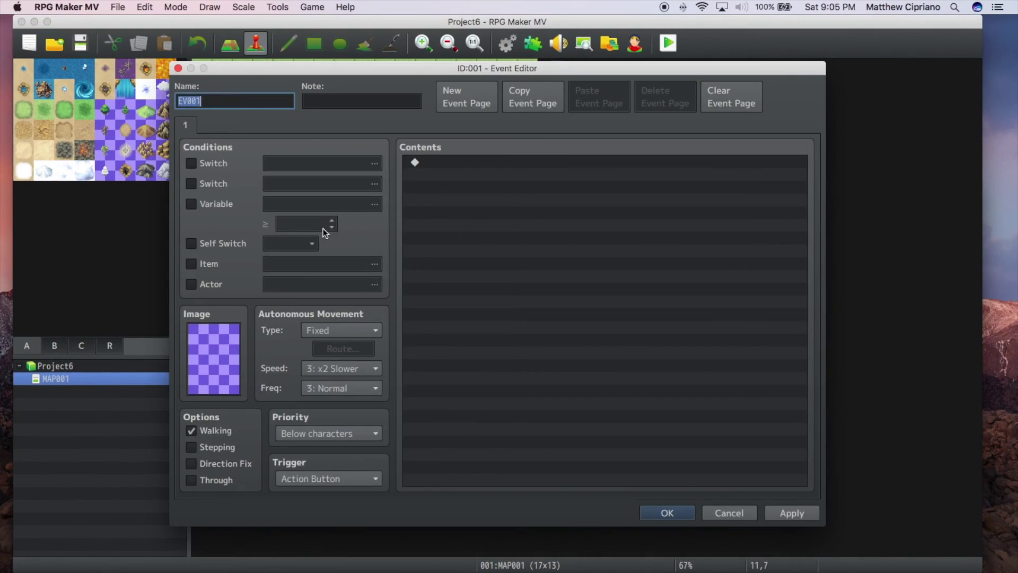
double_click(209, 361)
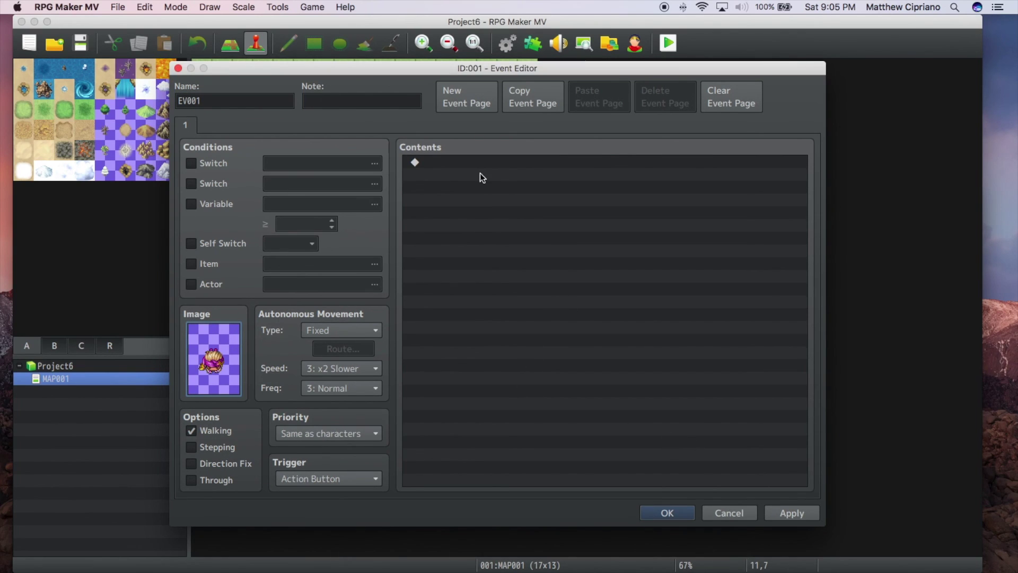
- Add the Plugin Command 'Online_Login' to the event's contents and save the event
double_click(473, 164)
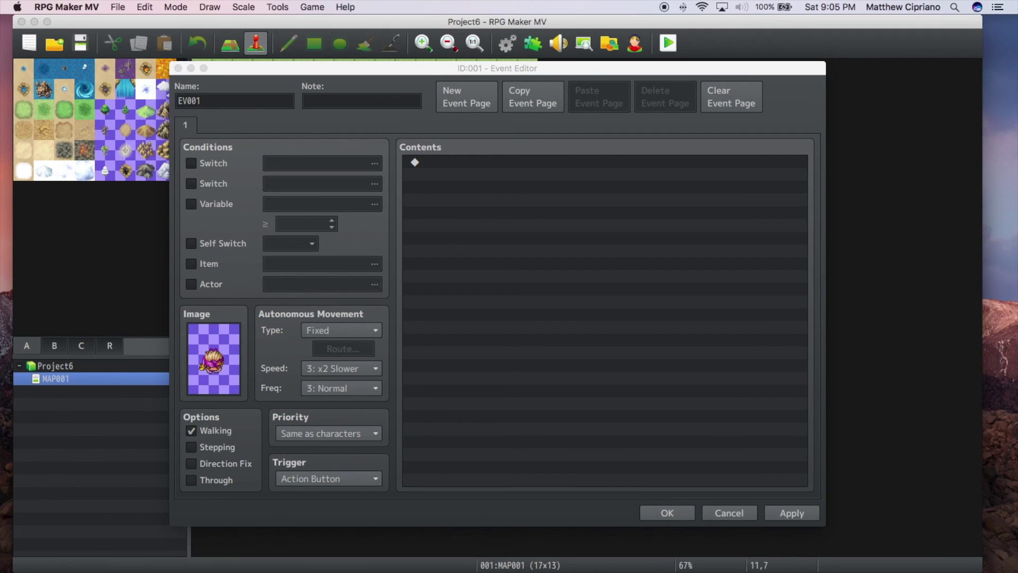
drag(504, 549, 463, 84)
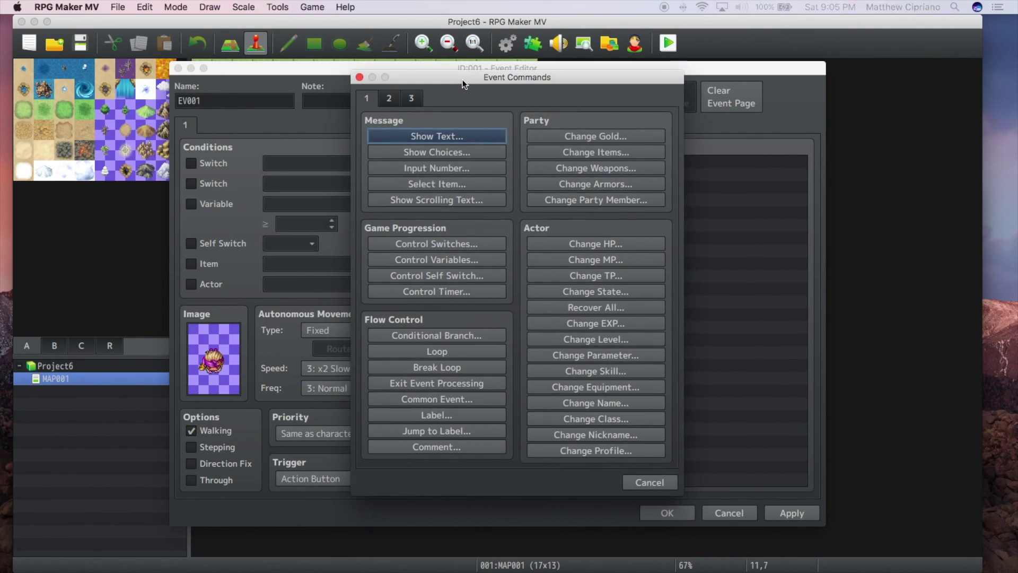
click(413, 99)
click(581, 447)
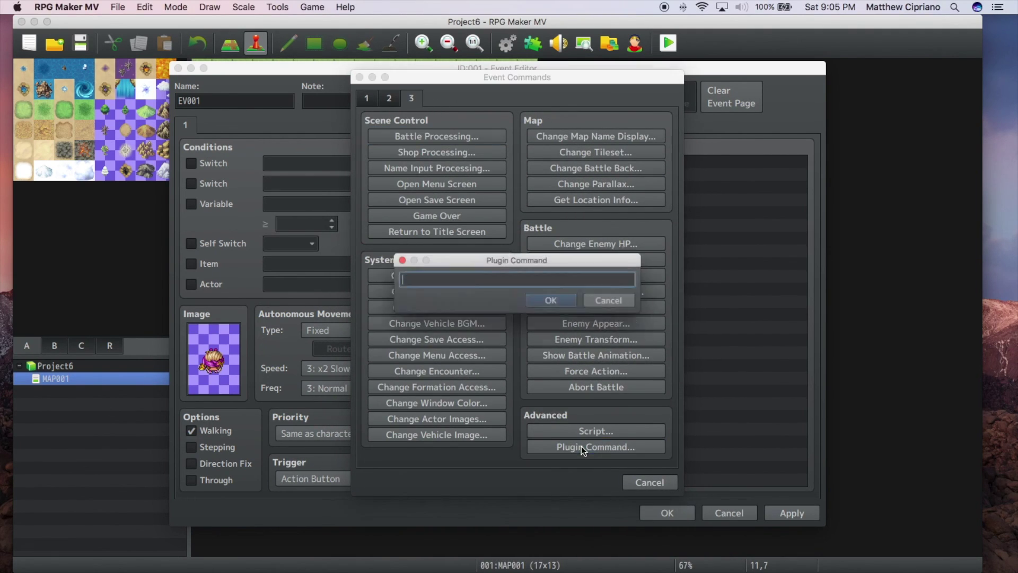
key(super+v)
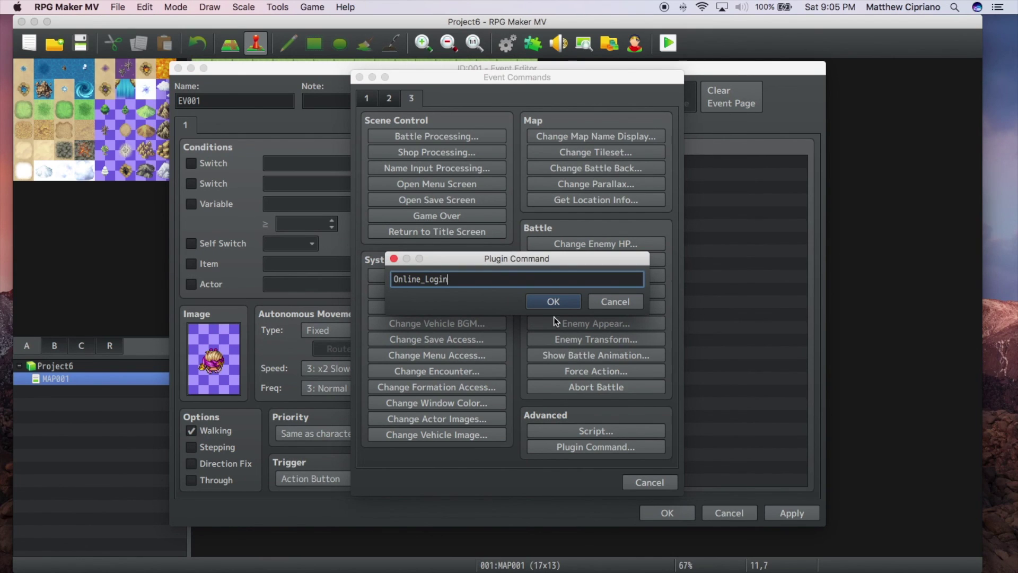
click(552, 302)
click(664, 515)
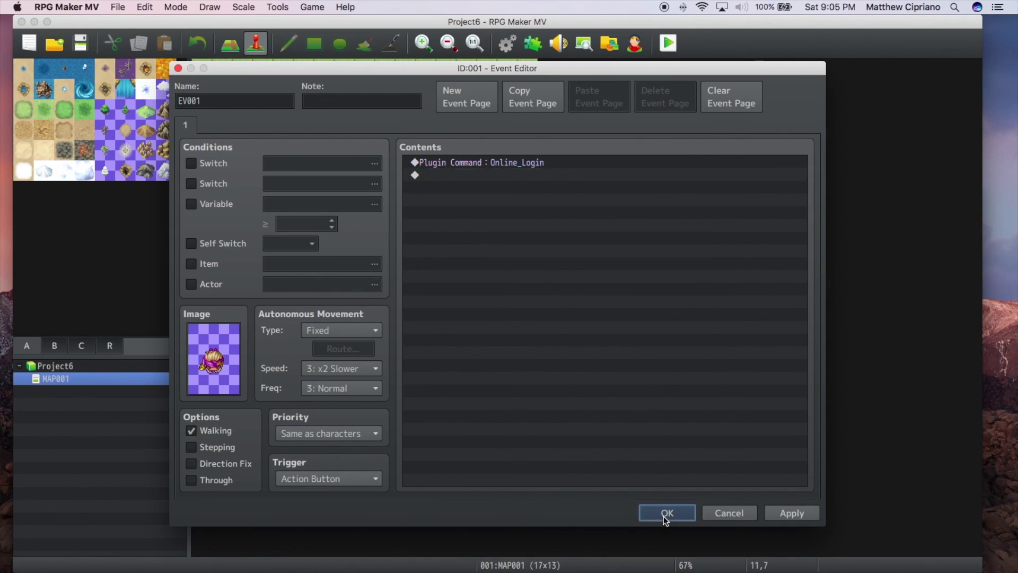
click(481, 321)
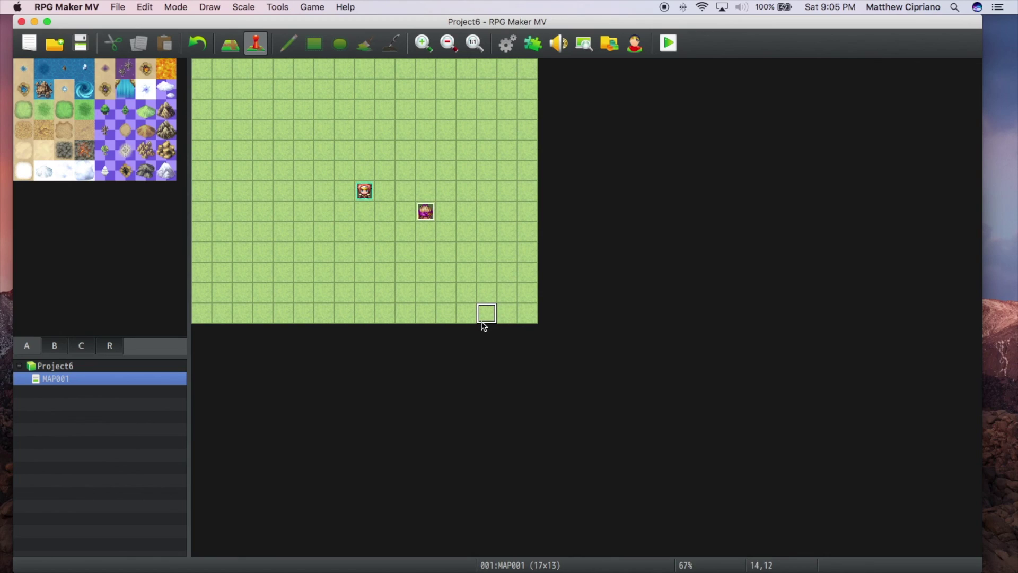
- Launch a Project6 playtest and move to New Game on the title menu
key(super+r)
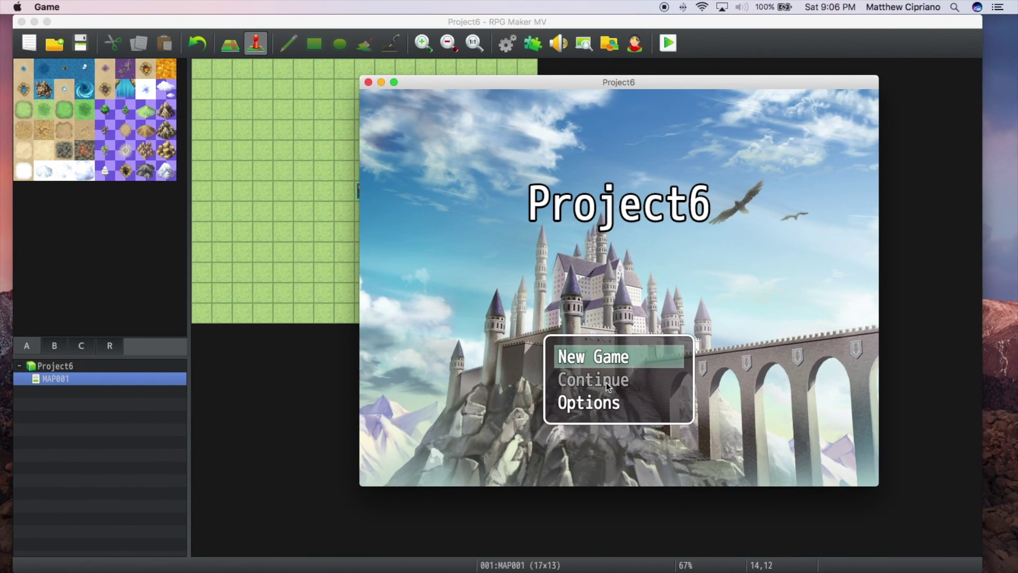
key(Down)
key(Down)
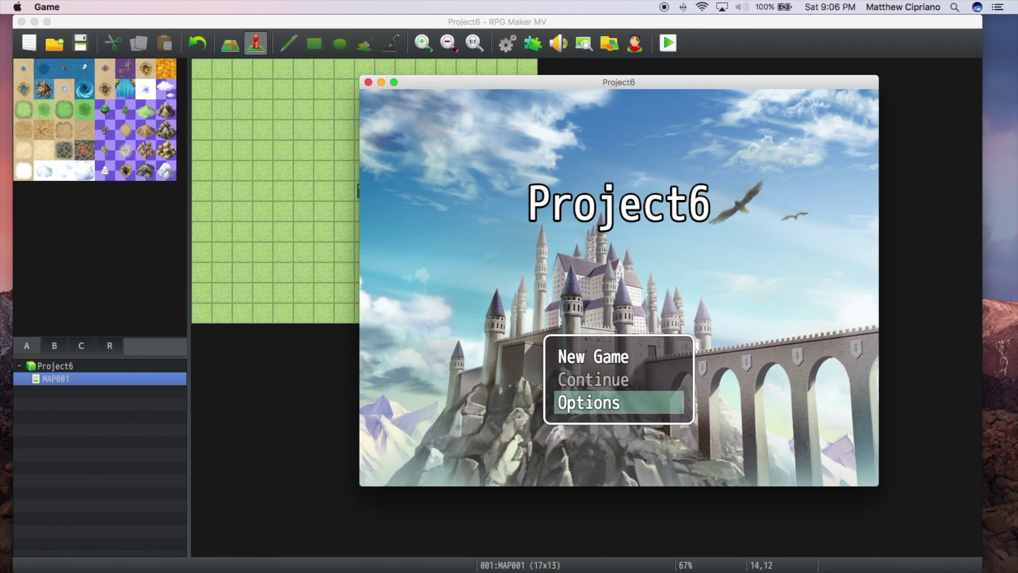
key(Up)
key(Up)
- Start a New Game, talk to the NPC, and submit a login that fails on an invalid username
key(Return)
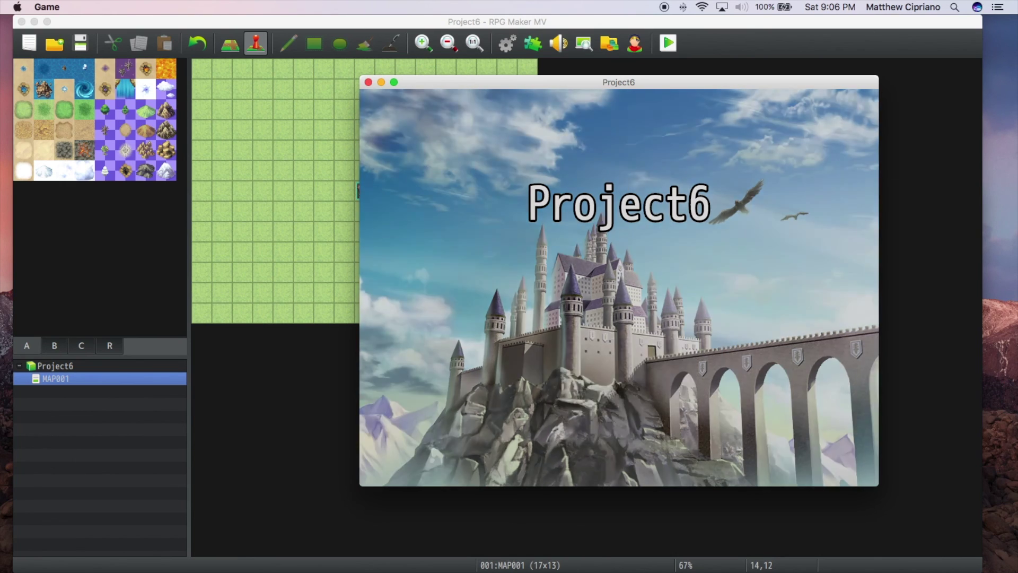
key(Right)
key(Right)
key(Right)
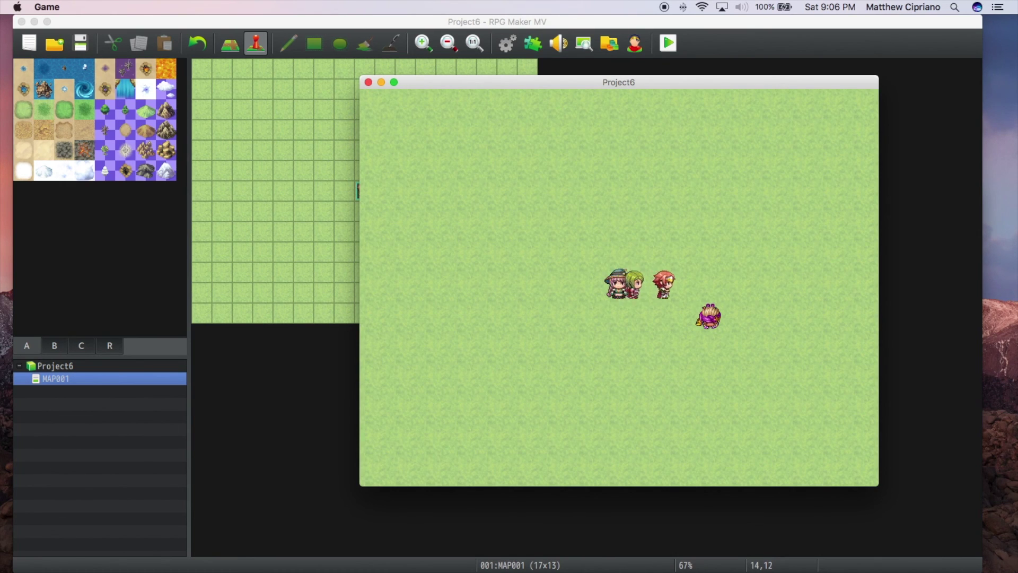
key(Return)
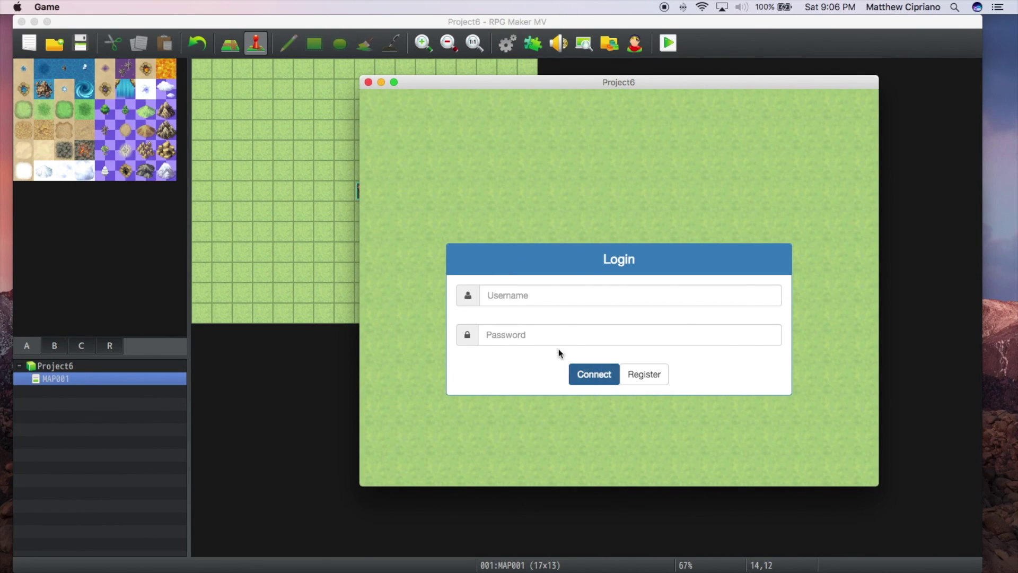
click(516, 299)
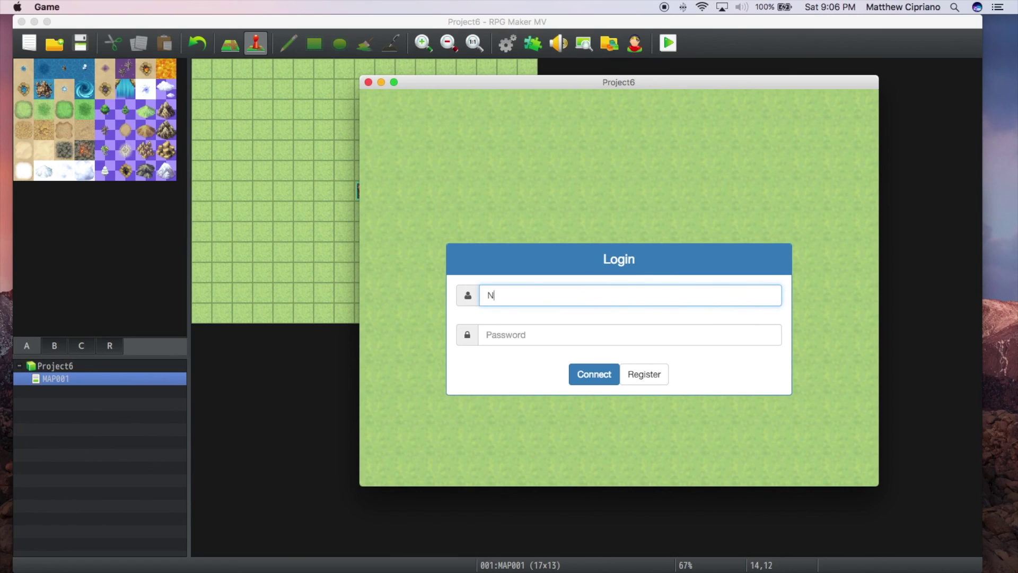
key(Tab)
key(Return)
- Correct the username, re-enter the account password, and log in successfully
key(shift+Tab)
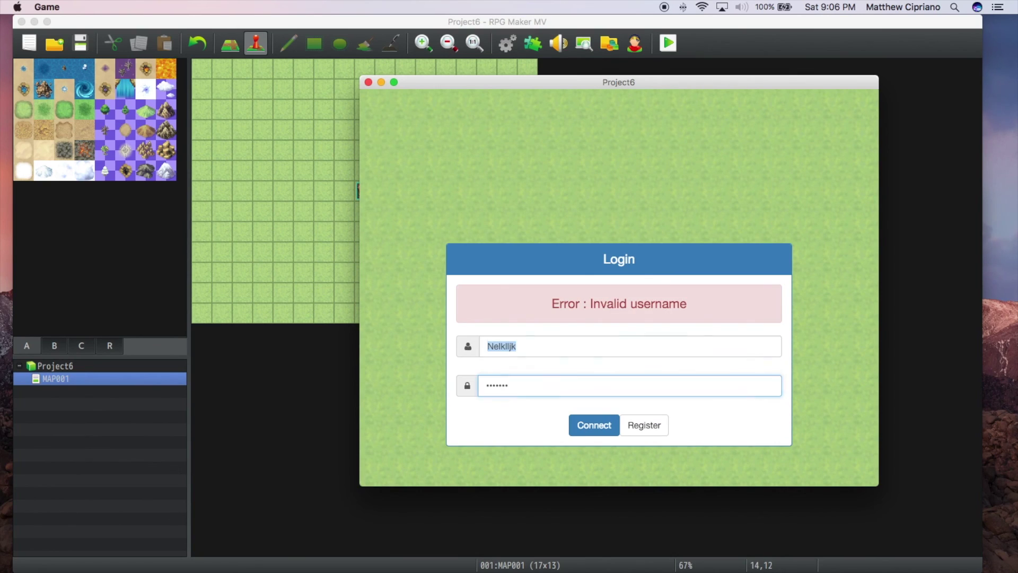
text(Nel)
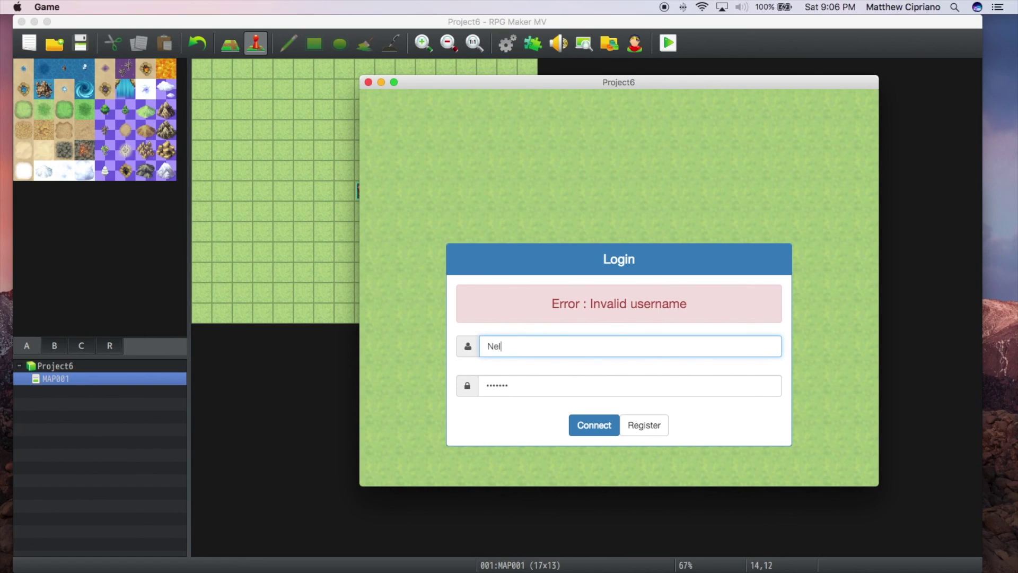
text(;derson)
key(Tab)
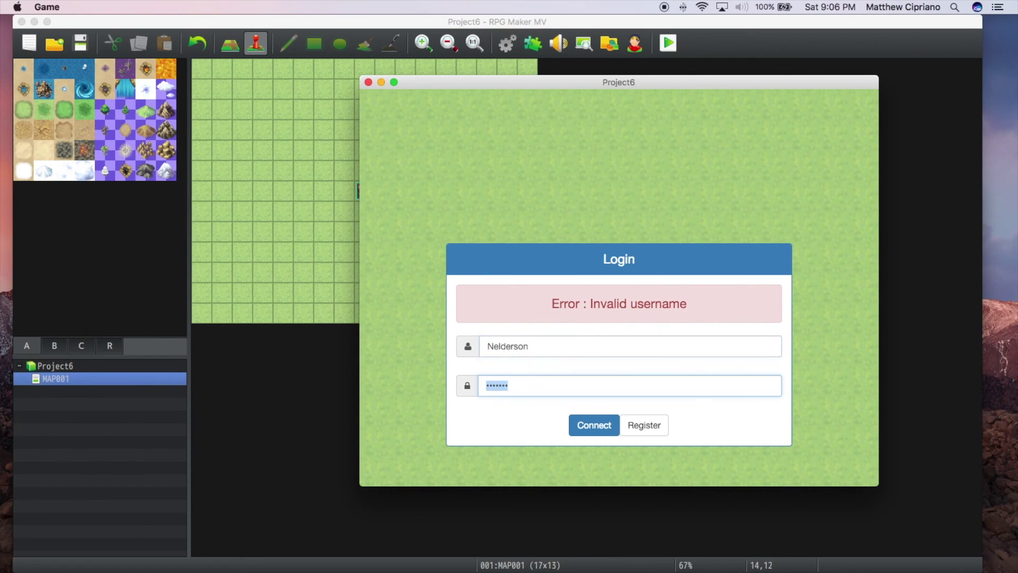
text(•••)
key(Return)
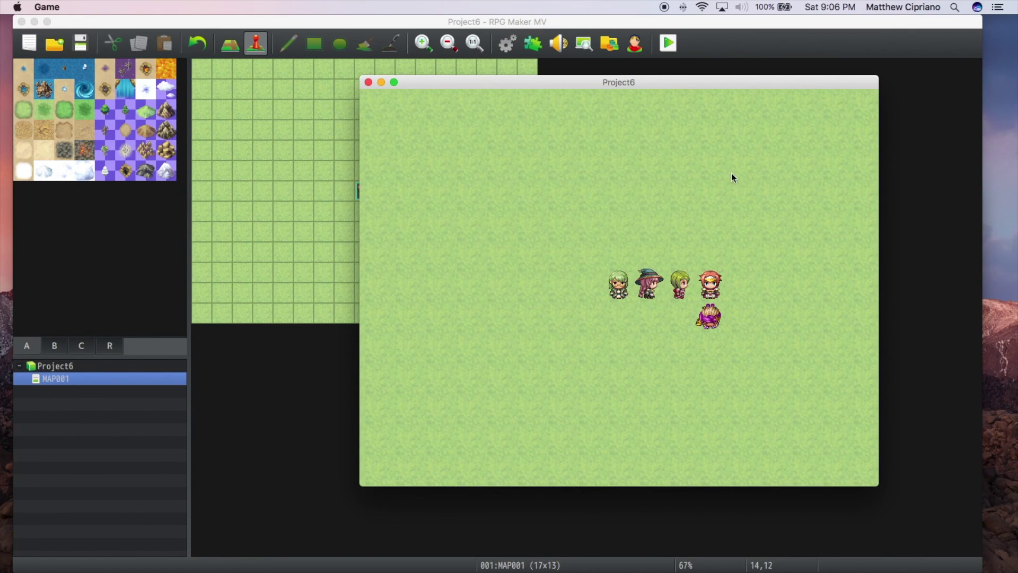
- Walk the party across the map and close the playtest window
click(730, 172)
click(625, 199)
click(566, 247)
click(602, 377)
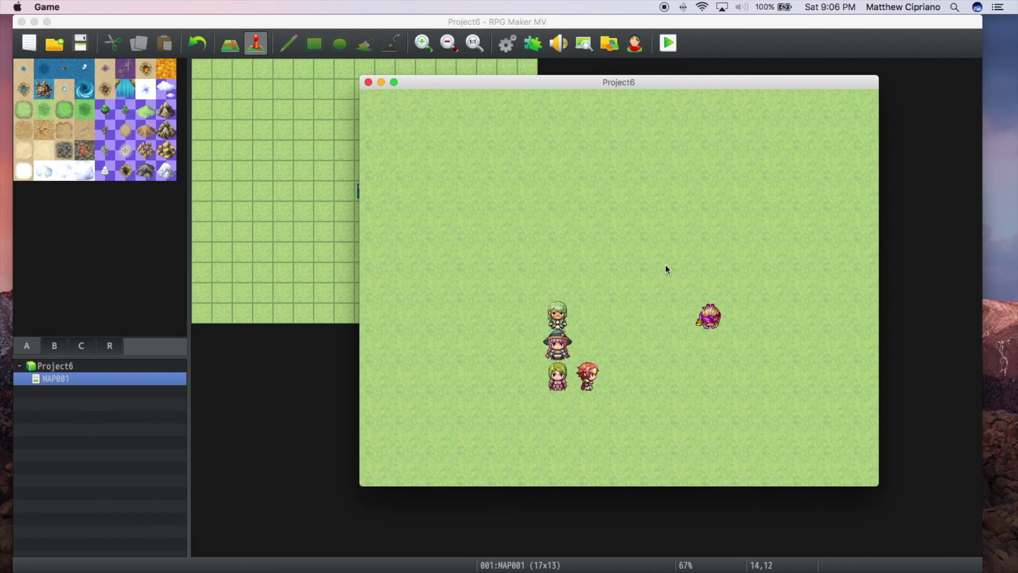
click(367, 82)
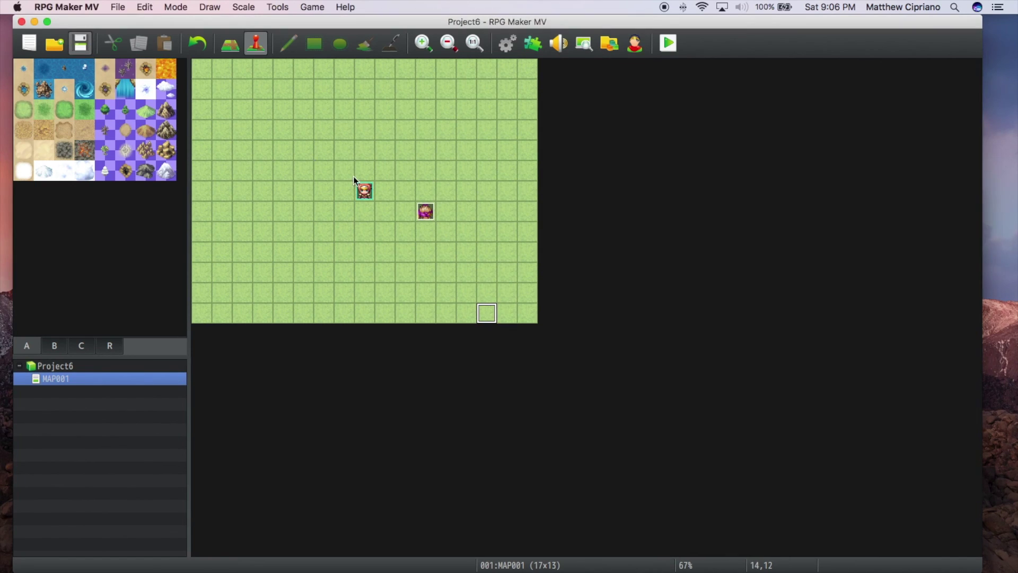
- Go from config.js up to the server folder and read through server.js on GitHub
key(ctrl+Right)
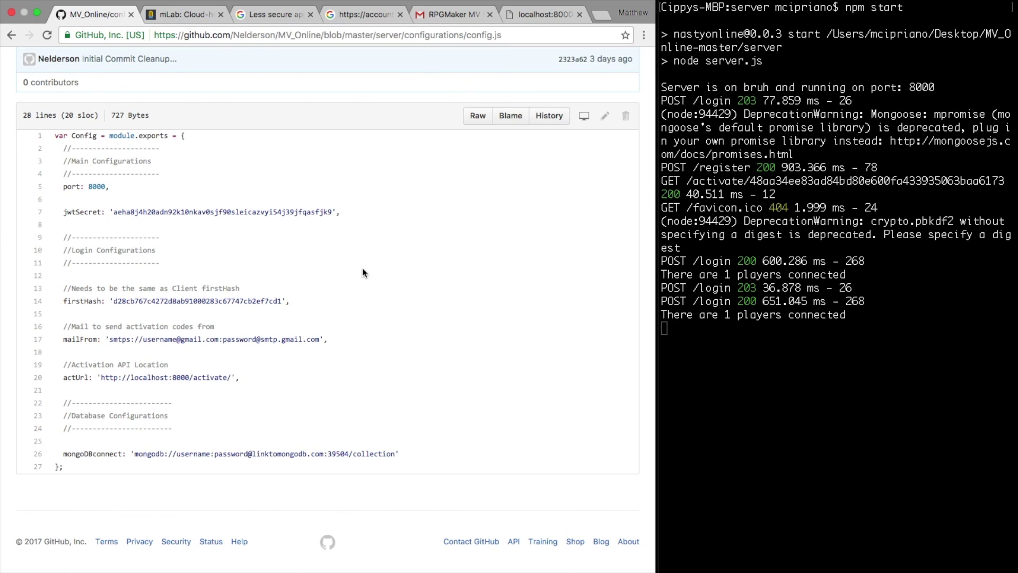
scroll(350, 262, up, 5)
click(189, 187)
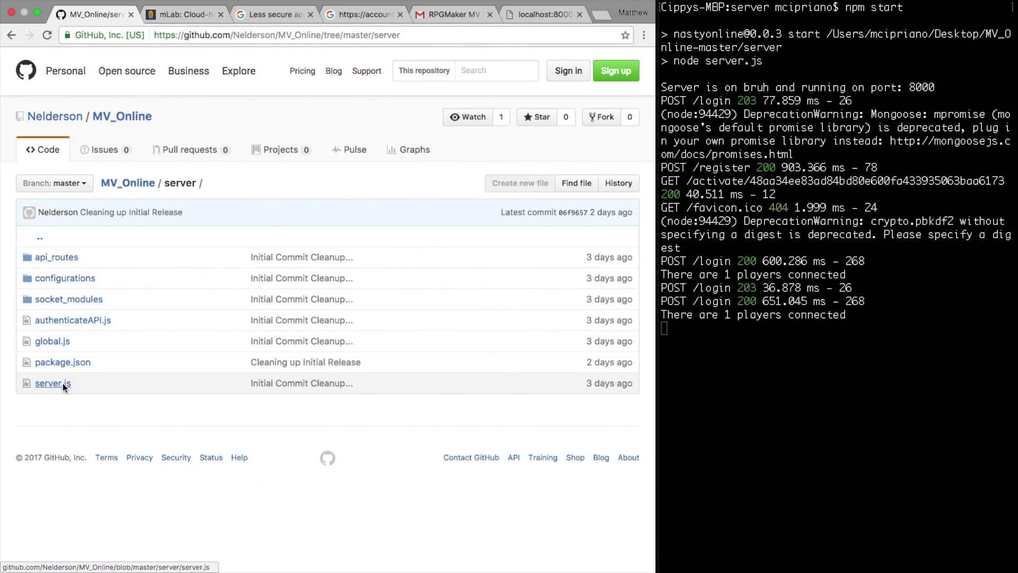
click(63, 383)
scroll(183, 360, down, 4)
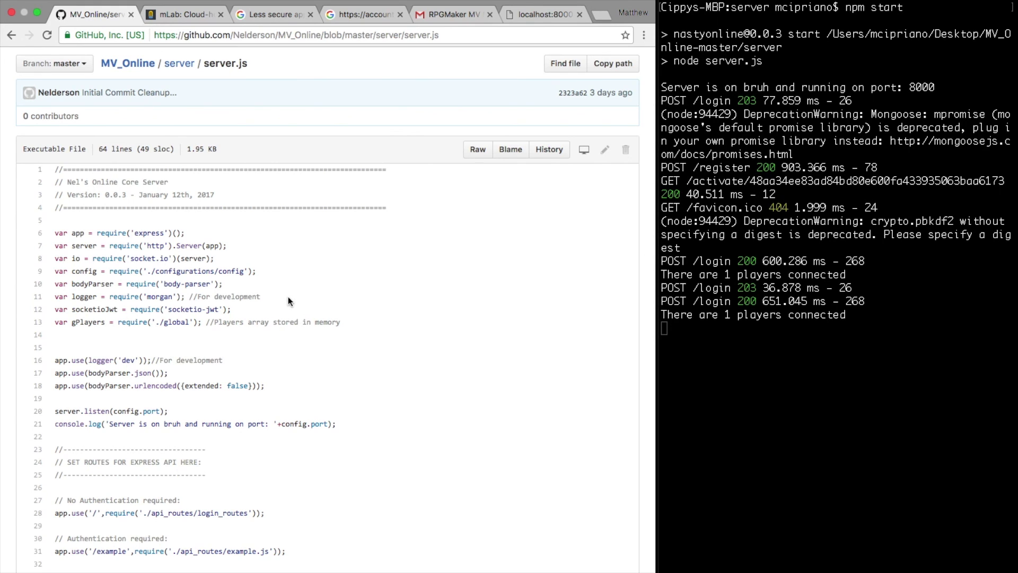
scroll(308, 322, down, 7)
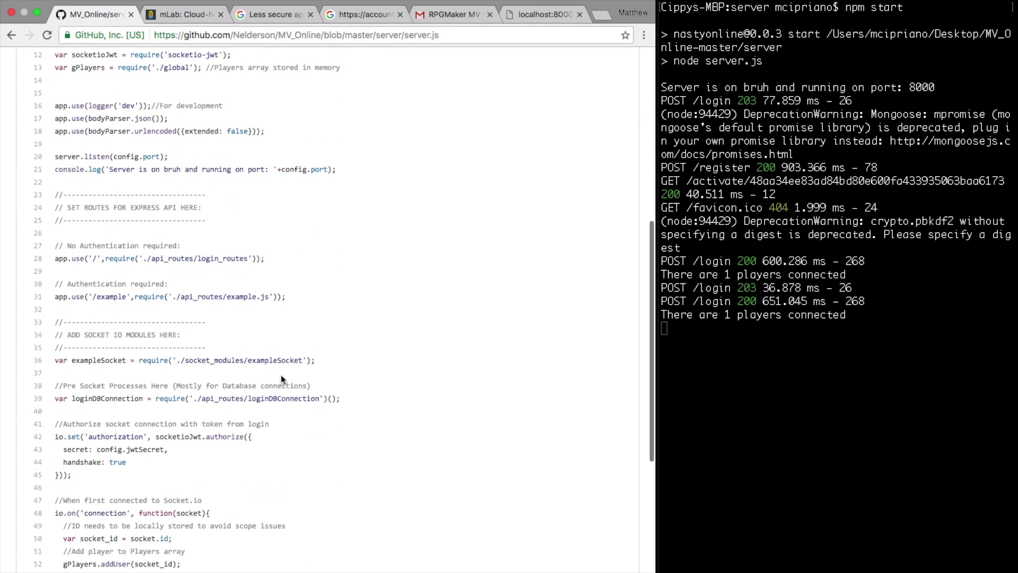
key(ctrl+Left)
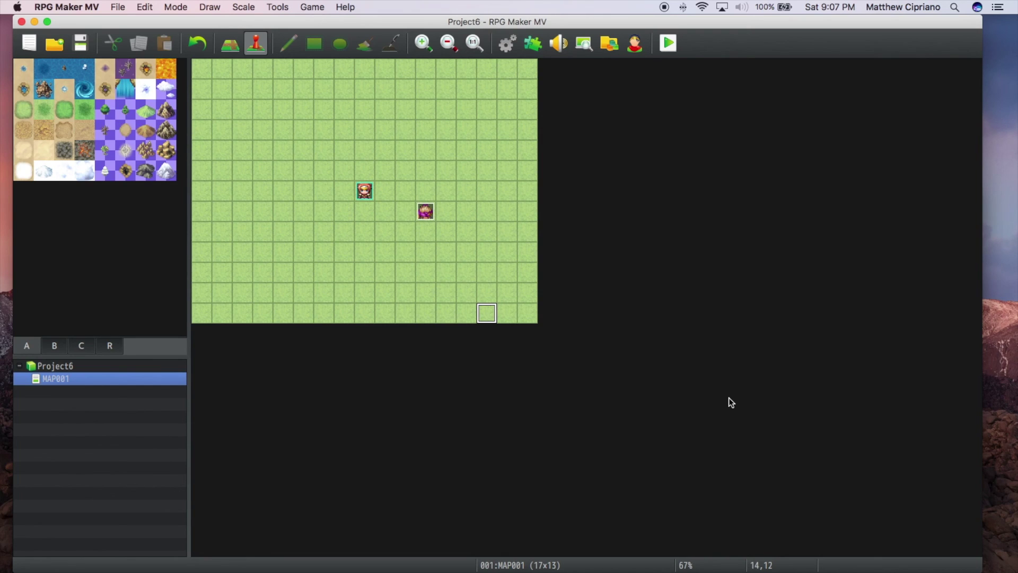
key(ctrl+Right)
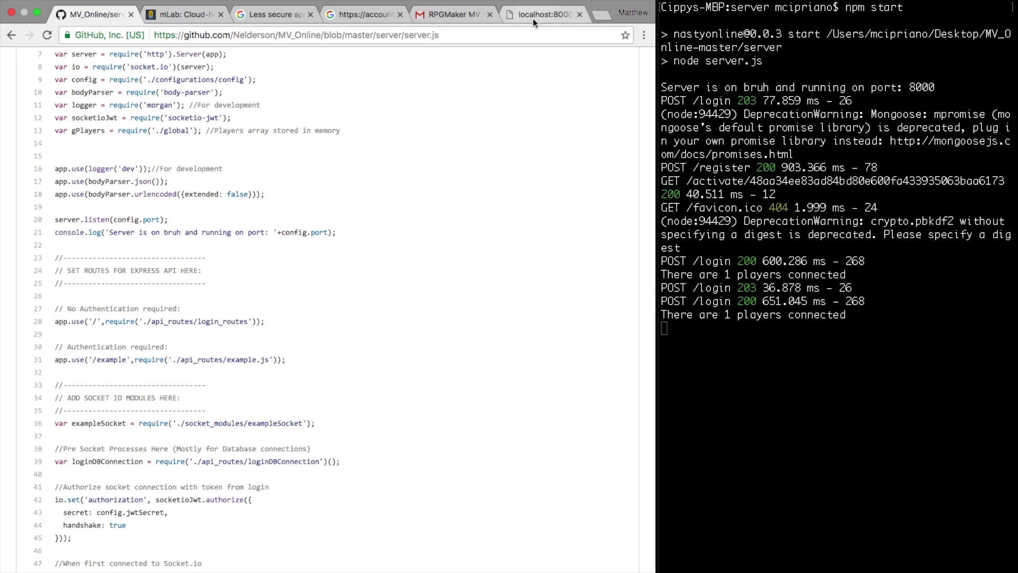
- Navigate mLab back to the home page and open the awsometest database
click(182, 16)
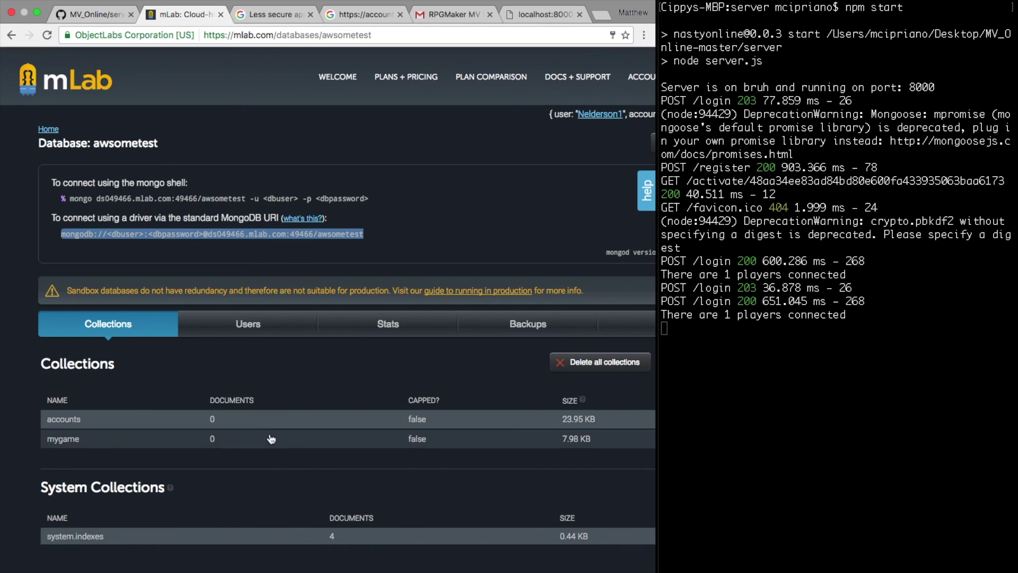
click(125, 420)
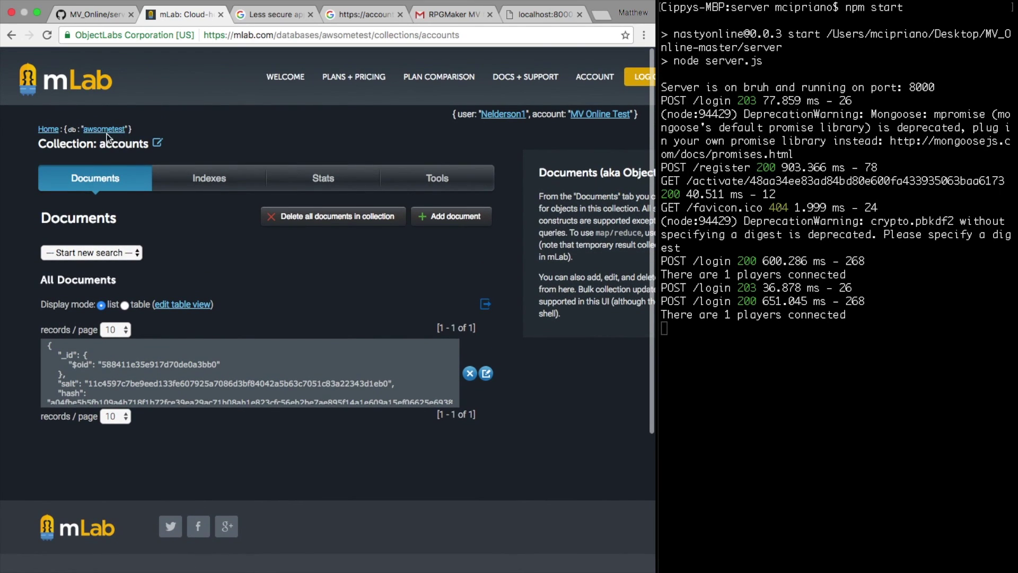
click(48, 129)
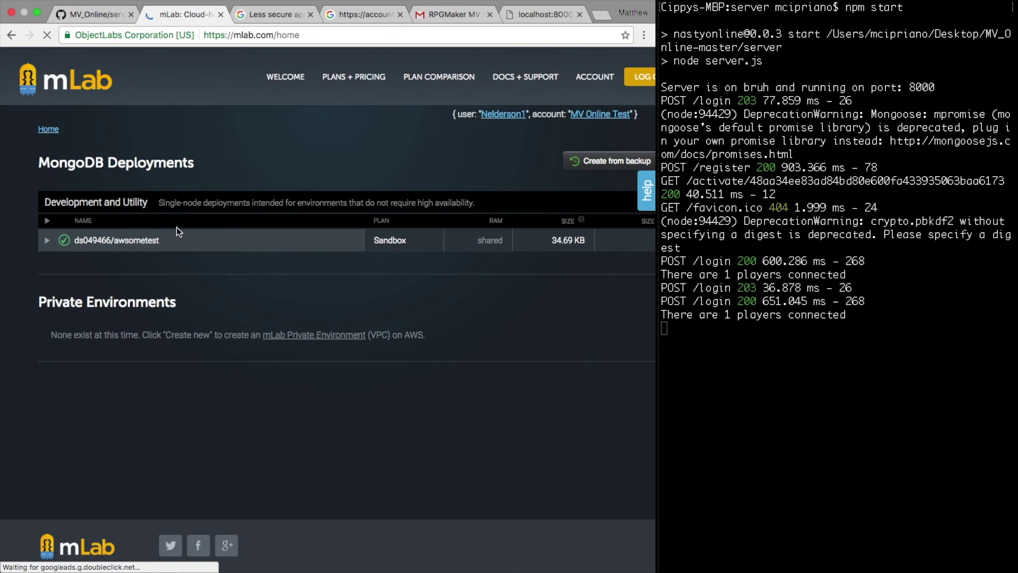
click(173, 205)
scroll(135, 281, down, 3)
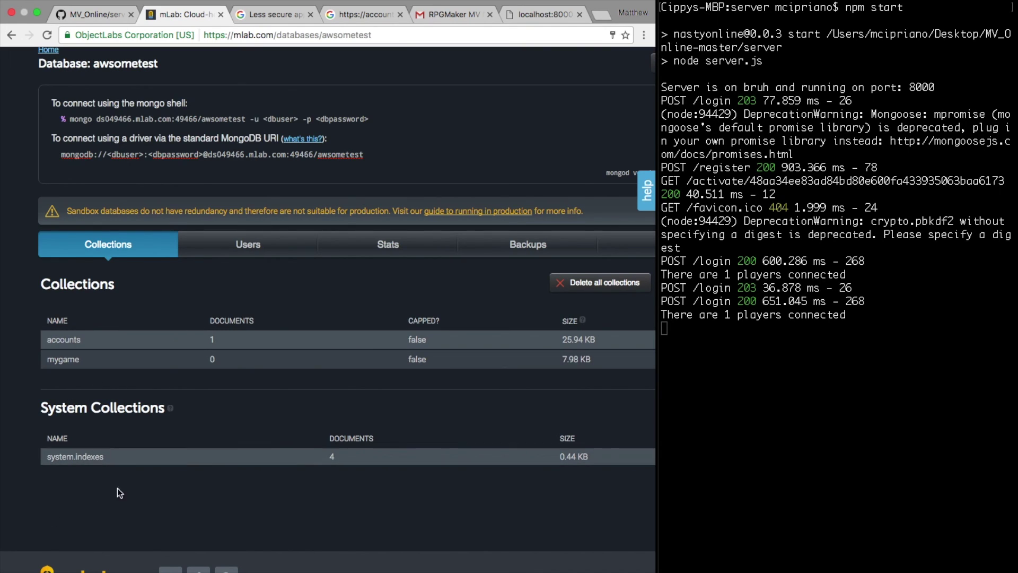
- Open the accounts collection and scroll through its single account document's JSON
click(162, 347)
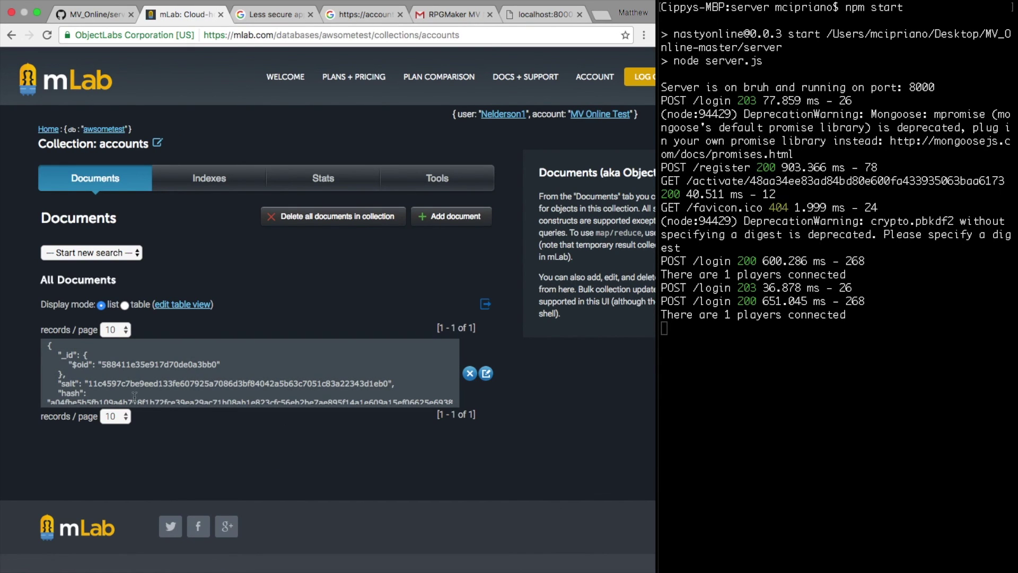
scroll(117, 371, down, 3)
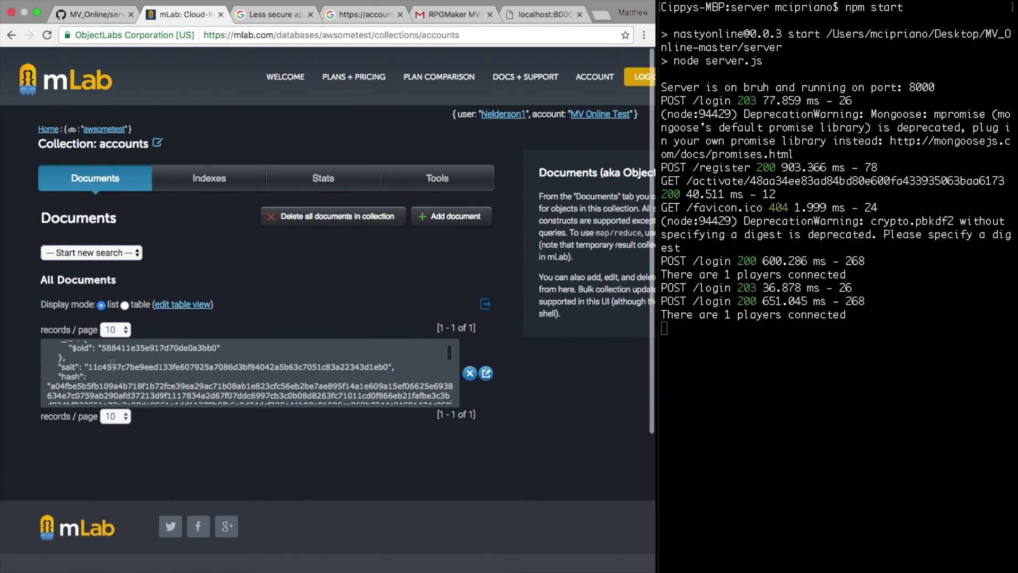
scroll(112, 364, up, 1)
scroll(126, 361, down, 2)
scroll(126, 361, up, 2)
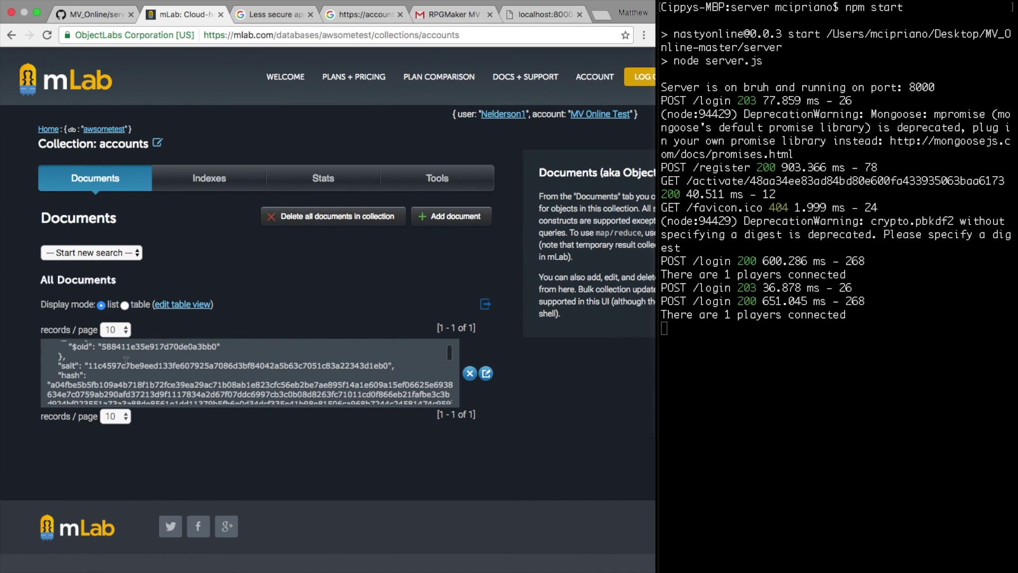
scroll(130, 380, down, 2)
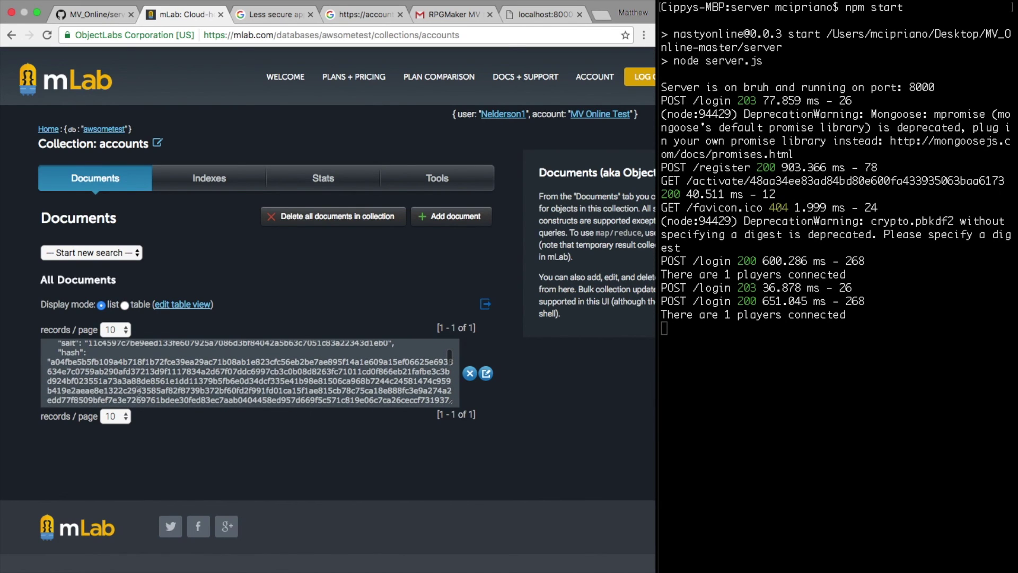
scroll(227, 398, down, 3)
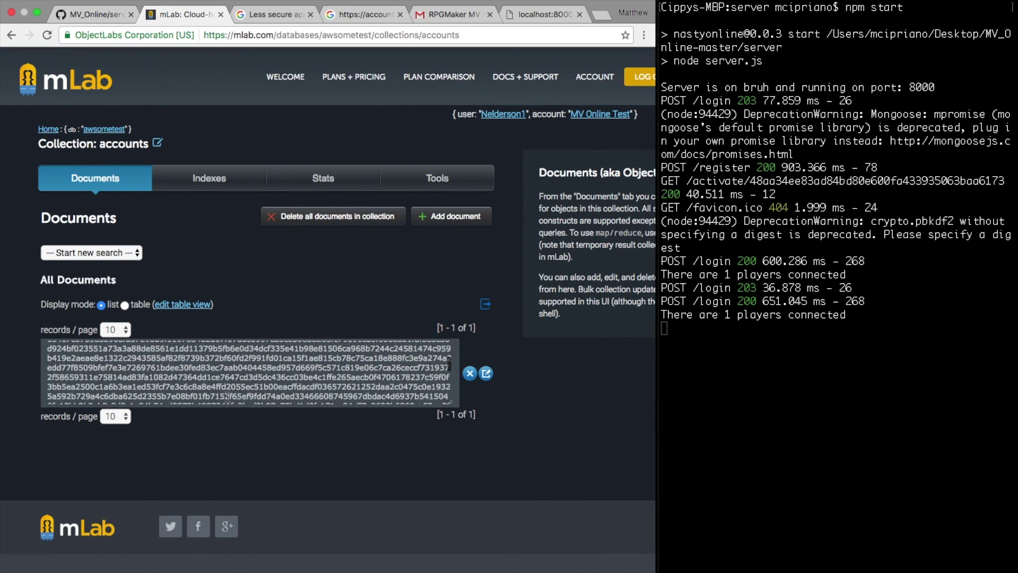
scroll(226, 396, down, 4)
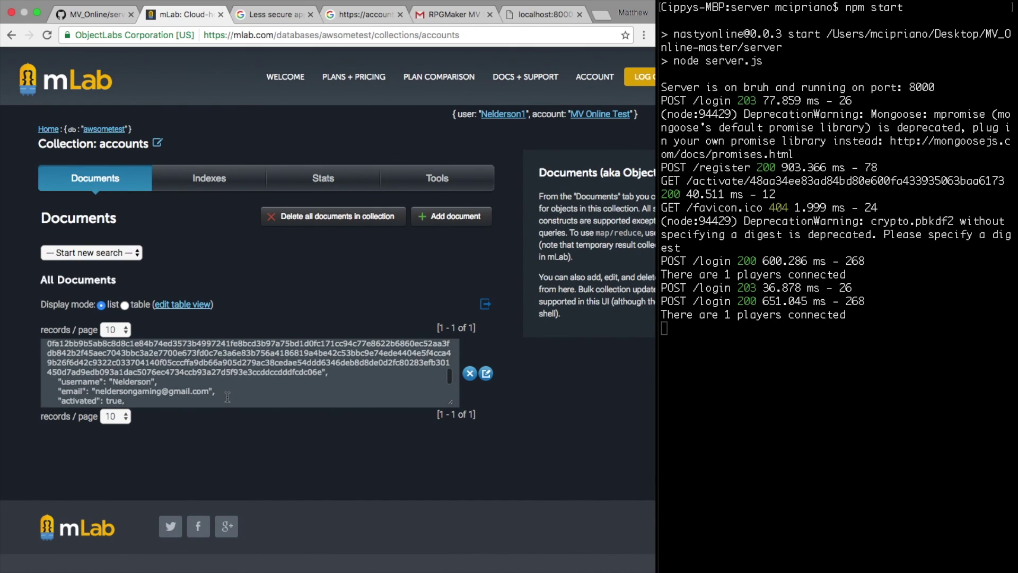
scroll(227, 397, up, 8)
scroll(227, 397, down, 4)
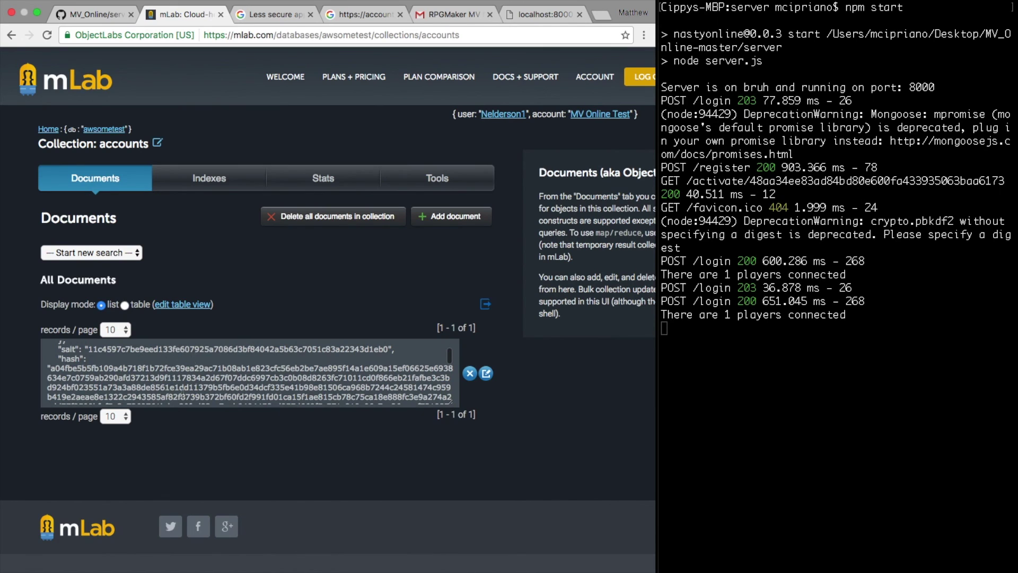
scroll(314, 377, down, 1)
scroll(318, 366, up, 4)
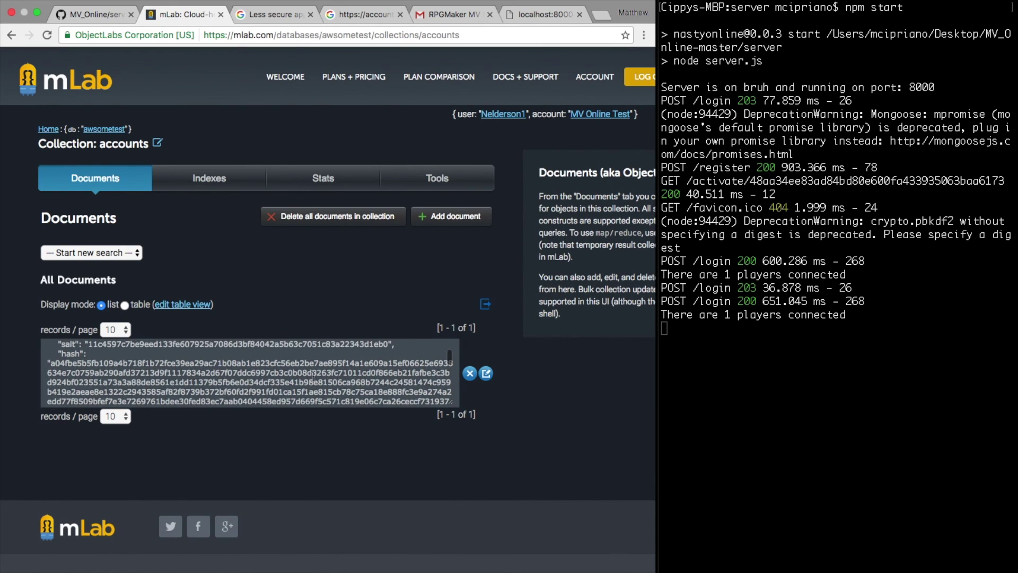
scroll(327, 338, down, 8)
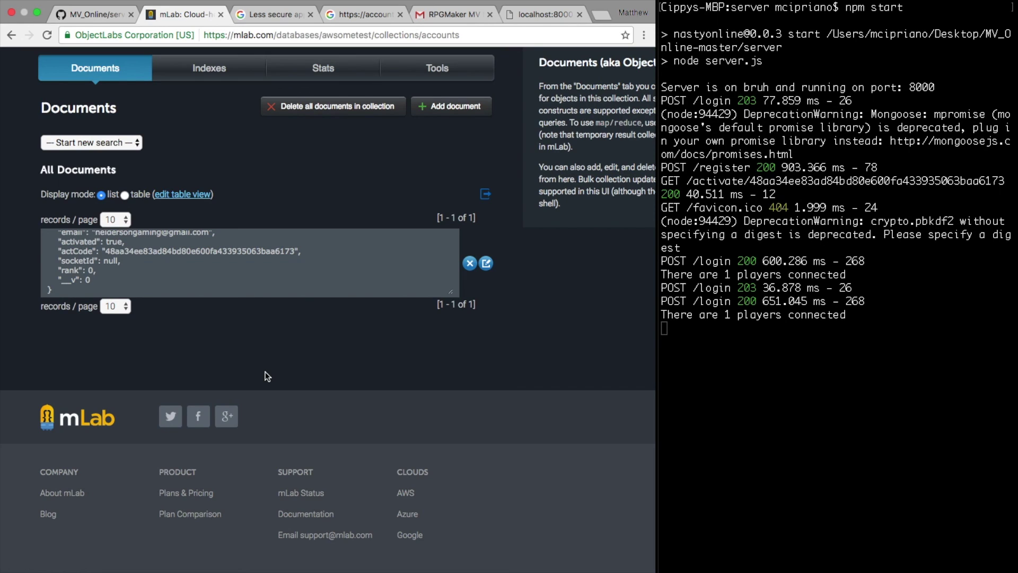
scroll(228, 273, up, 2)
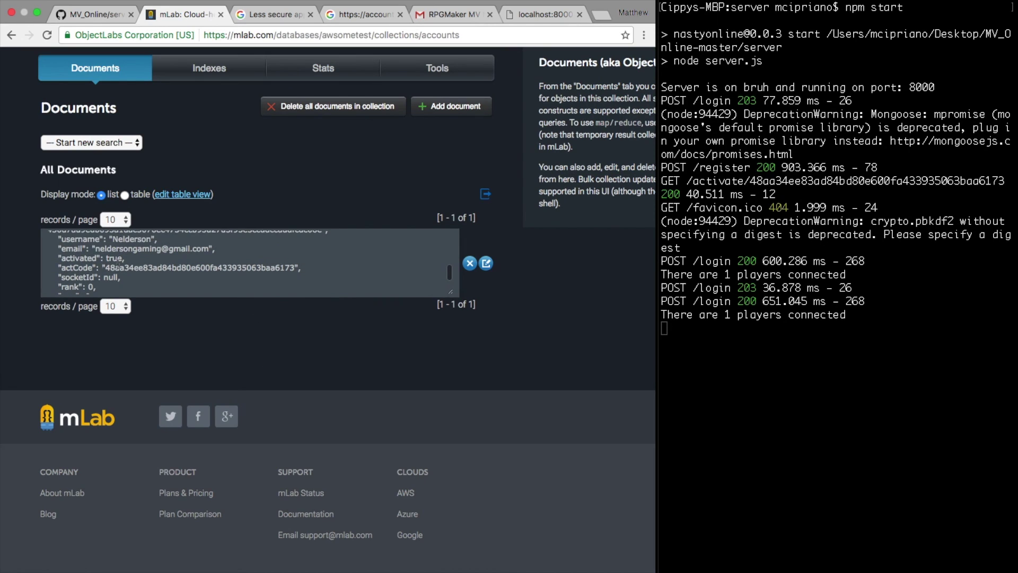
- Edit the account document, change activated from true to false, and save it
click(486, 263)
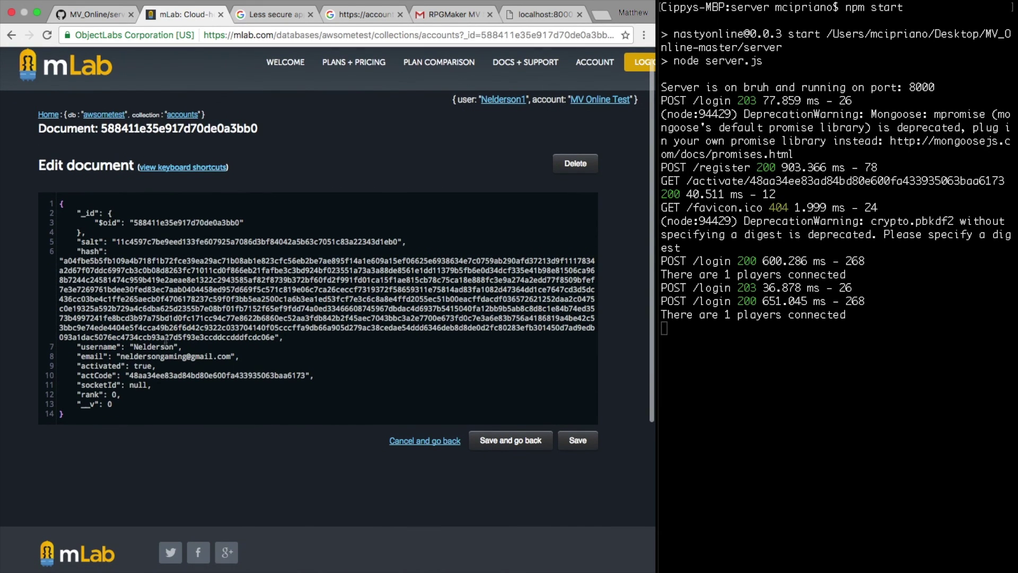
double_click(142, 366)
text(fals)
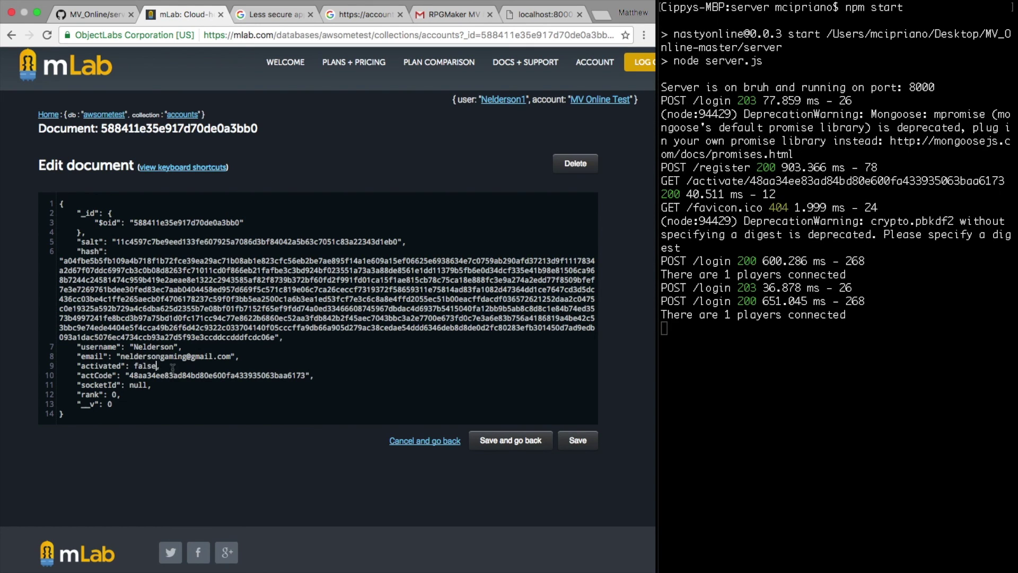
click(495, 443)
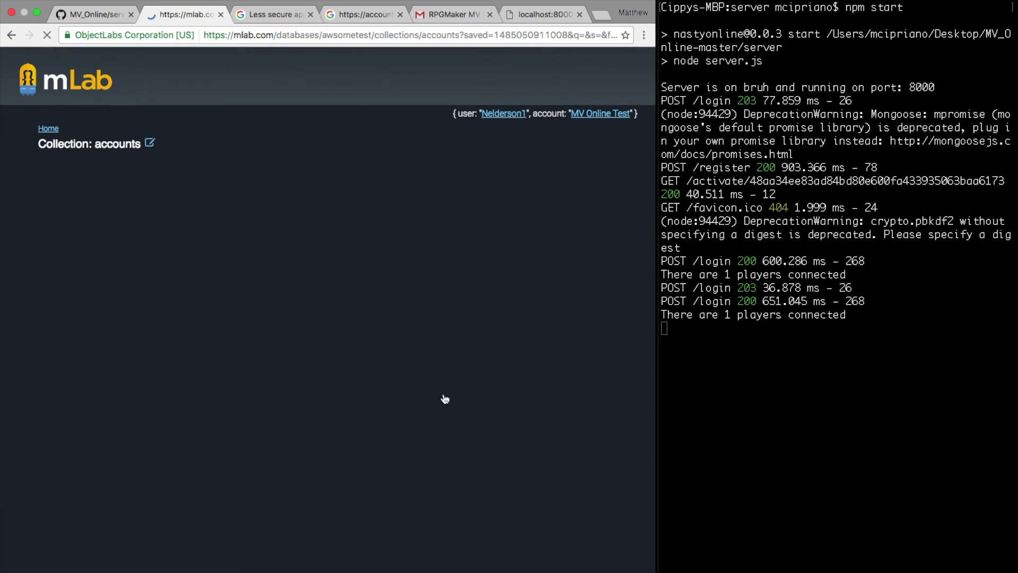
key(ctrl+Left)
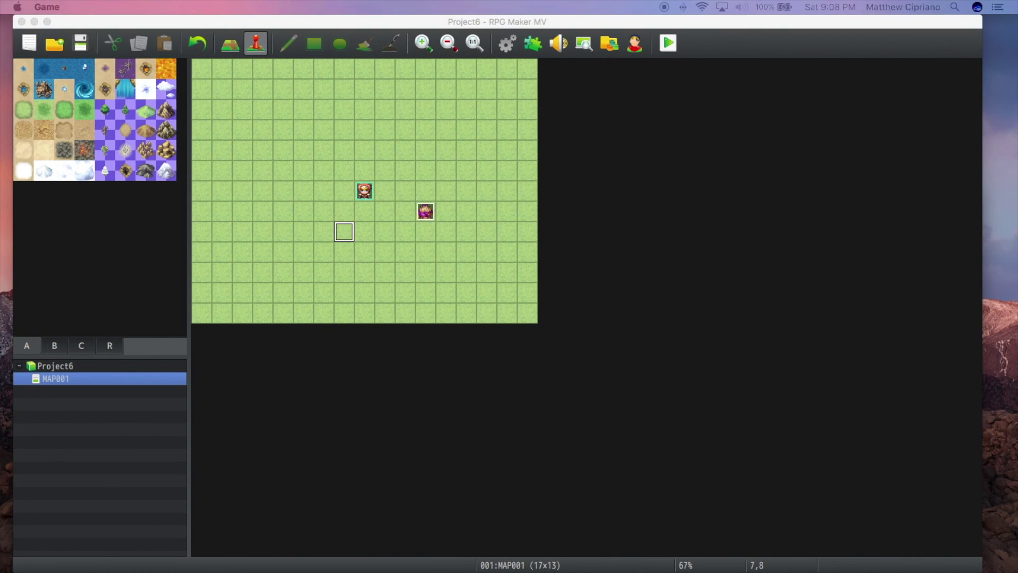
- Close the running playtest and confirm the Online_Login_Core plugin in Plugin Manager
drag(470, 335, 427, 103)
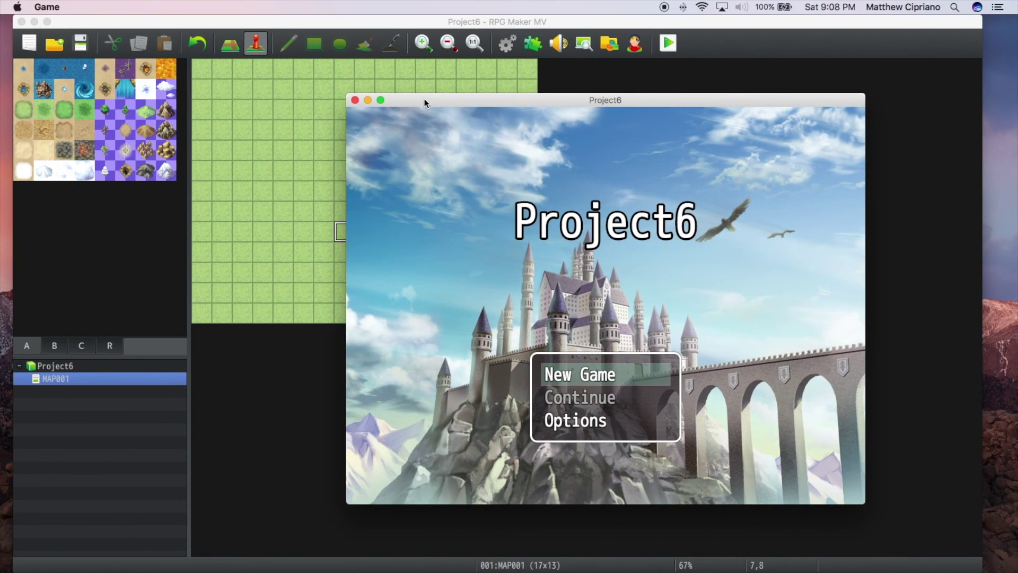
key(super+q)
click(531, 43)
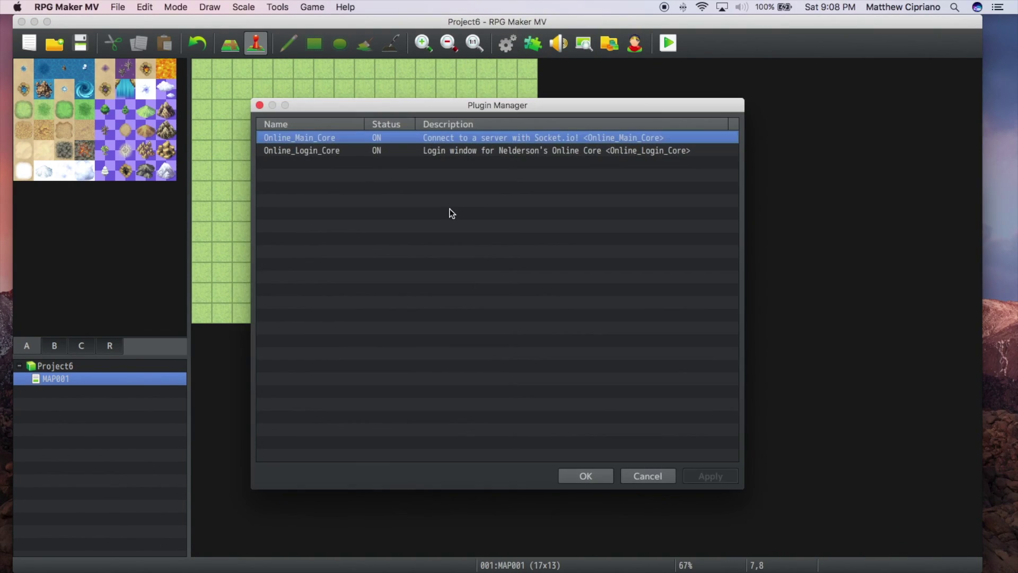
click(356, 151)
double_click(355, 152)
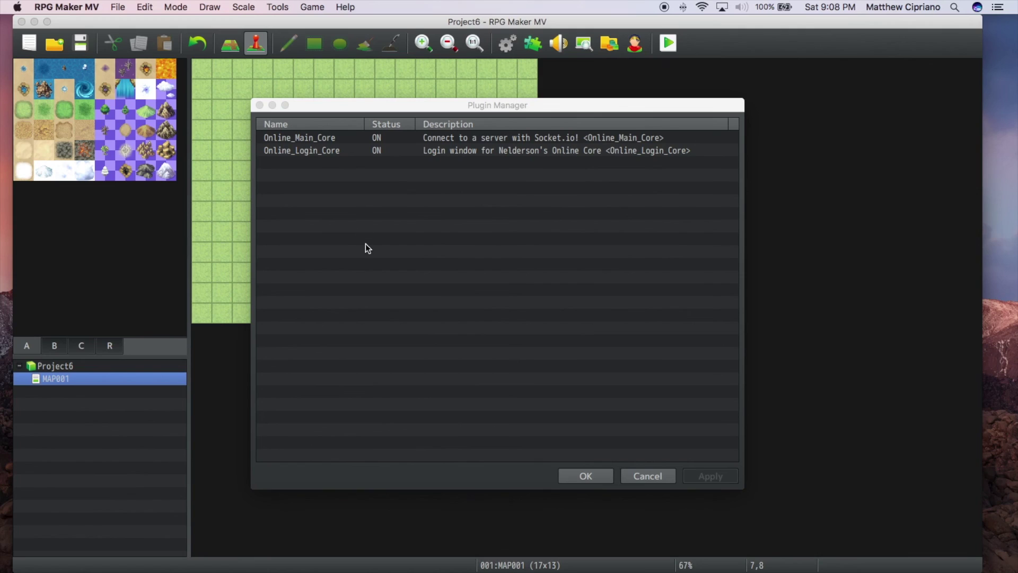
click(585, 477)
- Playtest Project6 and log in with the registered account's username and password
key(super+s)
key(super+r)
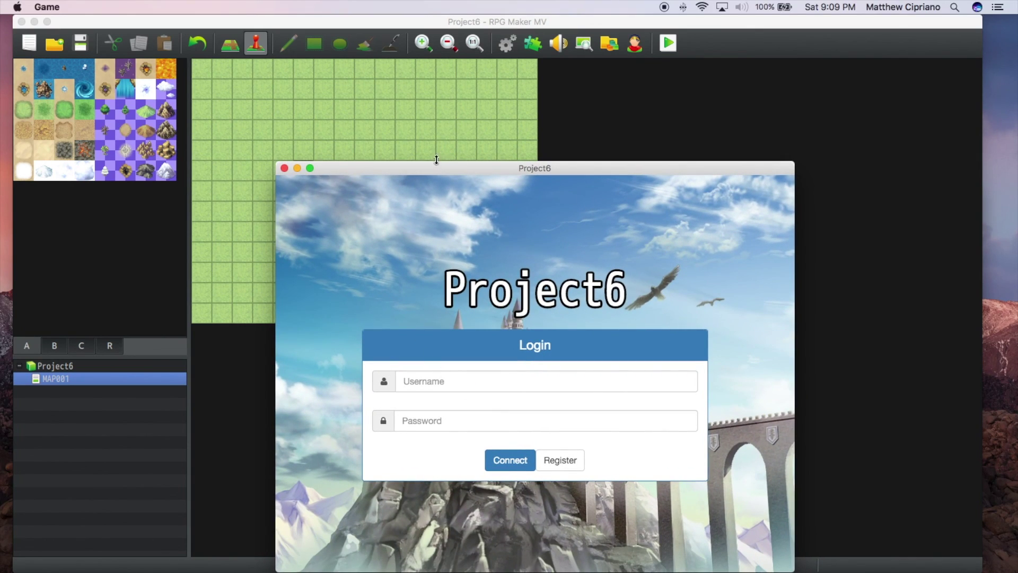
drag(436, 159, 448, 45)
click(468, 274)
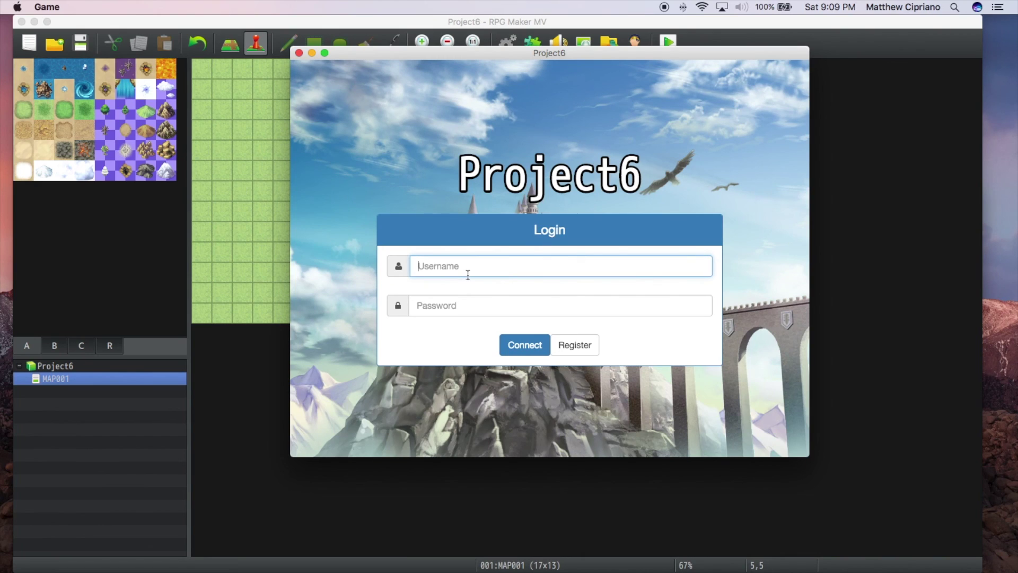
text(Nelderson)
key(Tab)
text(••••••)
key(Return)
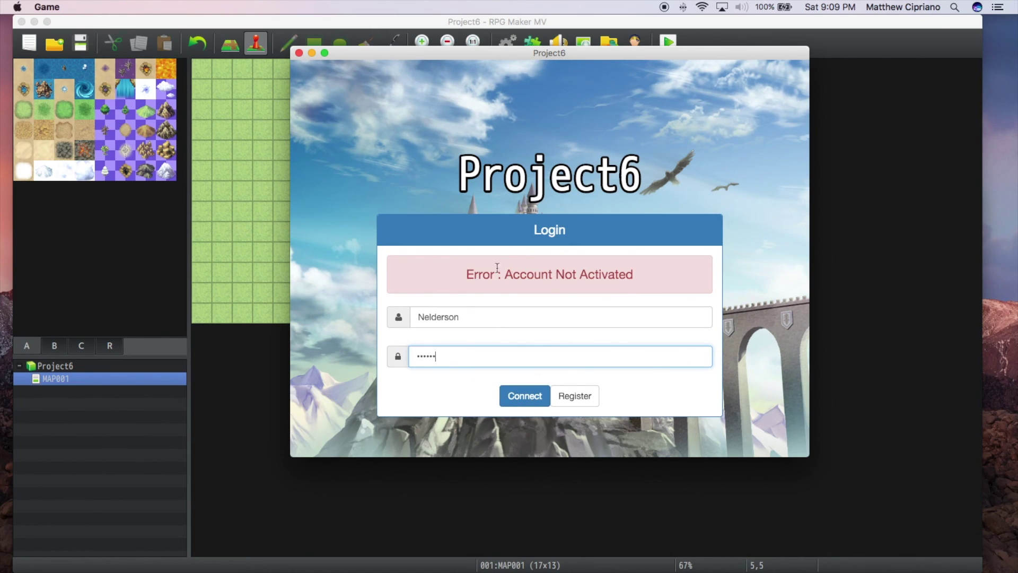
key(ctrl+Right)
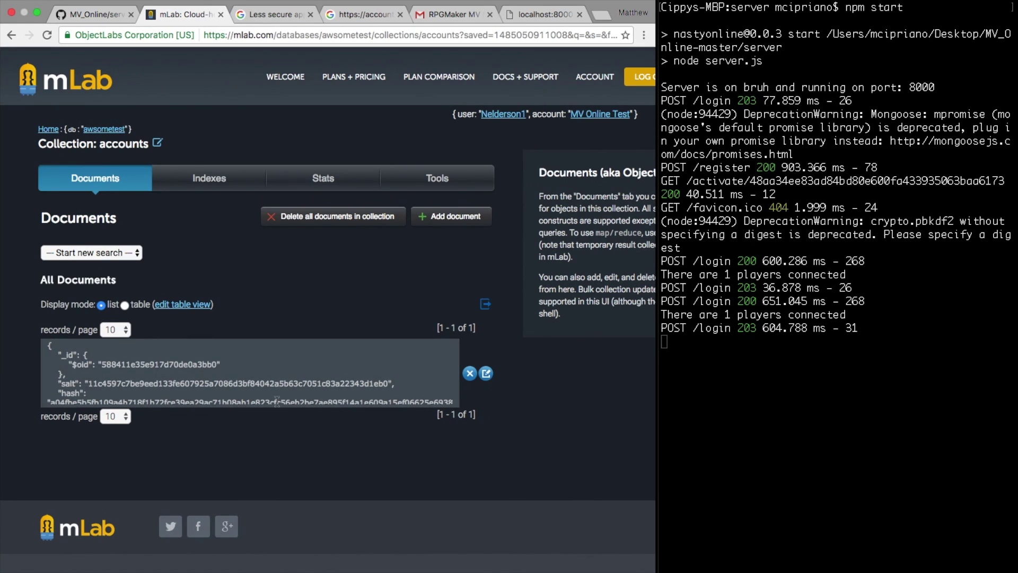
- Edit the account document, change activated from false back to true, and save it
scroll(277, 402, down, 5)
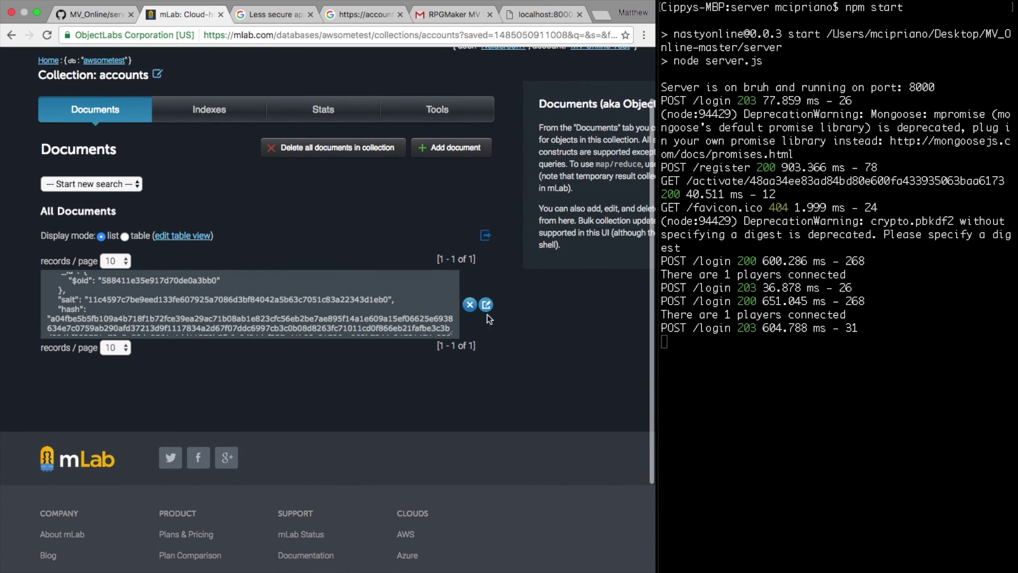
click(259, 298)
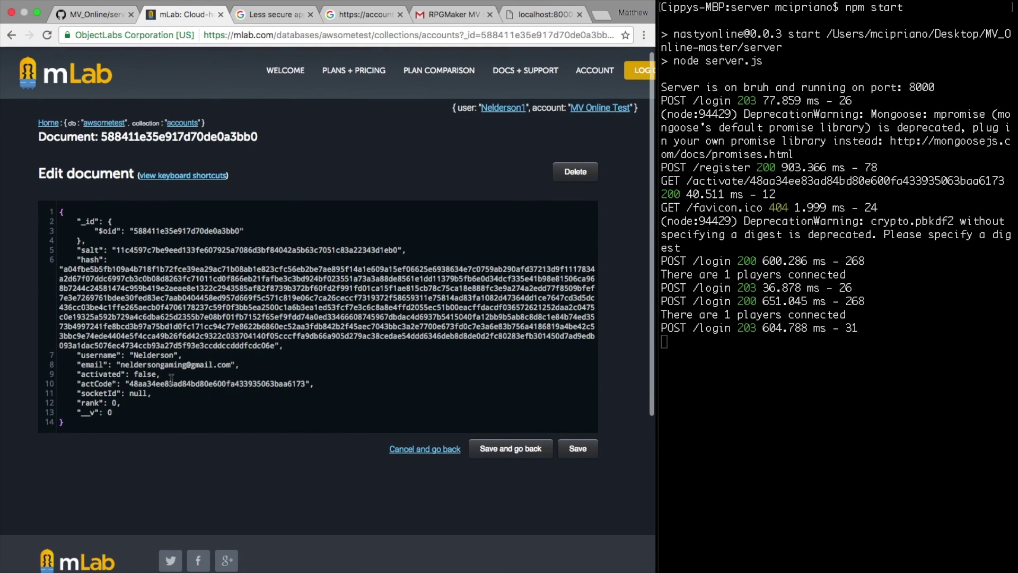
double_click(144, 373)
text(true)
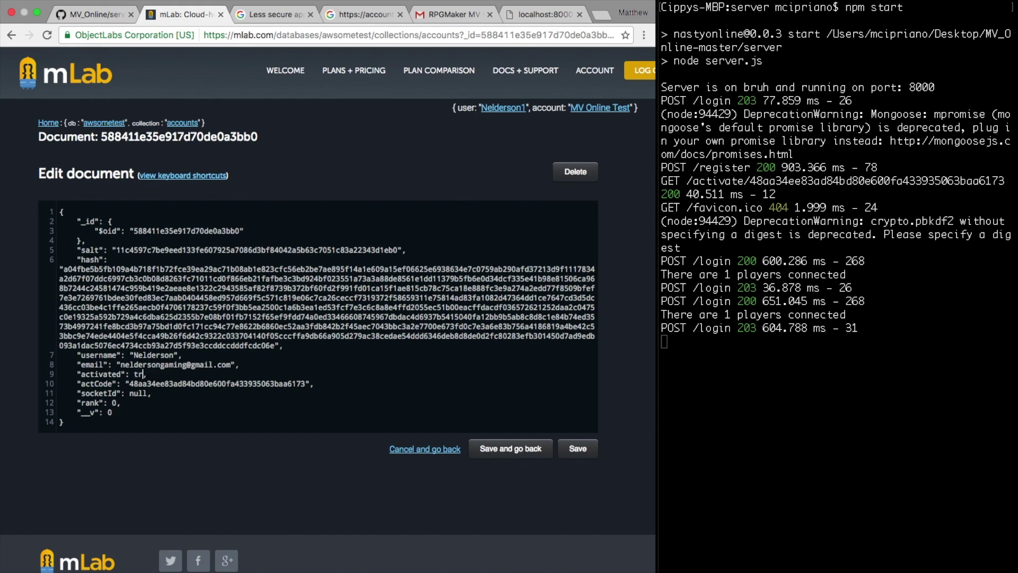
click(484, 448)
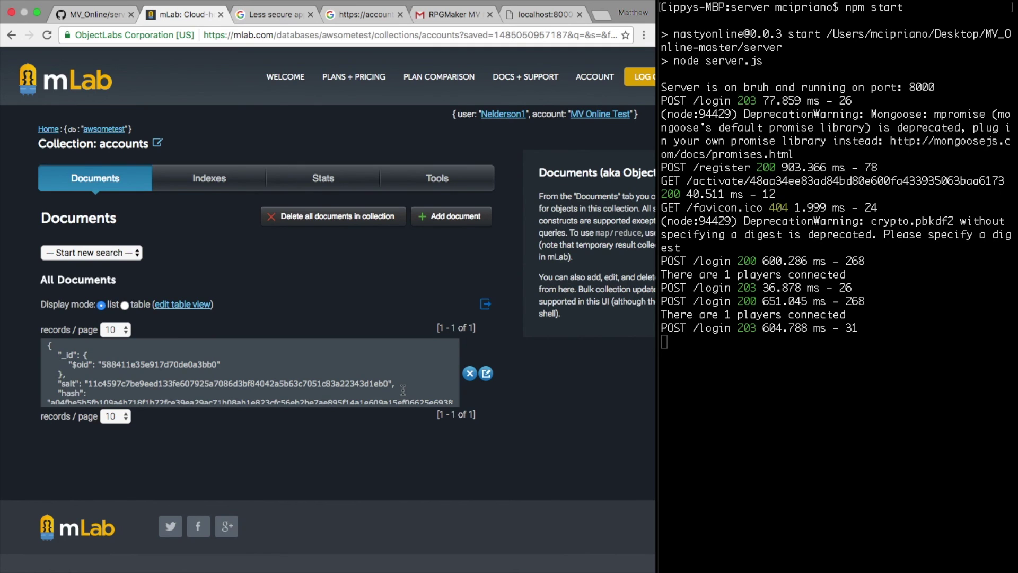
key(ctrl+Left)
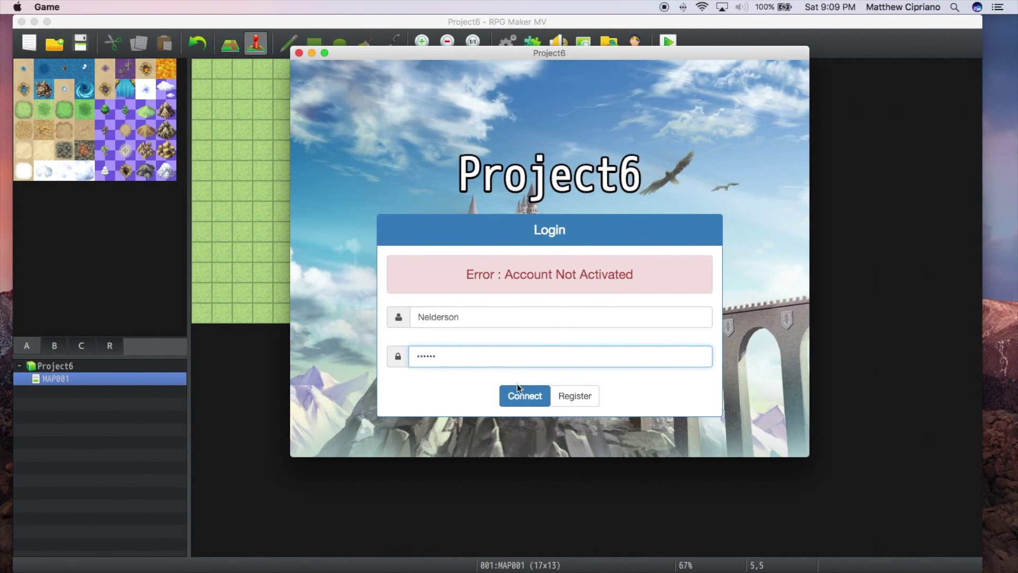
- Retry Connect in the playtest login with the reactivated account
click(517, 387)
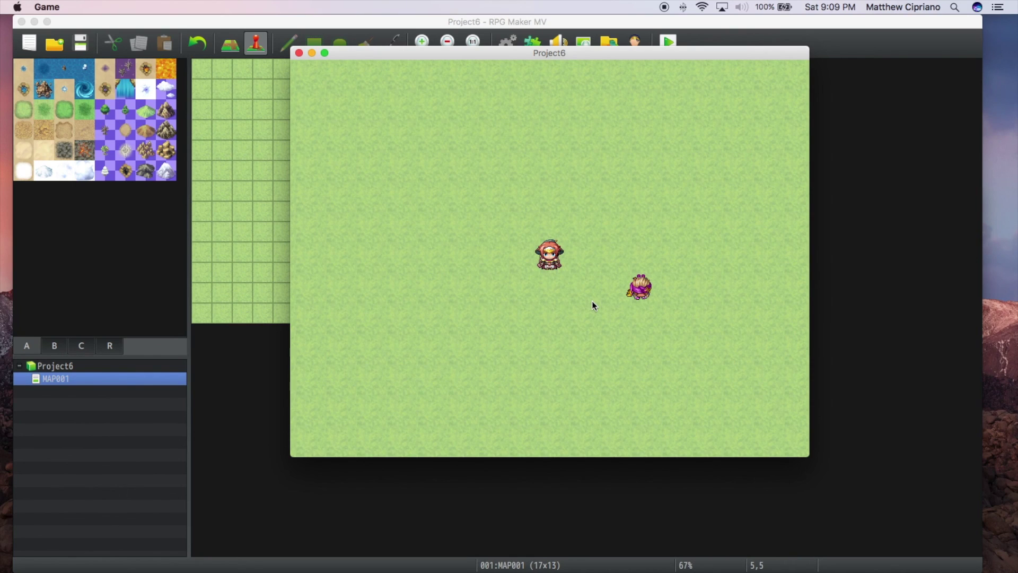
key(ctrl+Right)
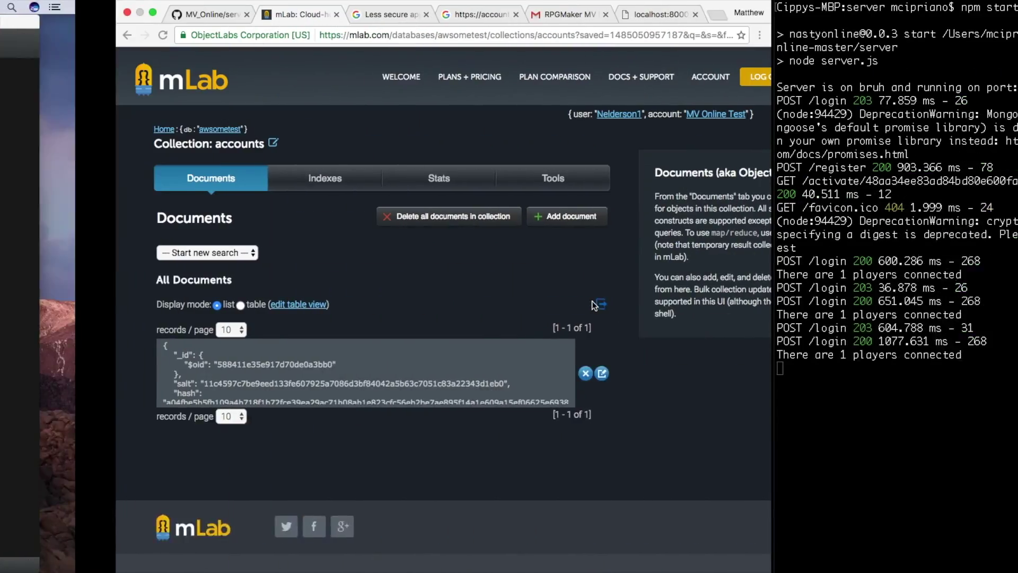